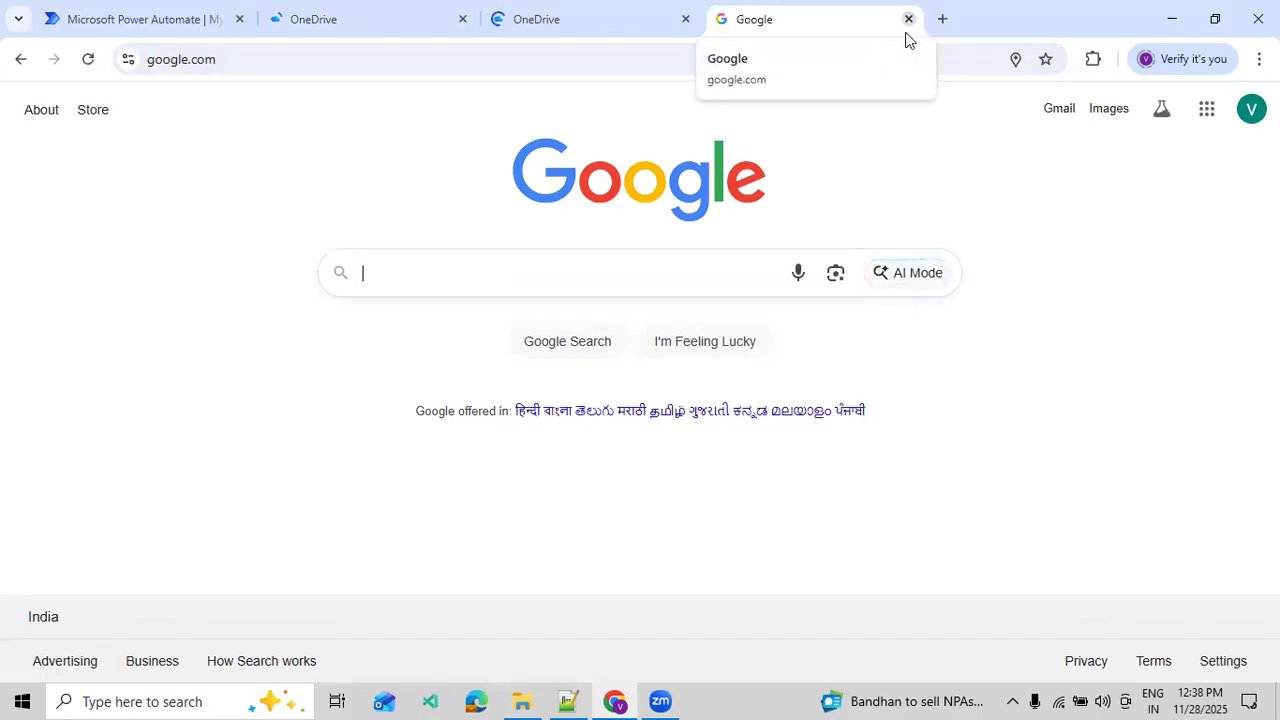
- Close the Google tab and the duplicate OneDrive tab, and reload the remaining OneDrive page
{"action": "left_click", "coordinate": [908, 20]}
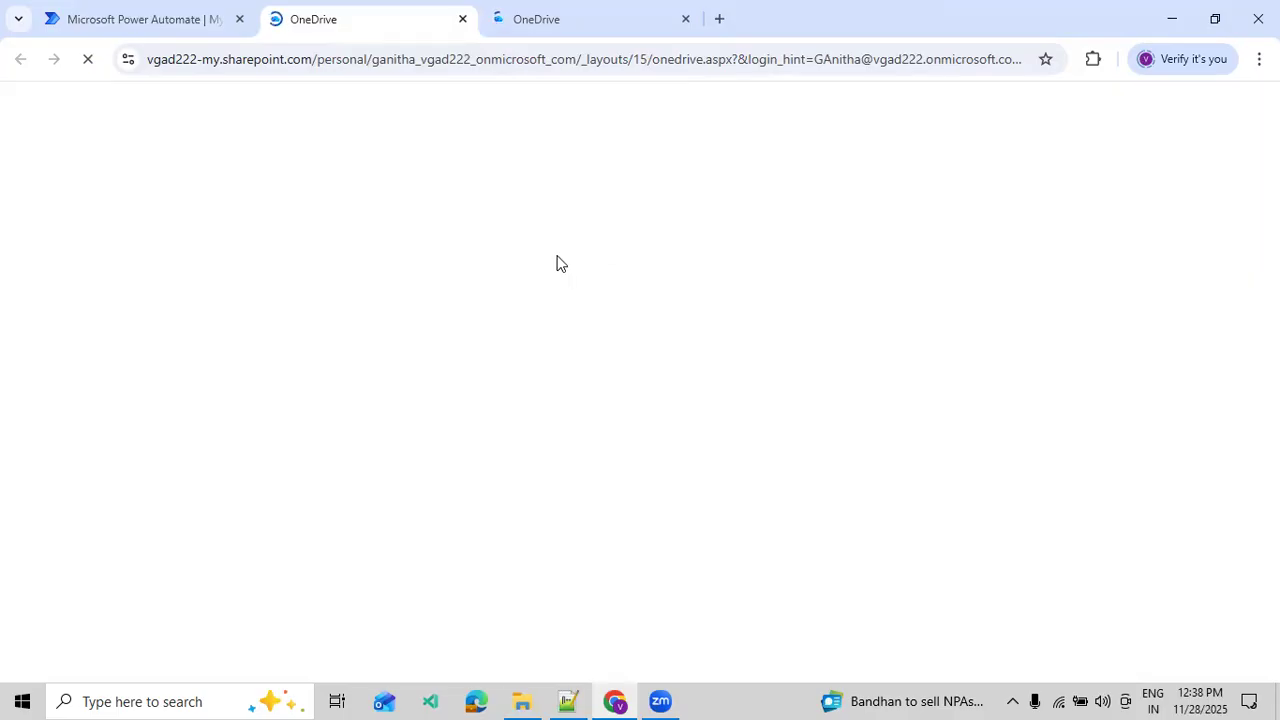
{"action": "left_click", "coordinate": [517, 36]}
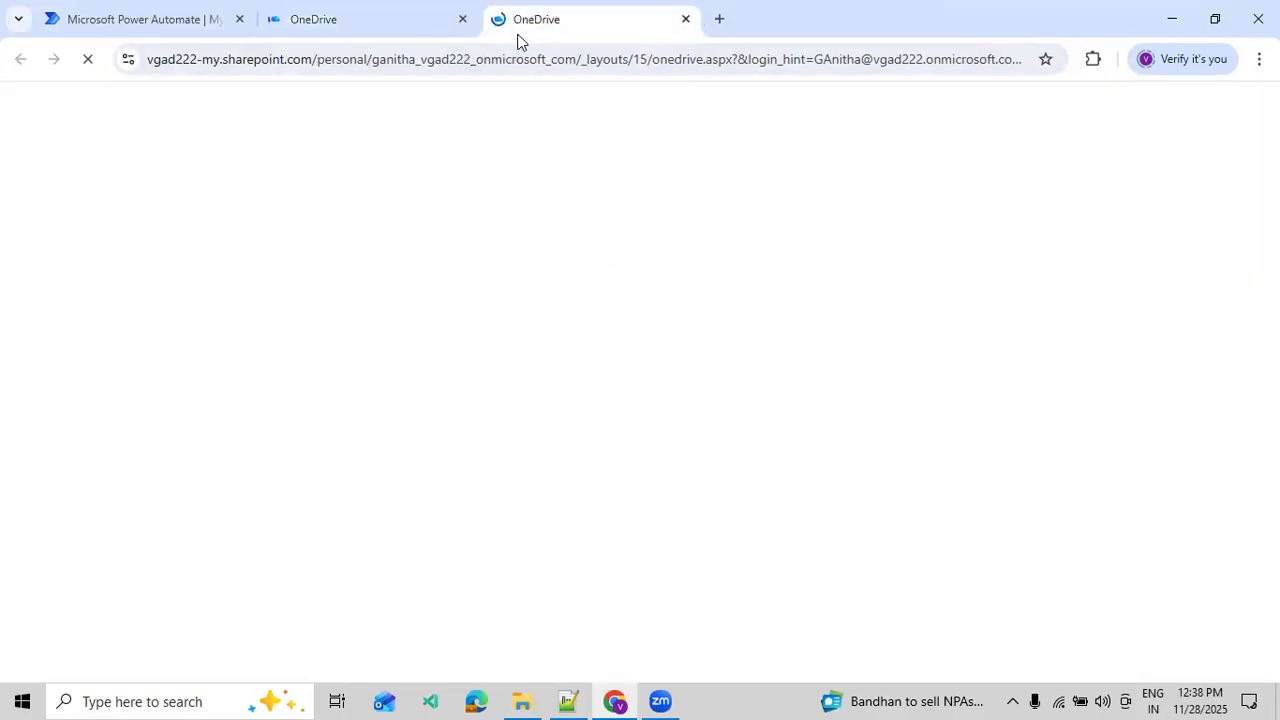
{"action": "left_click", "coordinate": [337, 32]}
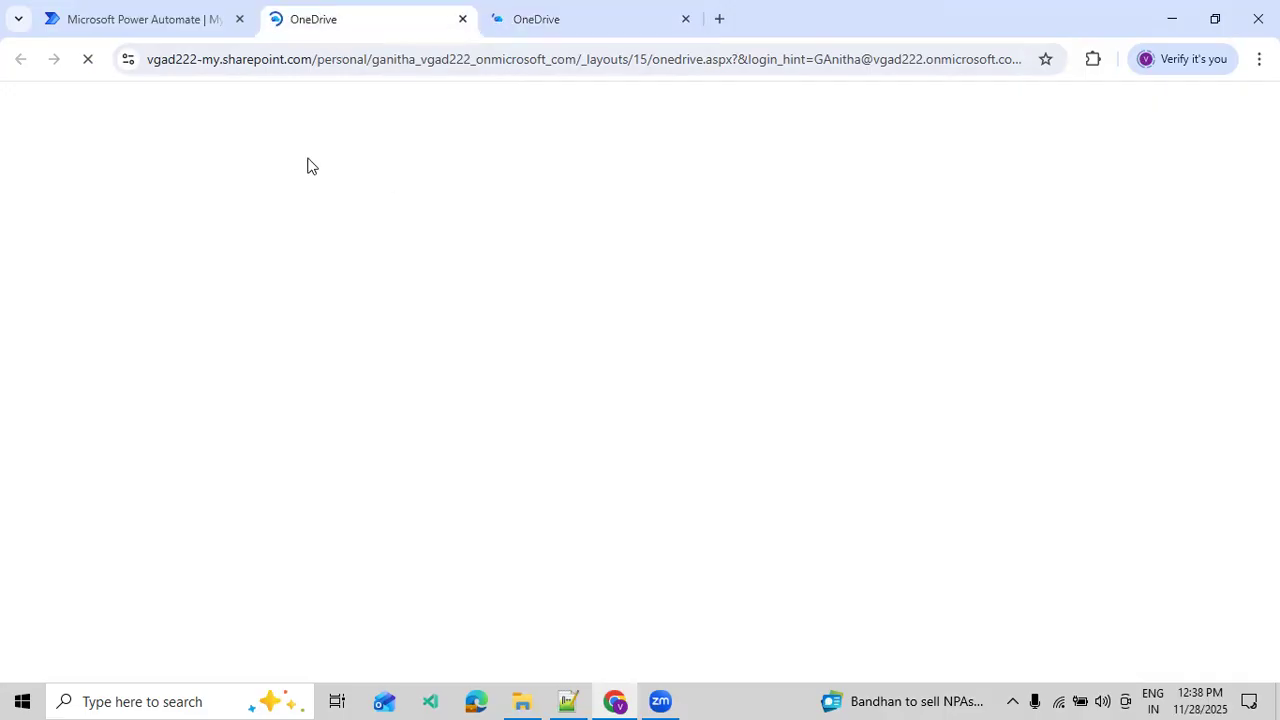
{"action": "left_click", "coordinate": [88, 60]}
{"action": "left_click", "coordinate": [88, 60]}
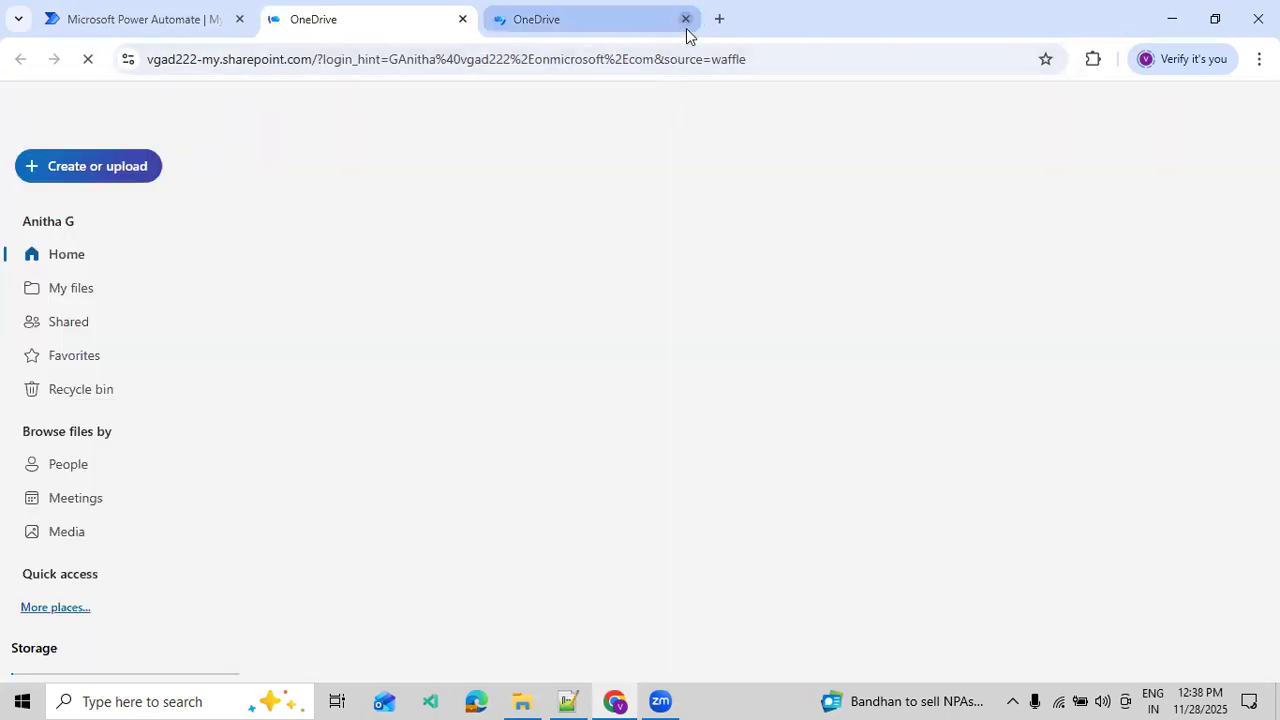
{"action": "left_click", "coordinate": [685, 18]}
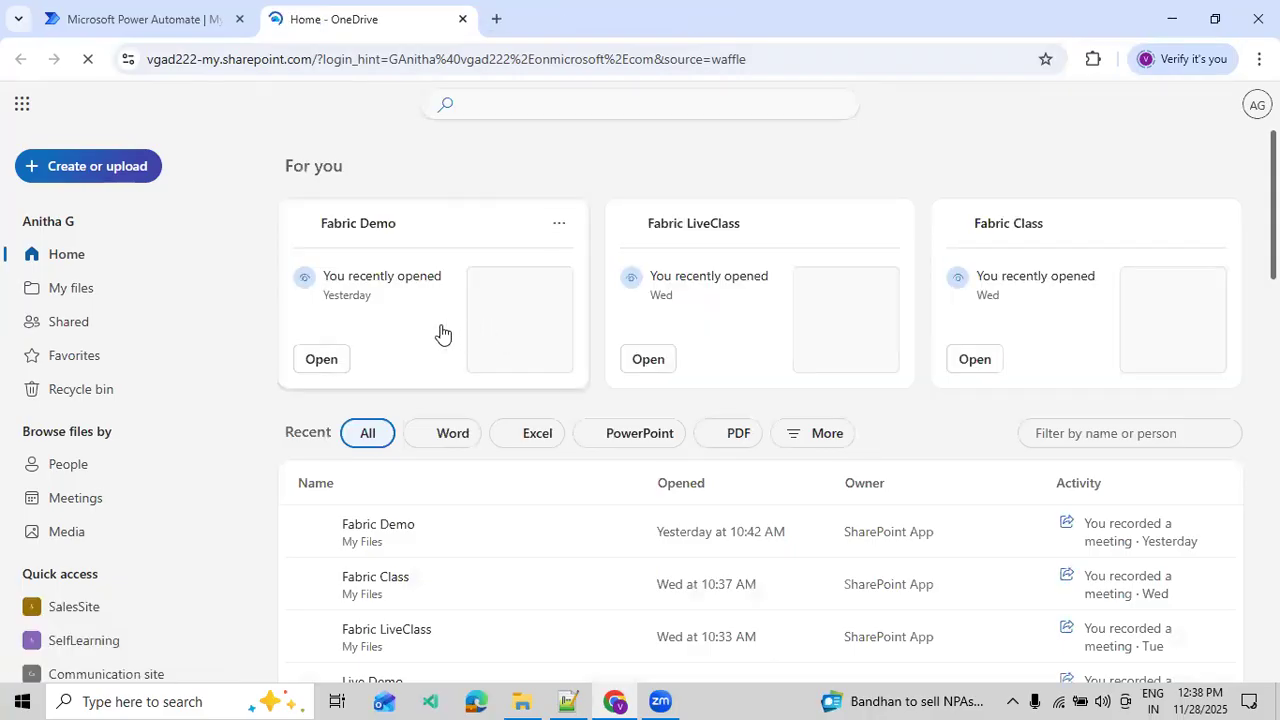
- Delete all the Employee CSV files from the SalesInformation folder in My files
{"action": "left_click", "coordinate": [72, 289]}
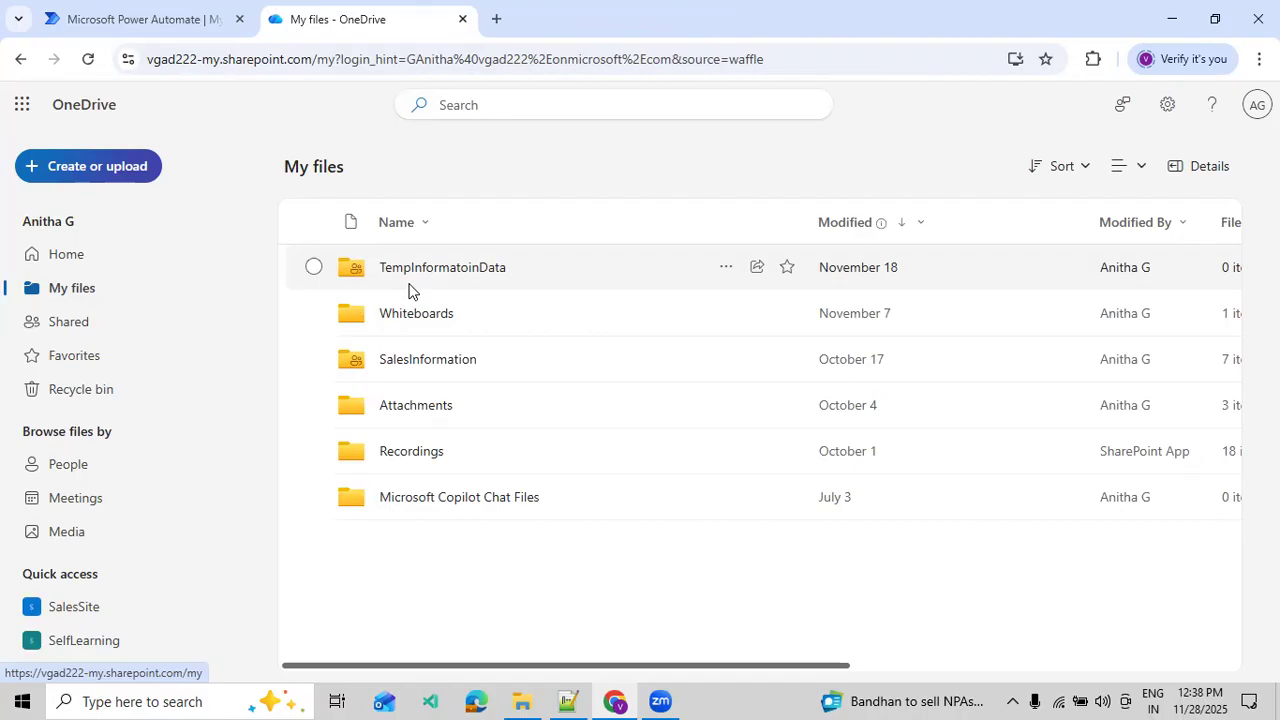
{"action": "left_click", "coordinate": [432, 362]}
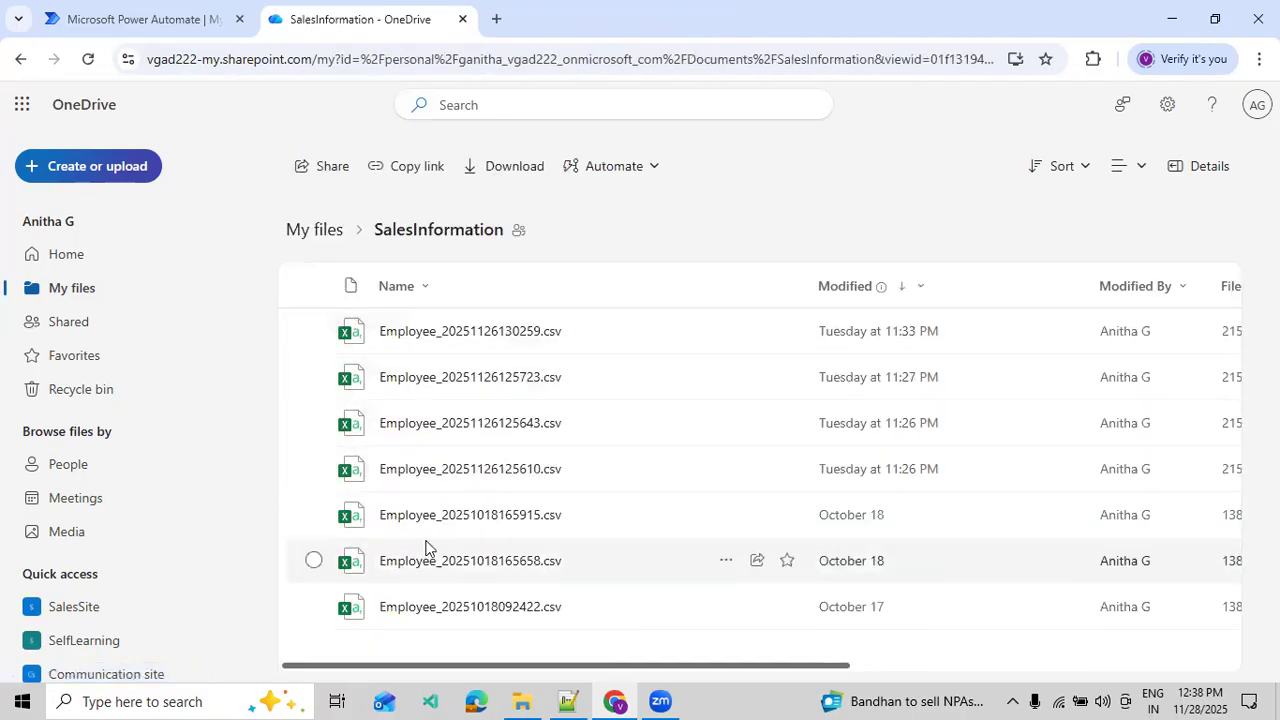
{"action": "left_click", "coordinate": [313, 286]}
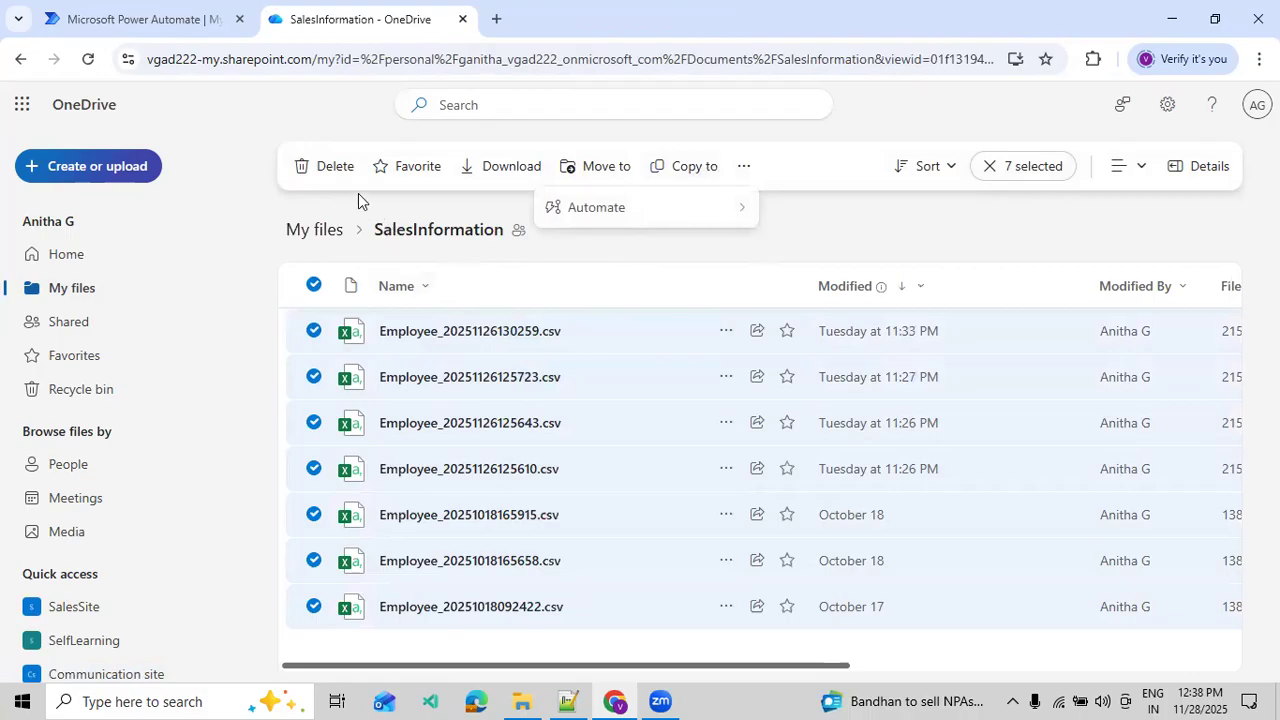
{"action": "left_click", "coordinate": [333, 180]}
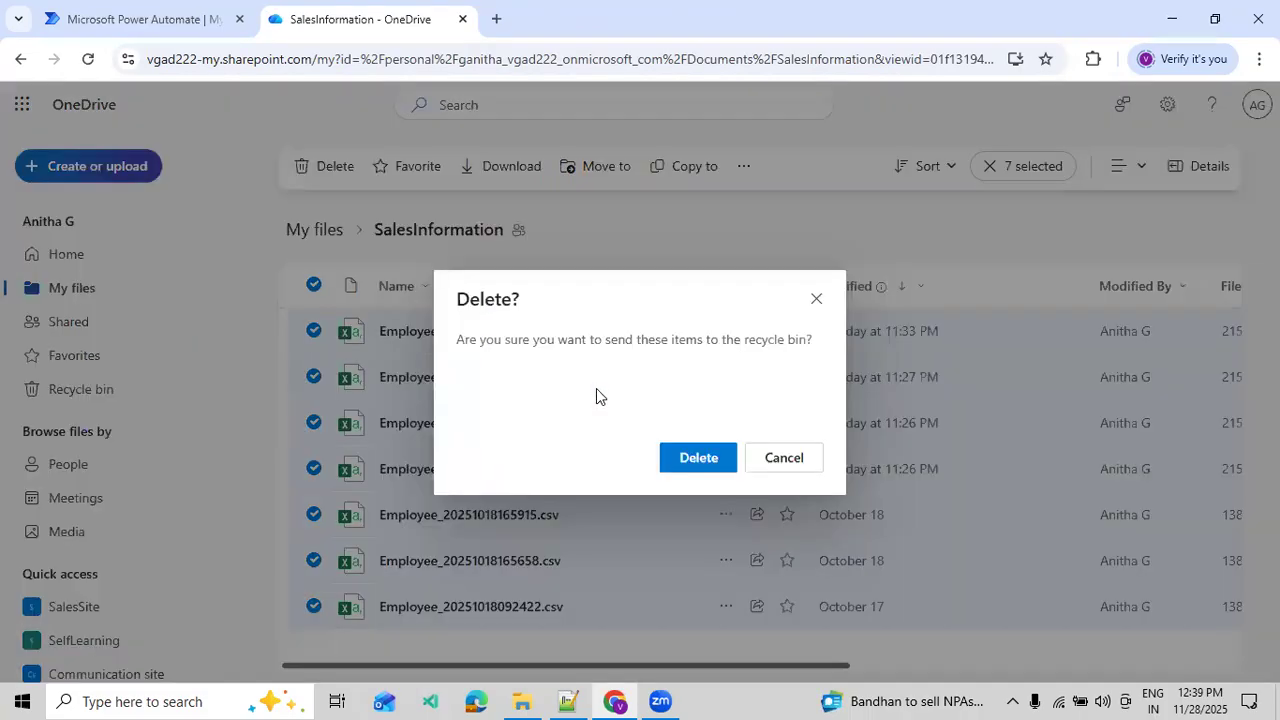
{"action": "left_click", "coordinate": [673, 455]}
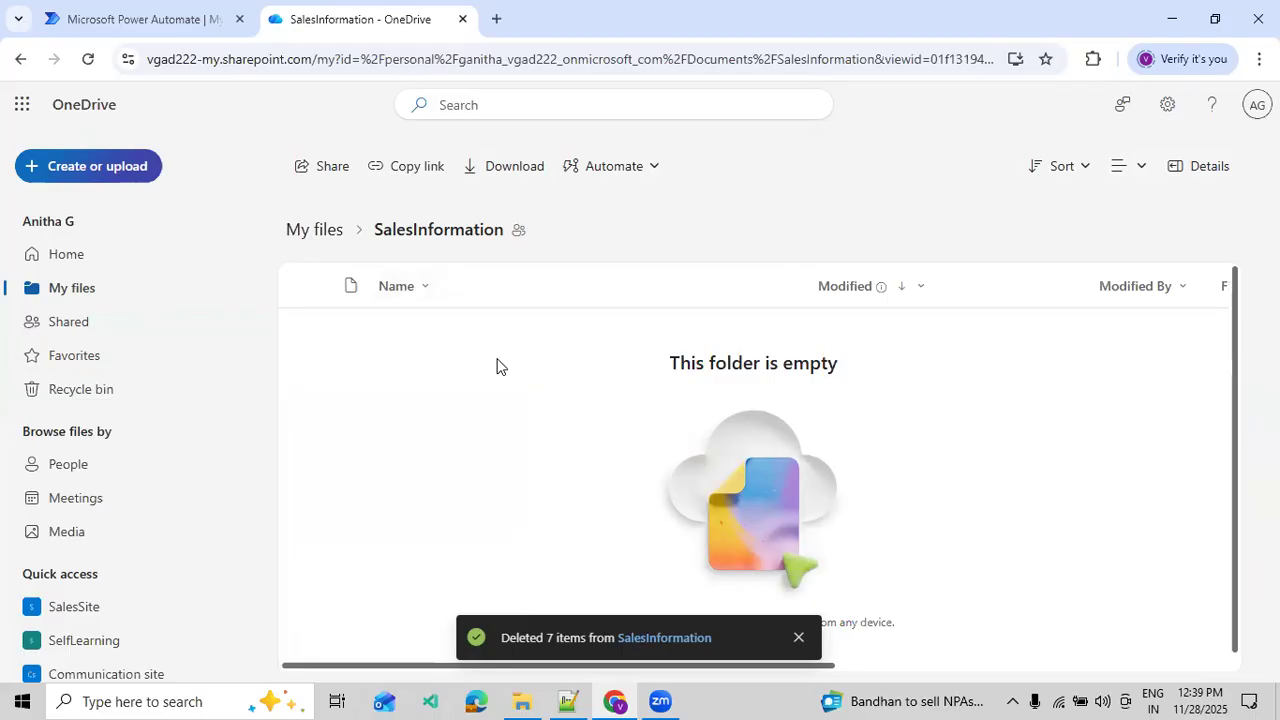
- Switch to Power Automate, create a blank cloud flow and change to the classic designer without saving
{"action": "left_click", "coordinate": [162, 22]}
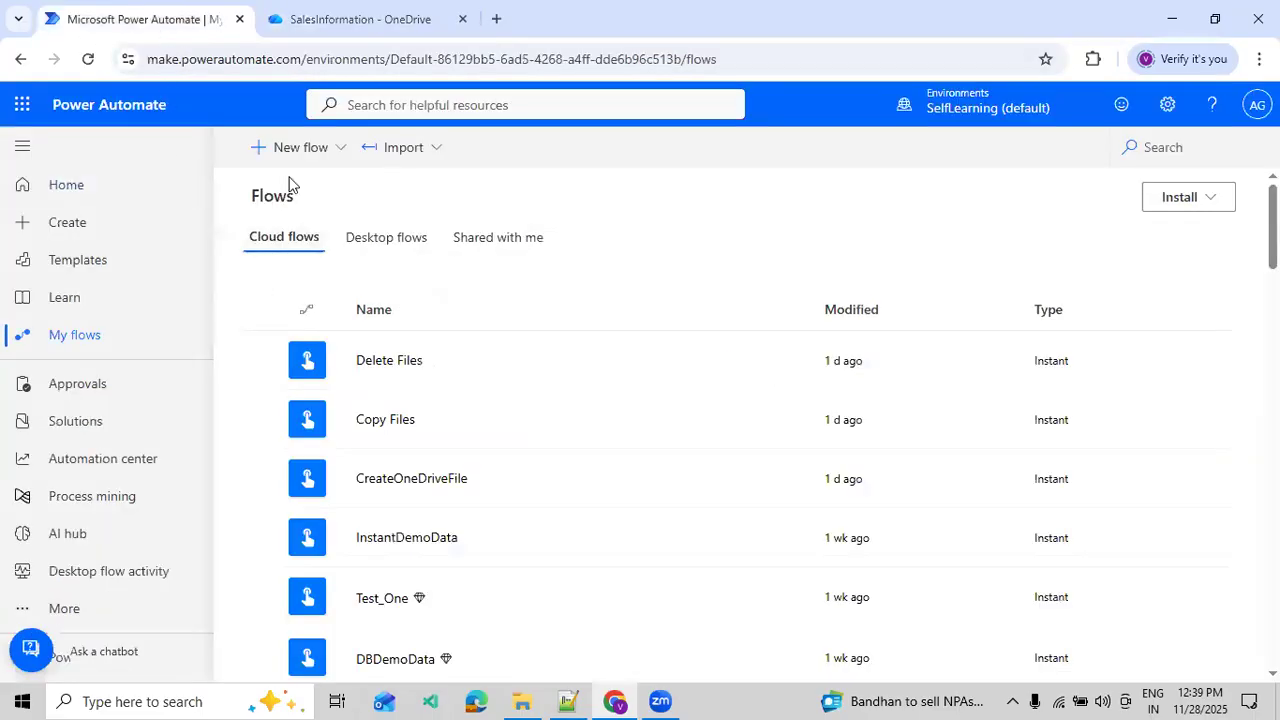
{"action": "left_click", "coordinate": [304, 150]}
{"action": "left_click", "coordinate": [306, 368]}
{"action": "left_click", "coordinate": [846, 623]}
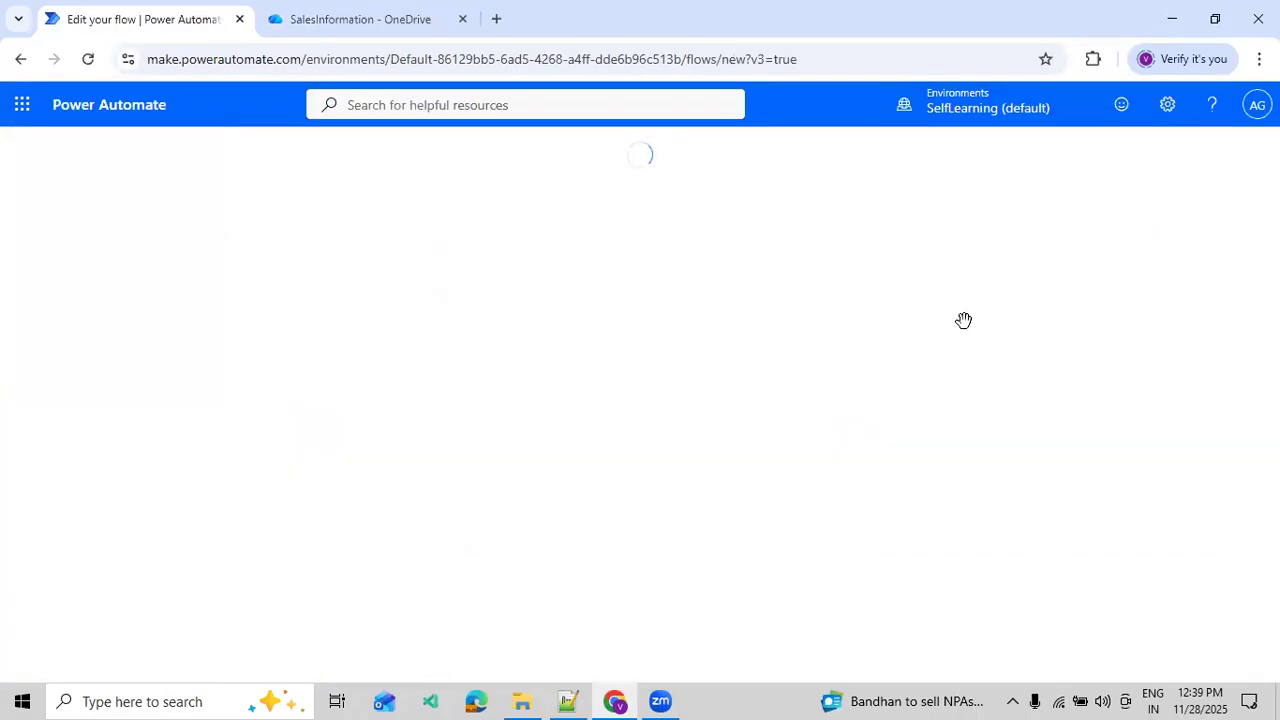
{"action": "left_click", "coordinate": [1253, 145]}
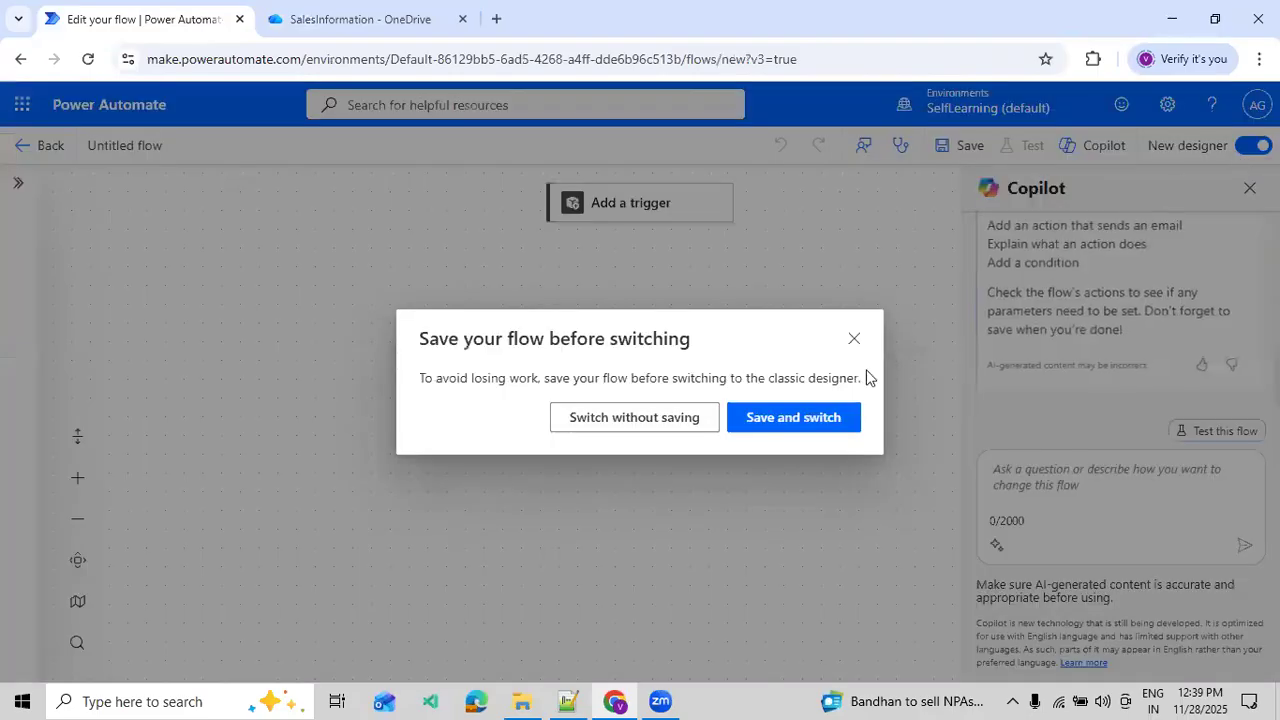
{"action": "left_click", "coordinate": [665, 432]}
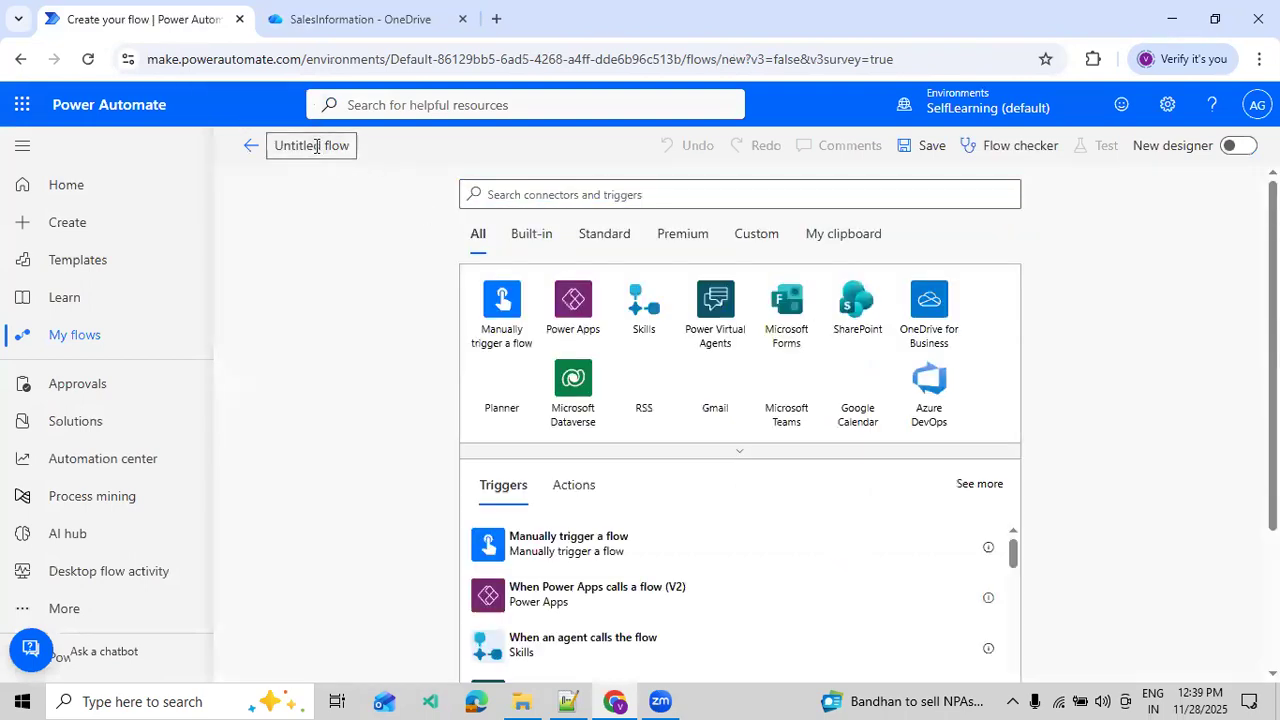
- Name the flow FileCreationOneDrive and give it the "Manually trigger a flow" trigger
{"action": "type", "text": "FileCreationC"}
{"action": "type", "text": "neDrive"}
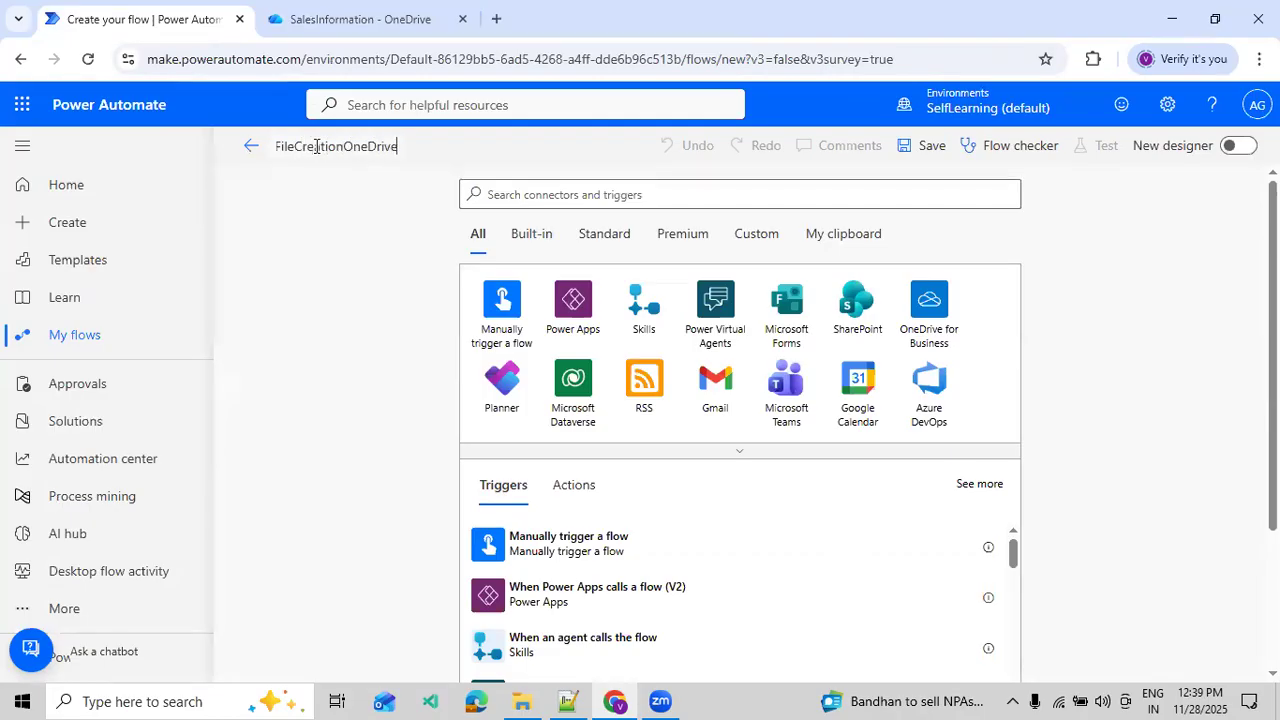
{"action": "left_click", "coordinate": [471, 317]}
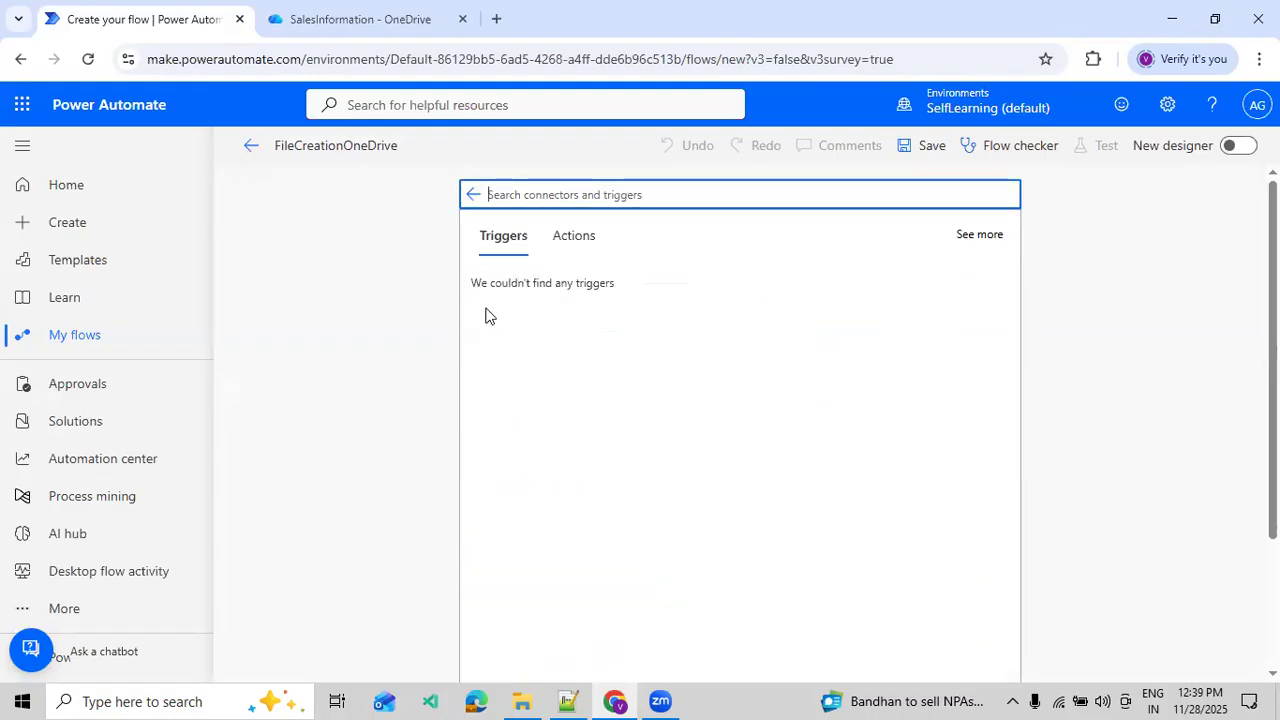
{"action": "left_click", "coordinate": [607, 308]}
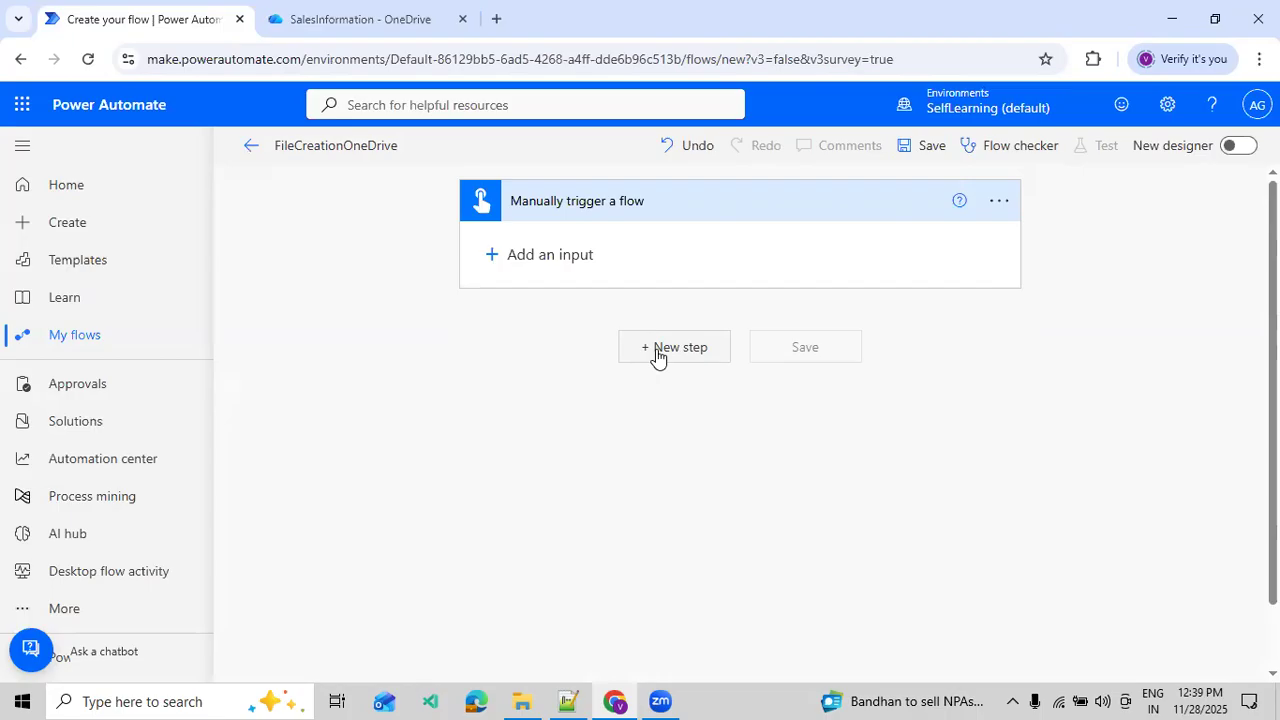
- Add the SharePoint "Get items" action after the manual trigger
{"action": "left_click", "coordinate": [657, 352]}
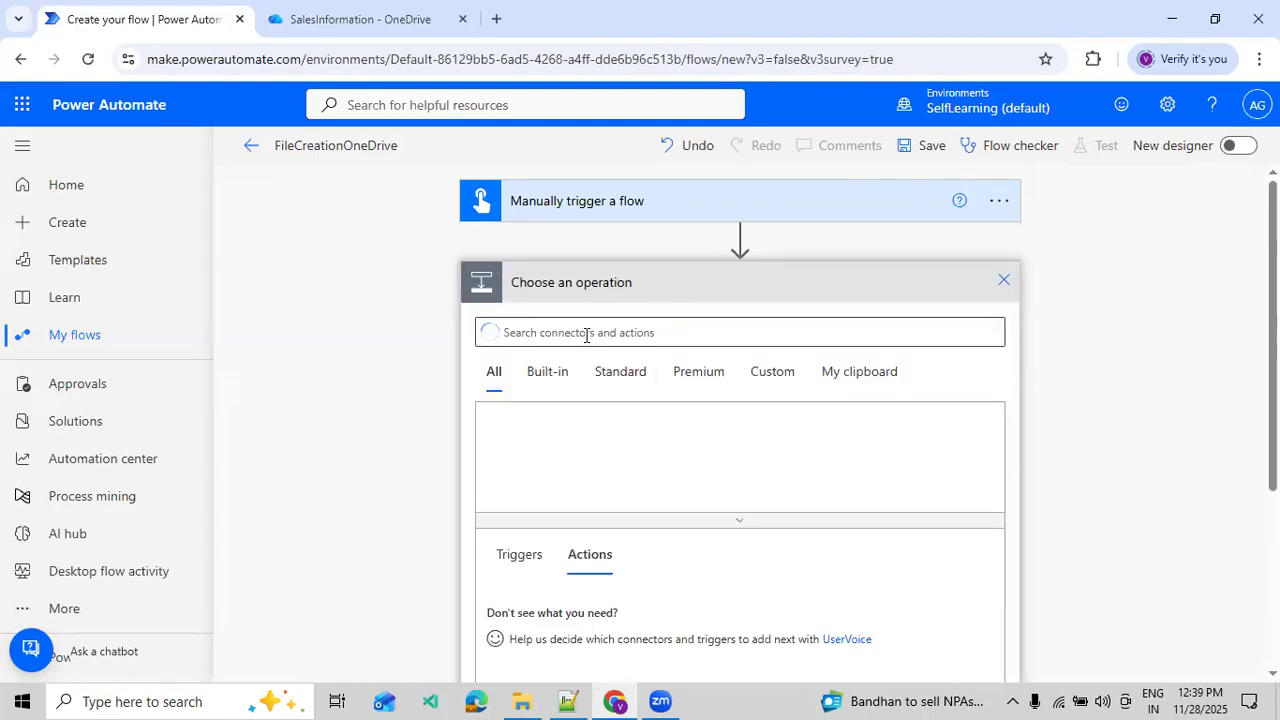
{"action": "type", "text": "S"}
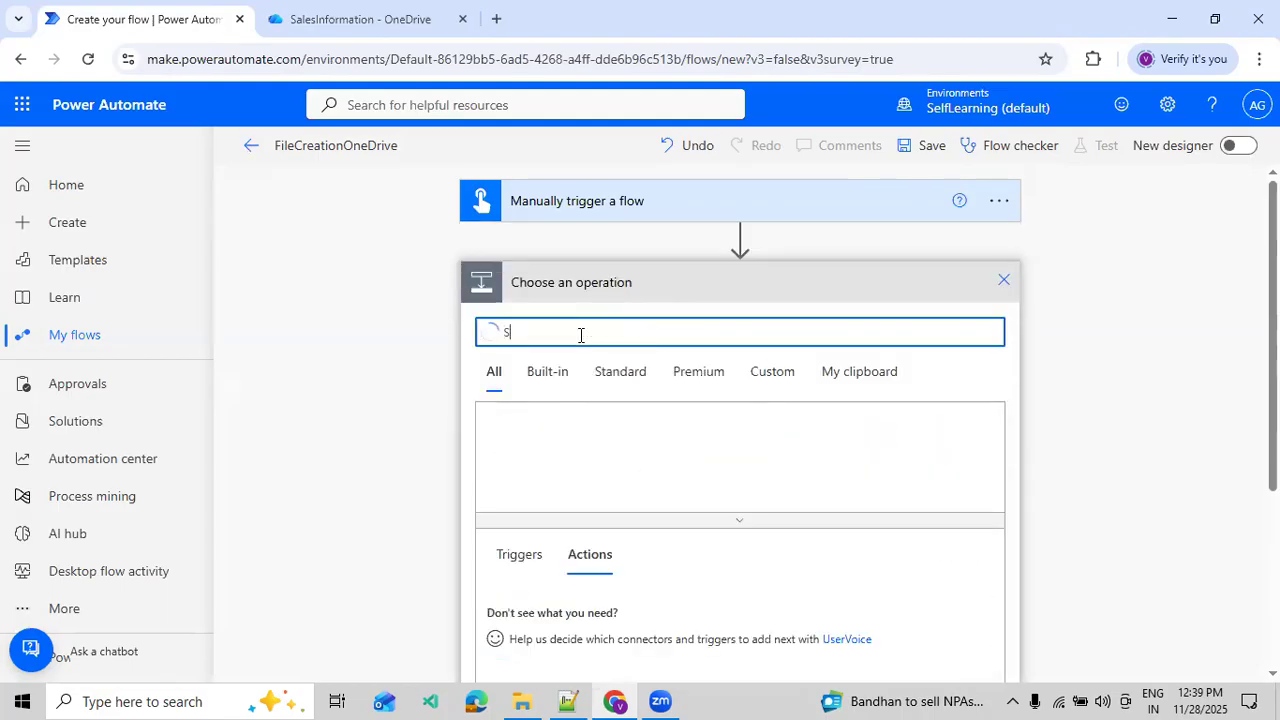
{"action": "type", "text": "harepo"}
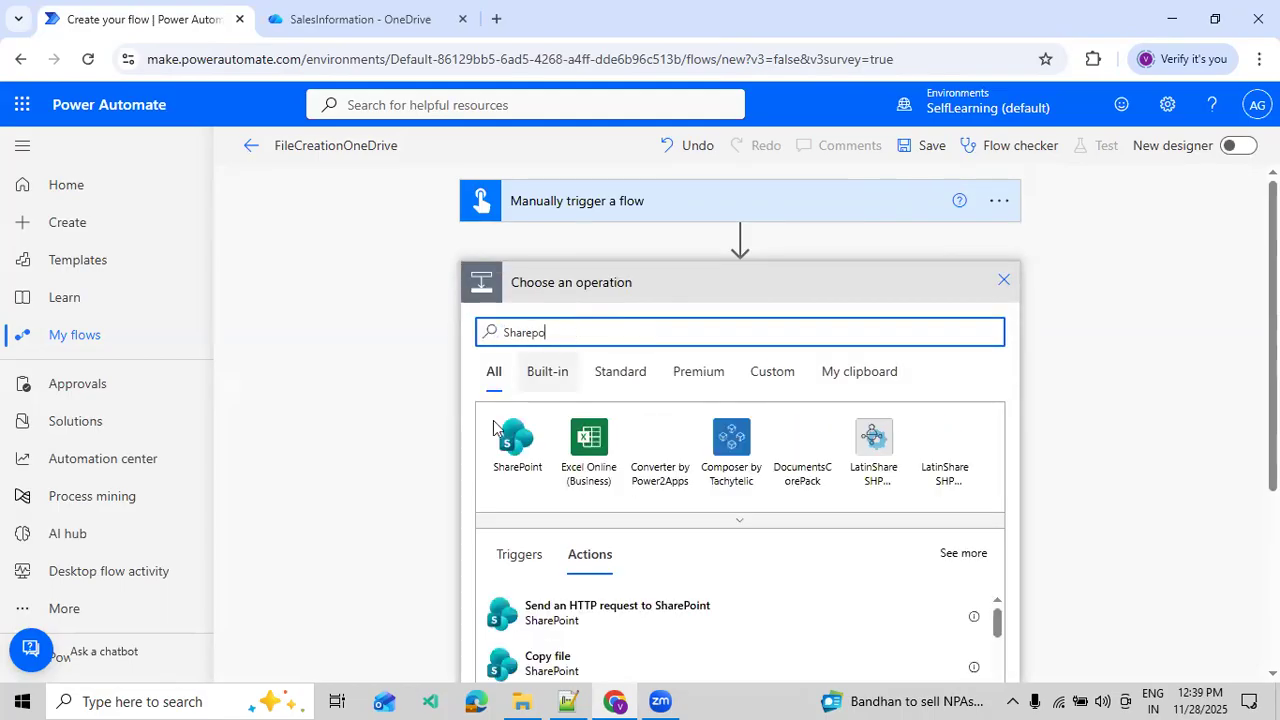
{"action": "left_click", "coordinate": [537, 453]}
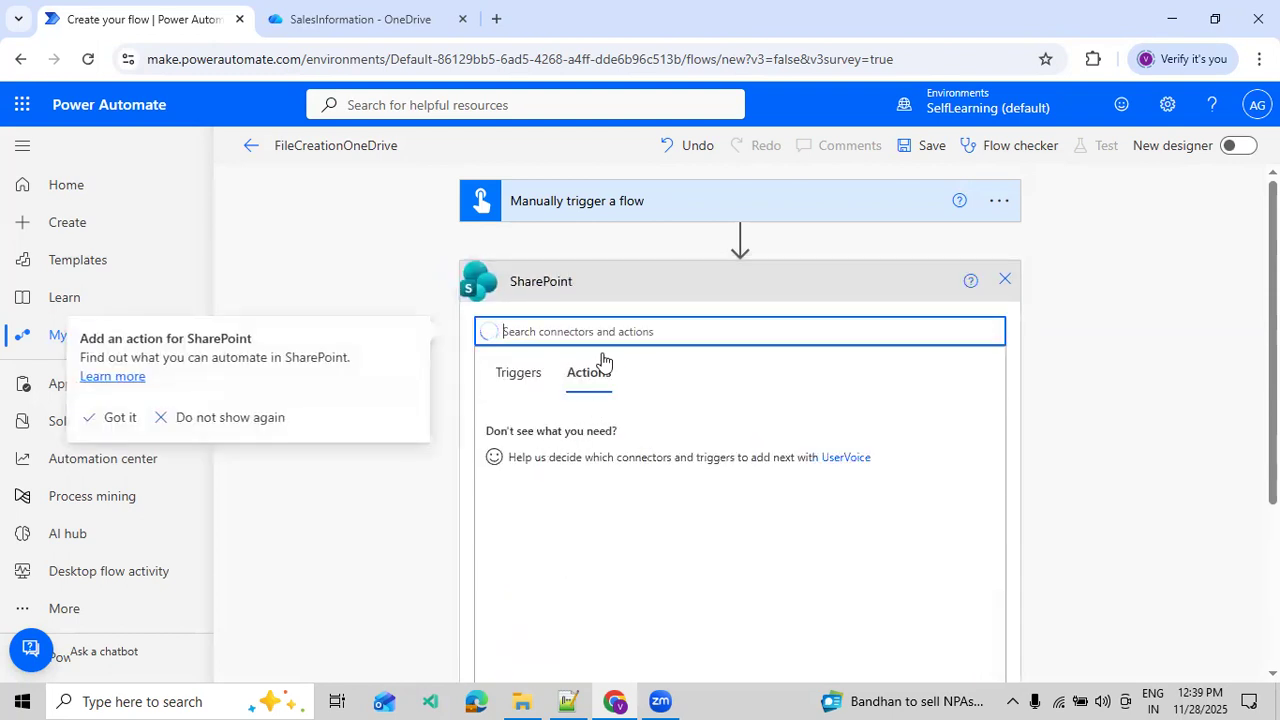
{"action": "type", "text": "Get items"}
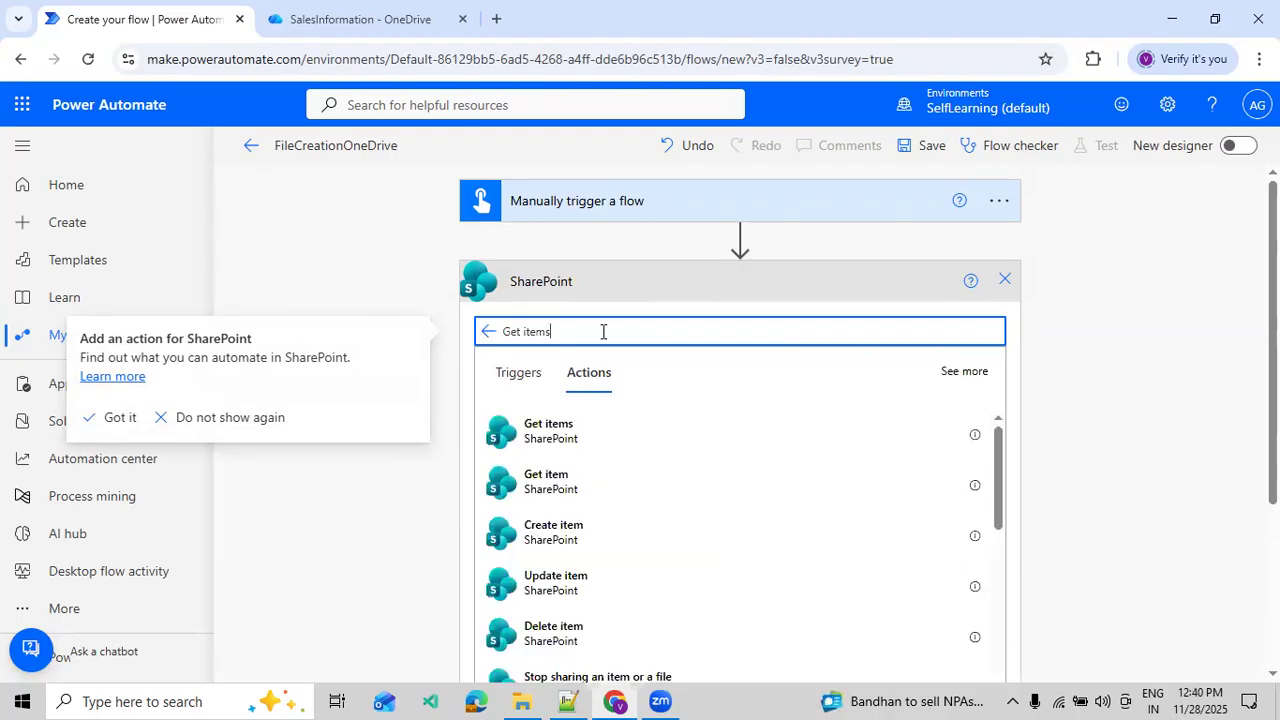
{"action": "left_click", "coordinate": [569, 428]}
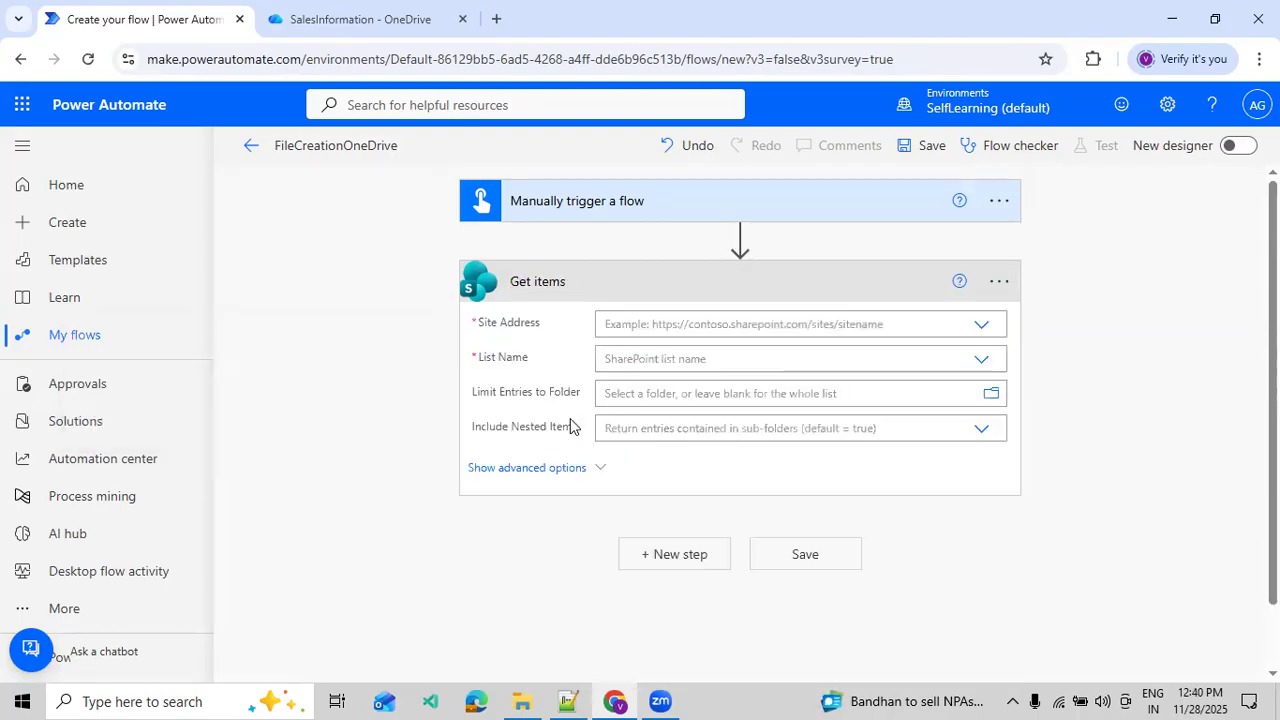
- Set the Get items site address to SalesSite and its list to TempDataInformation, and collapse the action
{"action": "left_click", "coordinate": [980, 324]}
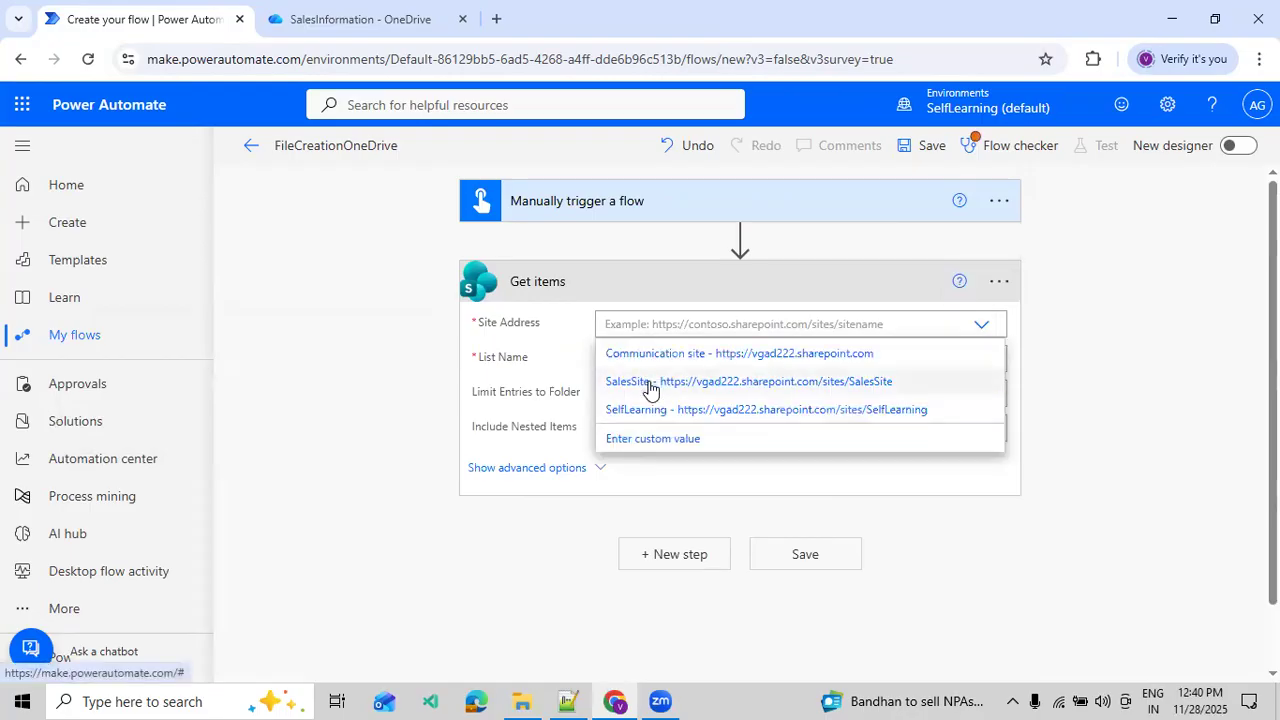
{"action": "left_click", "coordinate": [650, 383]}
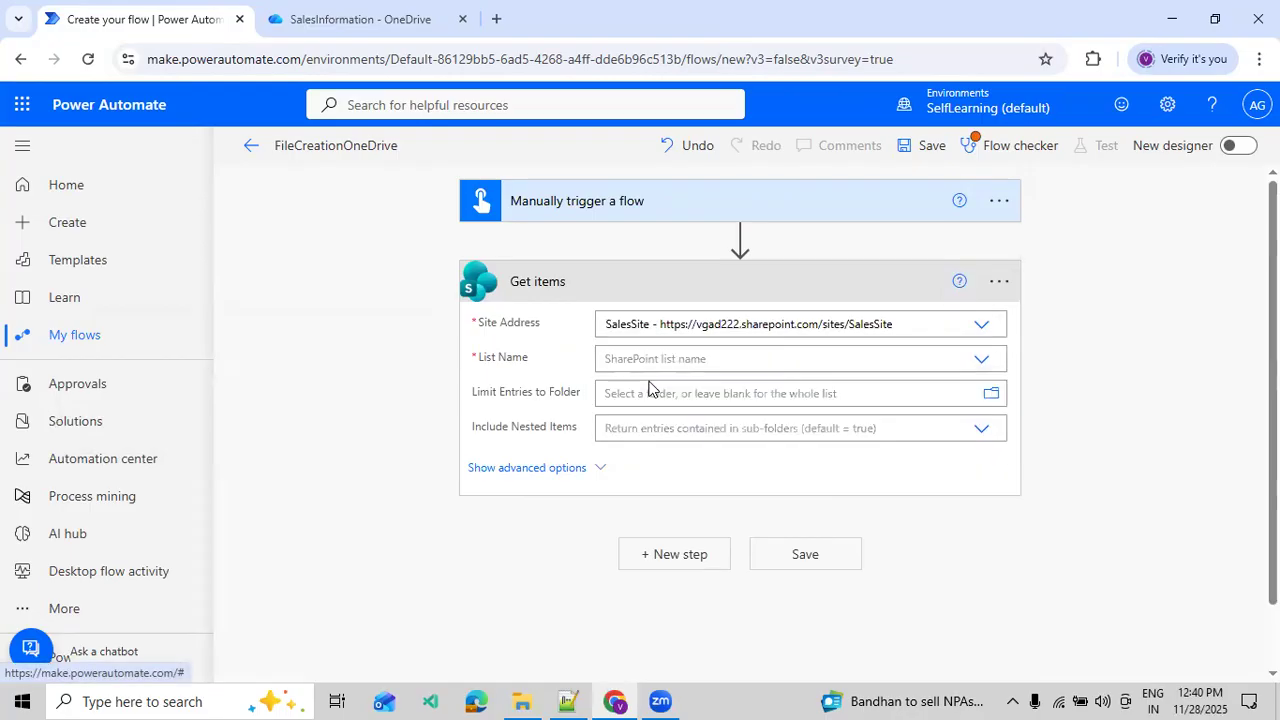
{"action": "left_click", "coordinate": [979, 360]}
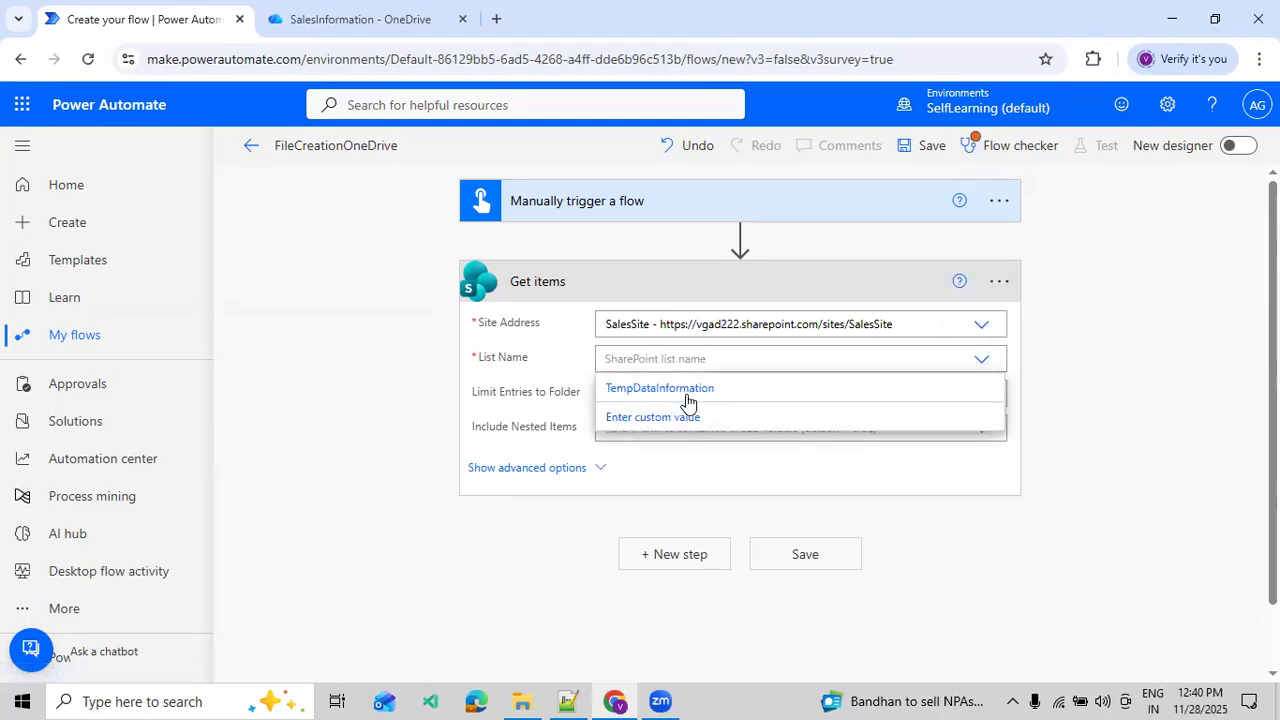
{"action": "left_click", "coordinate": [686, 390]}
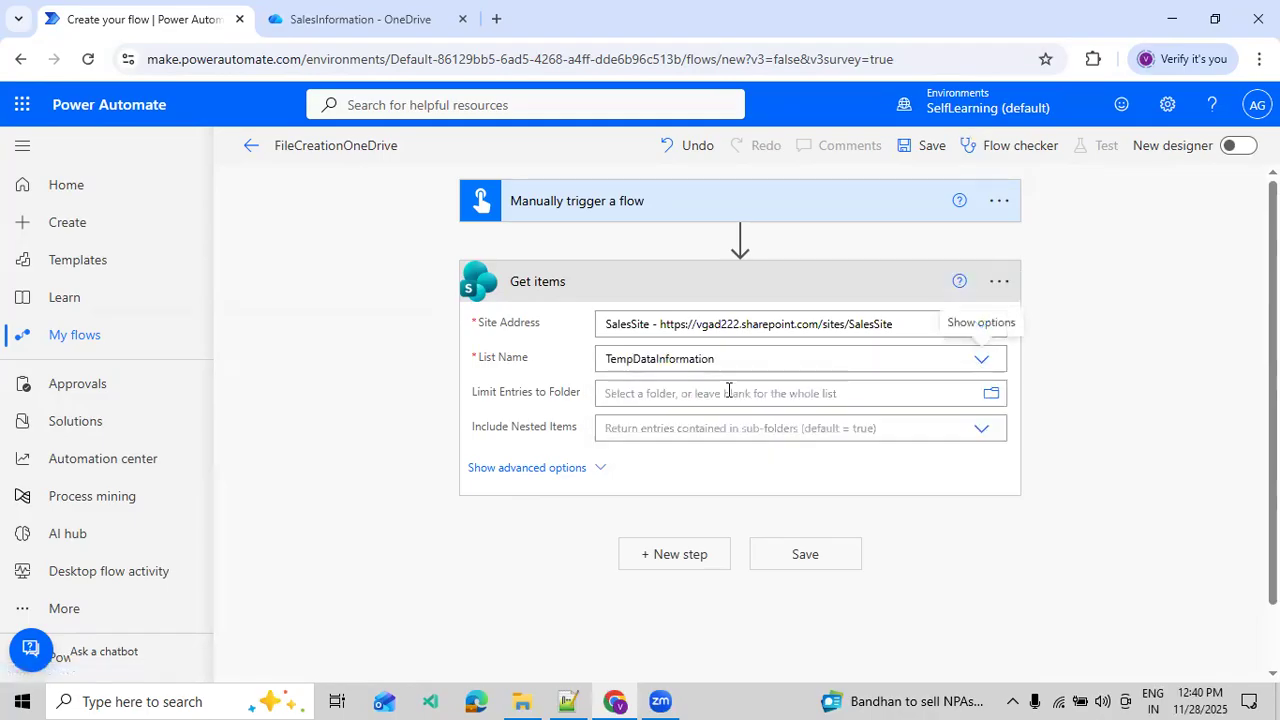
{"action": "left_click", "coordinate": [730, 295]}
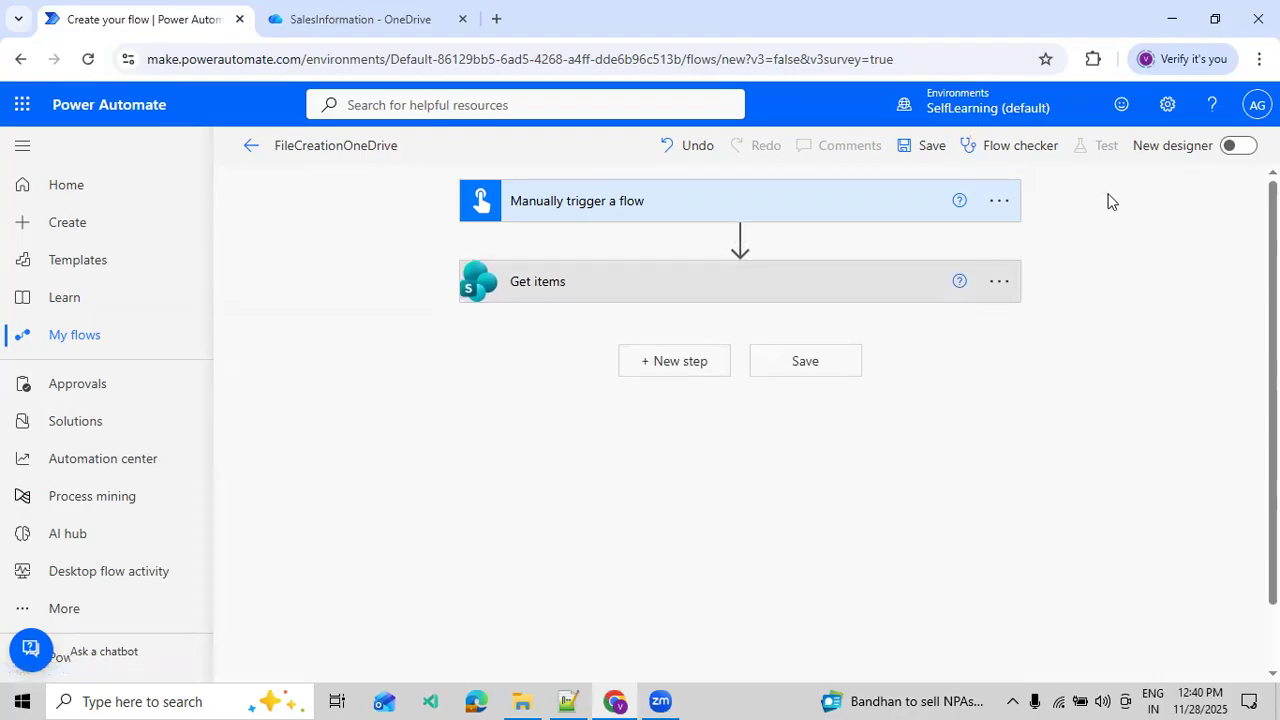
- Save the flow and run a manual test of it
{"action": "left_click", "coordinate": [941, 150]}
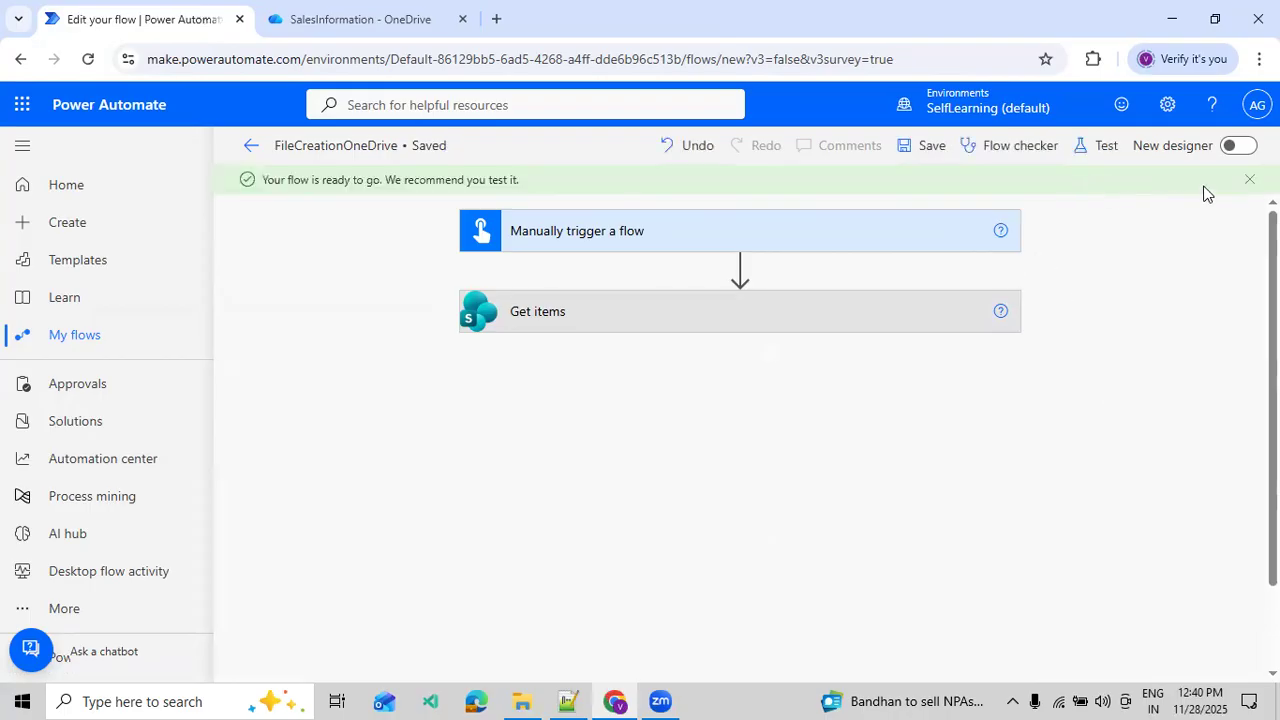
{"action": "left_click", "coordinate": [1249, 158]}
{"action": "left_click", "coordinate": [1090, 146]}
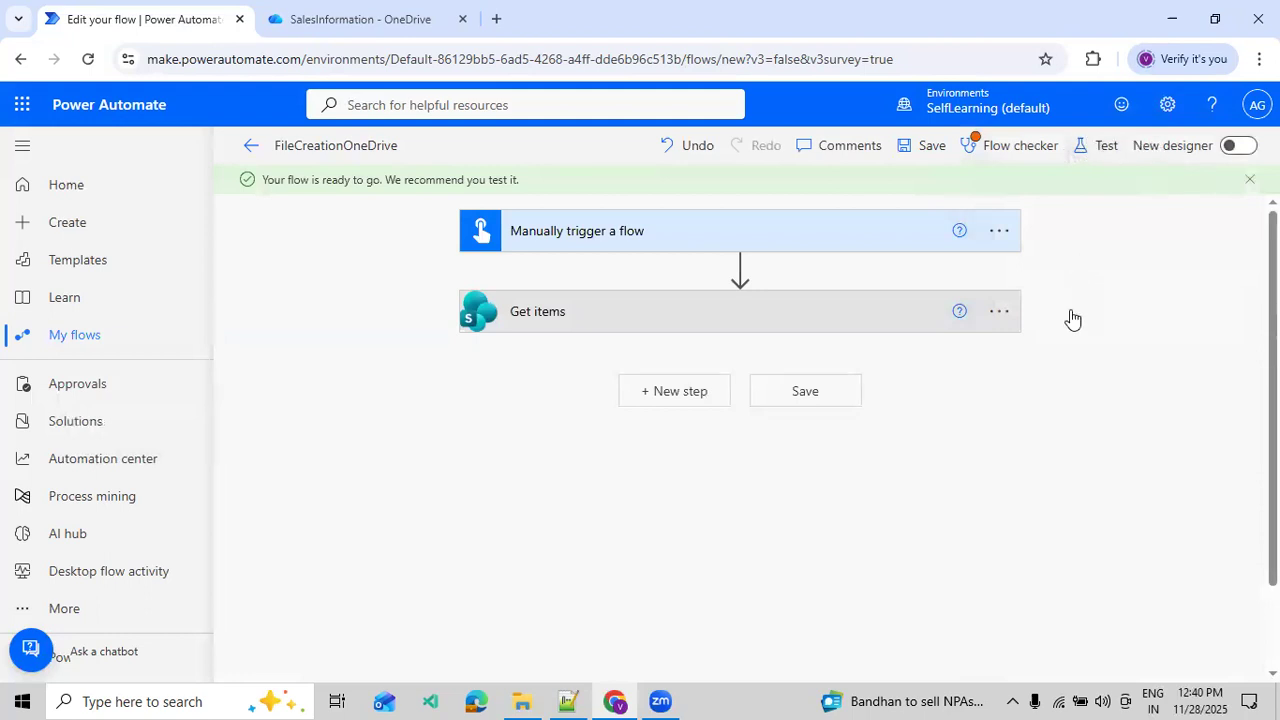
{"action": "left_click", "coordinate": [968, 646]}
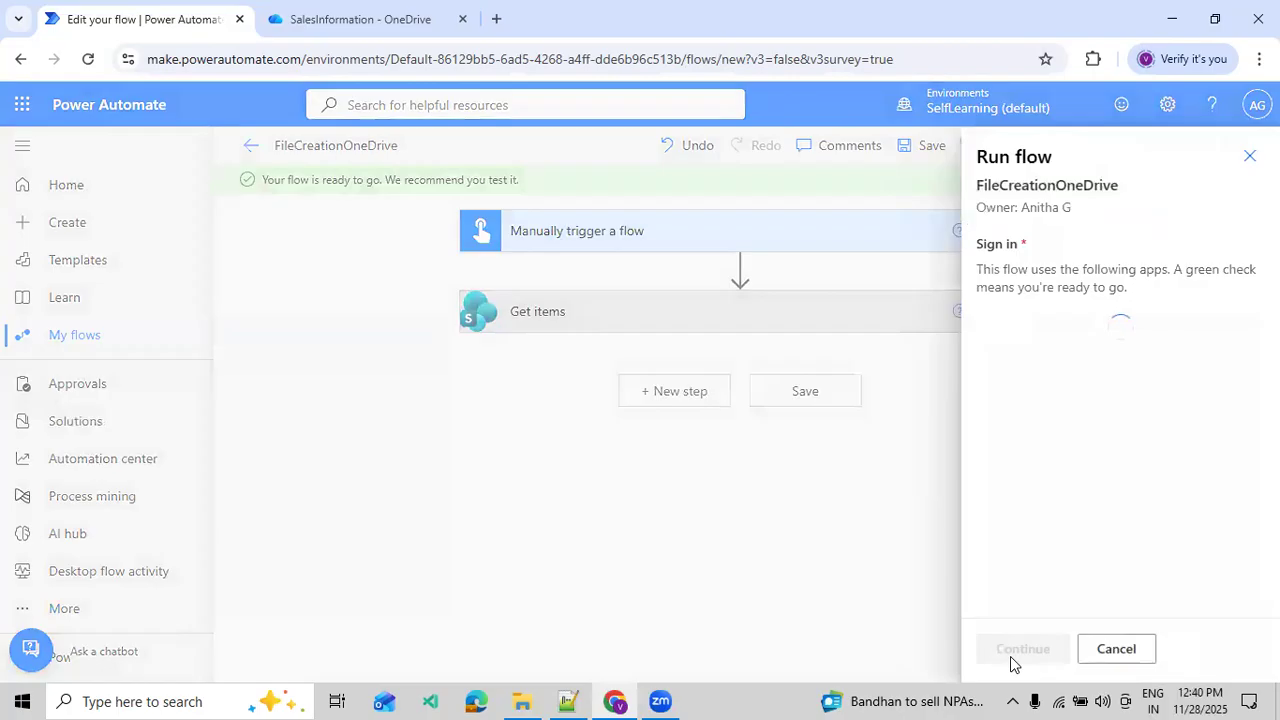
{"action": "left_click", "coordinate": [1020, 649]}
{"action": "left_click", "coordinate": [1020, 649]}
{"action": "left_click", "coordinate": [1018, 650]}
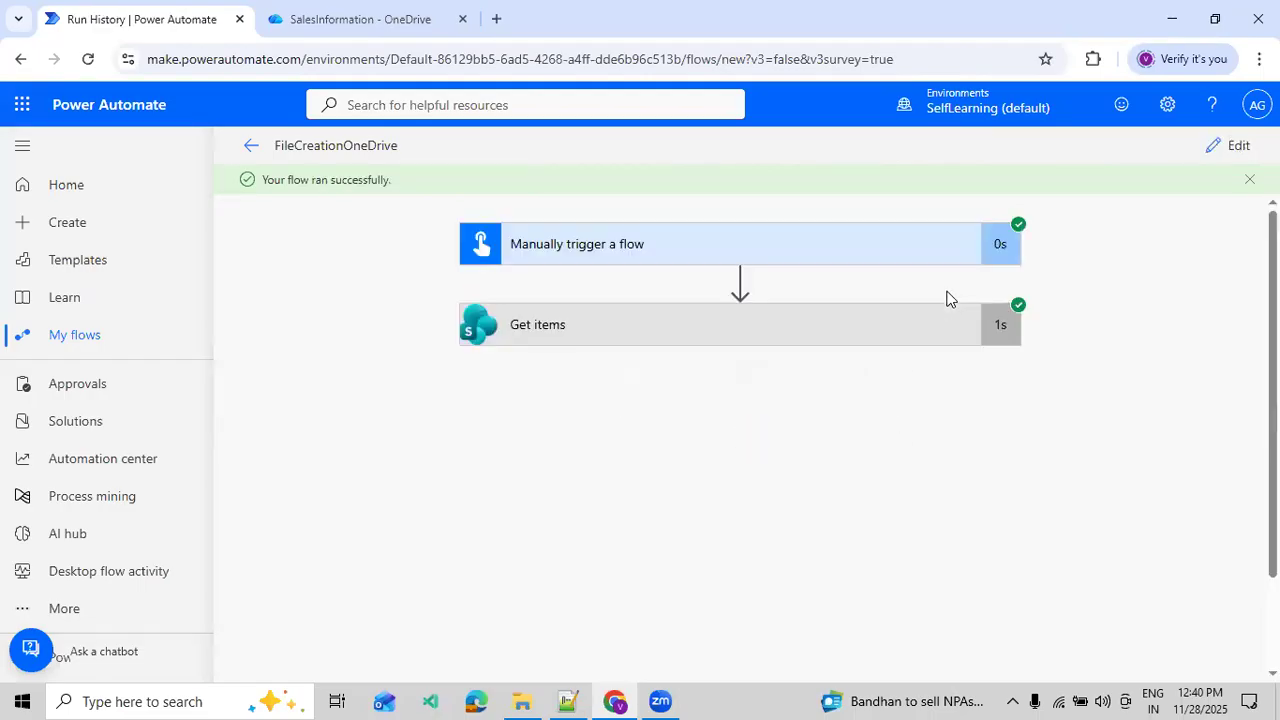
- Reopen the flow for editing, add the Data Operation Select action after Get items, and set its From to the Get items value
{"action": "left_click", "coordinate": [1208, 152]}
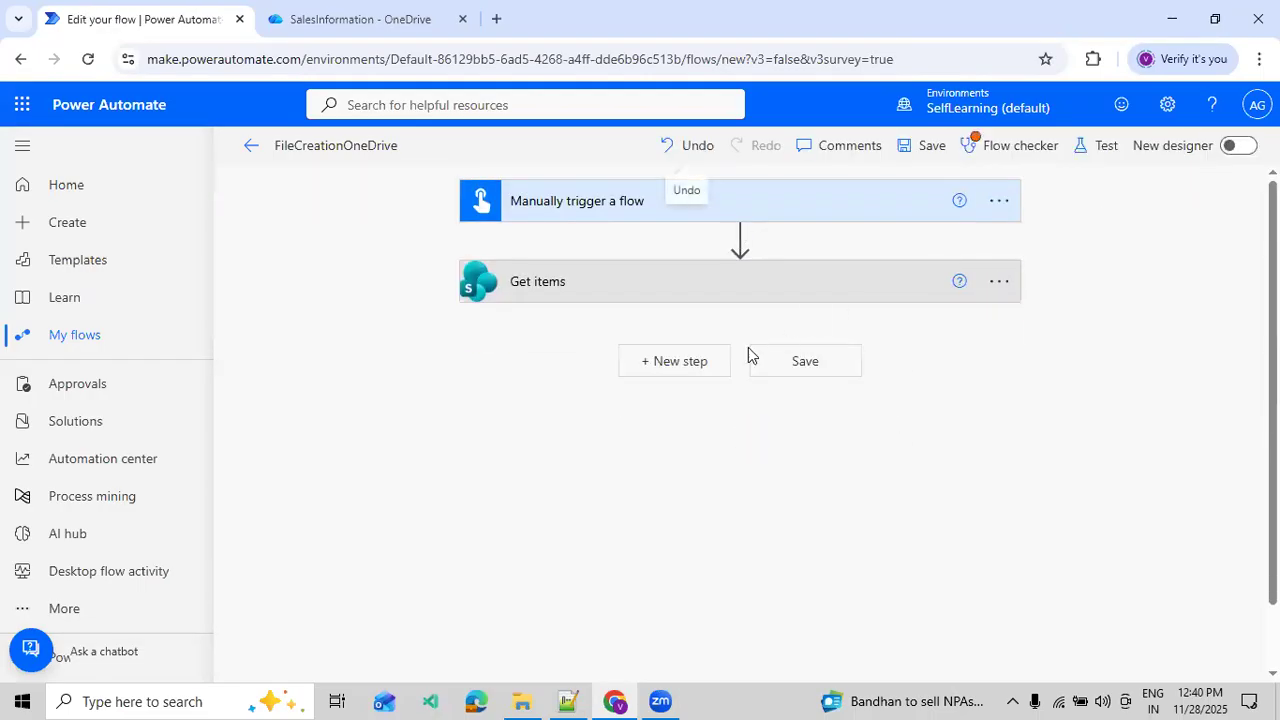
{"action": "left_click", "coordinate": [669, 365]}
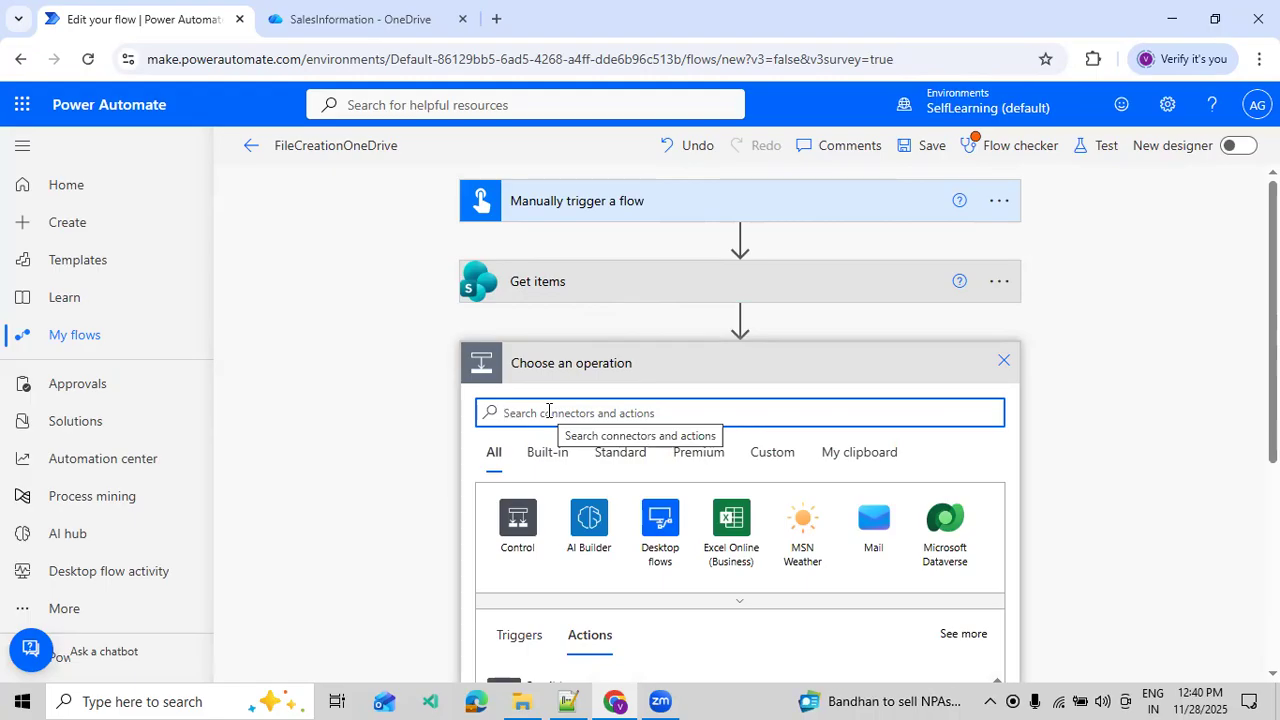
{"action": "type", "text": "Data Operations"}
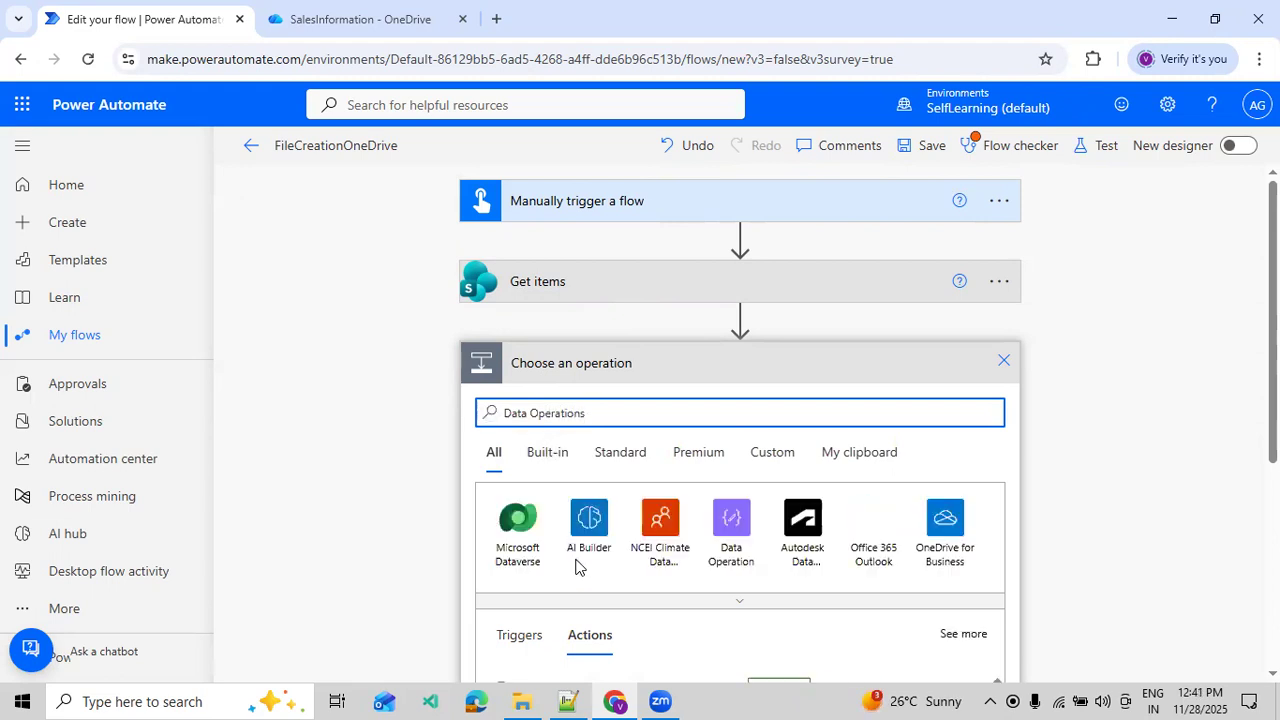
{"action": "left_click", "coordinate": [716, 551]}
{"action": "scroll", "coordinate": [697, 522], "scroll_direction": "down", "scroll_amount": 2}
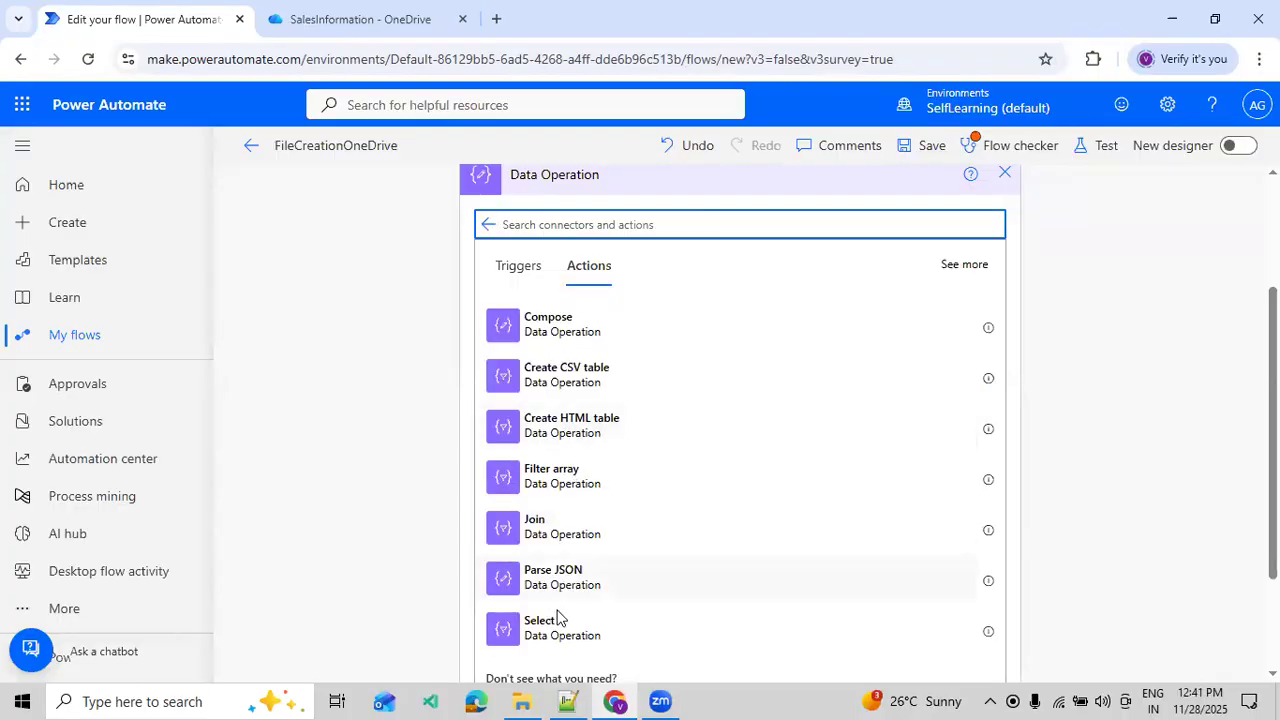
{"action": "left_click", "coordinate": [561, 627]}
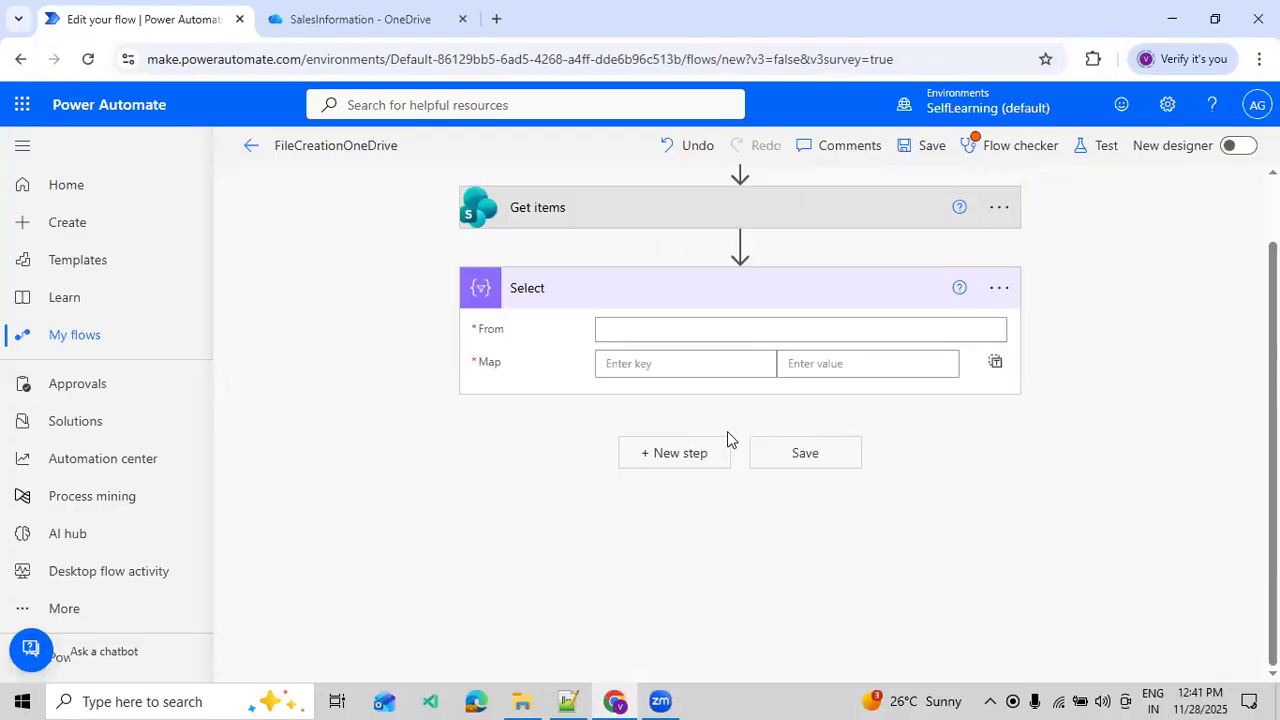
{"action": "left_click", "coordinate": [848, 329]}
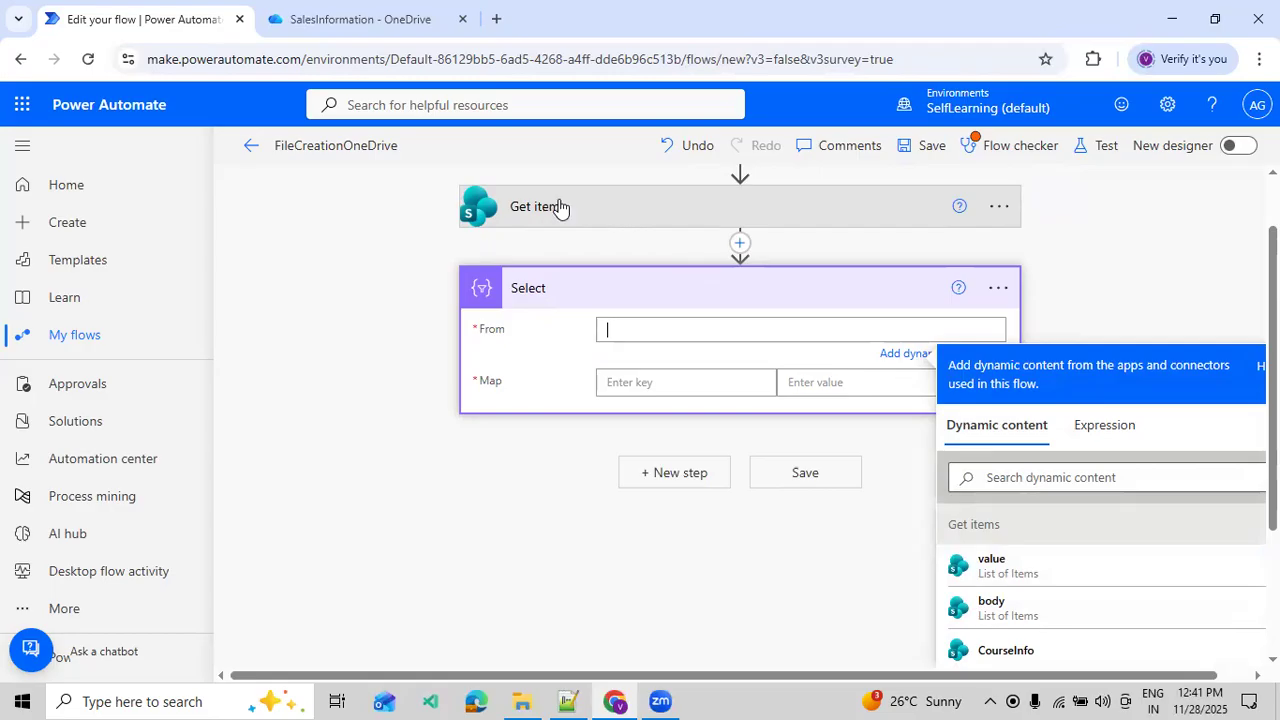
{"action": "left_click", "coordinate": [1000, 565]}
- In the Select map, add the key Title with the expression item()?['Title'] as its value
{"action": "left_click", "coordinate": [661, 385]}
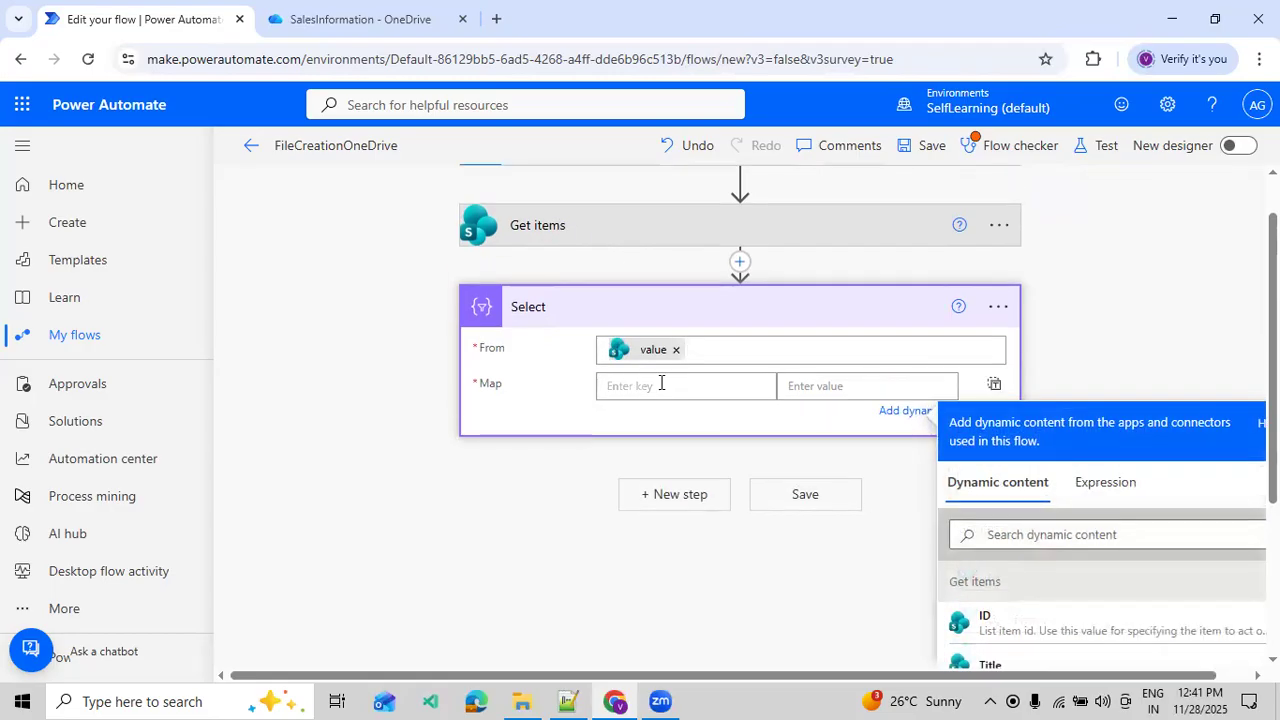
{"action": "type", "text": "Title"}
{"action": "left_click", "coordinate": [851, 386]}
{"action": "left_click", "coordinate": [1085, 505]}
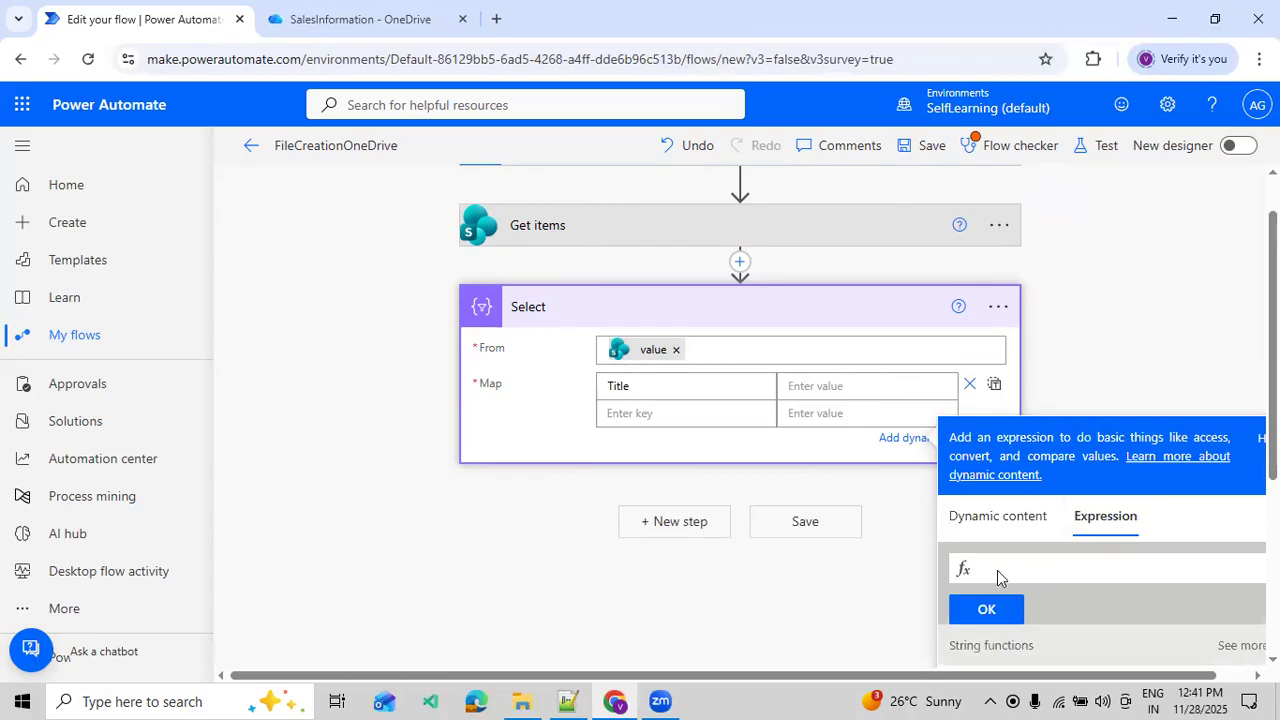
{"action": "scroll", "coordinate": [1008, 573], "scroll_direction": "down", "scroll_amount": 1}
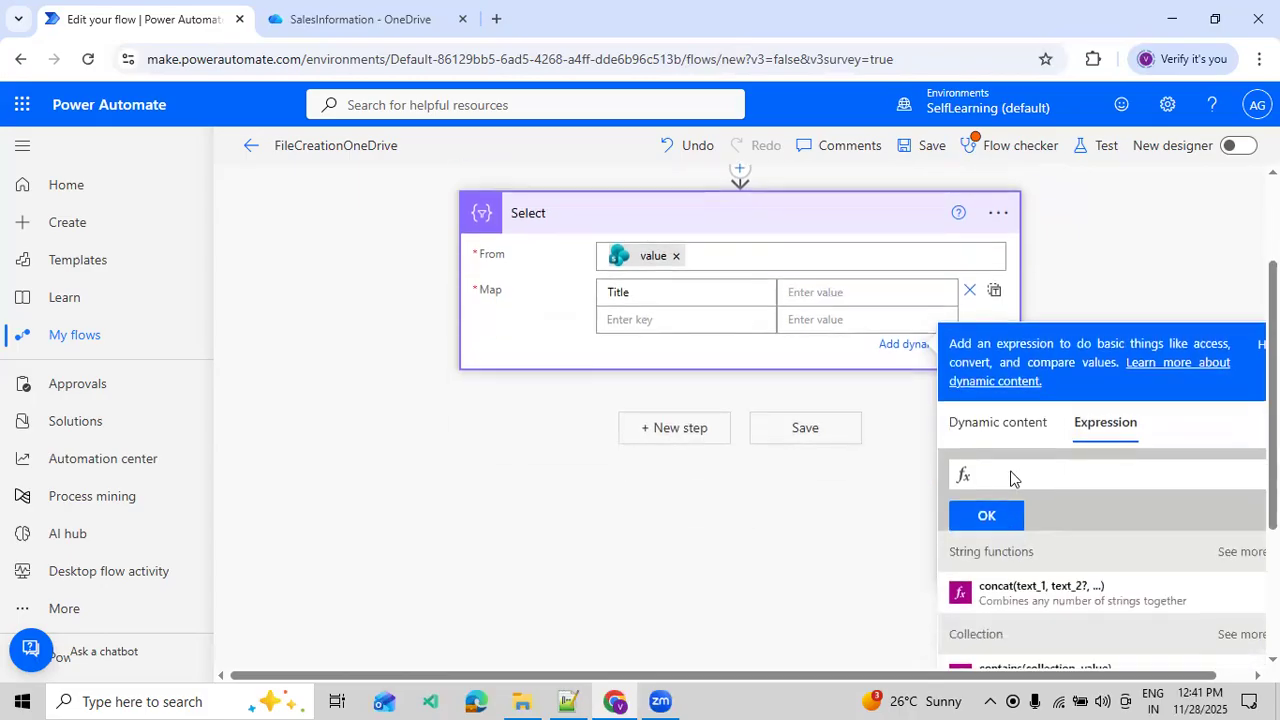
{"action": "left_click", "coordinate": [1010, 478]}
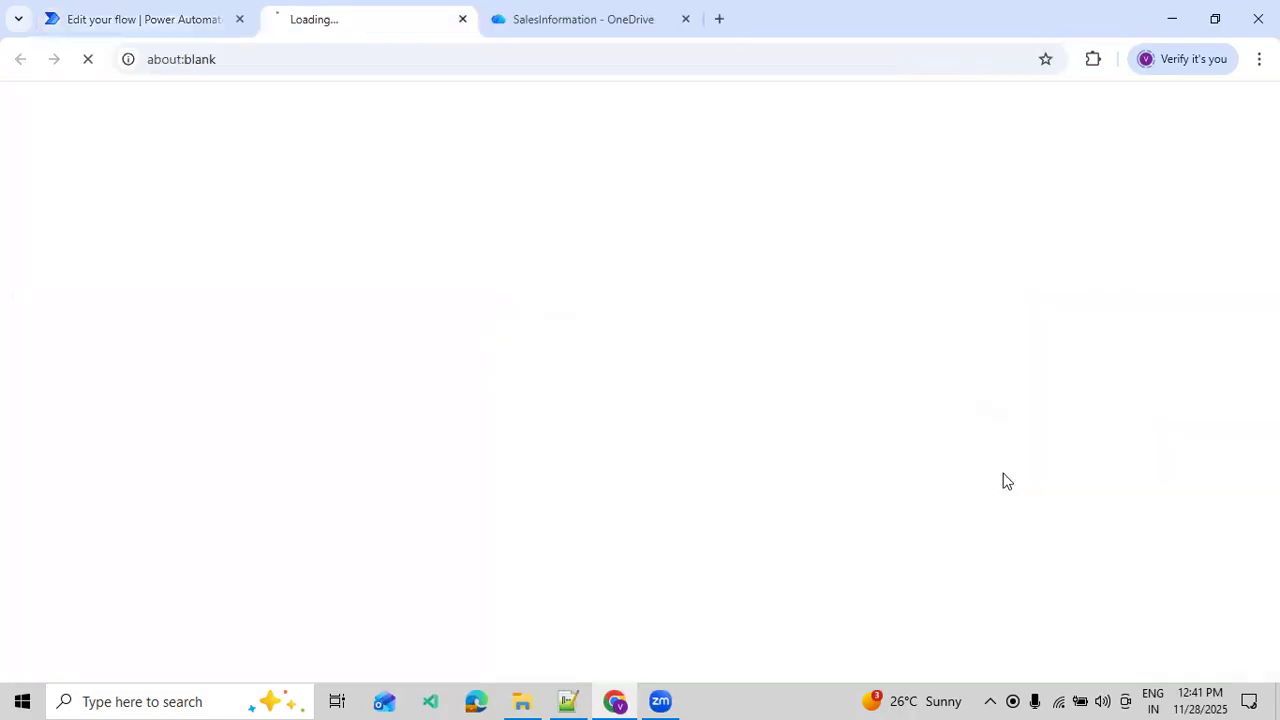
{"action": "left_click", "coordinate": [462, 19]}
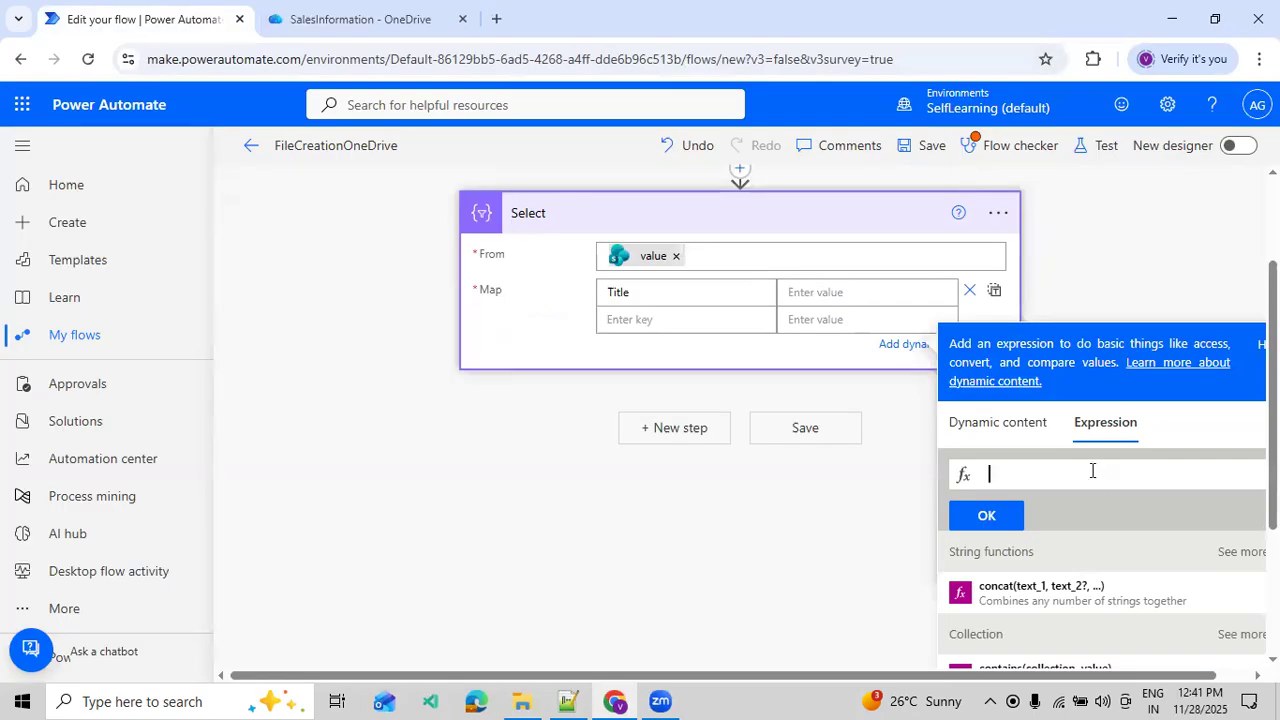
{"action": "type", "text": "item()?['Title"}
{"action": "left_click", "coordinate": [984, 516]}
- Add a second Select mapping with the key EmployeeId and the expression item()?['EmployeeId']
{"action": "left_click", "coordinate": [680, 320]}
{"action": "type", "text": "EmployeeId"}
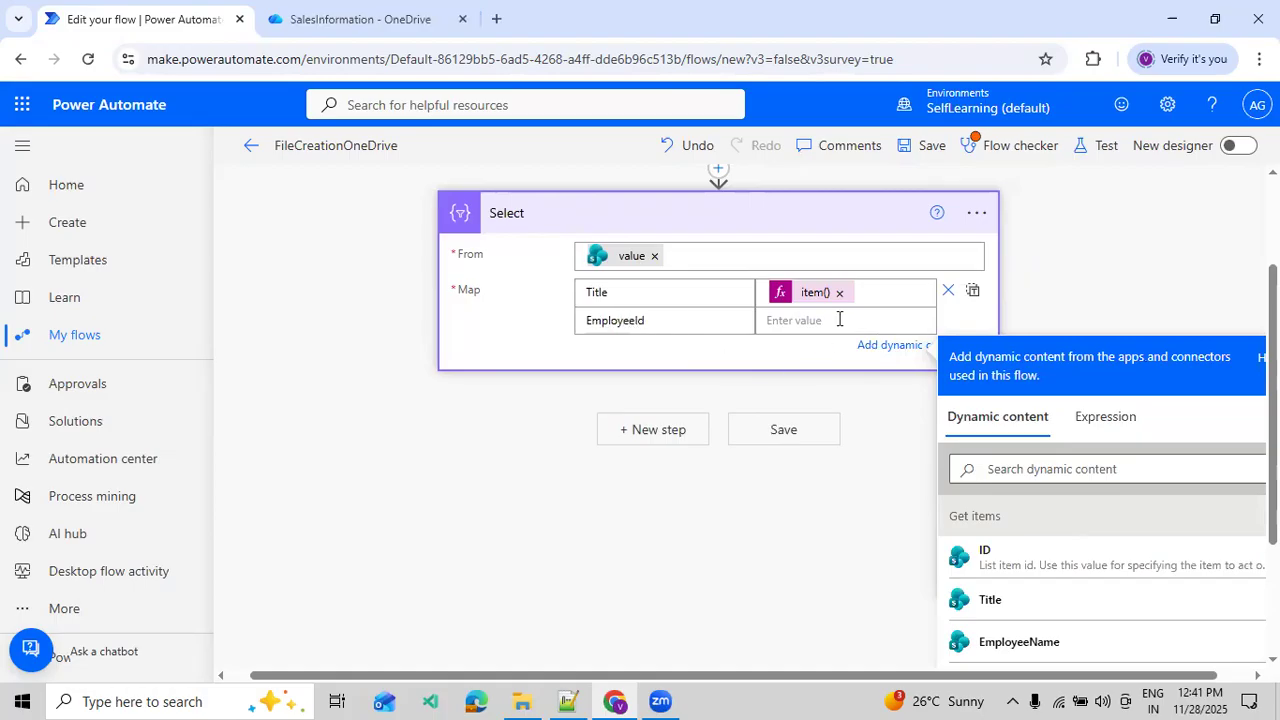
{"action": "left_click", "coordinate": [839, 320]}
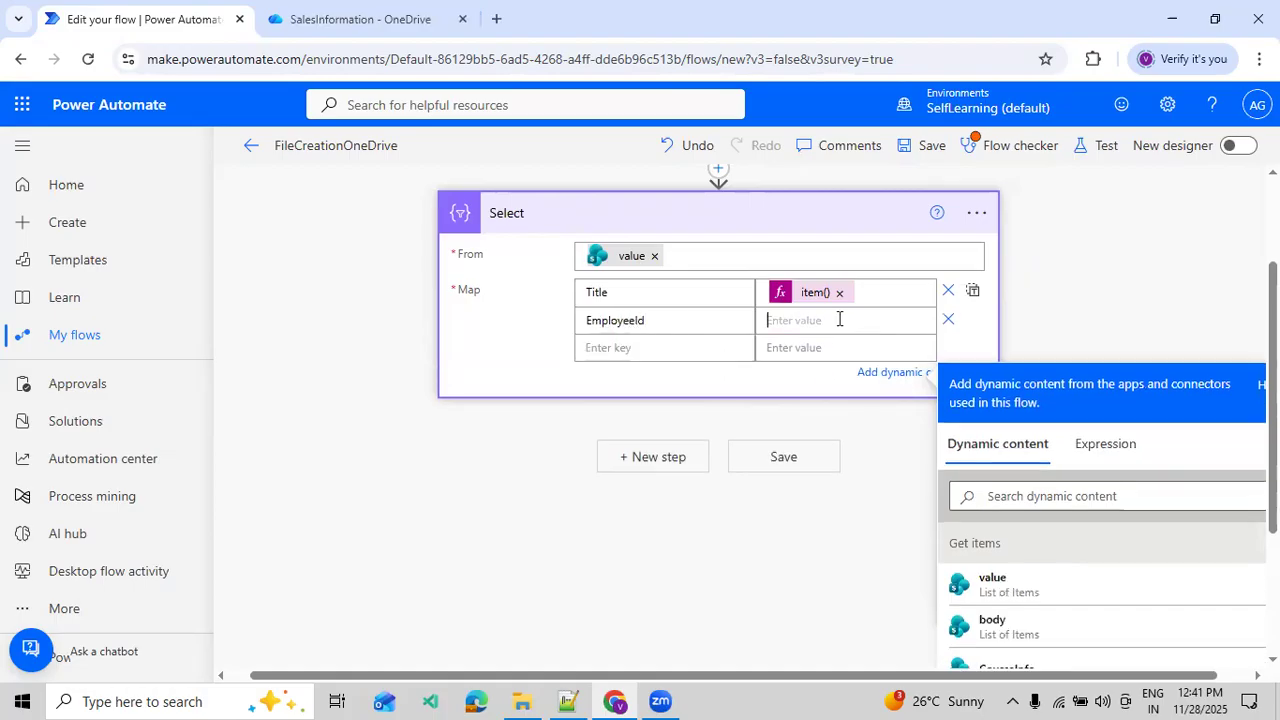
{"action": "left_click", "coordinate": [1102, 443]}
{"action": "type", "text": "item()"}
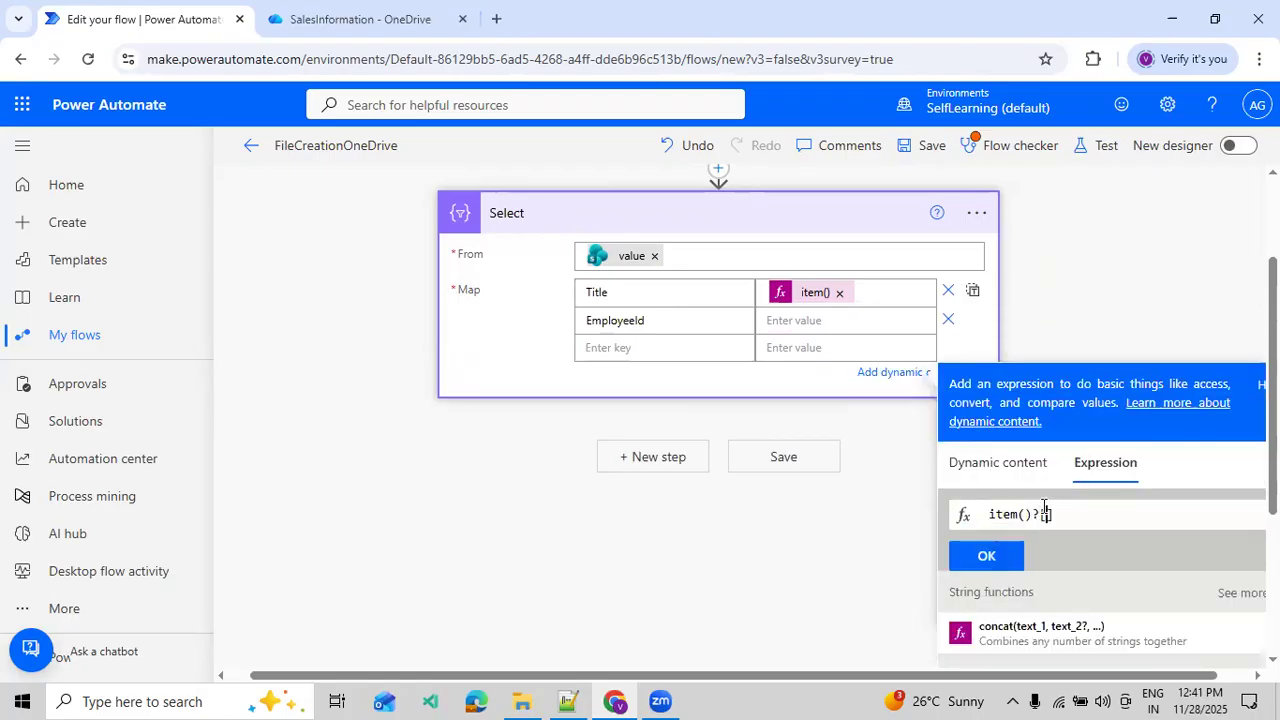
{"action": "type", "text": "?['EmployeeId"}
{"action": "left_click", "coordinate": [986, 556]}
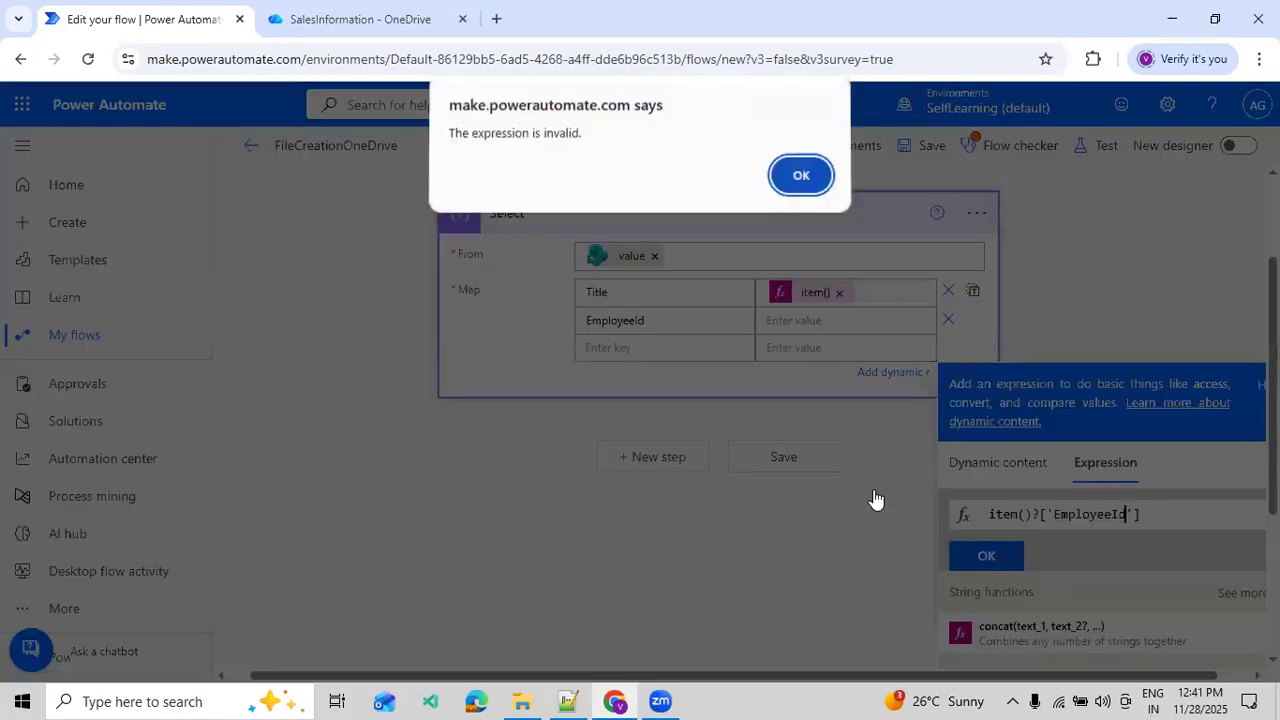
{"action": "left_click", "coordinate": [801, 180]}
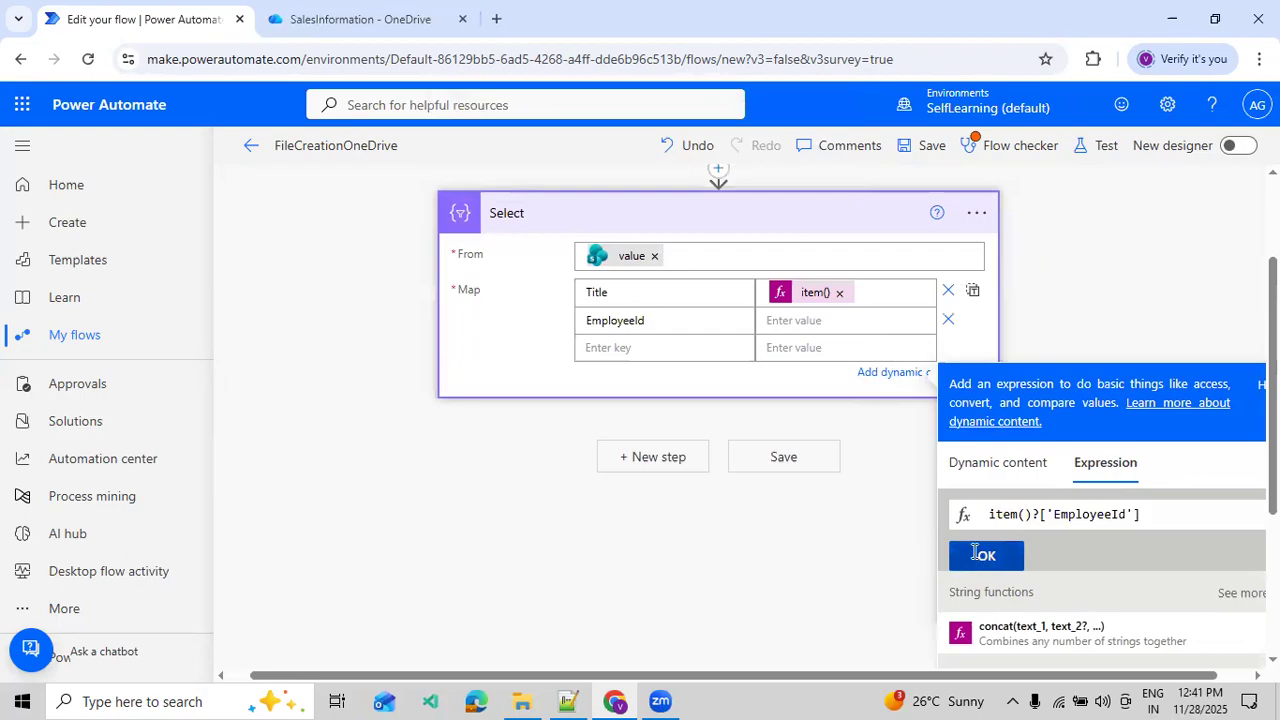
{"action": "left_click", "coordinate": [986, 556]}
- Add a third Select mapping with the key EmployeeName and the expression item()?['EmployeeName'], and collapse the Select action
{"action": "left_click", "coordinate": [616, 358]}
{"action": "type", "text": "EmployeeName"}
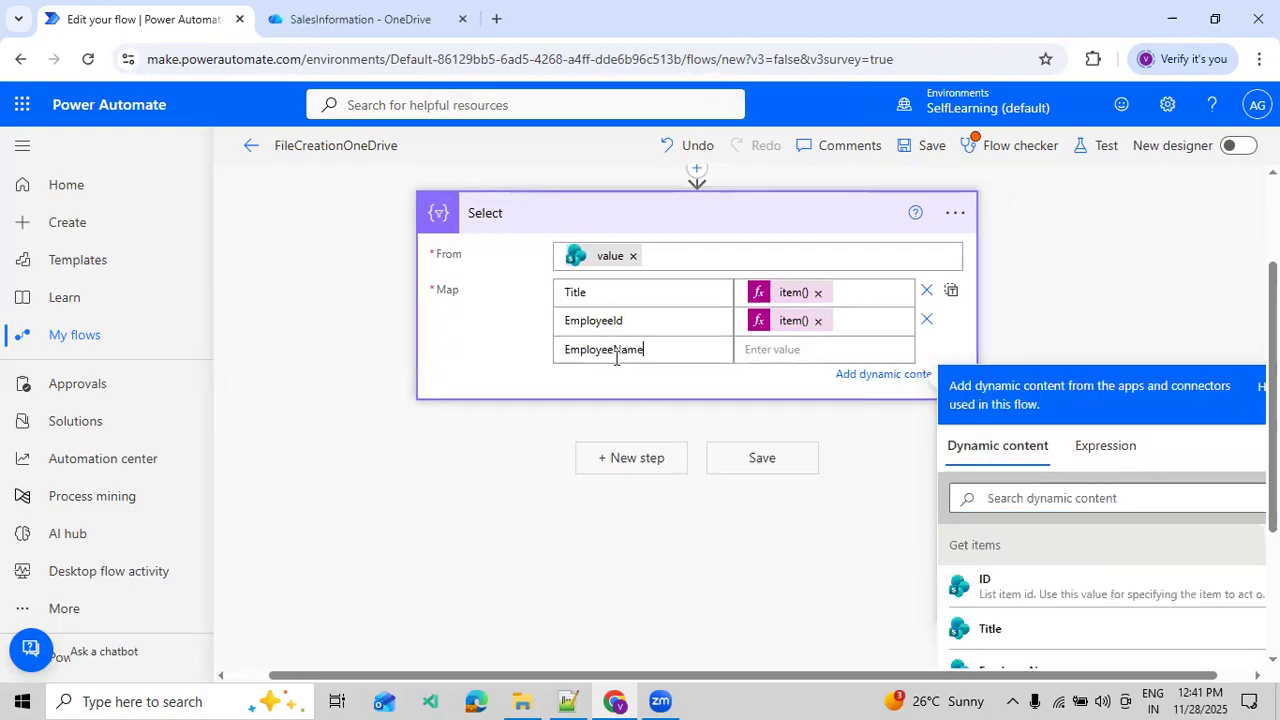
{"action": "left_click", "coordinate": [800, 358]}
{"action": "left_click", "coordinate": [1105, 472]}
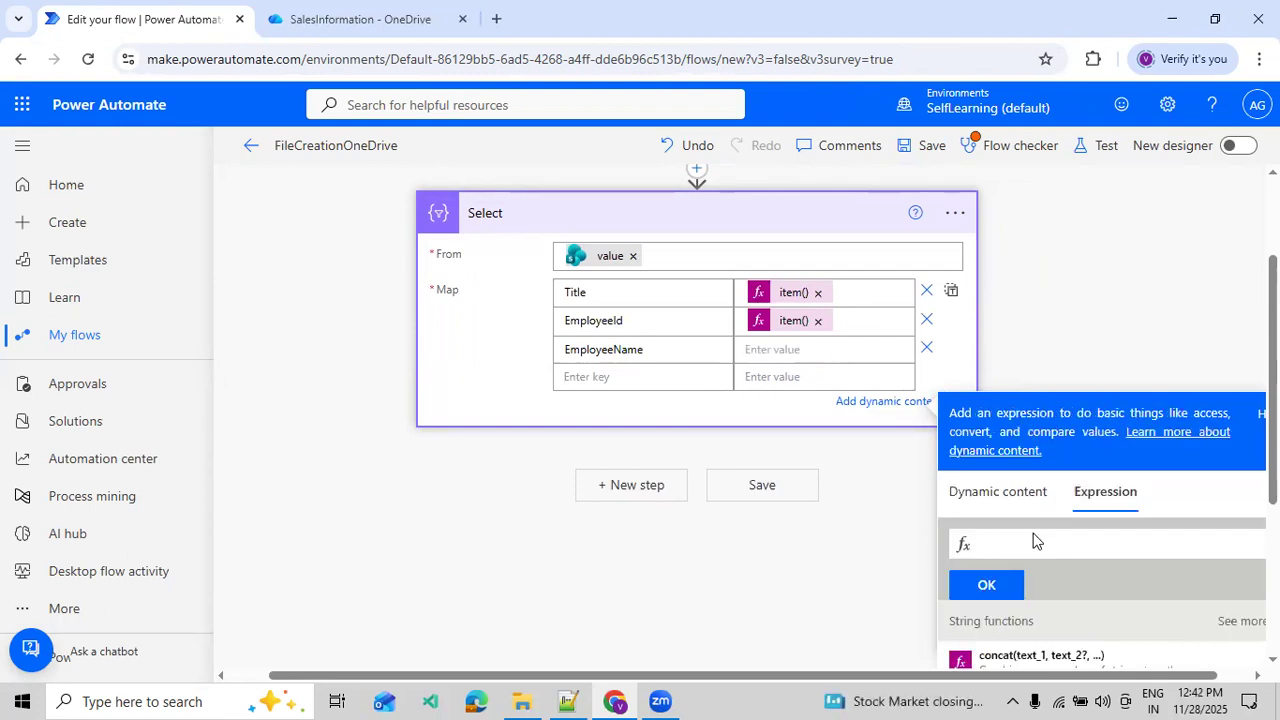
{"action": "left_click", "coordinate": [1022, 537]}
{"action": "type", "text": "item()"}
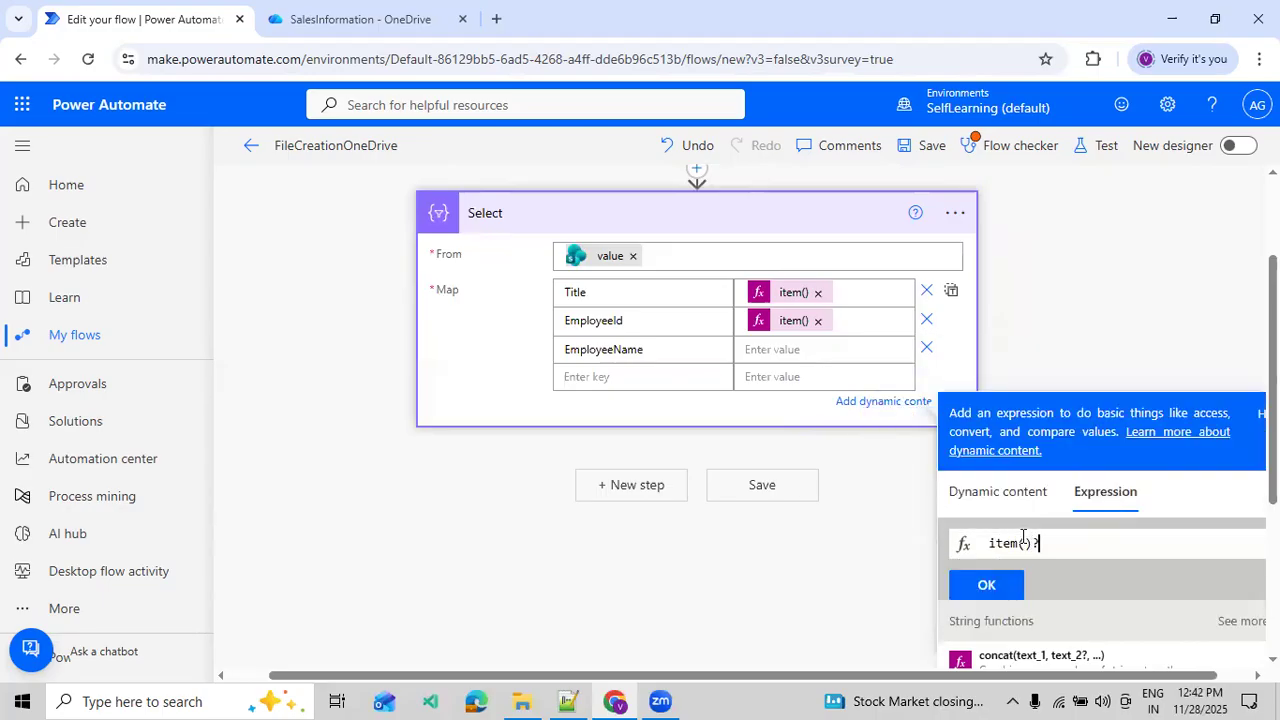
{"action": "type", "text": "?['EmployeeName"}
{"action": "left_click", "coordinate": [1000, 588]}
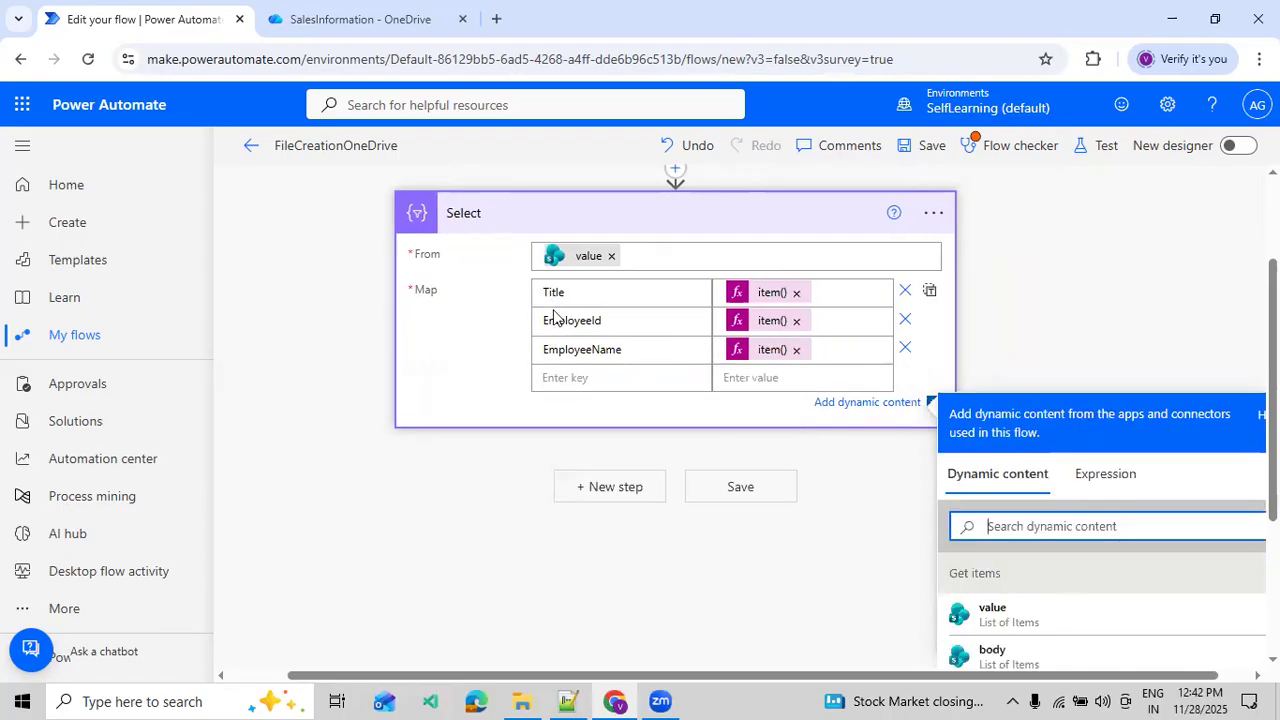
{"action": "left_click", "coordinate": [624, 540]}
{"action": "scroll", "coordinate": [783, 423], "scroll_direction": "up", "scroll_amount": 2}
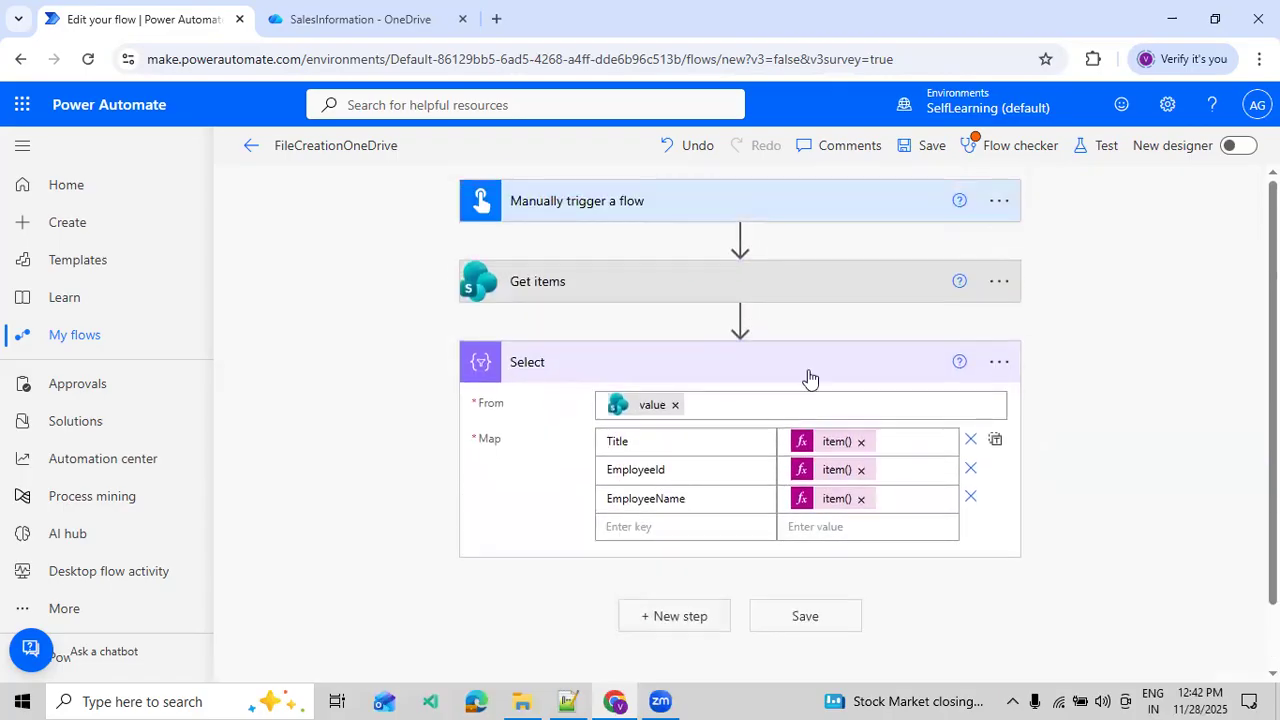
{"action": "left_click", "coordinate": [808, 372]}
- Run a manual test of the flow with the Select action included, dismissing the flow checker
{"action": "left_click", "coordinate": [1096, 145]}
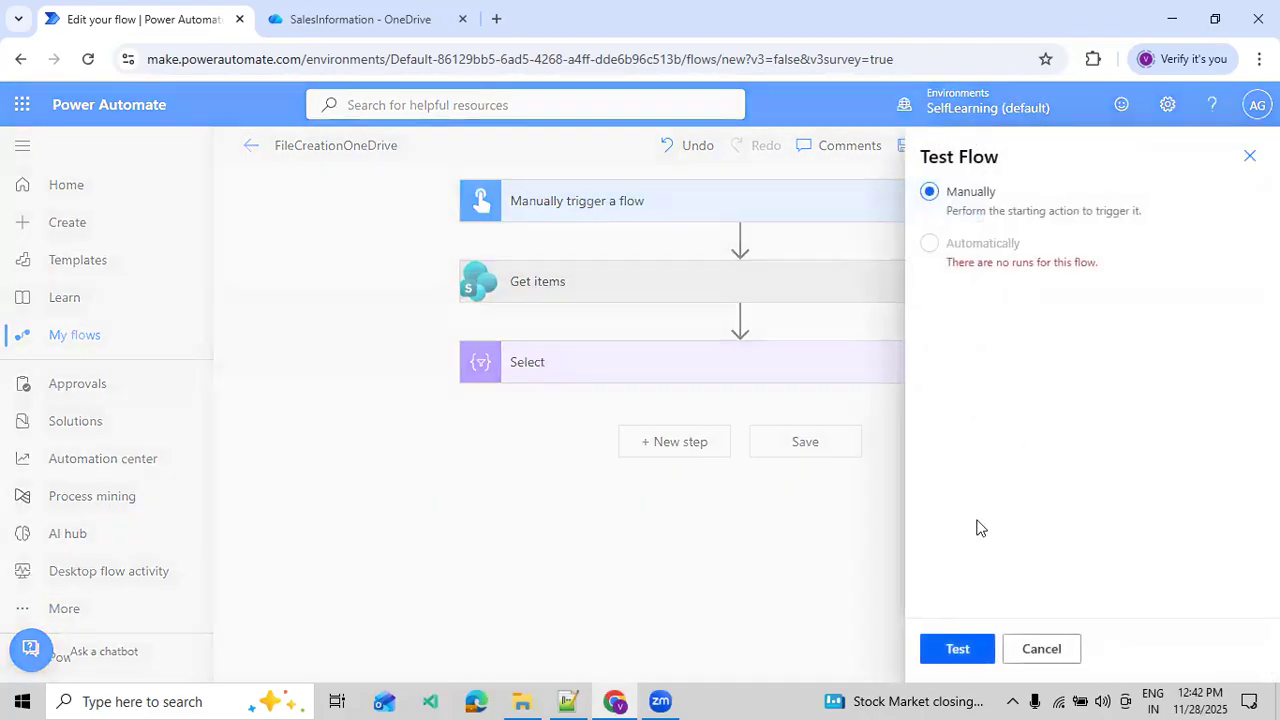
{"action": "left_click", "coordinate": [963, 649]}
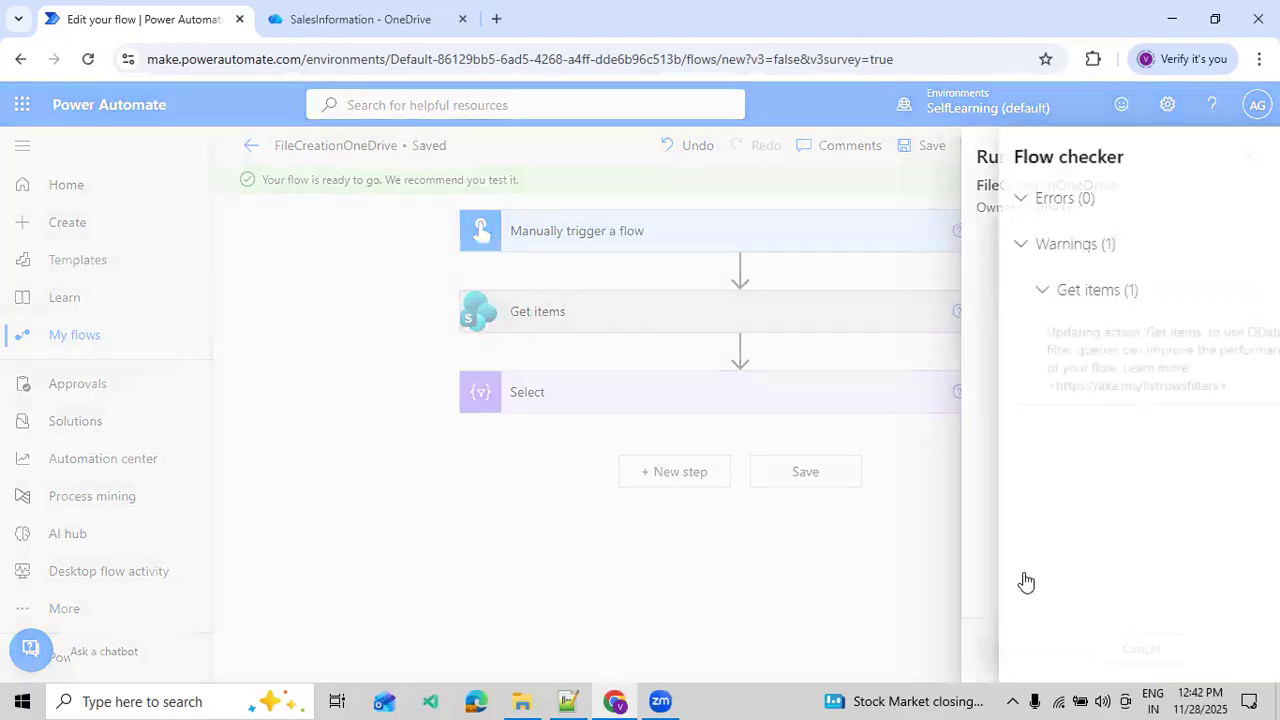
{"action": "left_click", "coordinate": [1249, 158]}
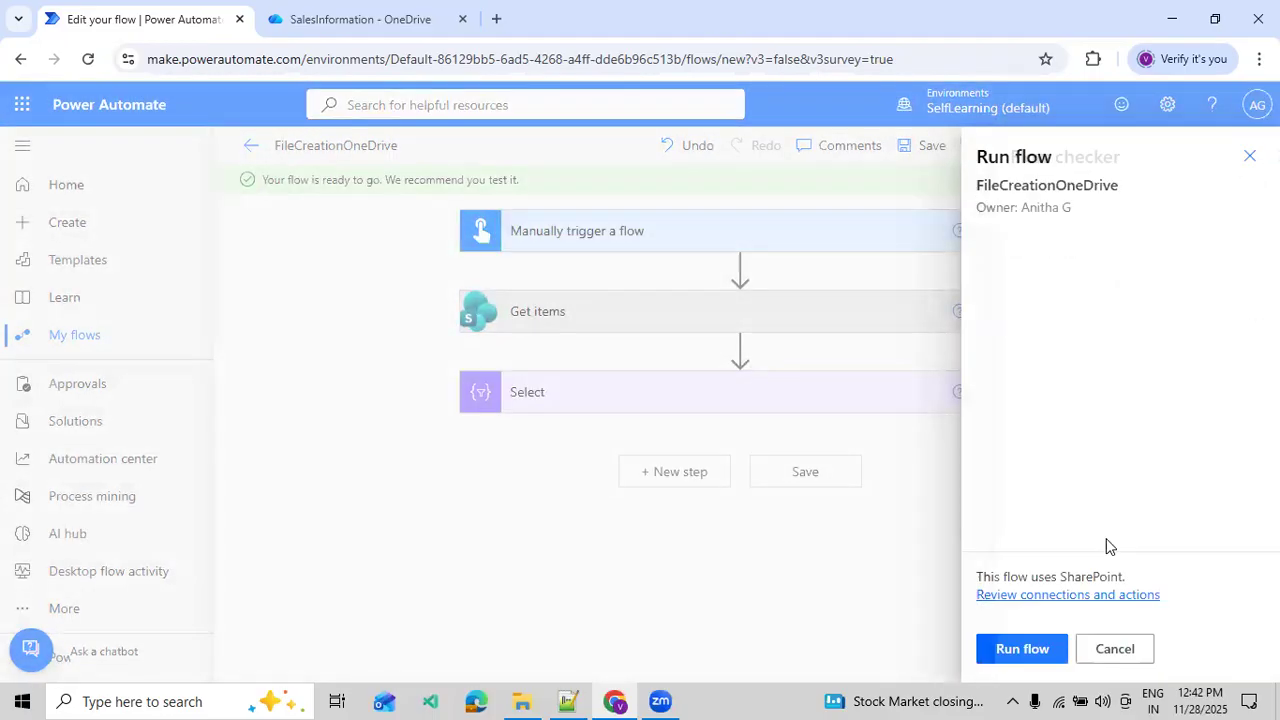
{"action": "left_click", "coordinate": [1037, 647]}
{"action": "left_click", "coordinate": [1036, 648]}
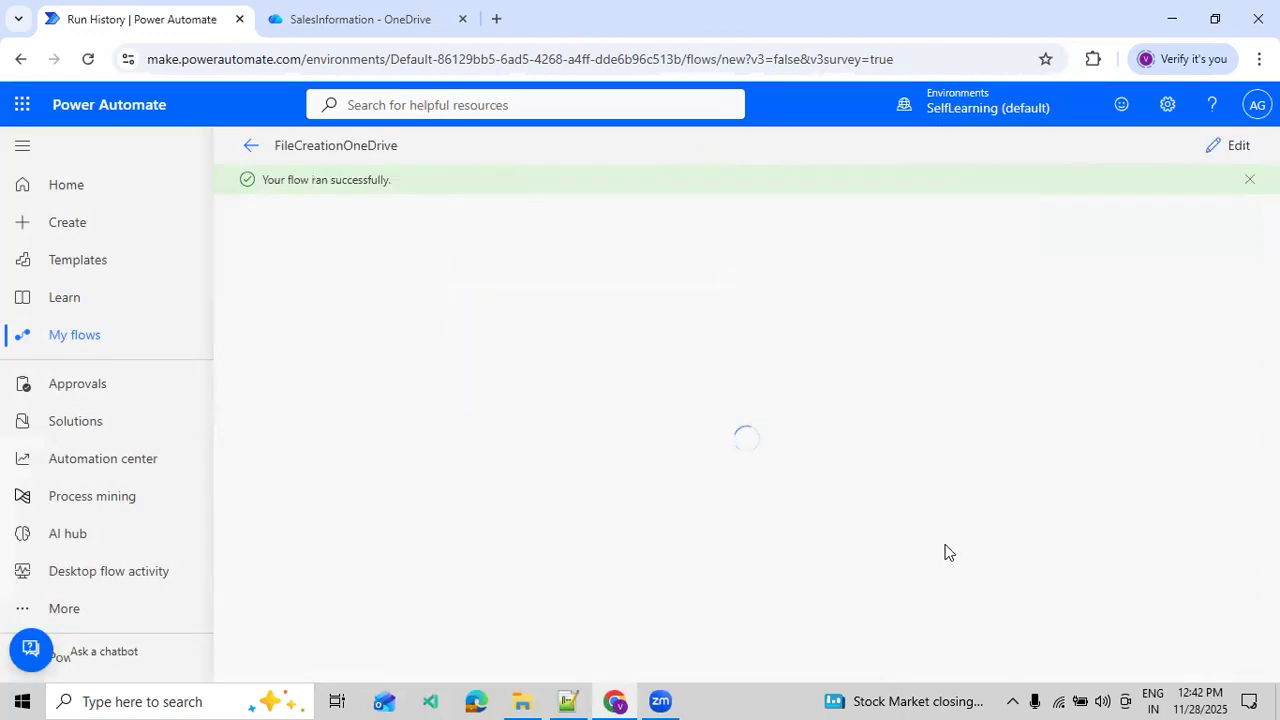
- Examine the Select action's raw outputs from the test run for the Title, EmployeeId and EmployeeName of each item
{"action": "left_click", "coordinate": [775, 418]}
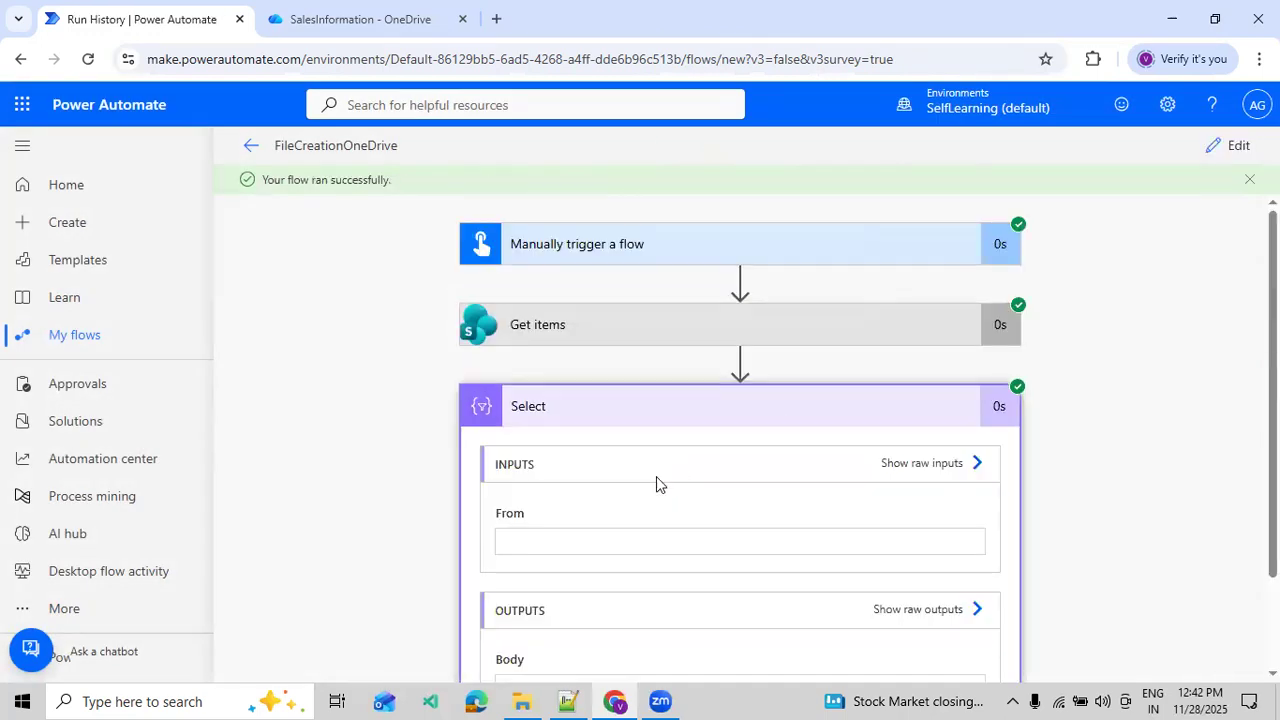
{"action": "scroll", "coordinate": [654, 486], "scroll_direction": "down", "scroll_amount": 2}
{"action": "scroll", "coordinate": [651, 494], "scroll_direction": "down", "scroll_amount": 1}
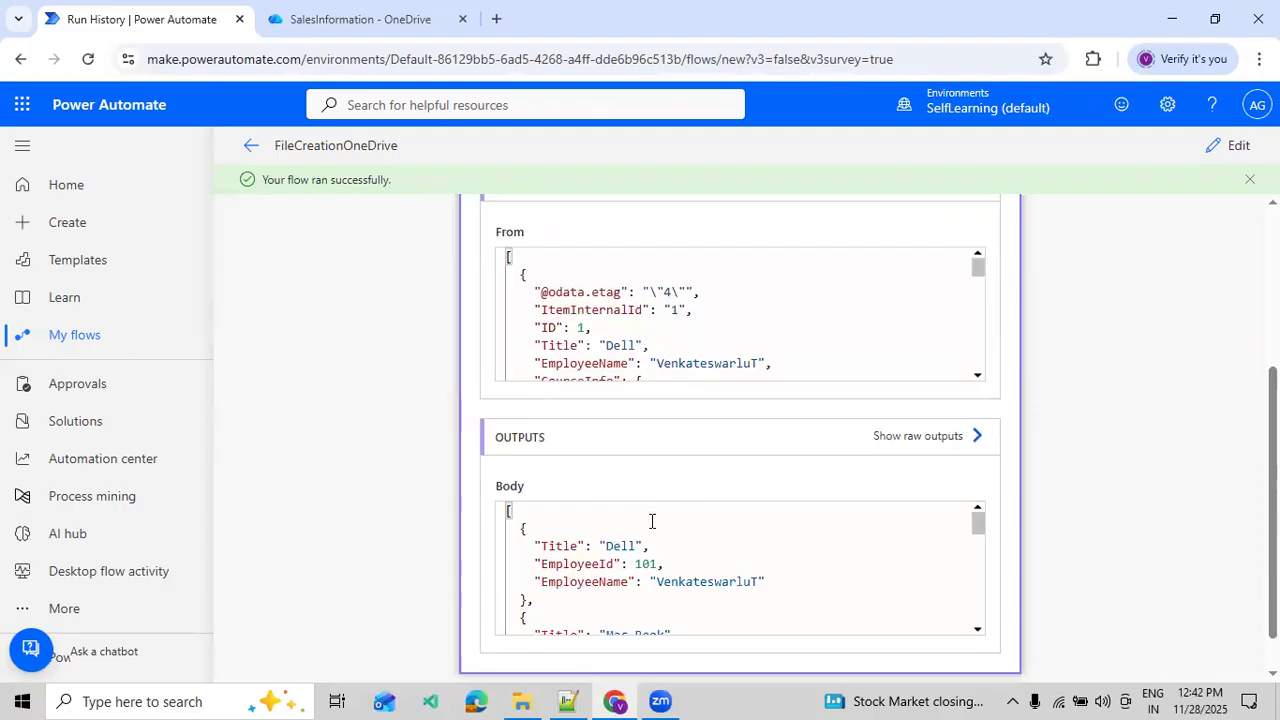
{"action": "left_click", "coordinate": [908, 442]}
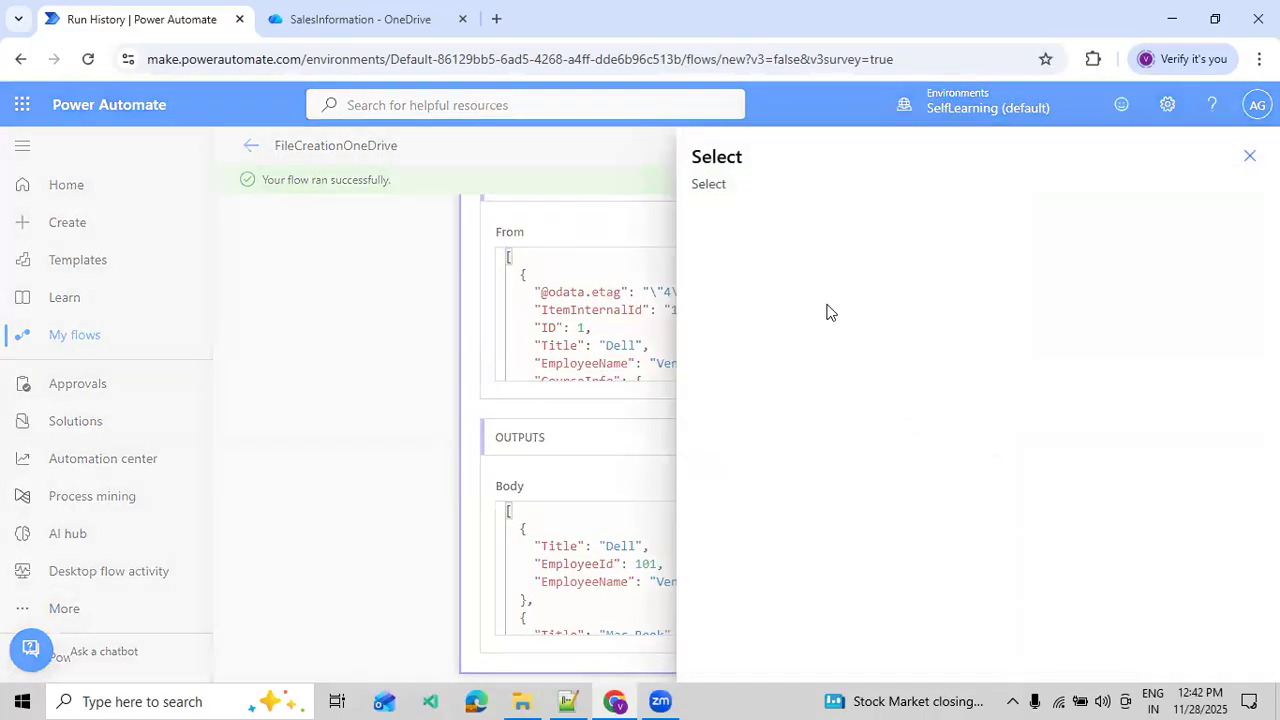
{"action": "left_click_drag", "start_coordinate": [808, 252], "coordinate": [893, 286]}
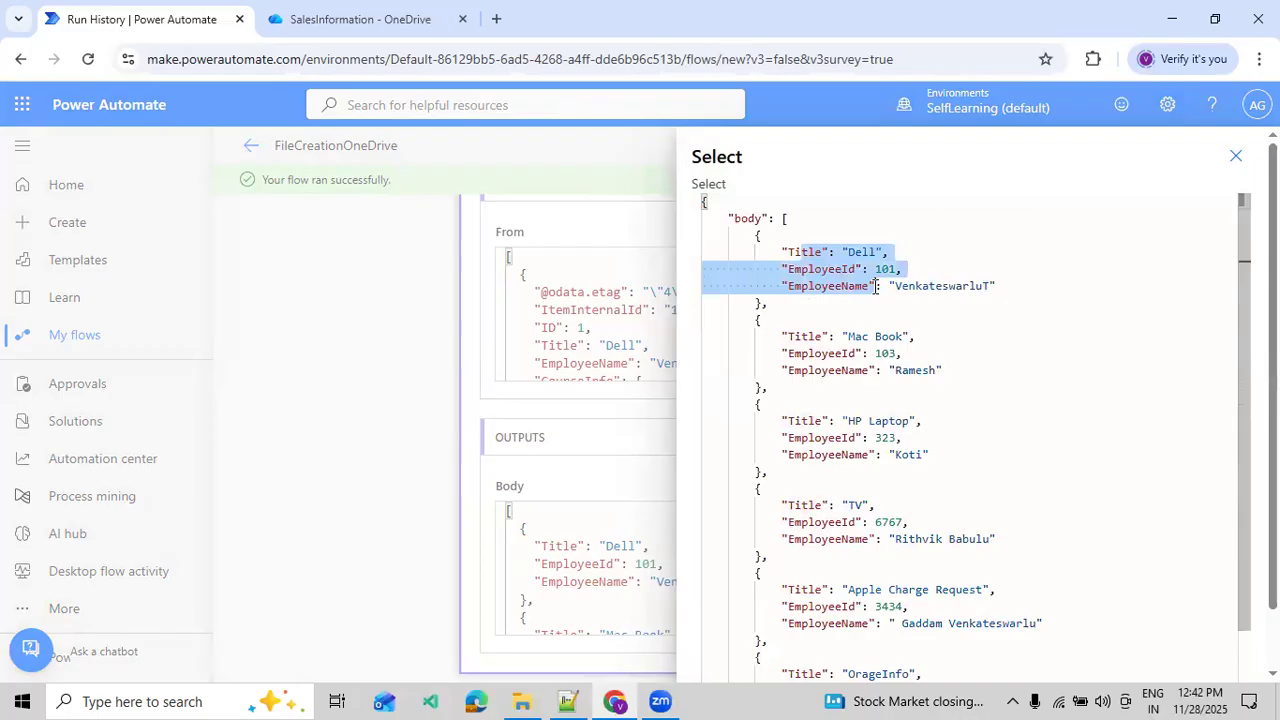
{"action": "left_click_drag", "start_coordinate": [808, 337], "coordinate": [868, 421]}
{"action": "scroll", "coordinate": [907, 484], "scroll_direction": "down", "scroll_amount": 1}
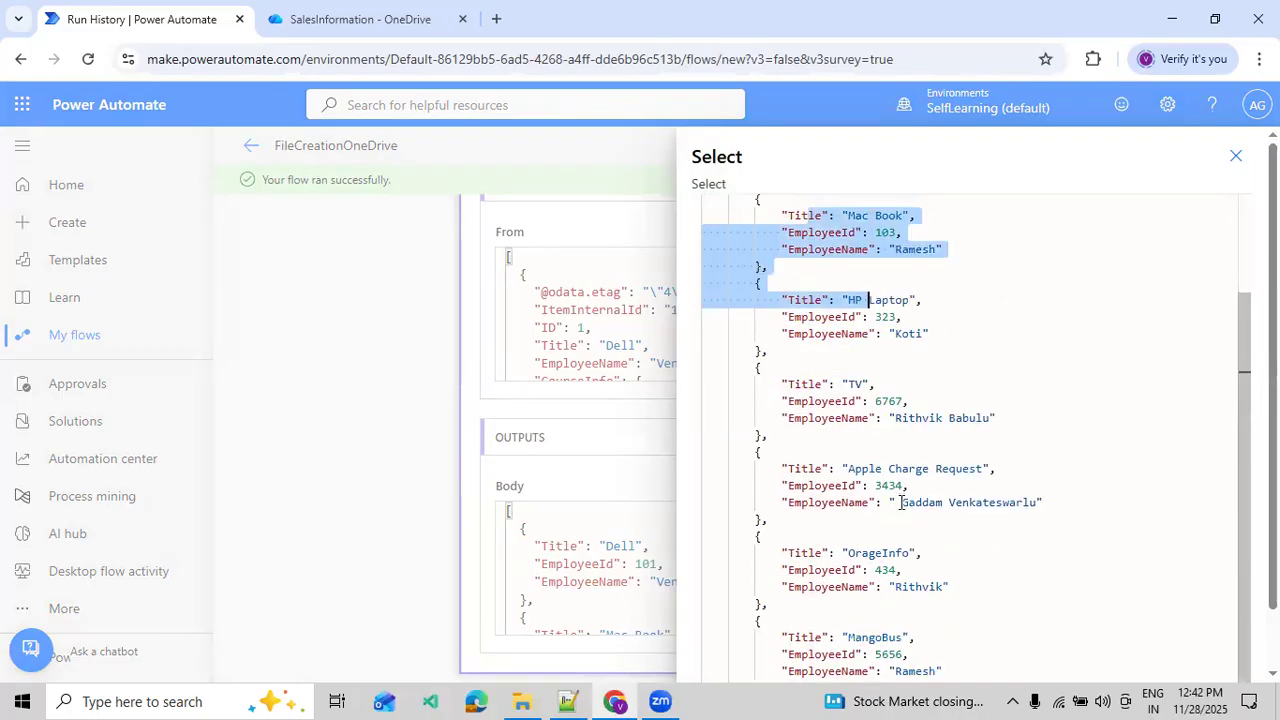
{"action": "scroll", "coordinate": [901, 503], "scroll_direction": "up", "scroll_amount": 1}
{"action": "left_click_drag", "start_coordinate": [817, 242], "coordinate": [897, 521]}
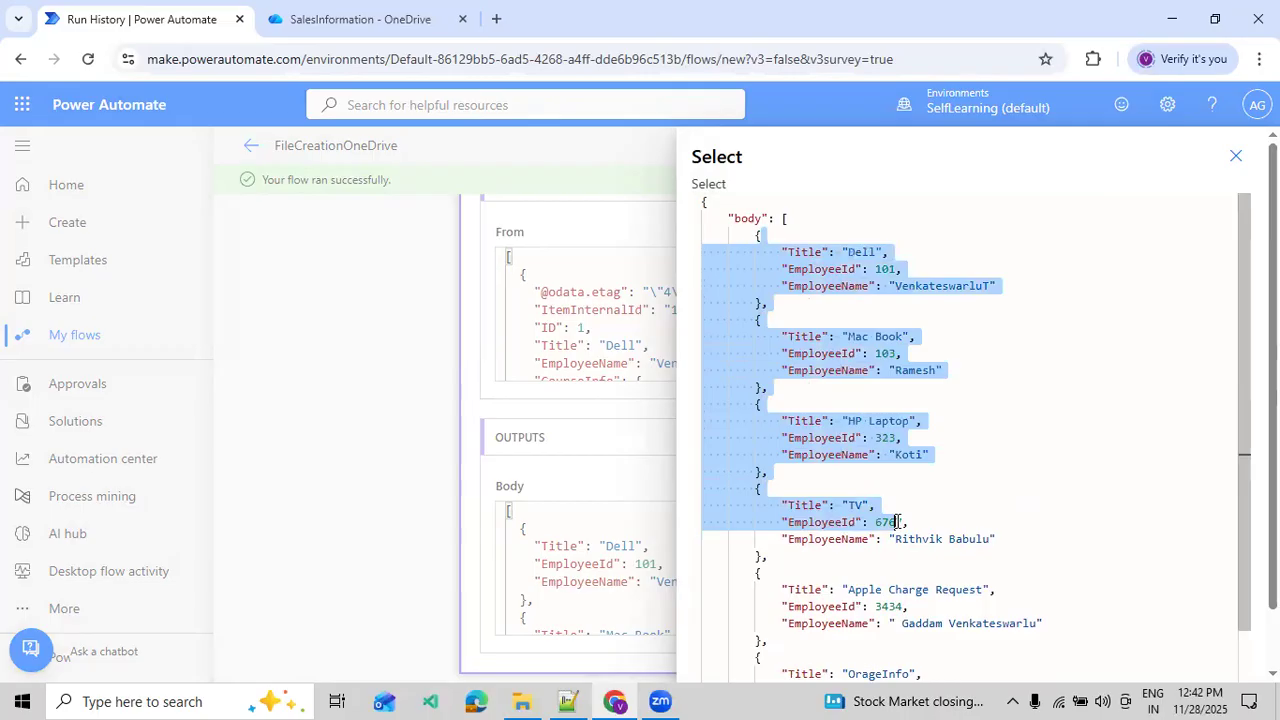
{"action": "left_click", "coordinate": [1235, 157]}
- Examine the Select action's raw inputs from the test run to compare the full list item fields with the output
{"action": "scroll", "coordinate": [940, 307], "scroll_direction": "up", "scroll_amount": 2}
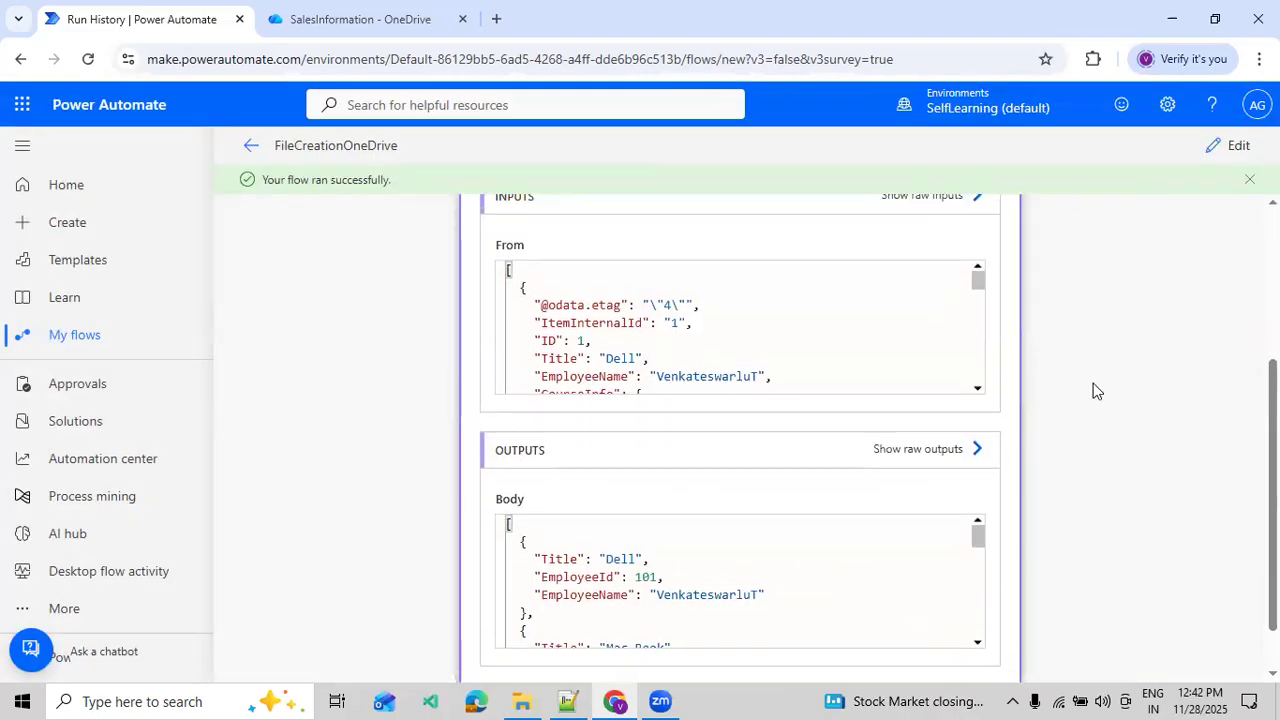
{"action": "left_click", "coordinate": [955, 368]}
{"action": "scroll", "coordinate": [930, 405], "scroll_direction": "down", "scroll_amount": 5}
{"action": "scroll", "coordinate": [925, 408], "scroll_direction": "down", "scroll_amount": 5}
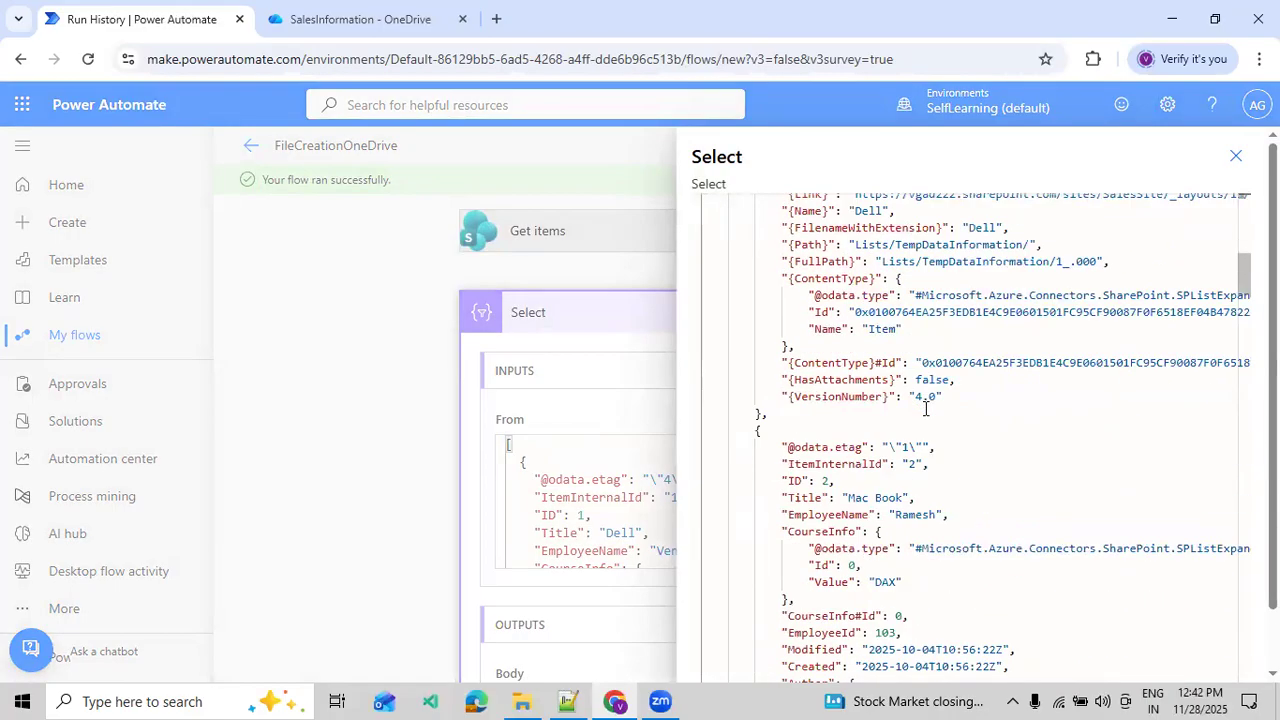
{"action": "left_click", "coordinate": [1235, 162]}
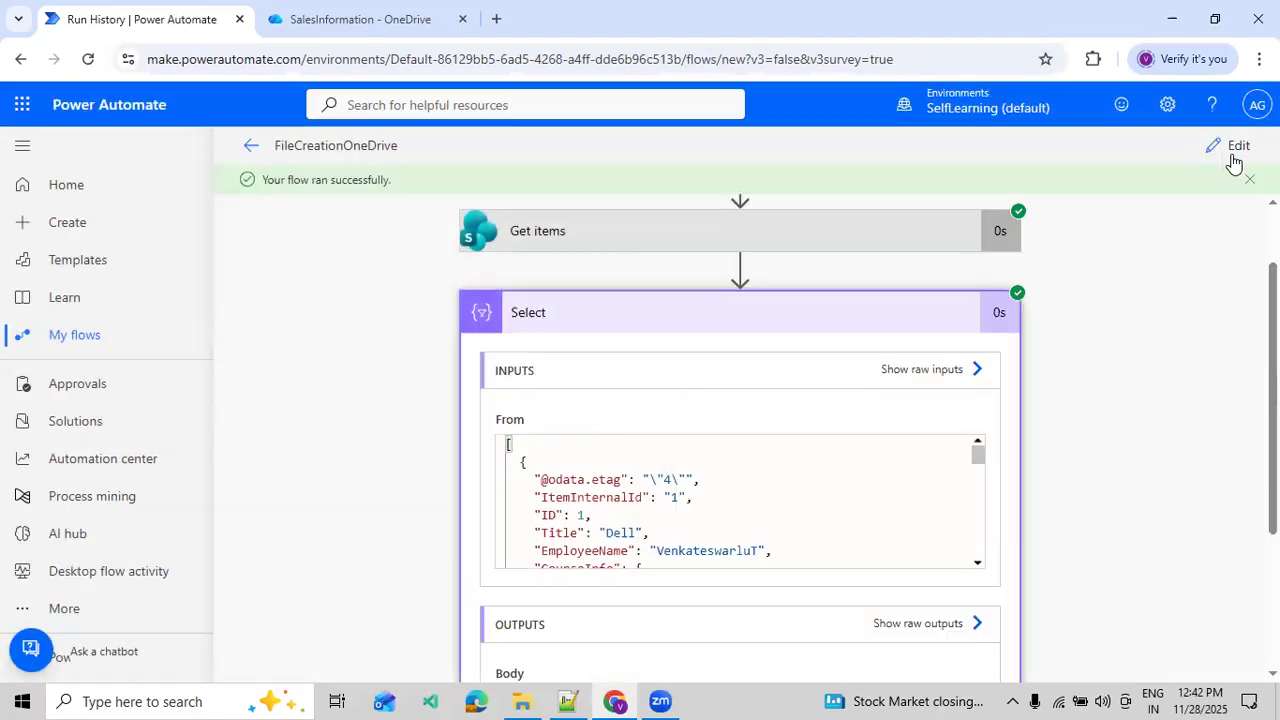
{"action": "scroll", "coordinate": [888, 458], "scroll_direction": "down", "scroll_amount": 3}
{"action": "scroll", "coordinate": [905, 517], "scroll_direction": "down", "scroll_amount": 1}
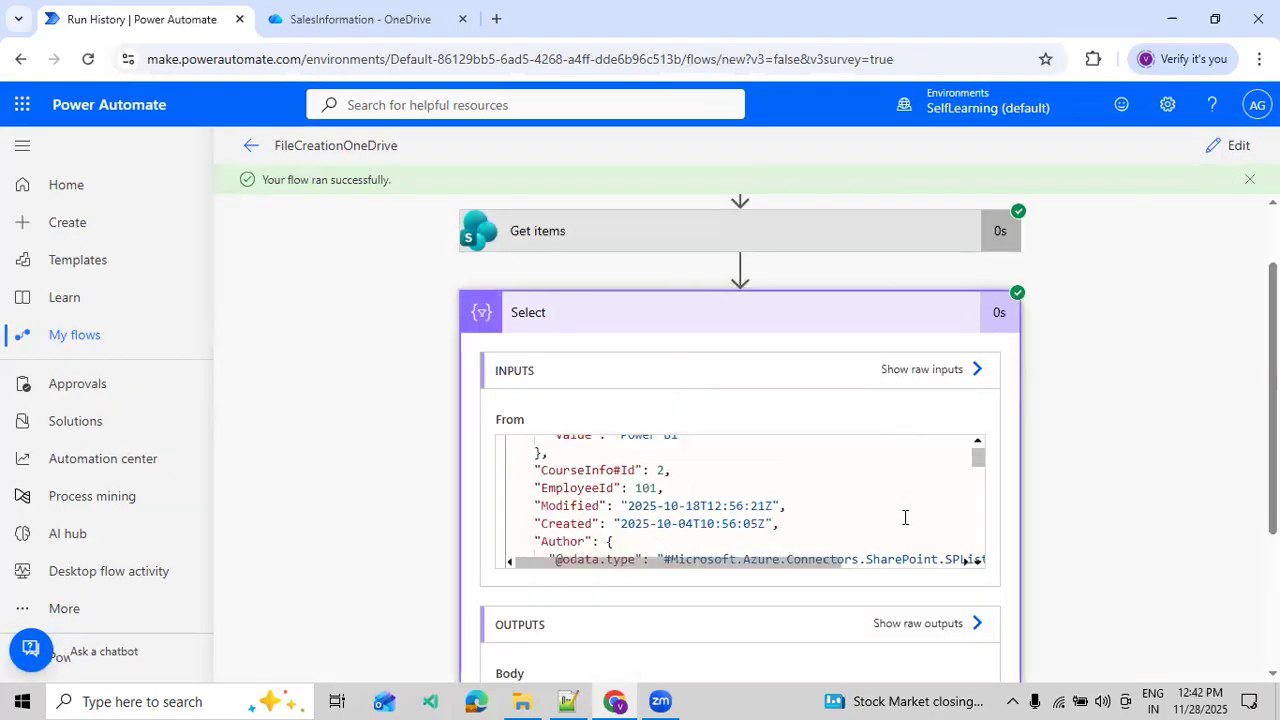
- Return the flow to editing and add a Data Operation Create CSV table action after Select
{"action": "scroll", "coordinate": [1117, 482], "scroll_direction": "down", "scroll_amount": 2}
{"action": "left_click", "coordinate": [1218, 157]}
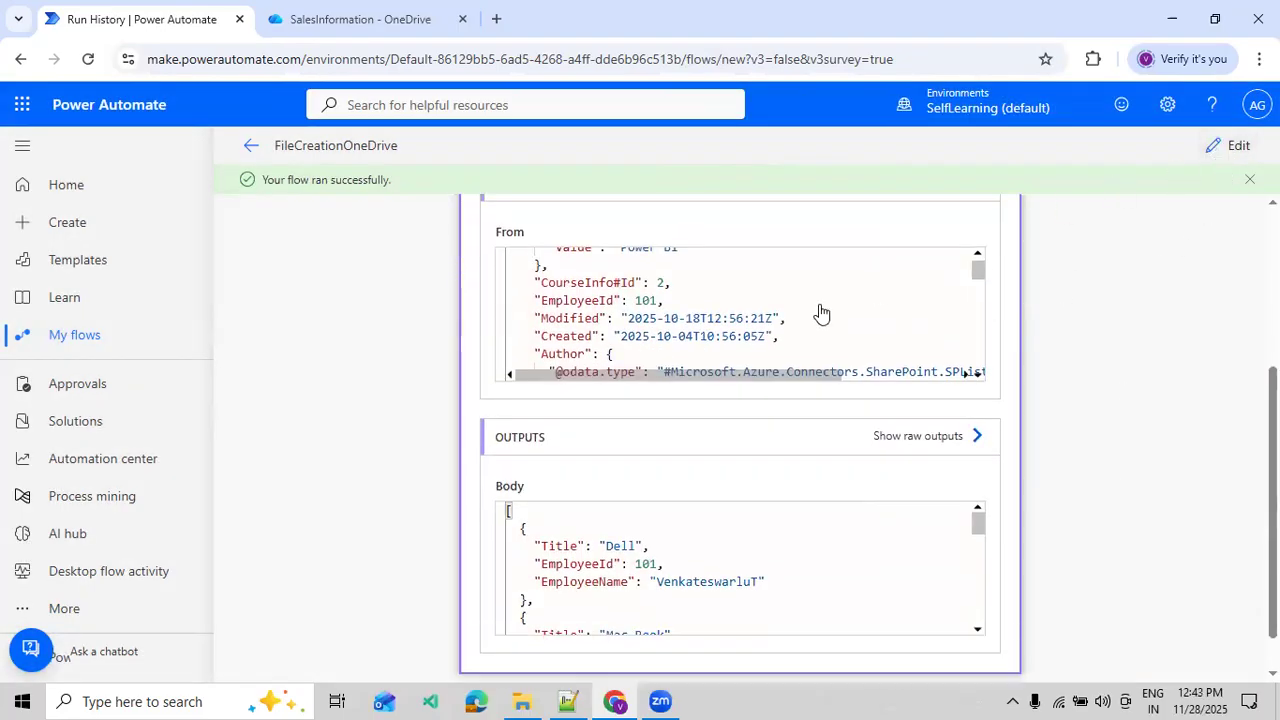
{"action": "left_click", "coordinate": [663, 441]}
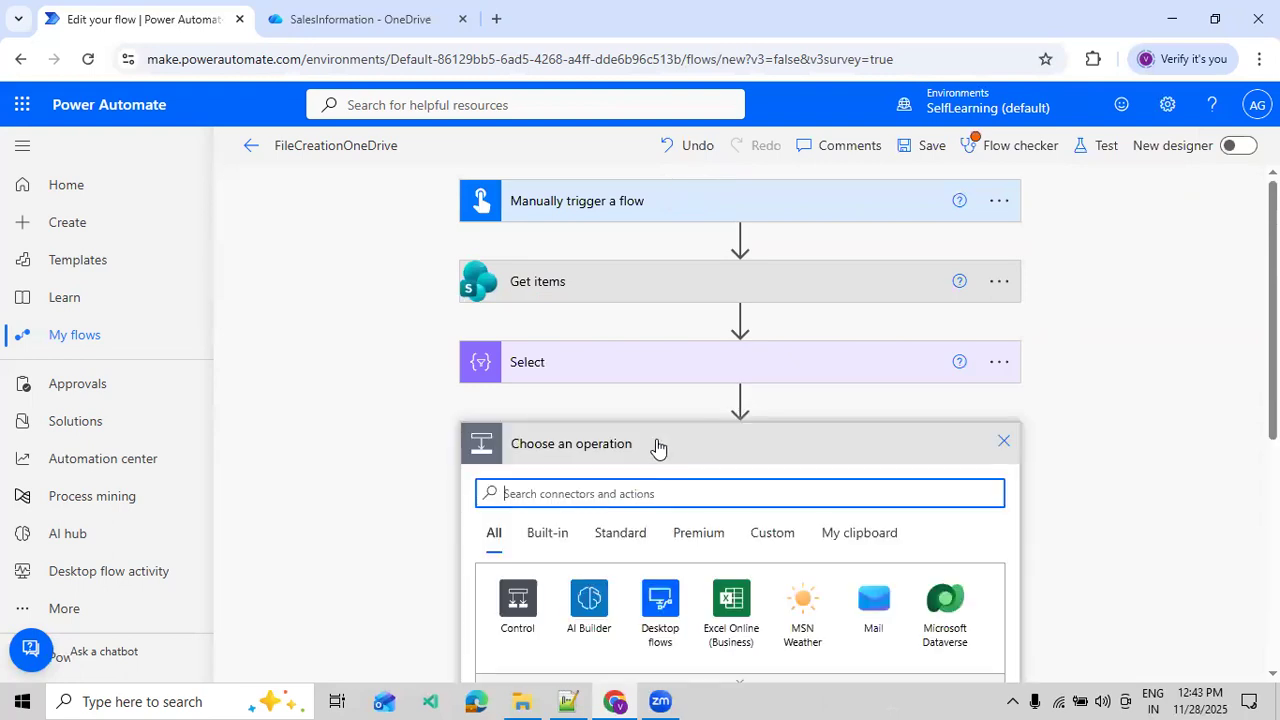
{"action": "type", "text": "Data Operations"}
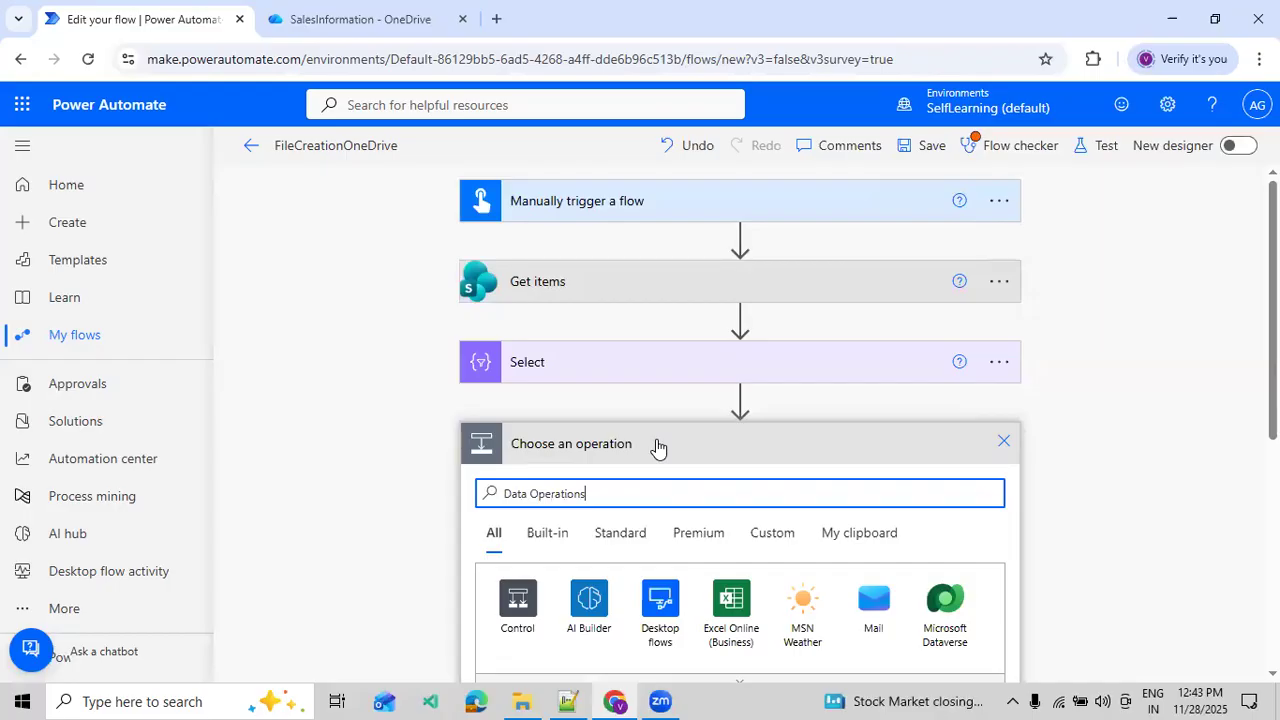
{"action": "scroll", "coordinate": [654, 449], "scroll_direction": "down", "scroll_amount": 1}
{"action": "left_click", "coordinate": [701, 521]}
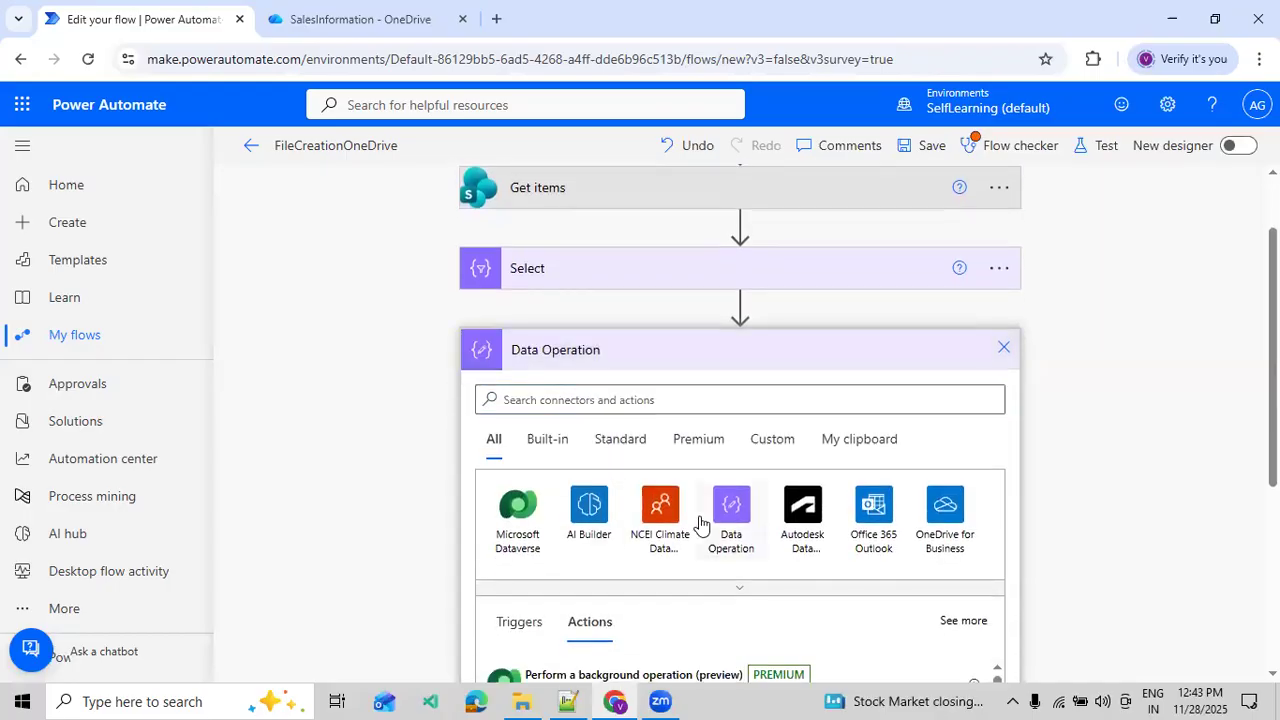
{"action": "scroll", "coordinate": [680, 514], "scroll_direction": "down", "scroll_amount": 2}
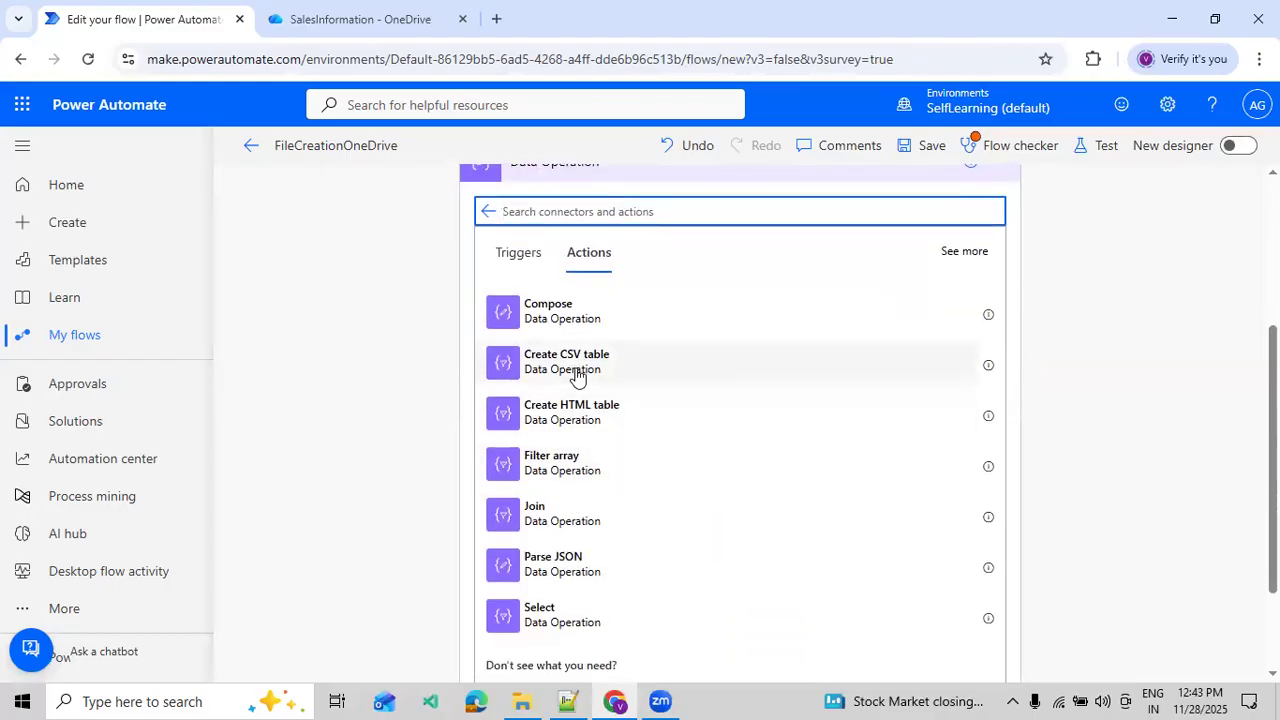
{"action": "left_click", "coordinate": [578, 374]}
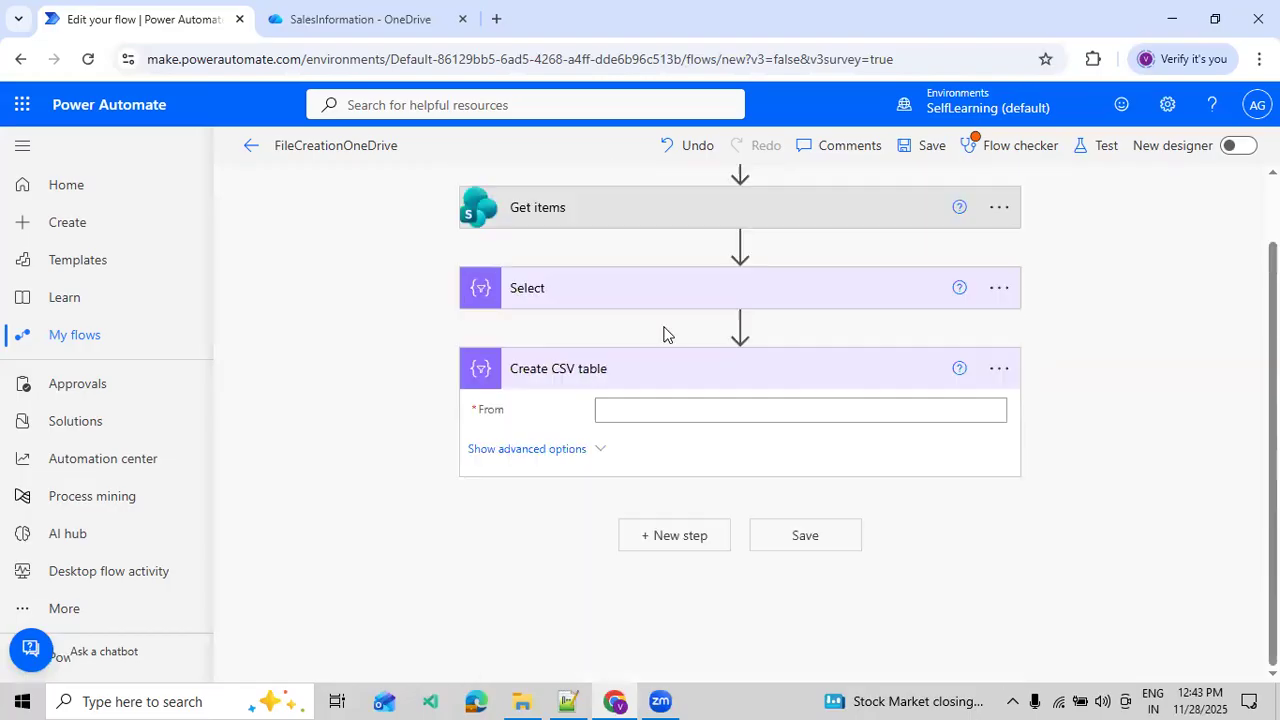
- Set the Create CSV table source to the Select action's Output and show its advanced options with Columns left on Automatic
{"action": "left_click", "coordinate": [836, 401]}
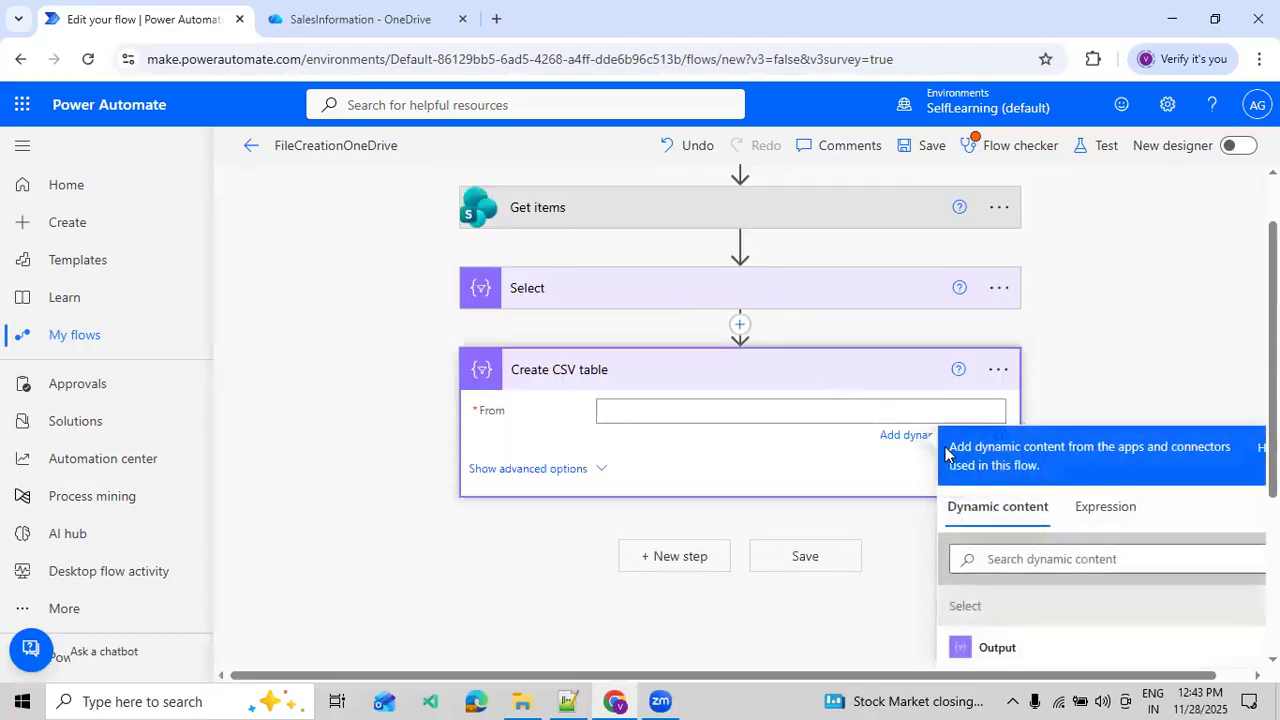
{"action": "scroll", "coordinate": [989, 514], "scroll_direction": "down", "scroll_amount": 1}
{"action": "left_click", "coordinate": [1000, 558]}
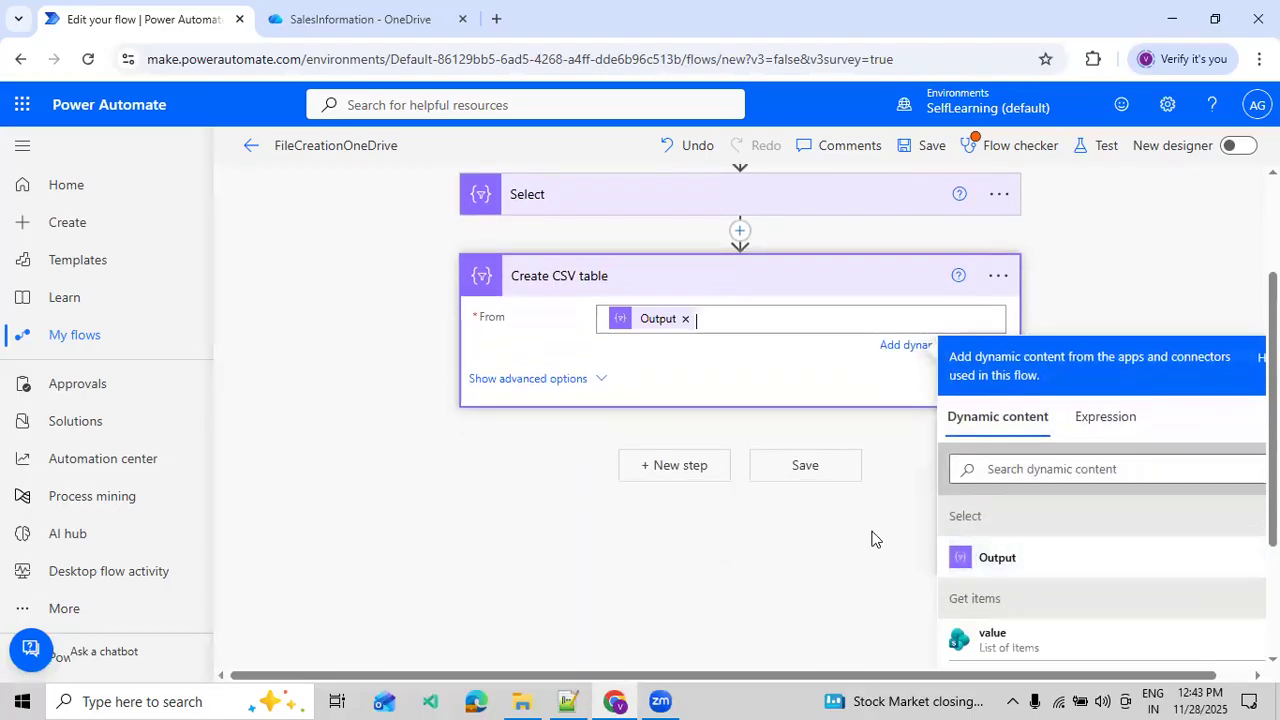
{"action": "left_click", "coordinate": [557, 380]}
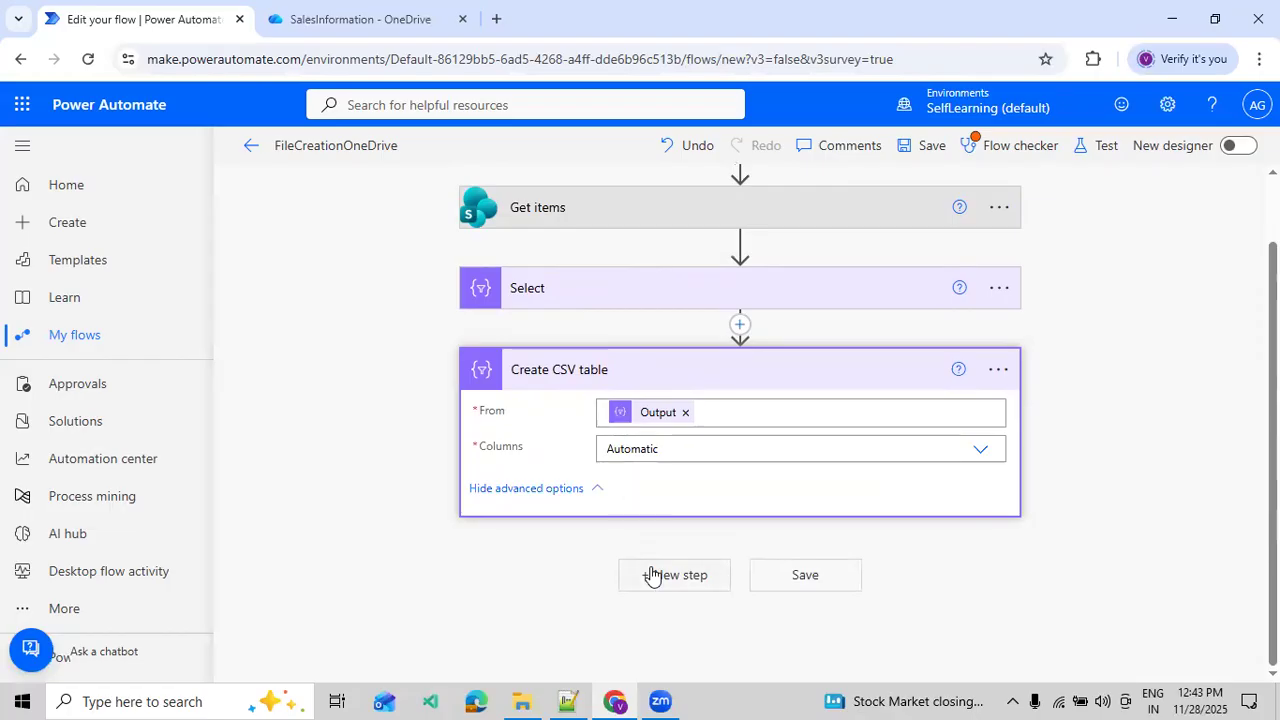
- Check the SalesInformation folder in OneDrive, and add a OneDrive for Business Create file action after Create CSV table
{"action": "left_click", "coordinate": [328, 28]}
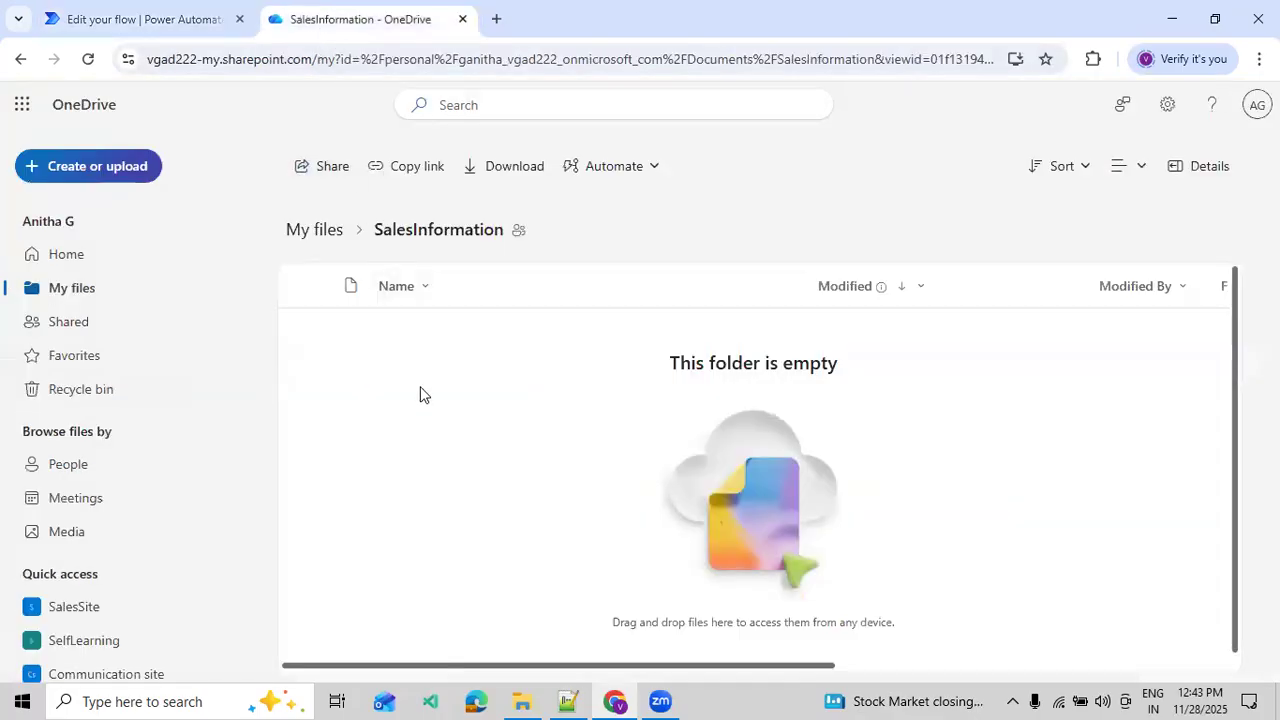
{"action": "left_click", "coordinate": [186, 27]}
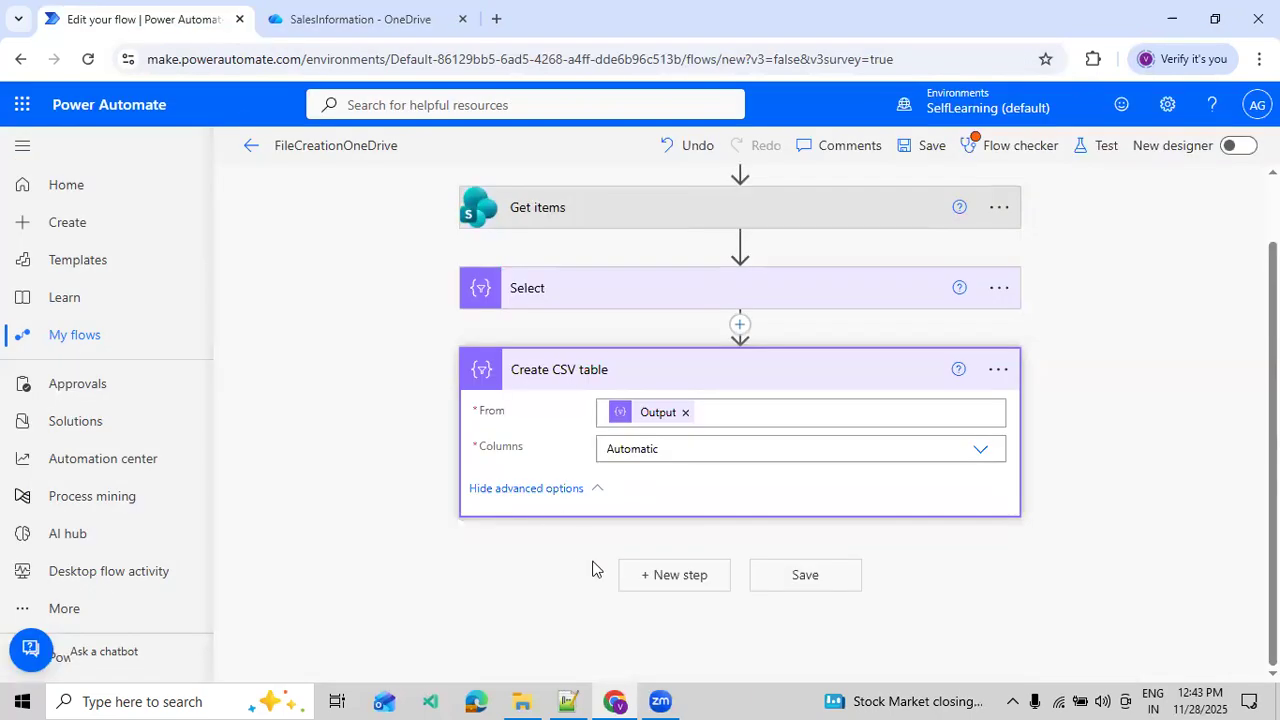
{"action": "left_click", "coordinate": [682, 580]}
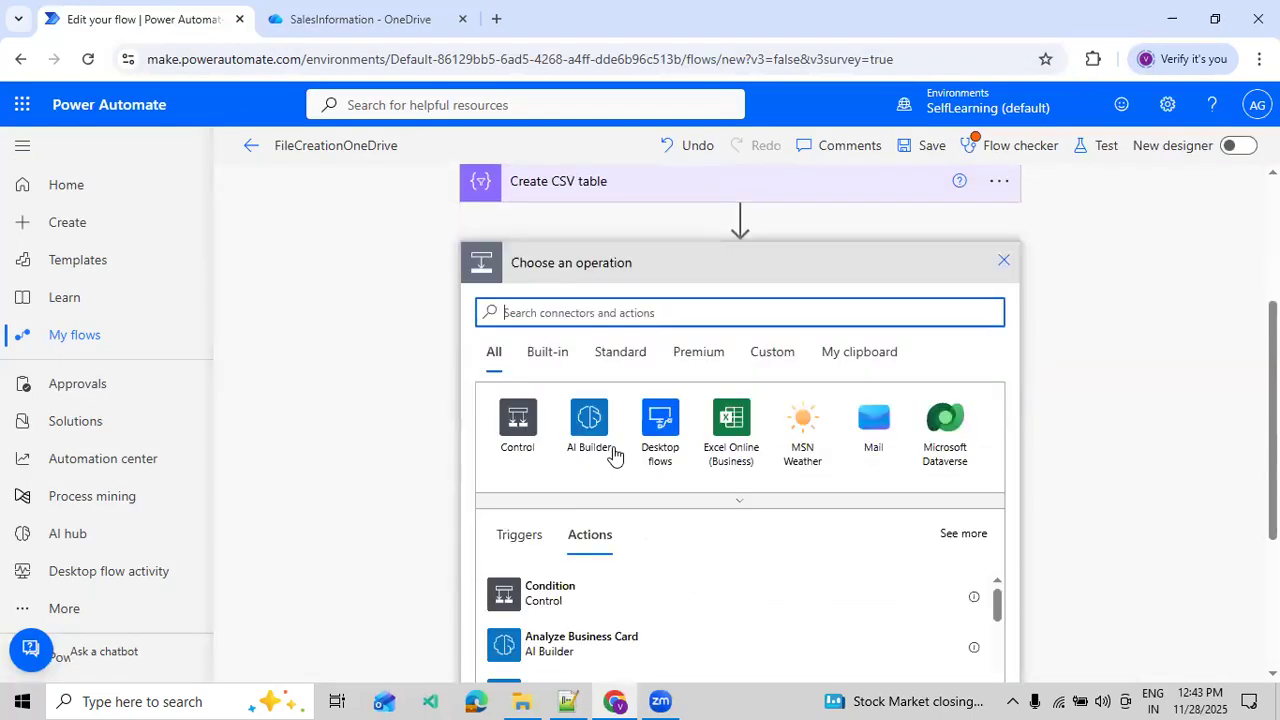
{"action": "type", "text": "OneDrive"}
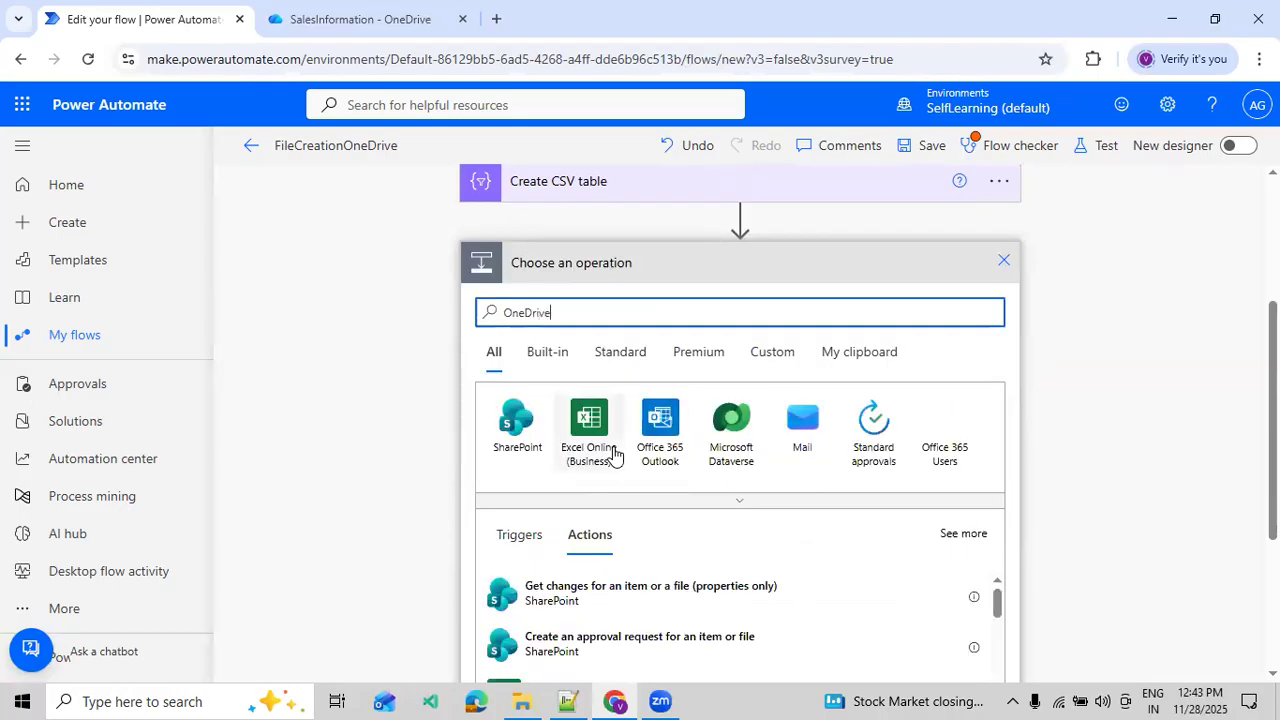
{"action": "left_click", "coordinate": [517, 420]}
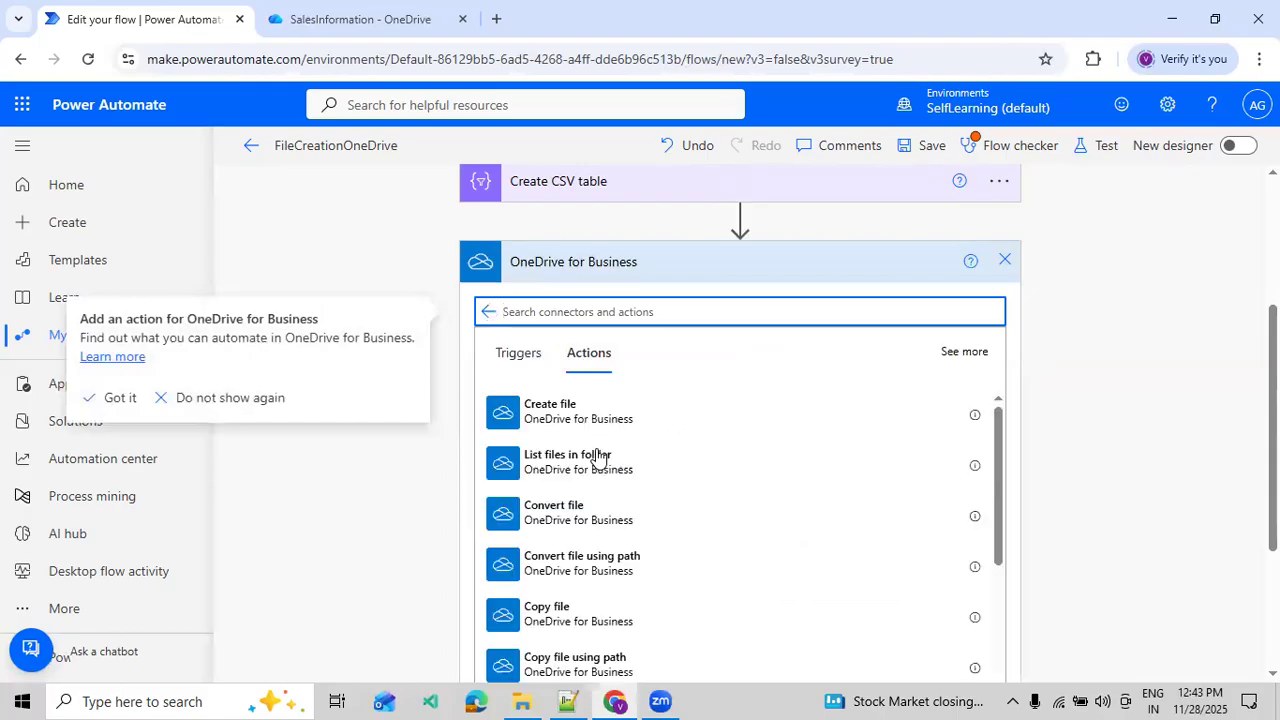
{"action": "left_click", "coordinate": [560, 418]}
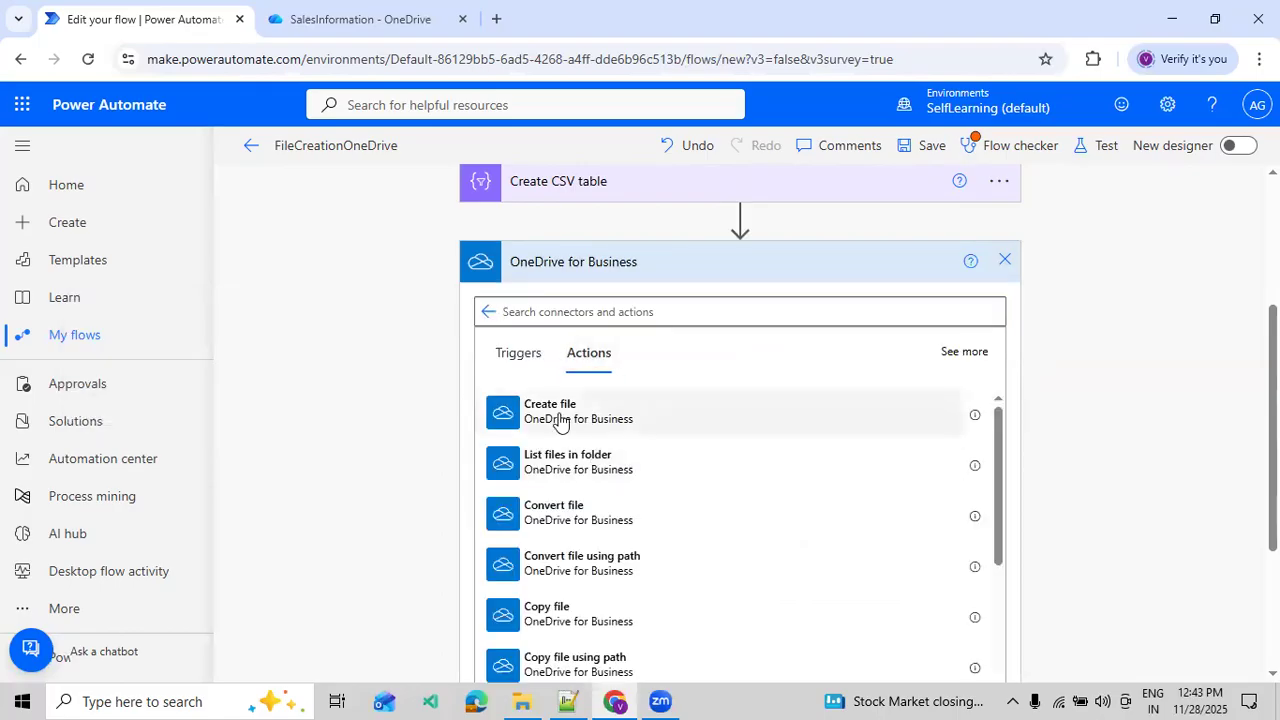
{"action": "left_click", "coordinate": [560, 418]}
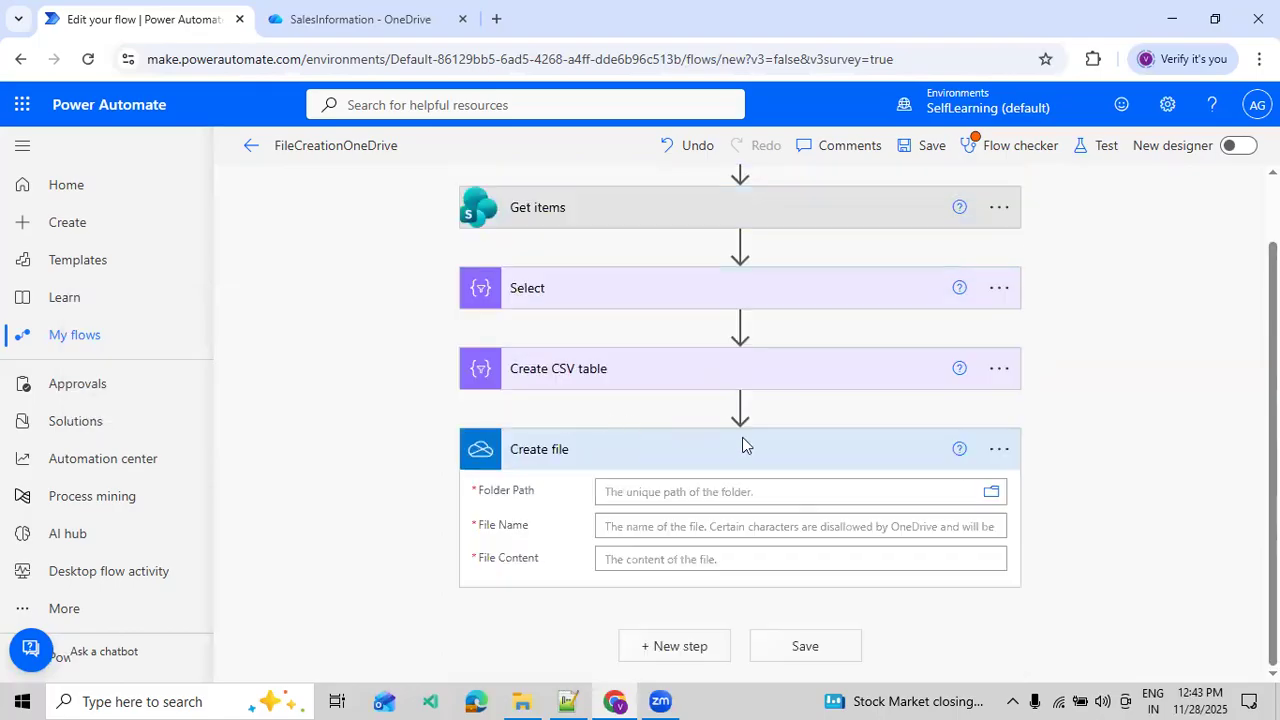
- Set the Create file action's folder path to /SalesInformation and its file name to Test.csv
{"action": "left_click", "coordinate": [992, 495]}
{"action": "left_click", "coordinate": [980, 550]}
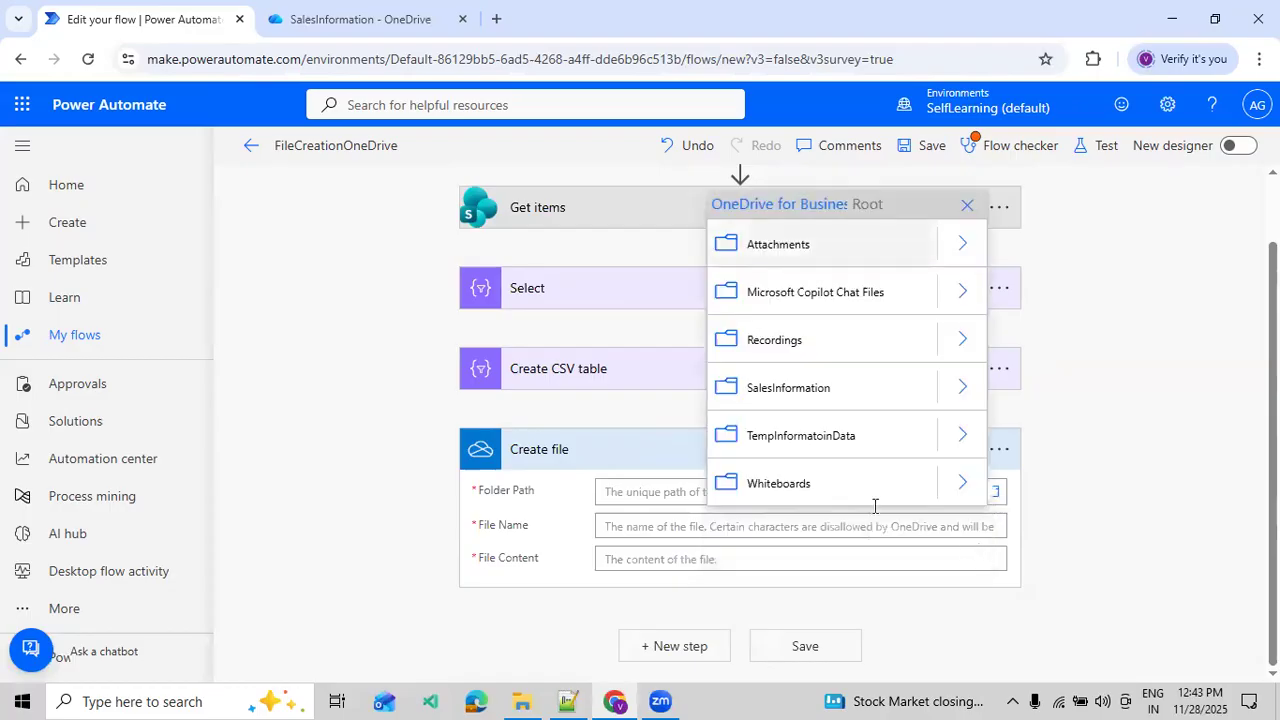
{"action": "left_click", "coordinate": [769, 405]}
{"action": "scroll", "coordinate": [658, 529], "scroll_direction": "down", "scroll_amount": 1}
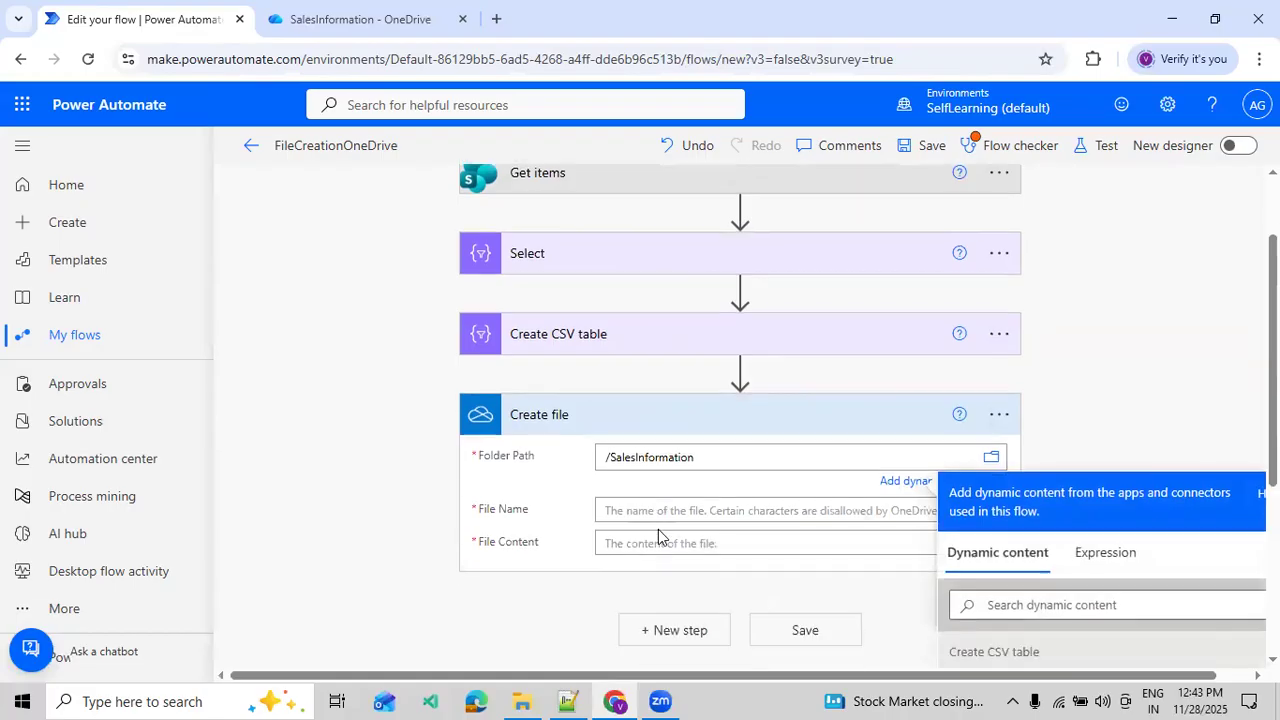
{"action": "left_click", "coordinate": [689, 443]}
{"action": "type", "text": "Test.c"}
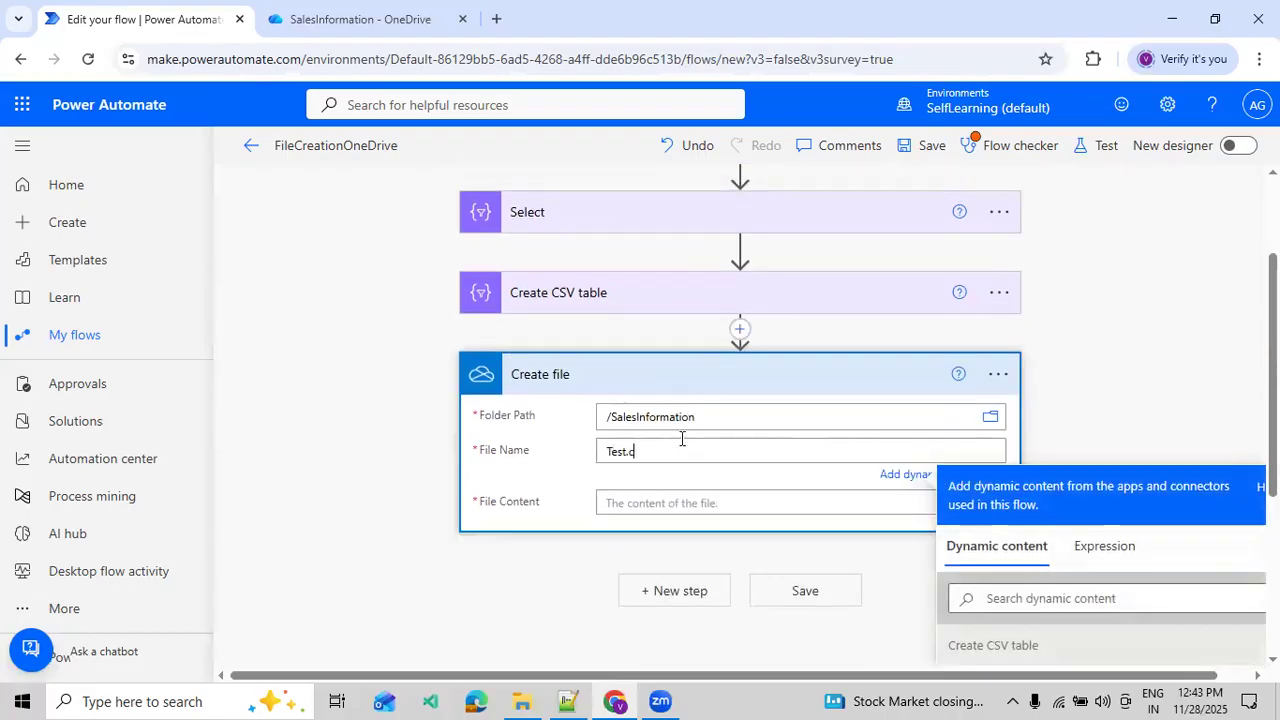
{"action": "type", "text": "sv"}
- Set the Create file action's file content to the Output of Create CSV table
{"action": "left_click", "coordinate": [708, 505]}
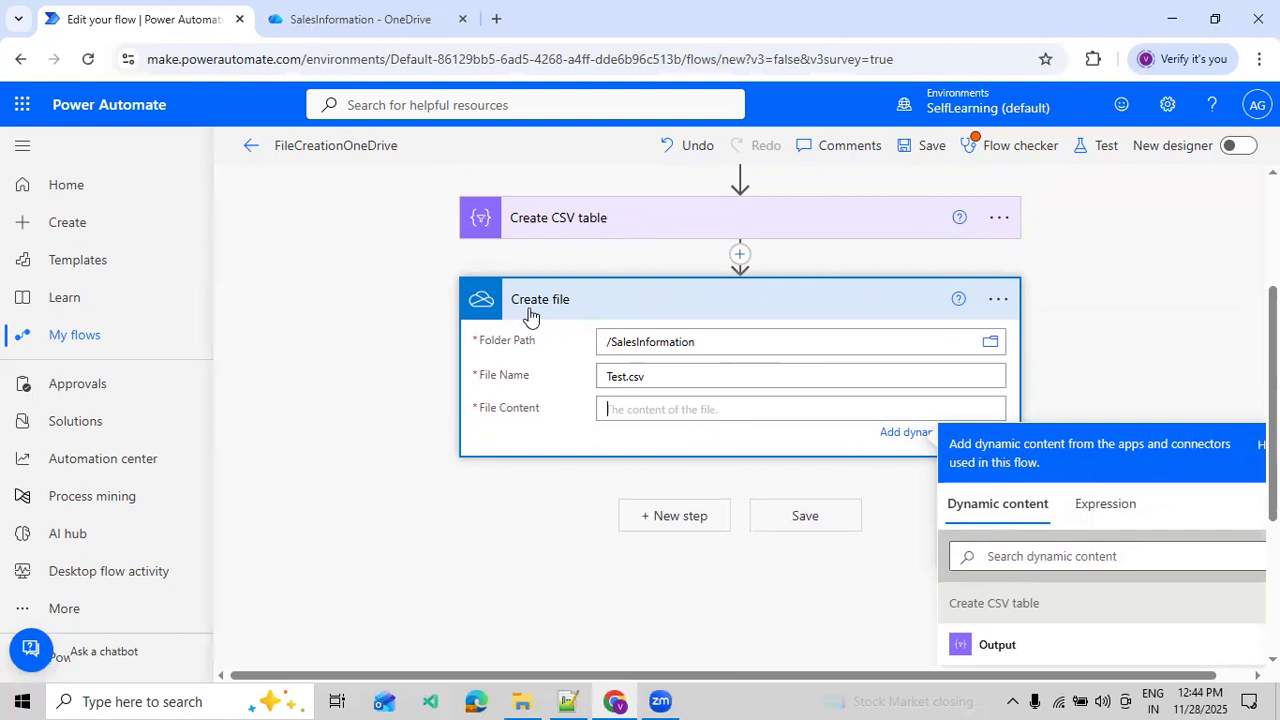
{"action": "left_click", "coordinate": [1005, 642]}
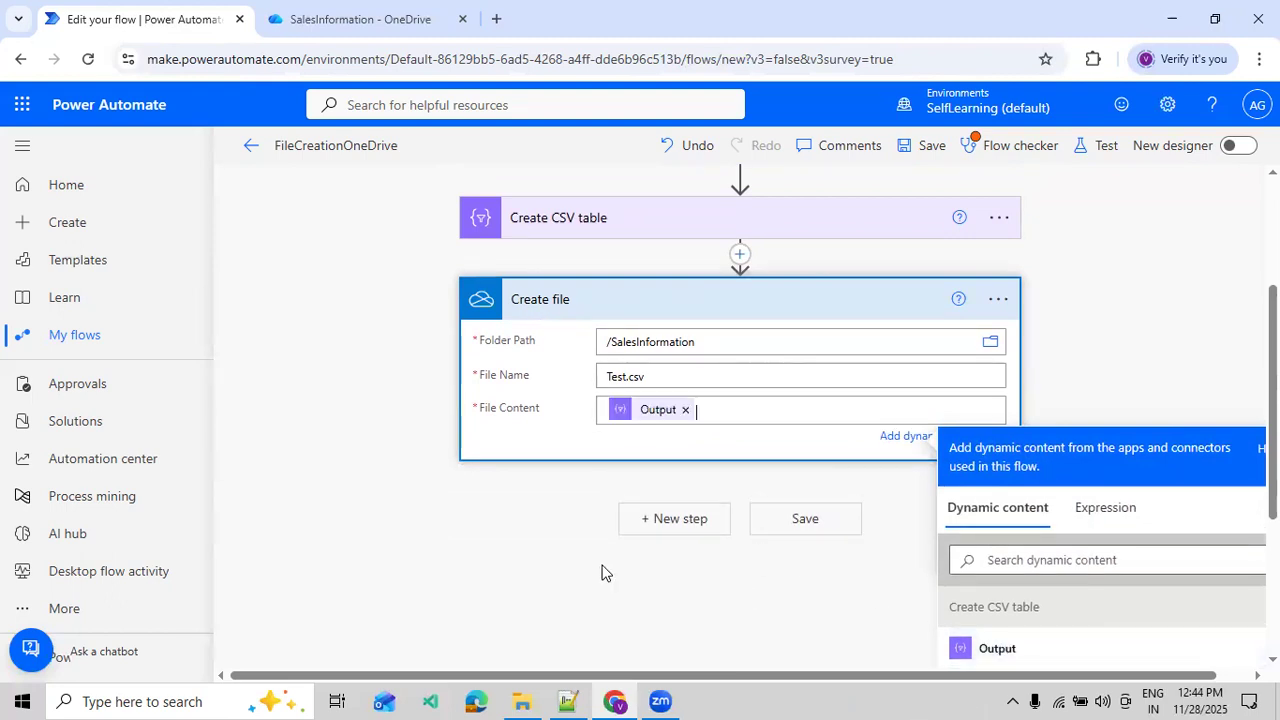
{"action": "scroll", "coordinate": [440, 550], "scroll_direction": "up", "scroll_amount": 3}
{"action": "scroll", "coordinate": [490, 535], "scroll_direction": "down", "scroll_amount": 1}
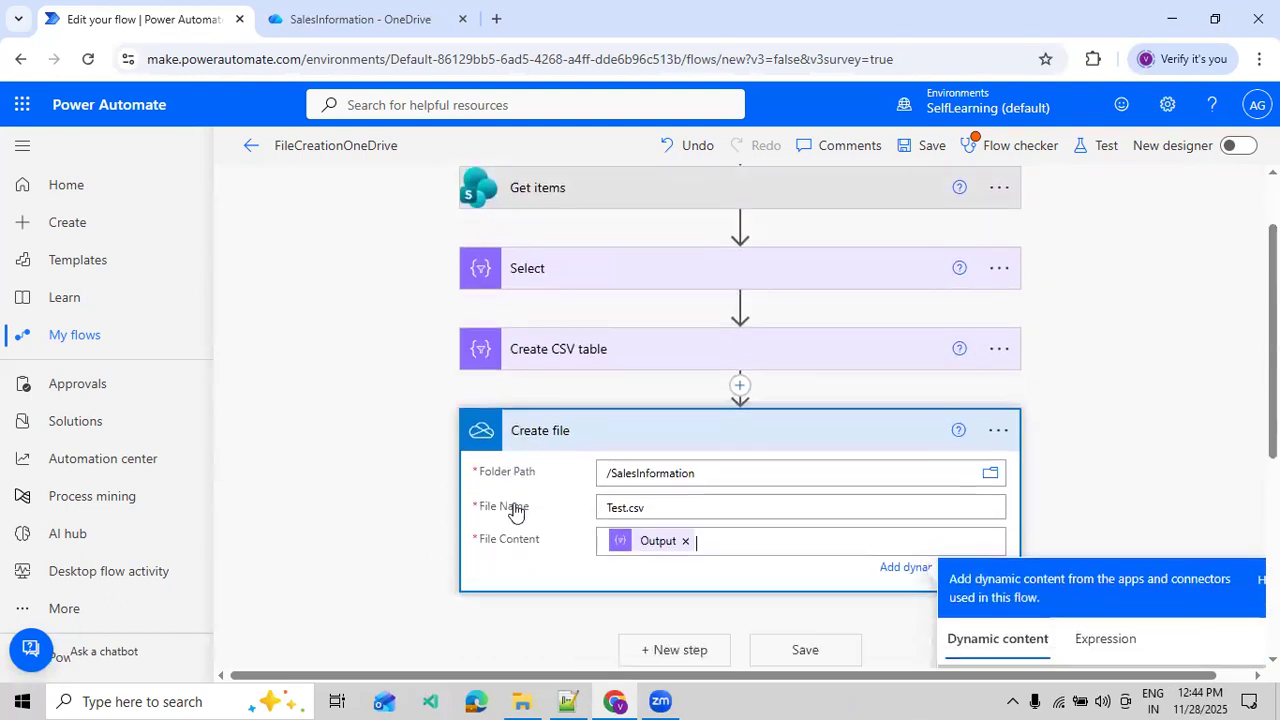
{"action": "left_click", "coordinate": [1089, 418]}
- Check the SalesInformation folder in OneDrive, and save and run a manual test of the complete flow, dismissing the flow checker
{"action": "left_click", "coordinate": [285, 22]}
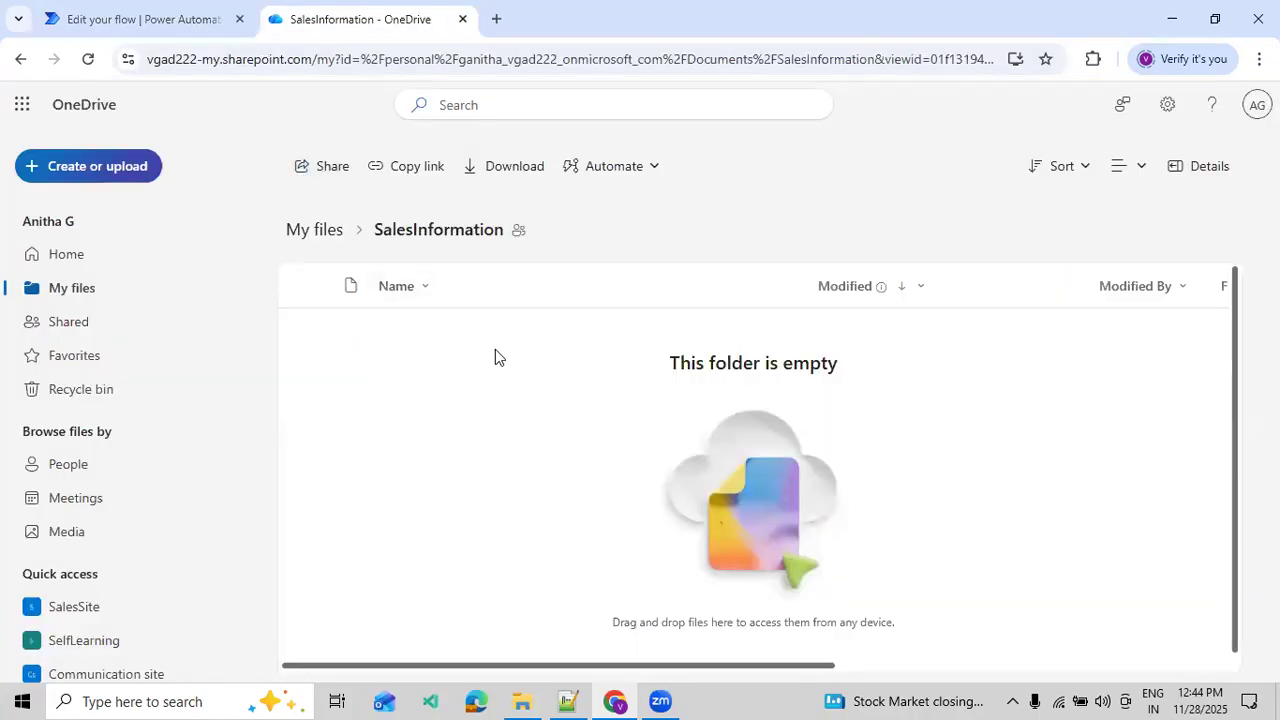
{"action": "left_click", "coordinate": [180, 24]}
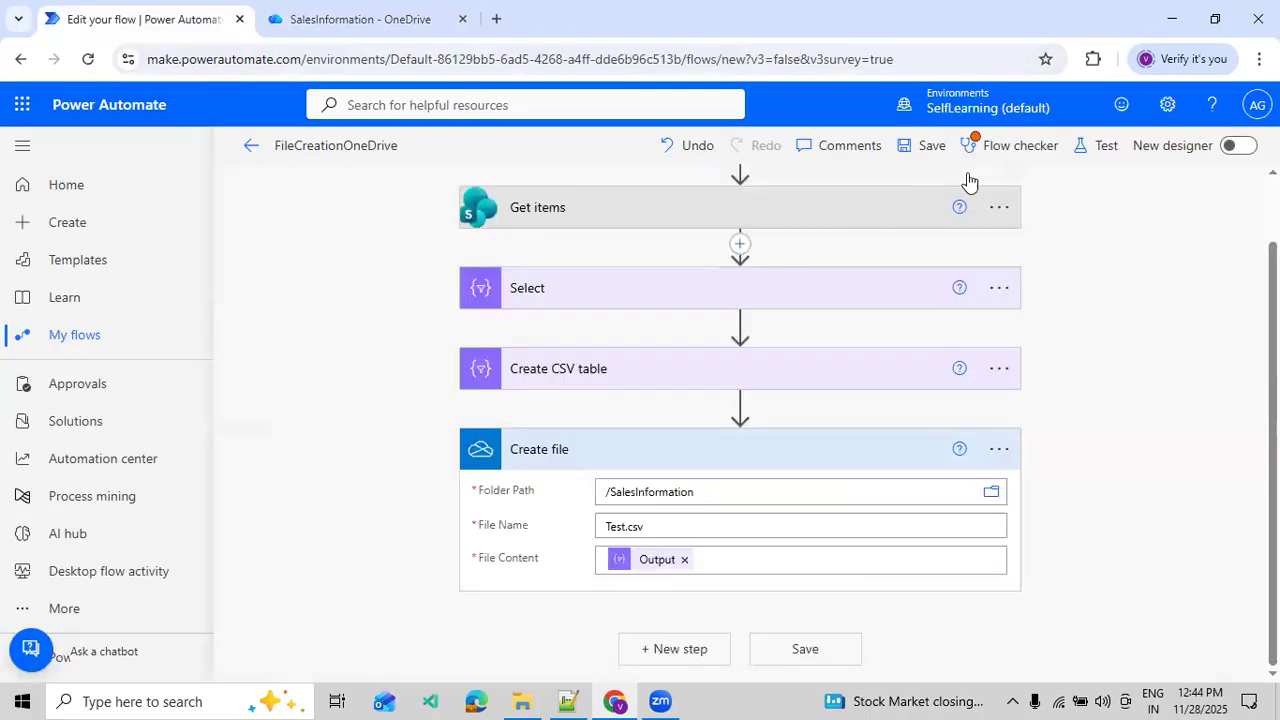
{"action": "left_click", "coordinate": [1105, 147]}
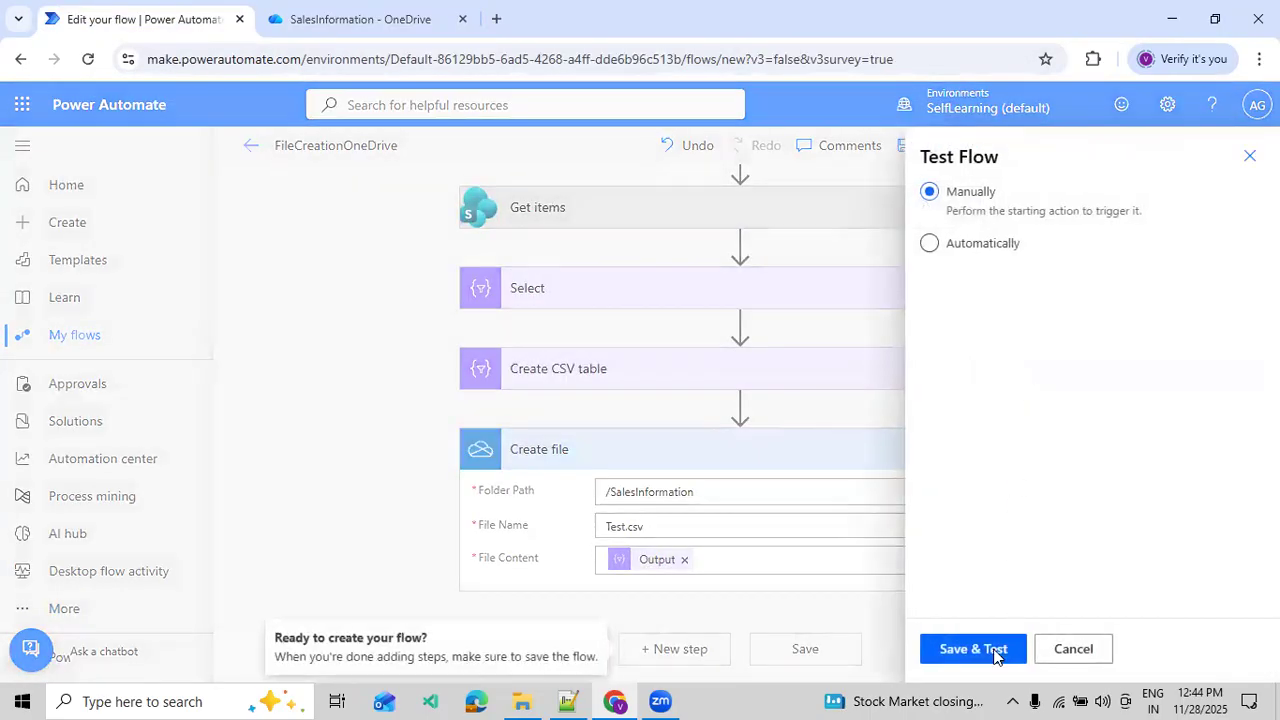
{"action": "left_click", "coordinate": [973, 649]}
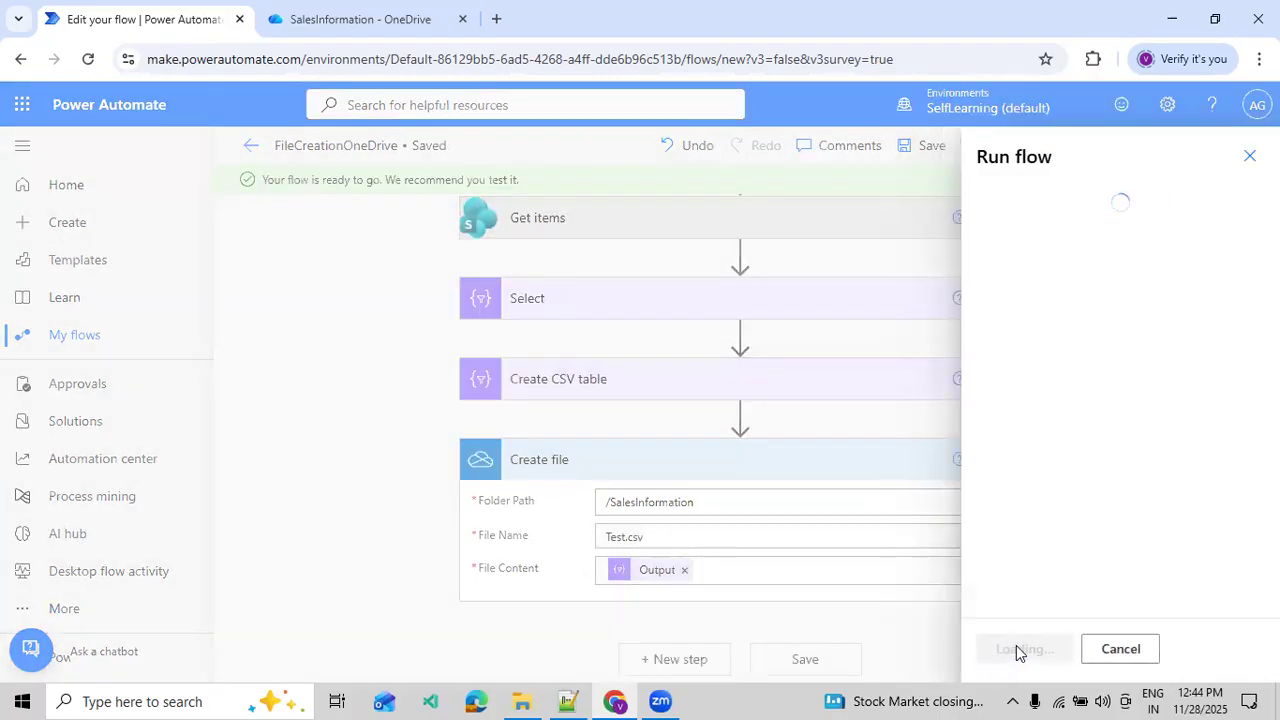
{"action": "left_click", "coordinate": [1249, 157]}
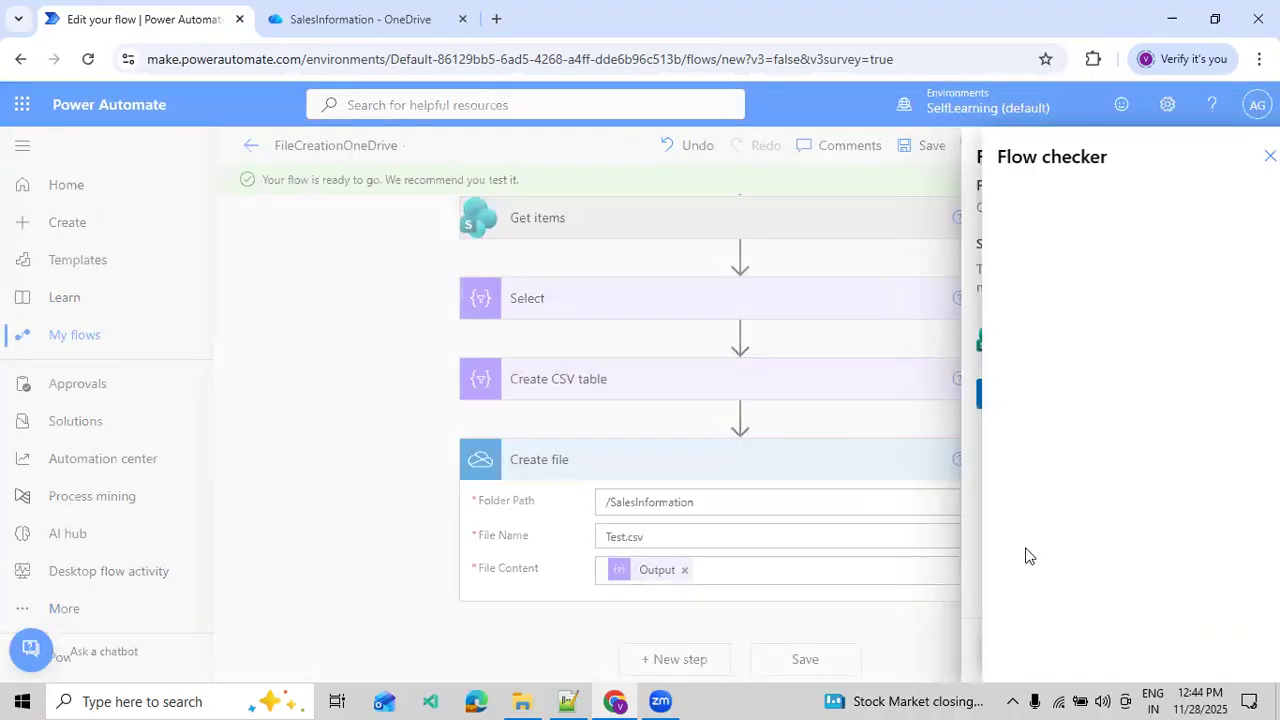
{"action": "left_click", "coordinate": [1024, 652]}
{"action": "left_click", "coordinate": [1022, 650]}
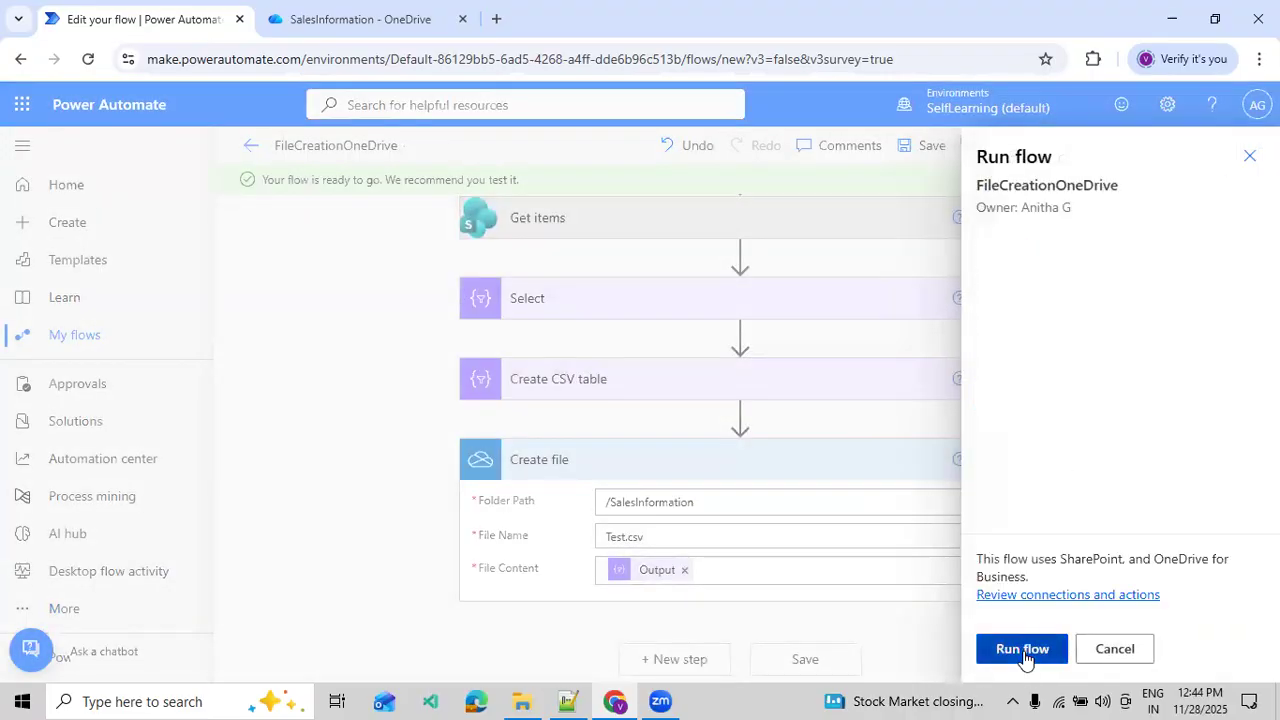
{"action": "left_click", "coordinate": [1014, 649]}
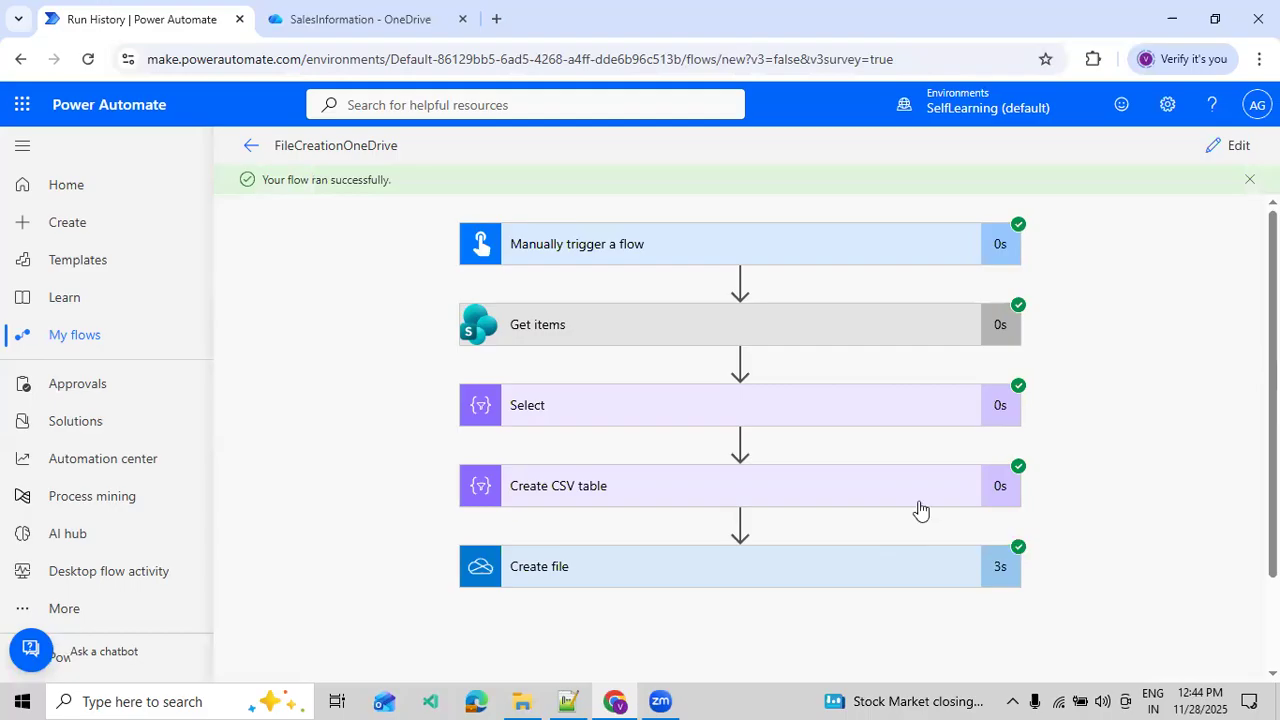
- Switch to OneDrive, reload the SalesInformation folder from My files and open Test.csv
{"action": "left_click", "coordinate": [330, 19]}
{"action": "left_click", "coordinate": [312, 238]}
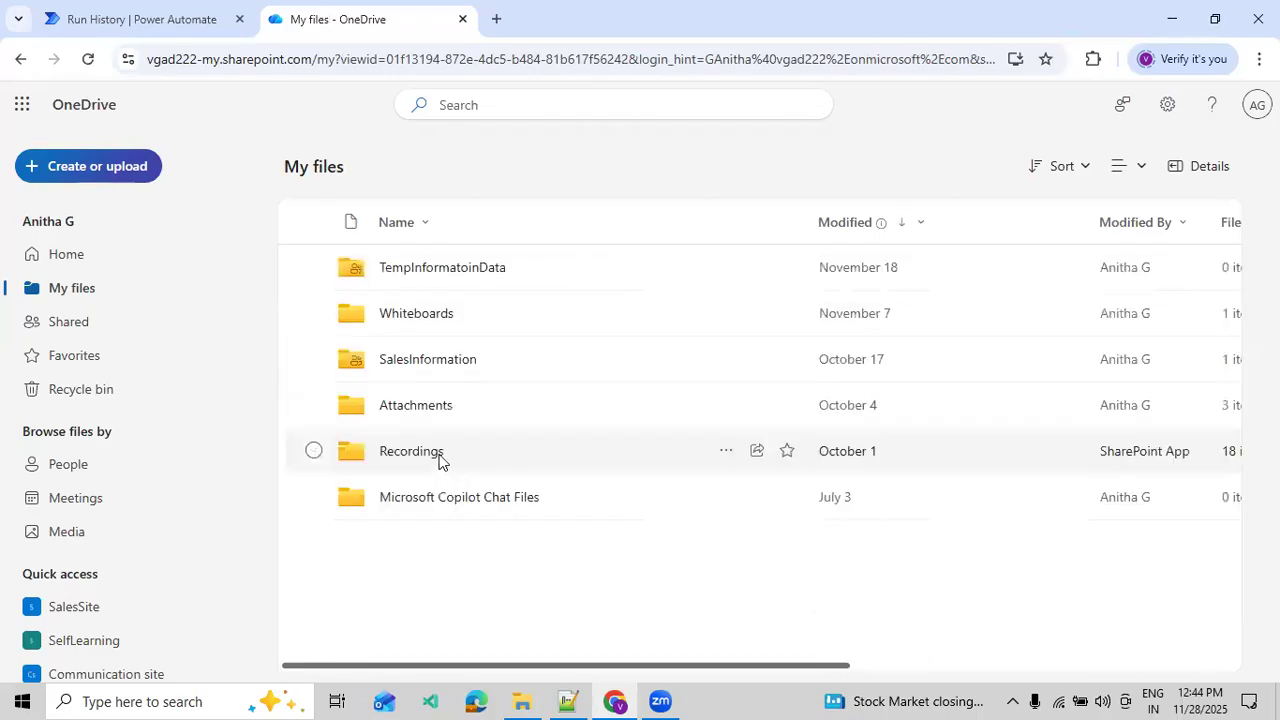
{"action": "left_click", "coordinate": [430, 357]}
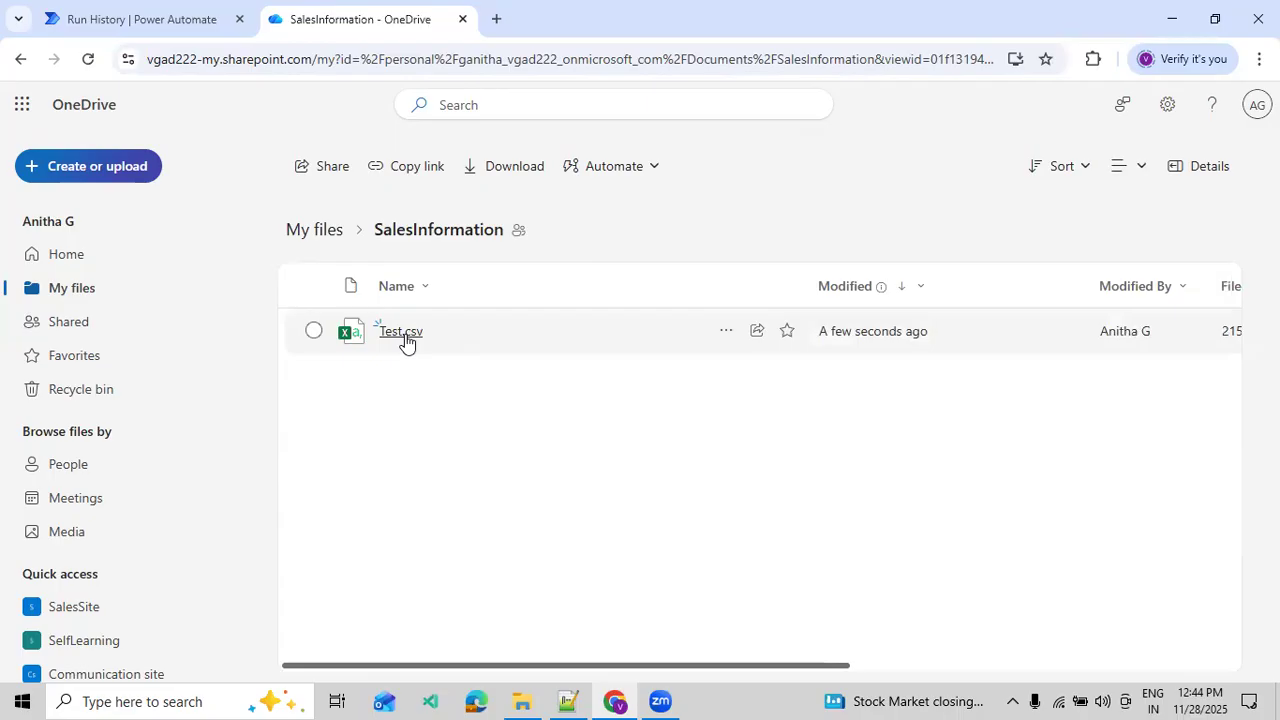
{"action": "left_click", "coordinate": [405, 336]}
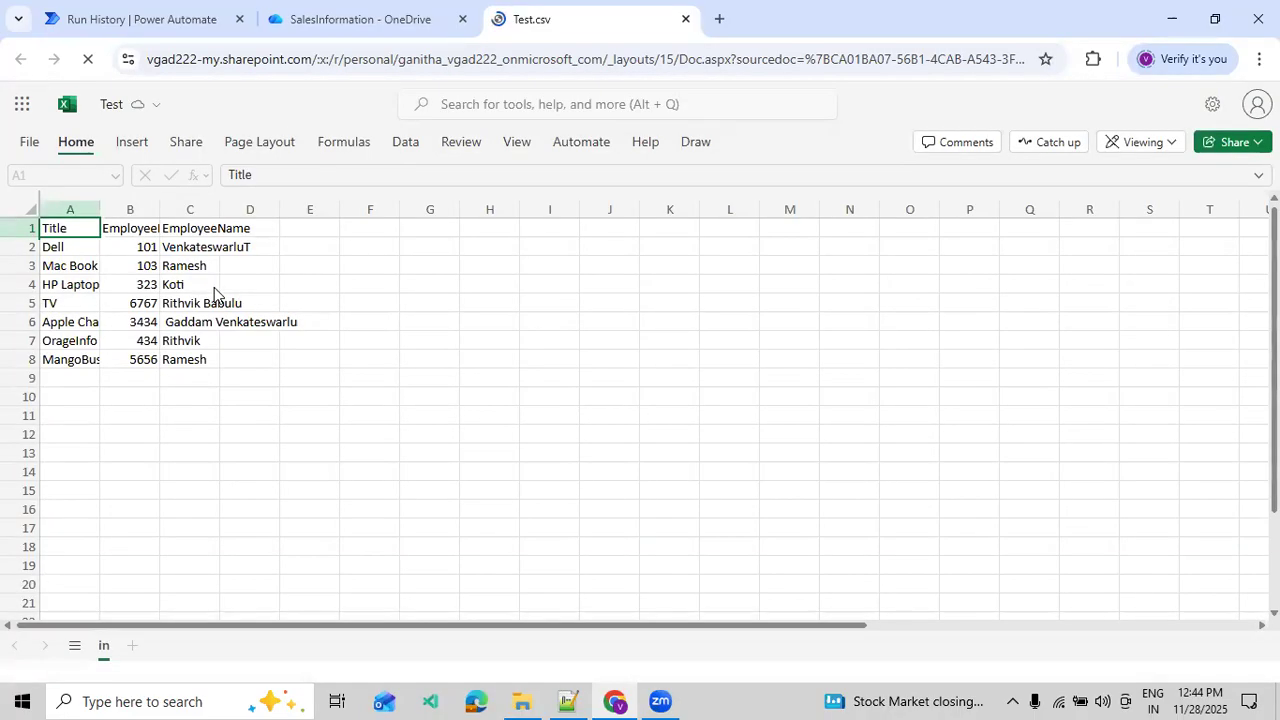
- Examine the Title, EmployeeId and EmployeeName columns and all data rows in Test.csv, and close the file
{"action": "left_click", "coordinate": [150, 228]}
{"action": "left_click", "coordinate": [177, 228]}
{"action": "mouse_move", "coordinate": [80, 231]}
{"action": "left_mouse_down"}
{"action": "mouse_move", "coordinate": [140, 286]}
{"action": "mouse_move", "coordinate": [190, 305]}
{"action": "left_mouse_up"}
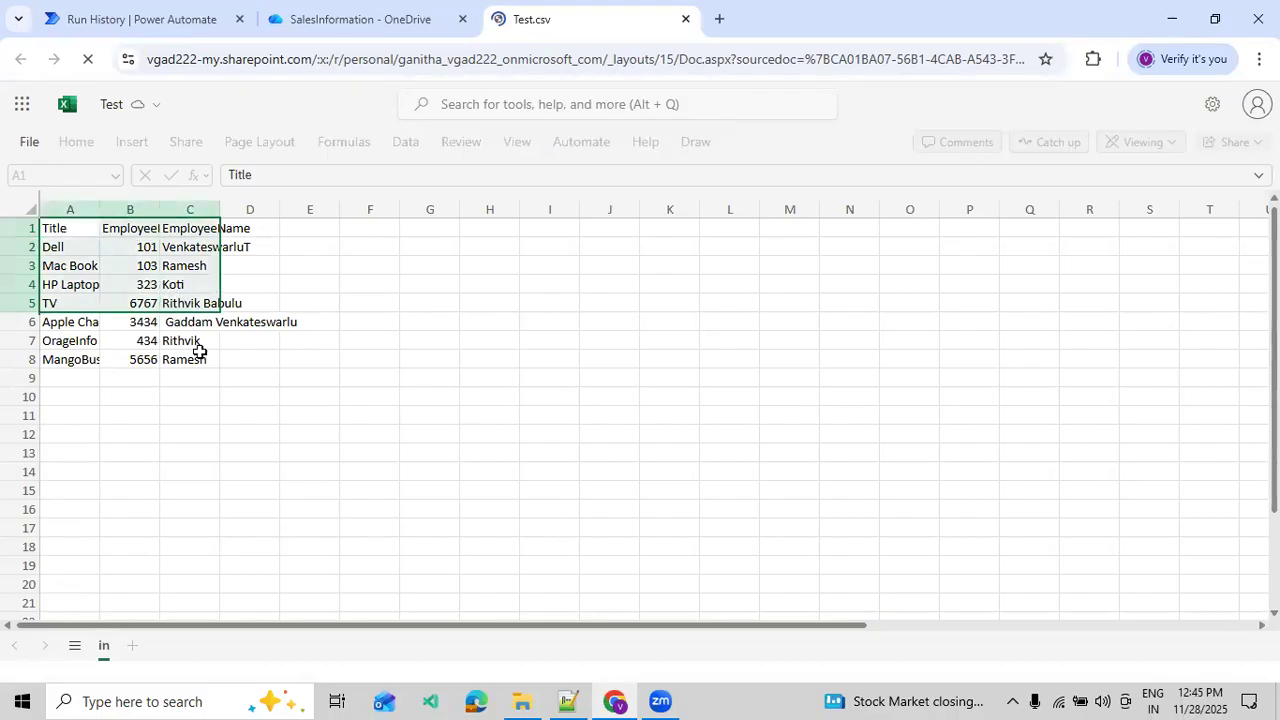
{"action": "left_click_drag", "start_coordinate": [254, 349], "coordinate": [200, 360]}
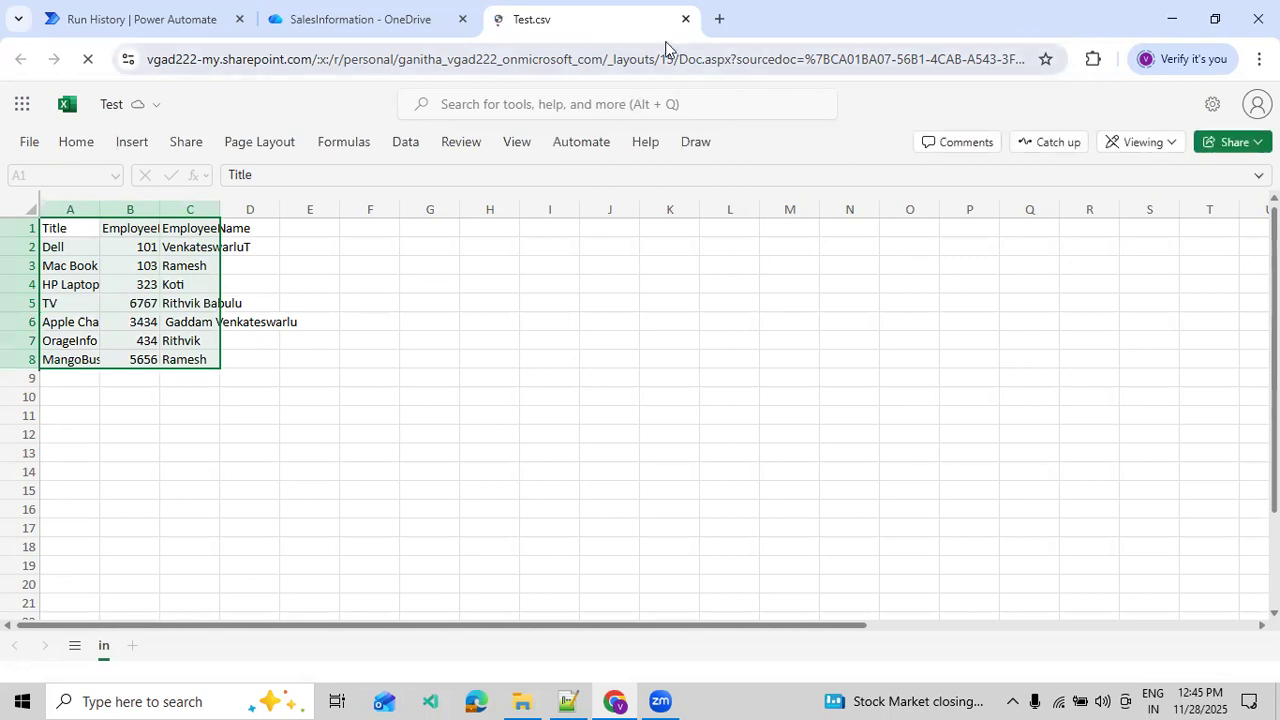
{"action": "key", "text": "ctrl+w"}
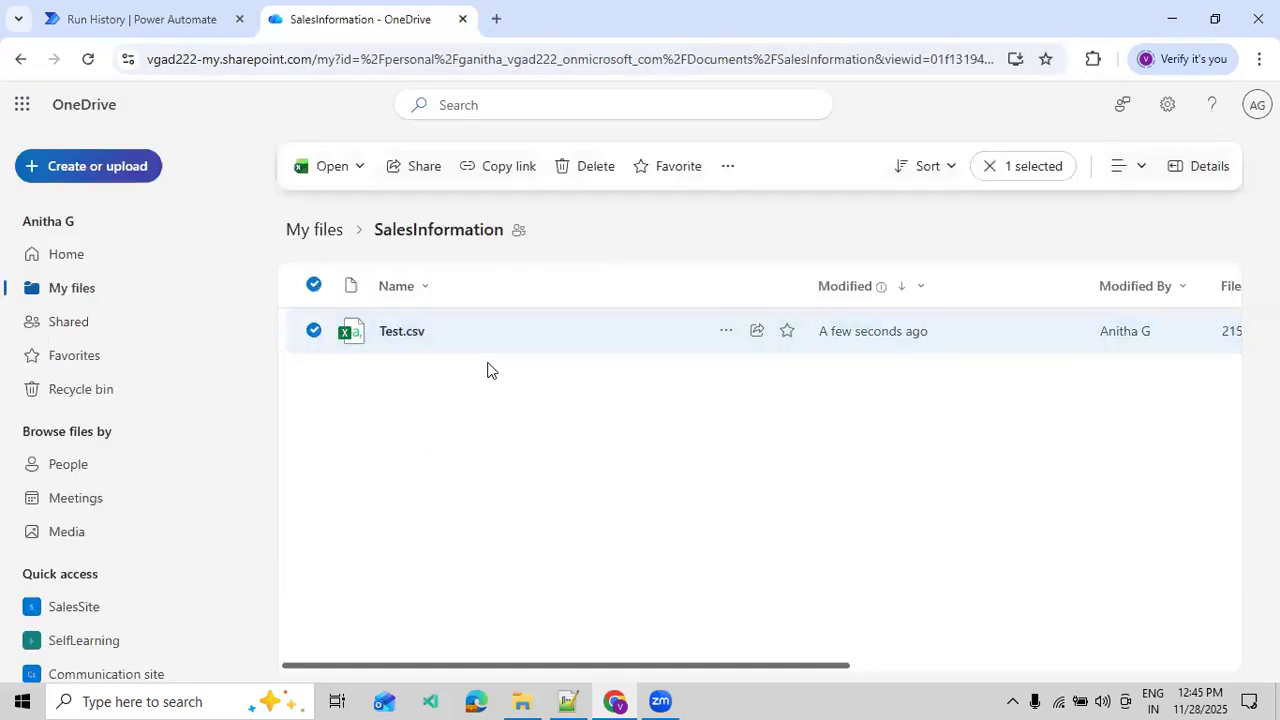
- Switch to Notepad++ and copy the .csv concat expression under Date and Time Formats in Functions with examples.txt
{"action": "left_click", "coordinate": [200, 14]}
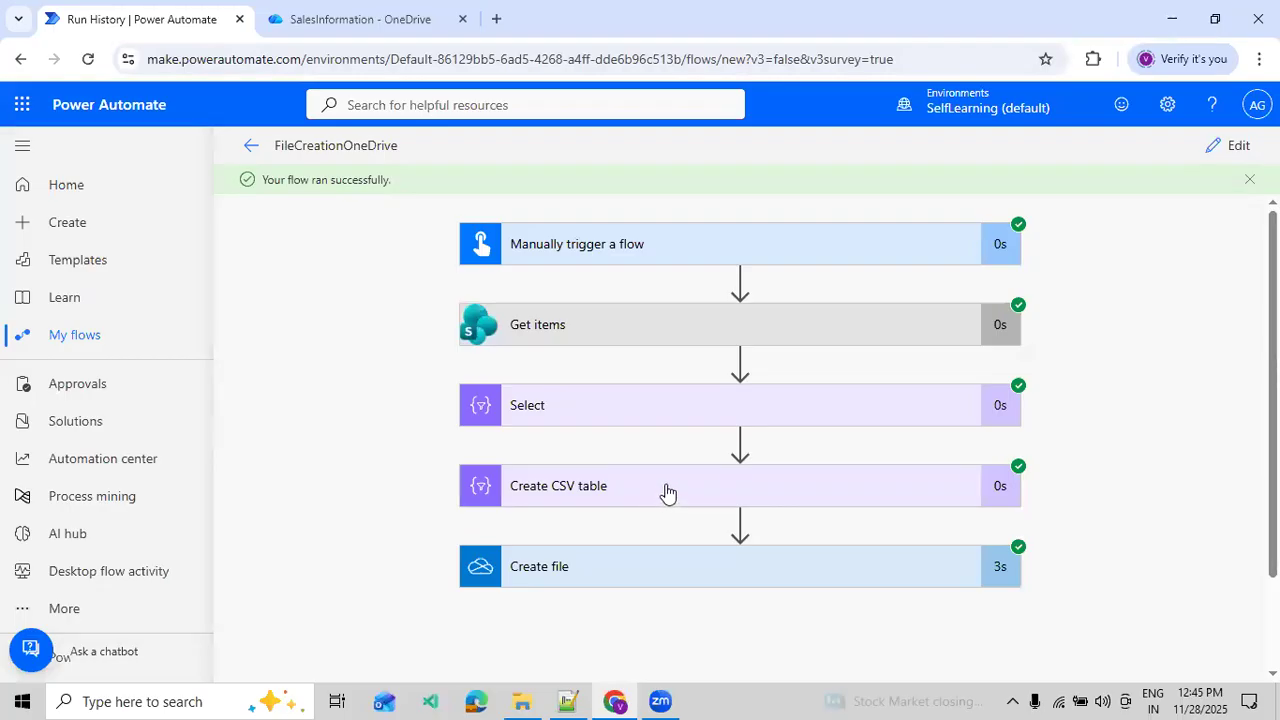
{"action": "left_click", "coordinate": [577, 693]}
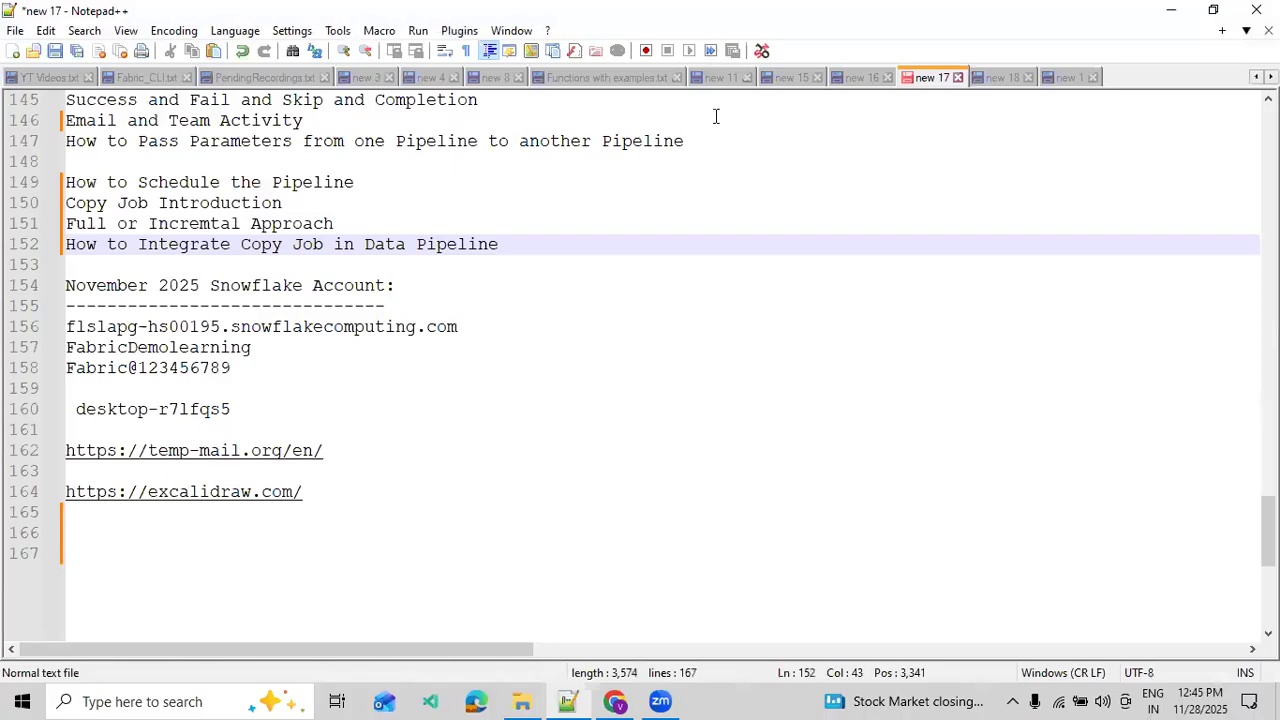
{"action": "left_click", "coordinate": [564, 77]}
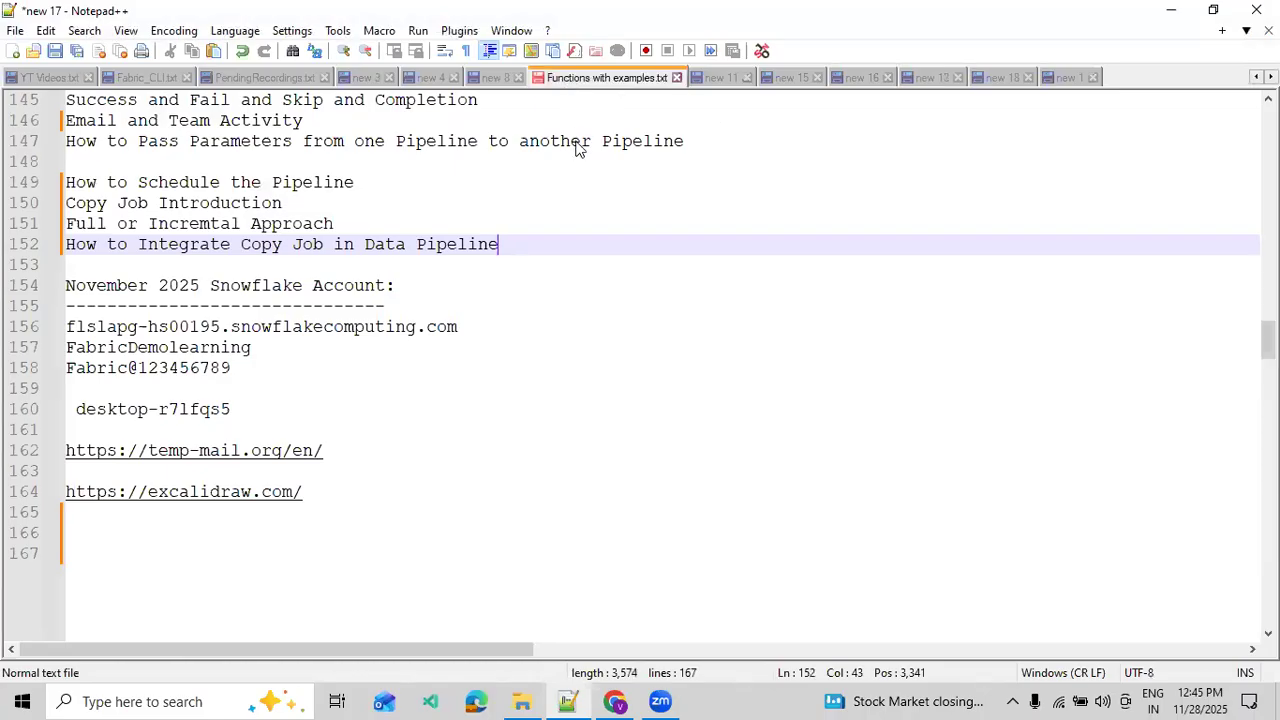
{"action": "scroll", "coordinate": [410, 268], "scroll_direction": "up", "scroll_amount": 12}
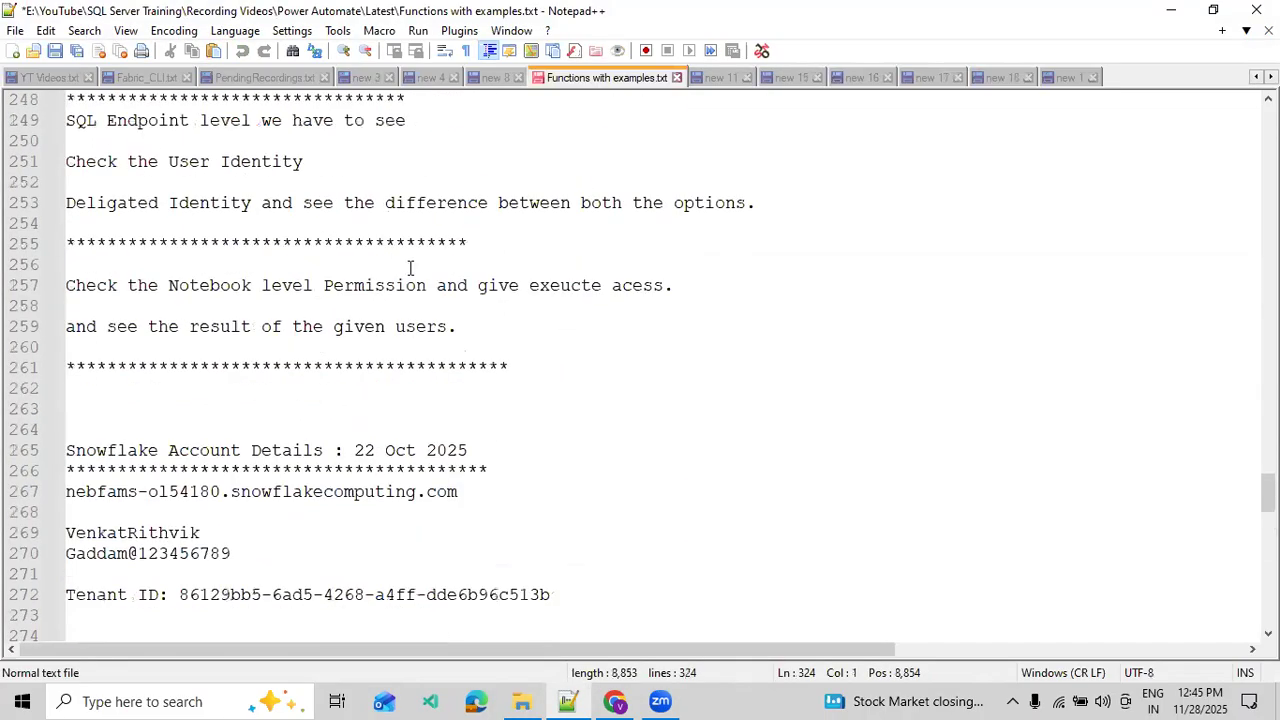
{"action": "scroll", "coordinate": [410, 268], "scroll_direction": "down", "scroll_amount": 11}
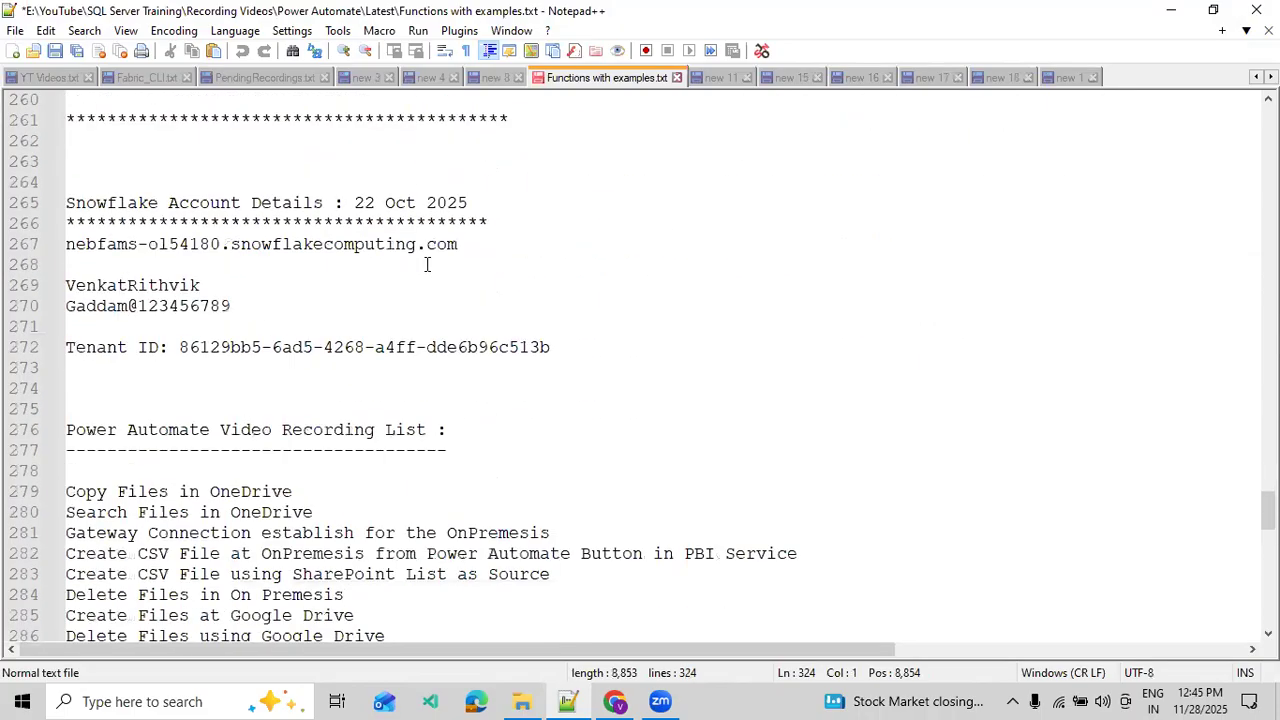
{"action": "left_click_drag", "start_coordinate": [314, 308], "coordinate": [140, 246]}
{"action": "left_click", "coordinate": [200, 262]}
{"action": "scroll", "coordinate": [361, 280], "scroll_direction": "up", "scroll_amount": 6}
{"action": "scroll", "coordinate": [361, 280], "scroll_direction": "up", "scroll_amount": 20}
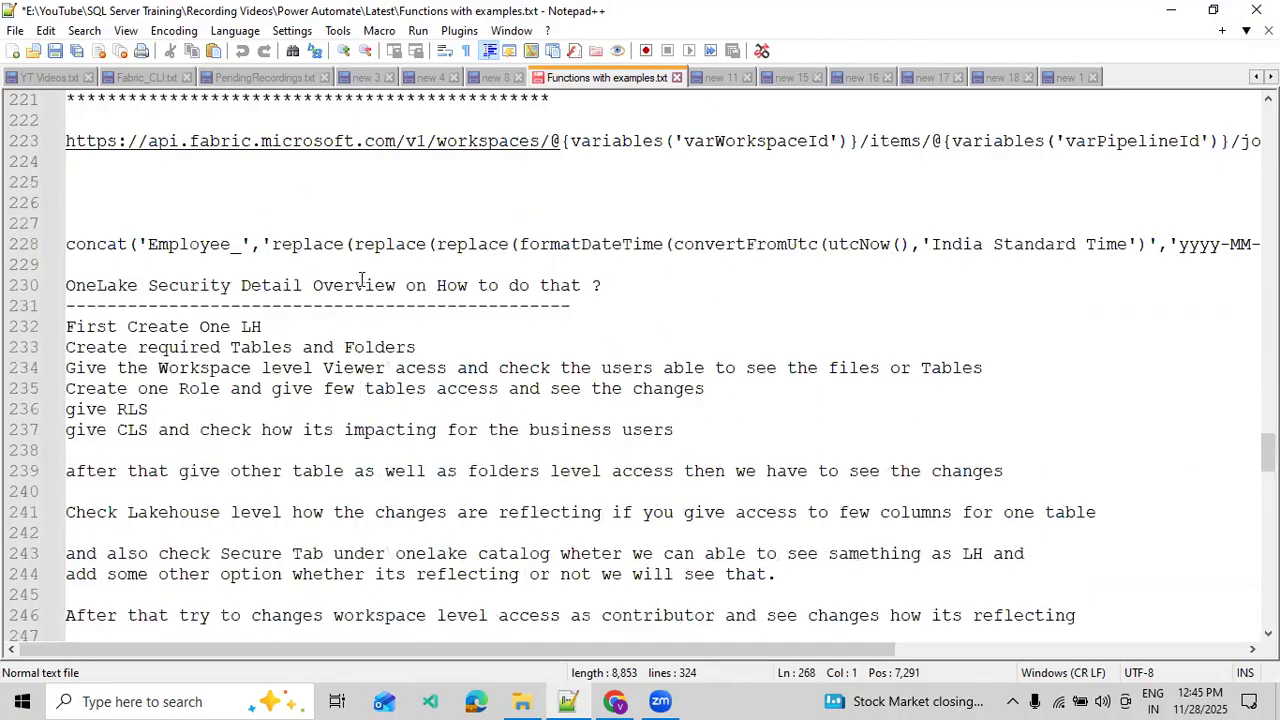
{"action": "left_click_drag", "start_coordinate": [76, 223], "coordinate": [67, 143]}
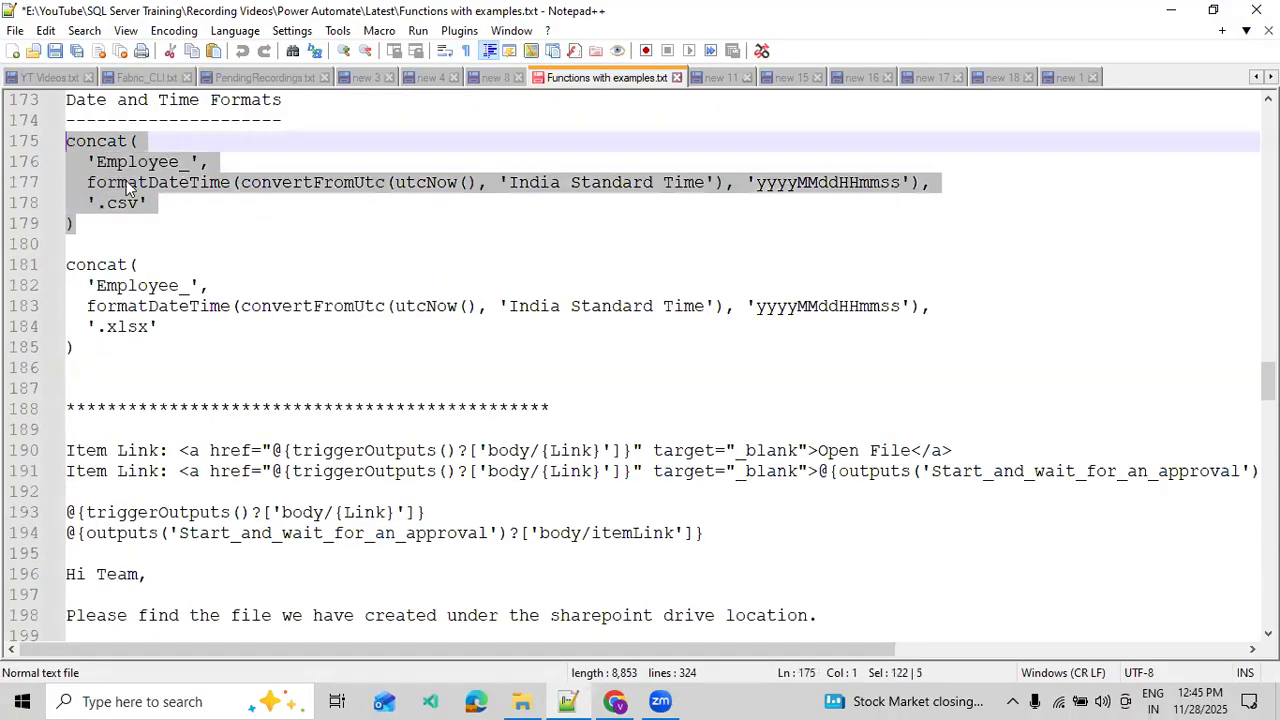
- In Power Automate, reopen the flow for editing and set Create file's file name to concat('Employee_', formatDateTime(convertFromUtc(utcNow(), 'India Standard Time'), 'yyyyMMddHHmmss'), '.csv')
{"action": "left_click", "coordinate": [614, 701]}
{"action": "left_click", "coordinate": [1230, 145]}
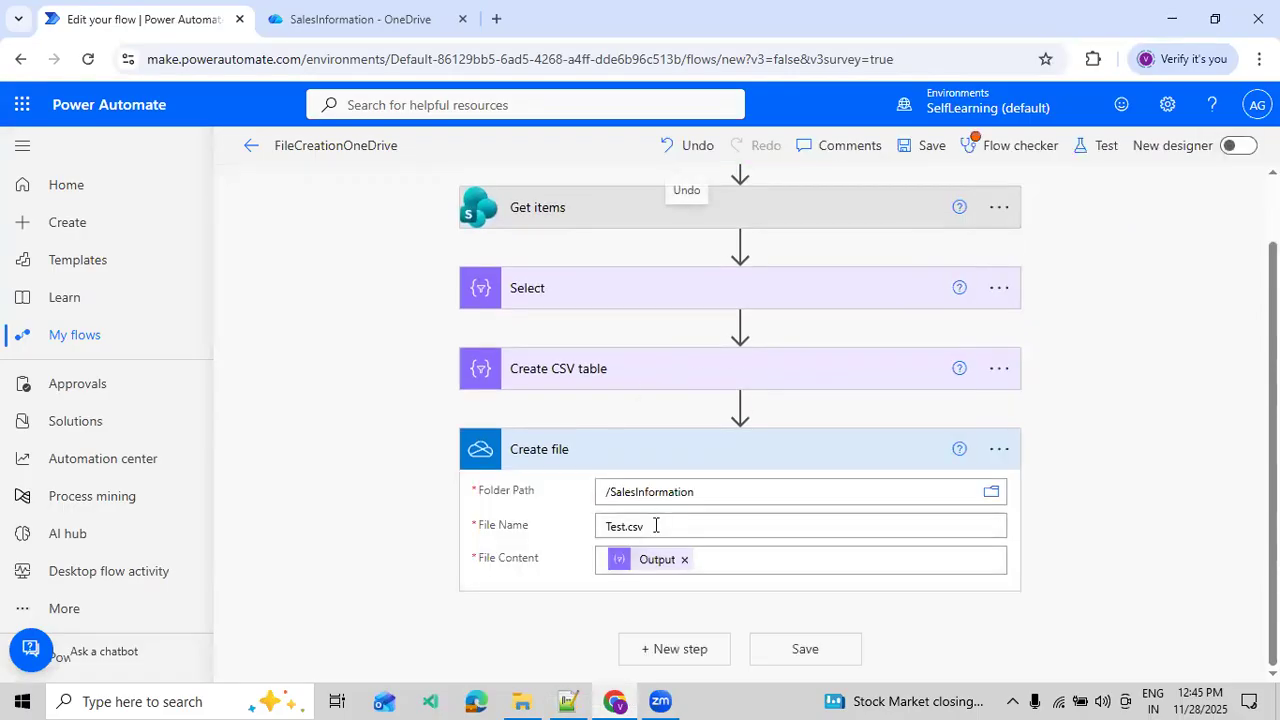
{"action": "double_click", "coordinate": [655, 525]}
{"action": "key", "text": "BackSpace"}
{"action": "scroll", "coordinate": [990, 475], "scroll_direction": "down", "scroll_amount": 2}
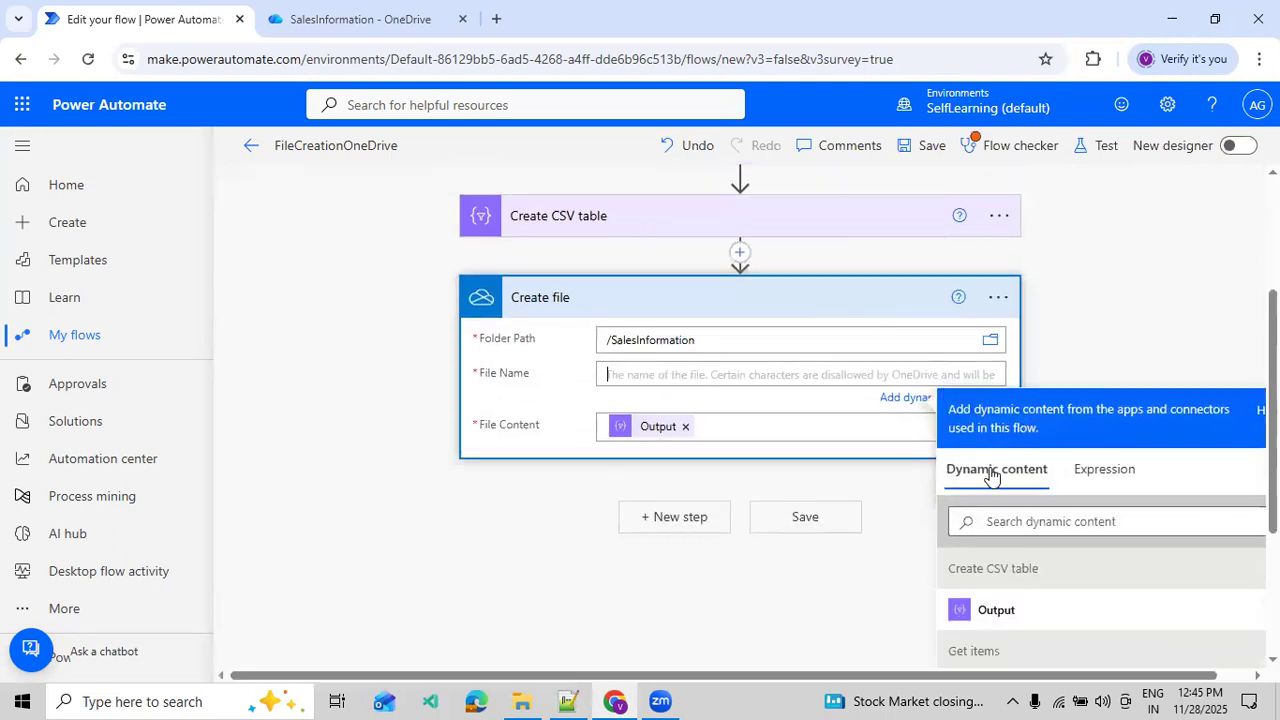
{"action": "left_click", "coordinate": [1094, 451]}
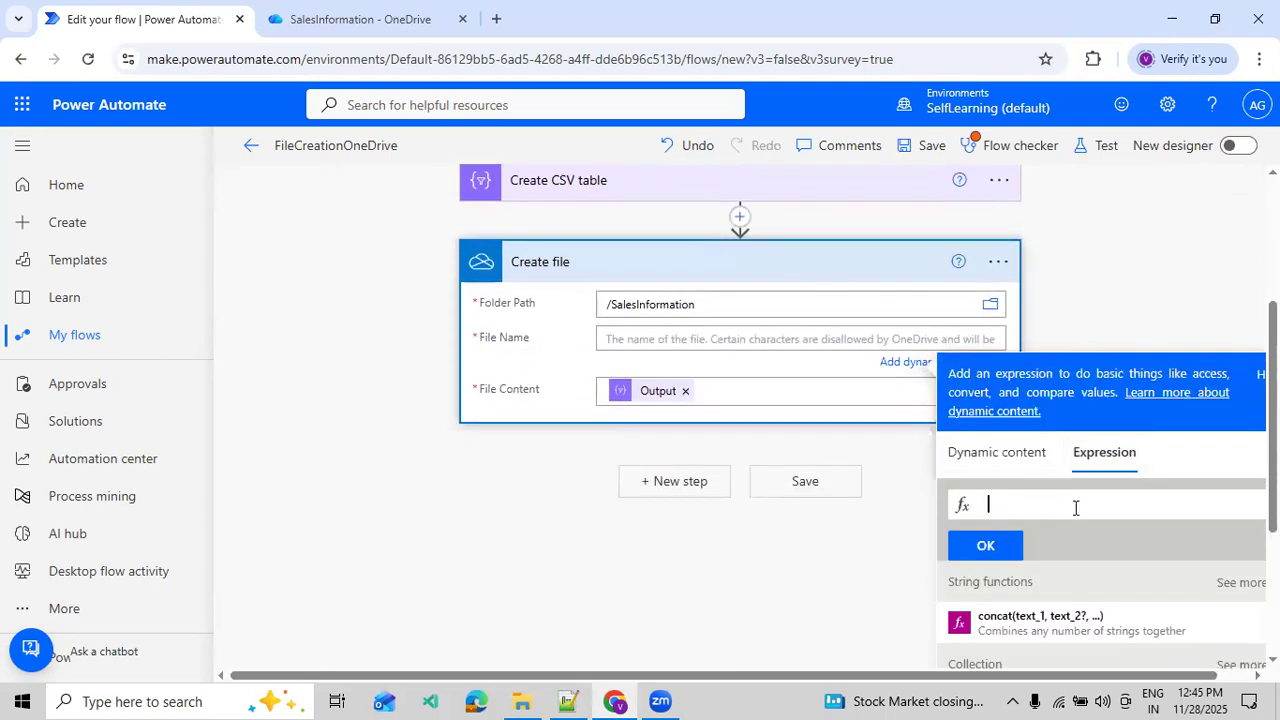
{"action": "left_click", "coordinate": [985, 545]}
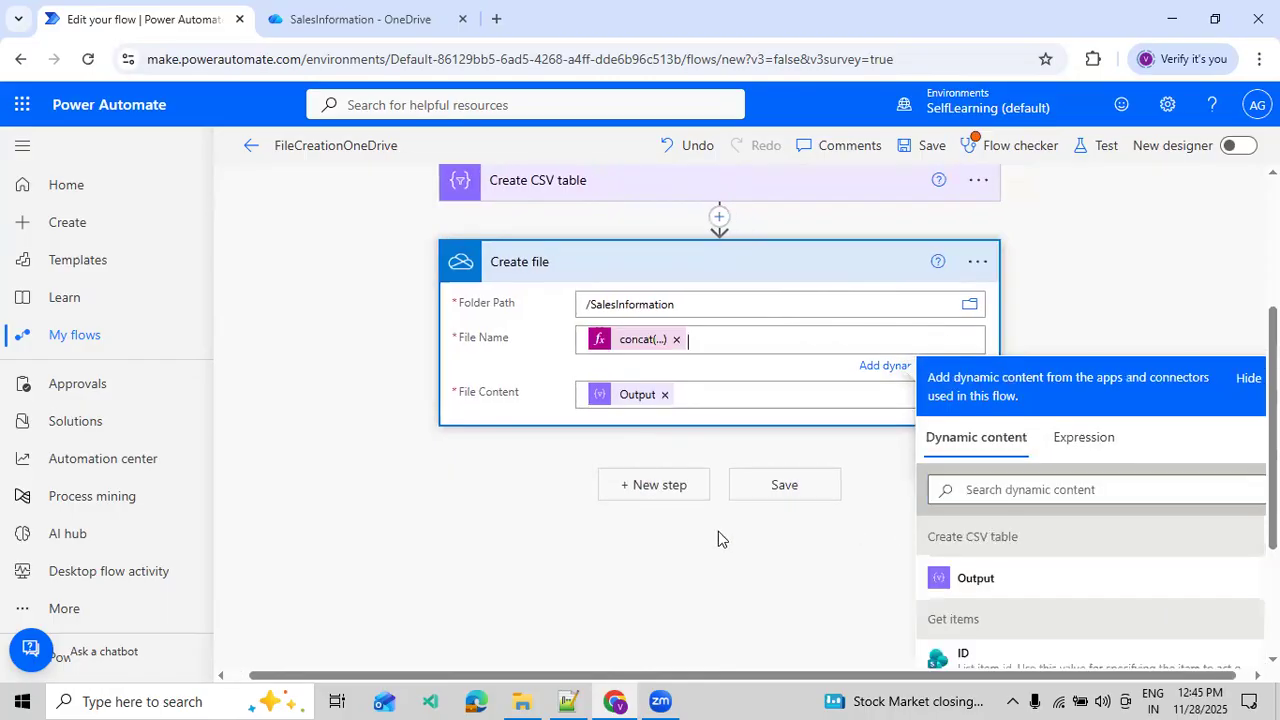
{"action": "left_click", "coordinate": [615, 456]}
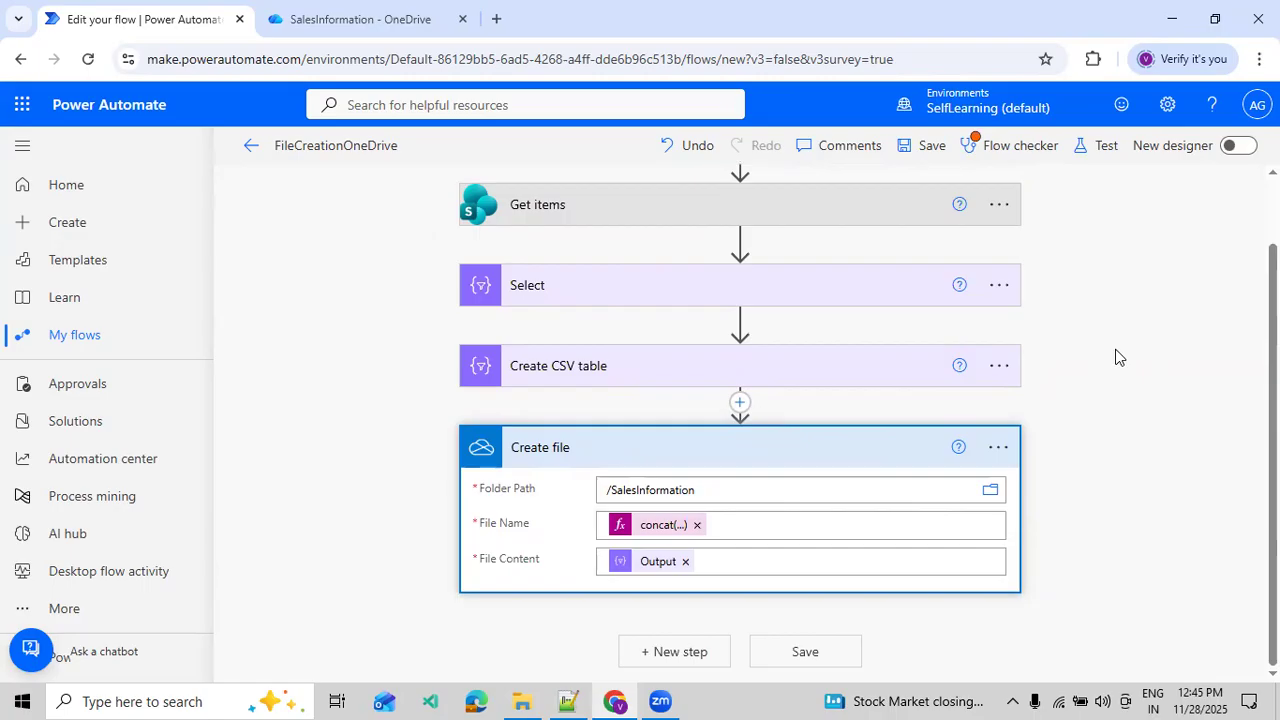
- Switch to Notepad++ and examine the concat expression's Employee_ prefix, formatDateTime and convertFromUtc functions, time zone, date format and .csv extension
{"action": "left_click", "coordinate": [568, 701]}
{"action": "left_click", "coordinate": [138, 143]}
{"action": "double_click", "coordinate": [102, 162]}
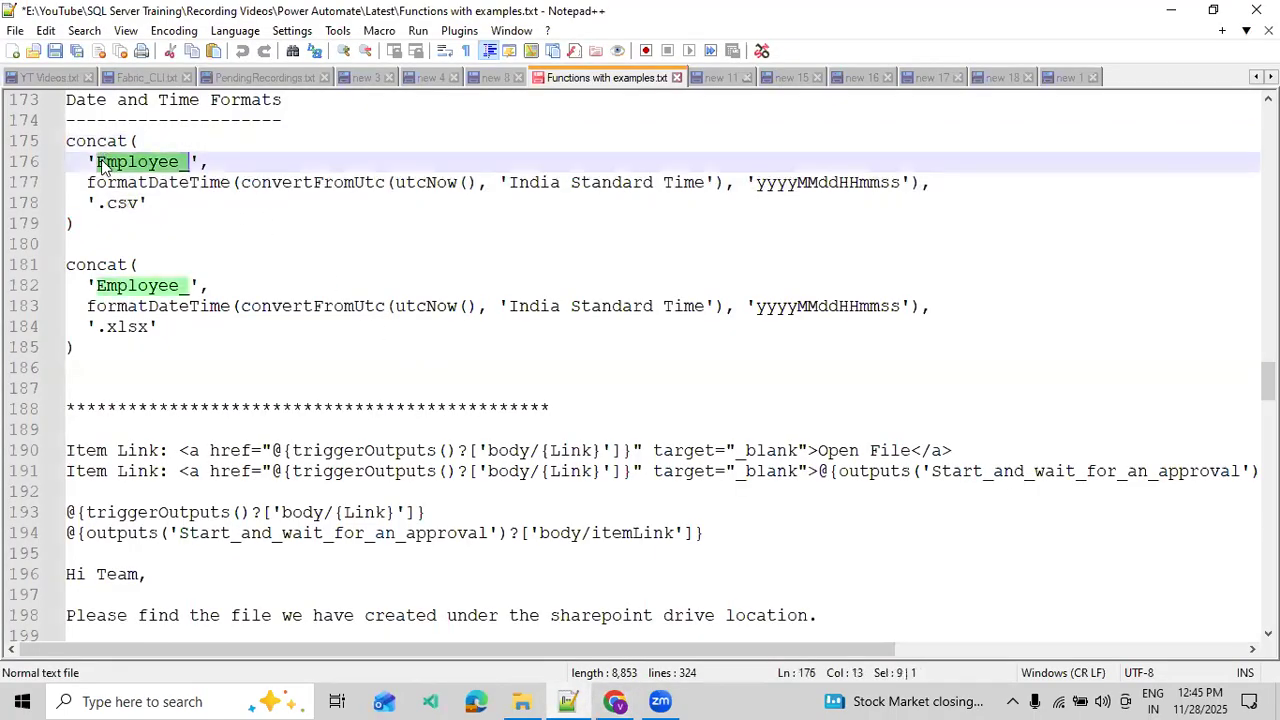
{"action": "left_click_drag", "start_coordinate": [100, 178], "coordinate": [320, 203]}
{"action": "left_click", "coordinate": [320, 203]}
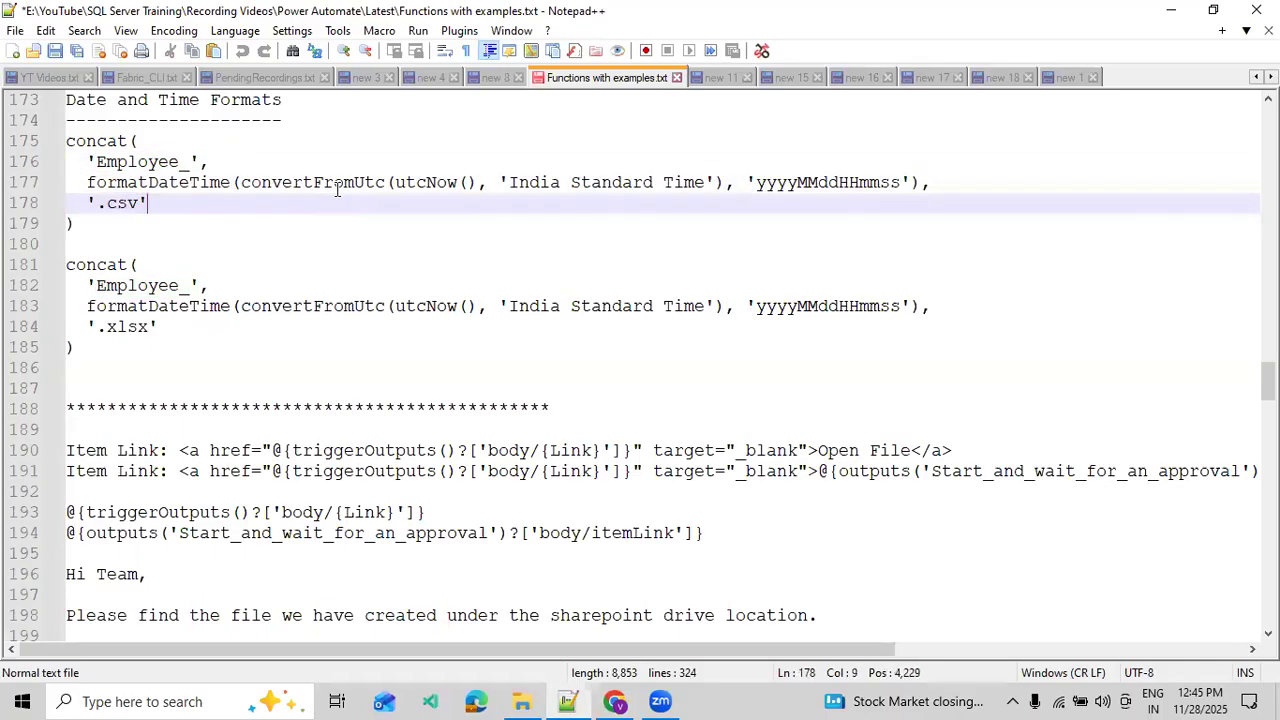
{"action": "double_click", "coordinate": [340, 184]}
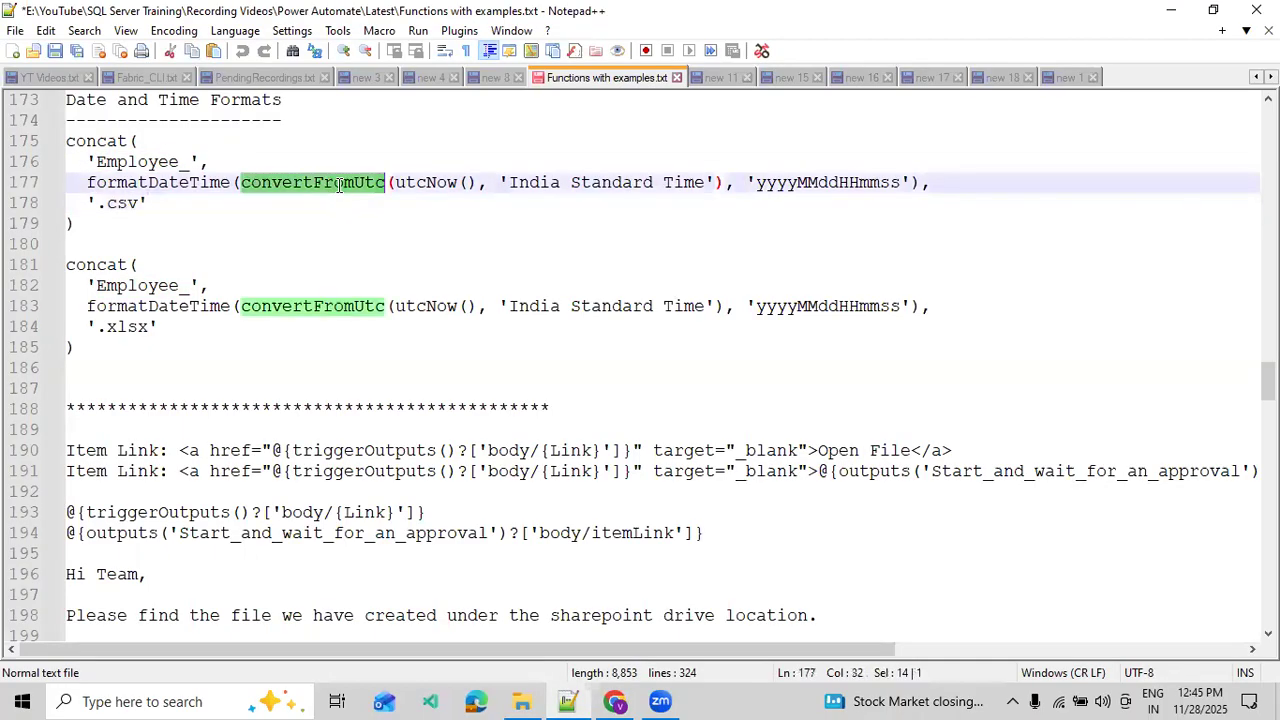
{"action": "double_click", "coordinate": [164, 185]}
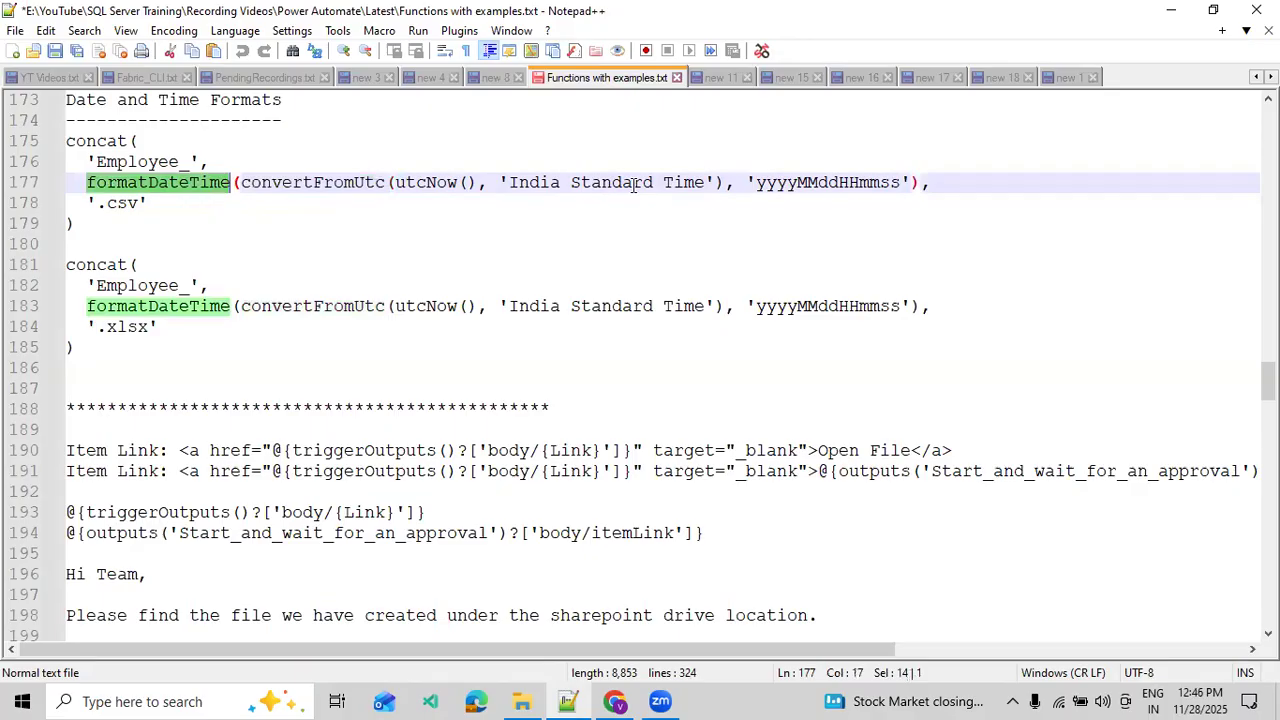
{"action": "left_click", "coordinate": [166, 228]}
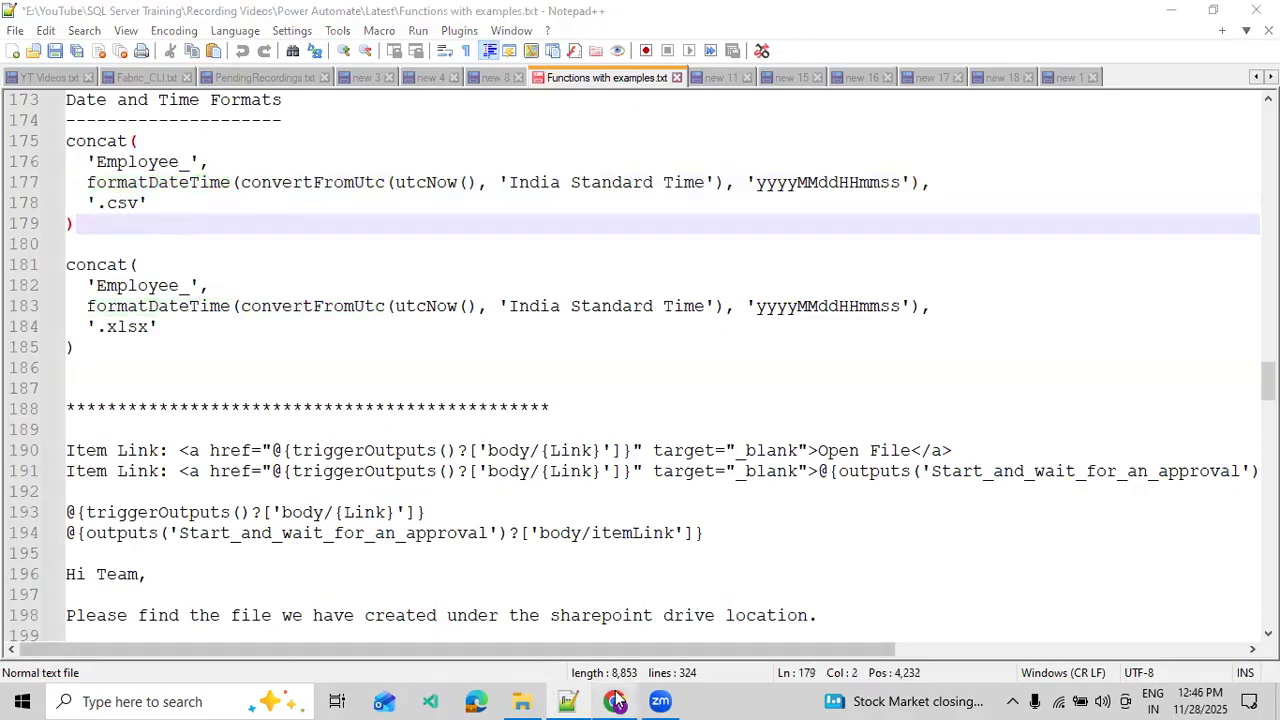
- Return to Power Automate, save the flow with the dynamic file name and run a manual test, dismissing the flow checker
{"action": "left_click", "coordinate": [614, 701]}
{"action": "scroll", "coordinate": [845, 330], "scroll_direction": "up", "scroll_amount": 2}
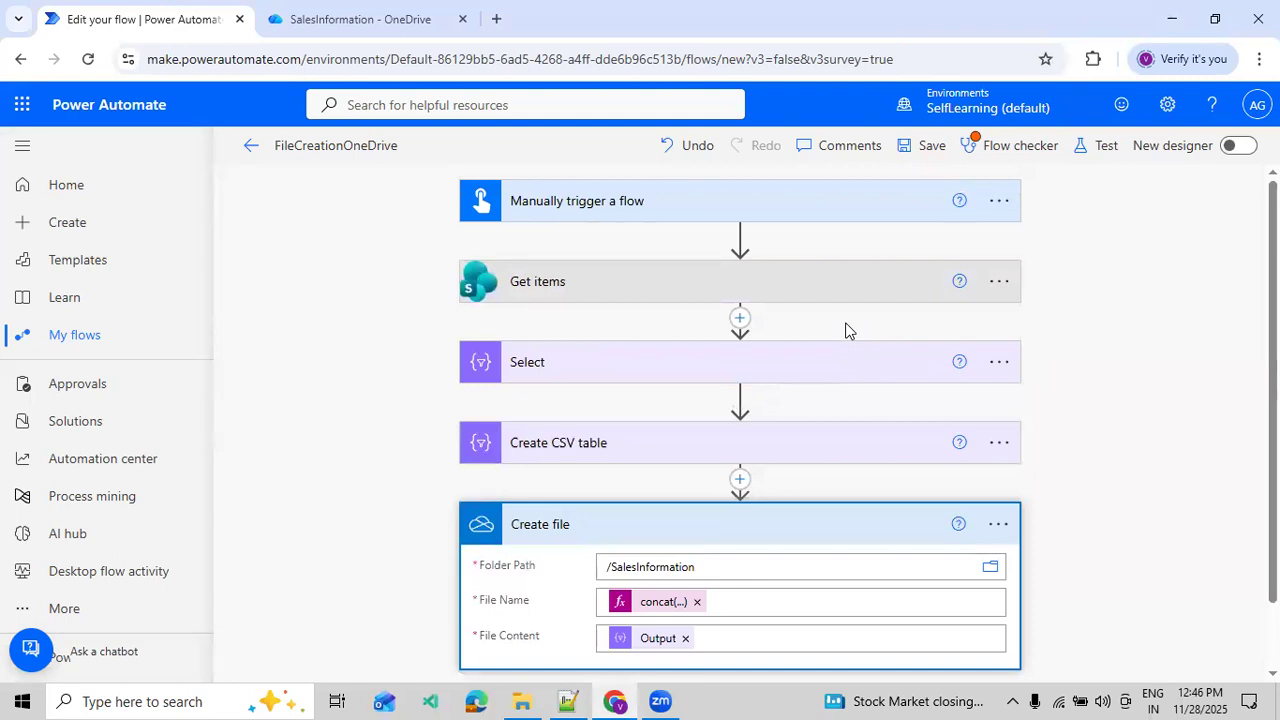
{"action": "left_click", "coordinate": [1107, 150]}
{"action": "left_click", "coordinate": [982, 651]}
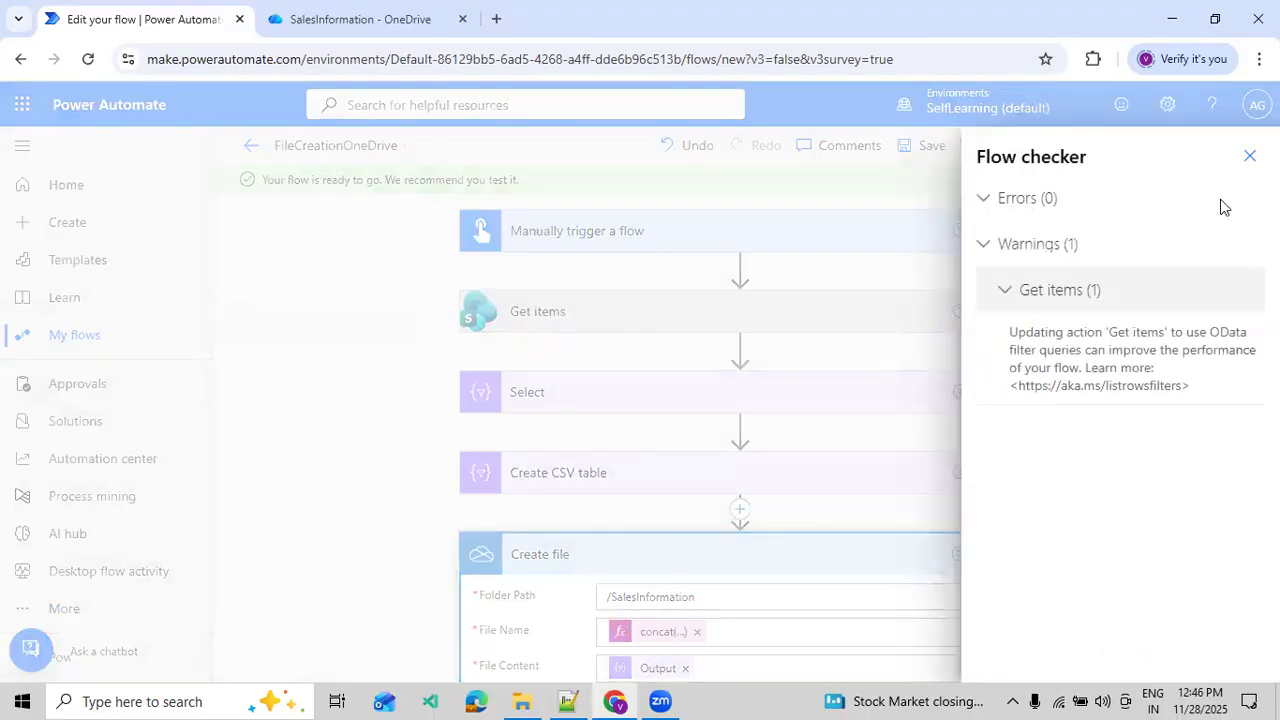
{"action": "left_click", "coordinate": [1025, 648]}
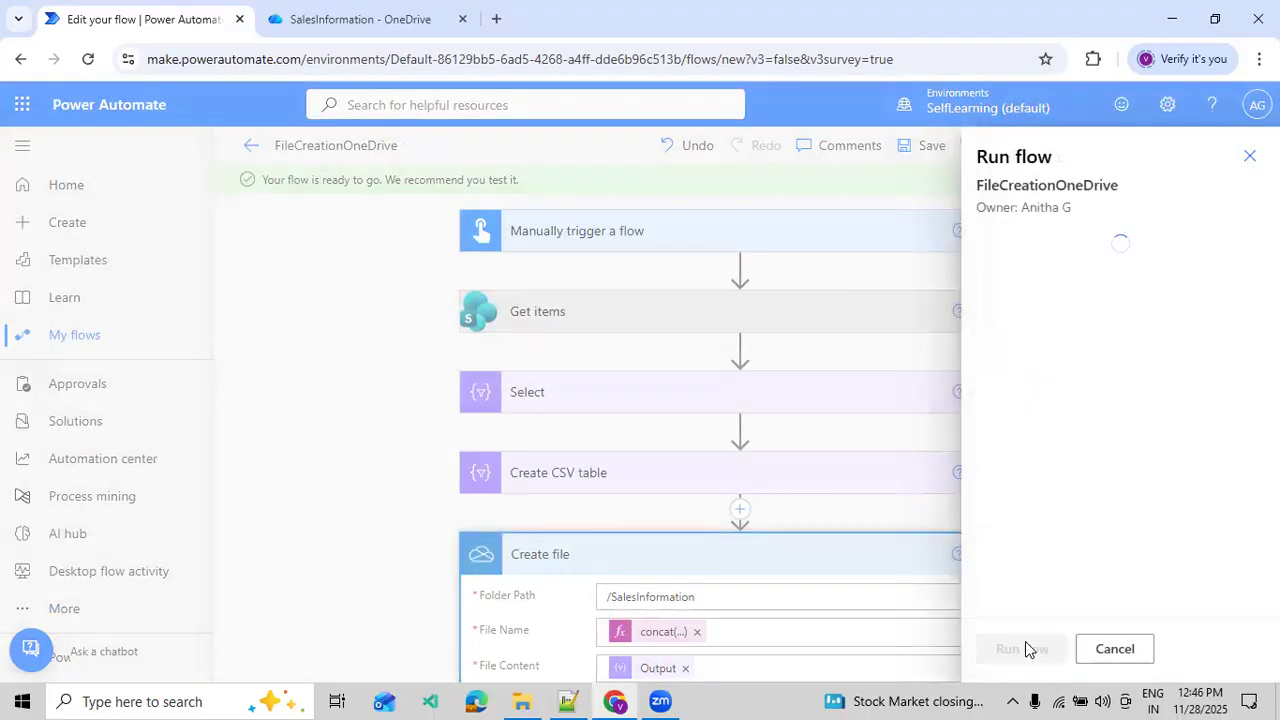
{"action": "left_click", "coordinate": [1027, 652]}
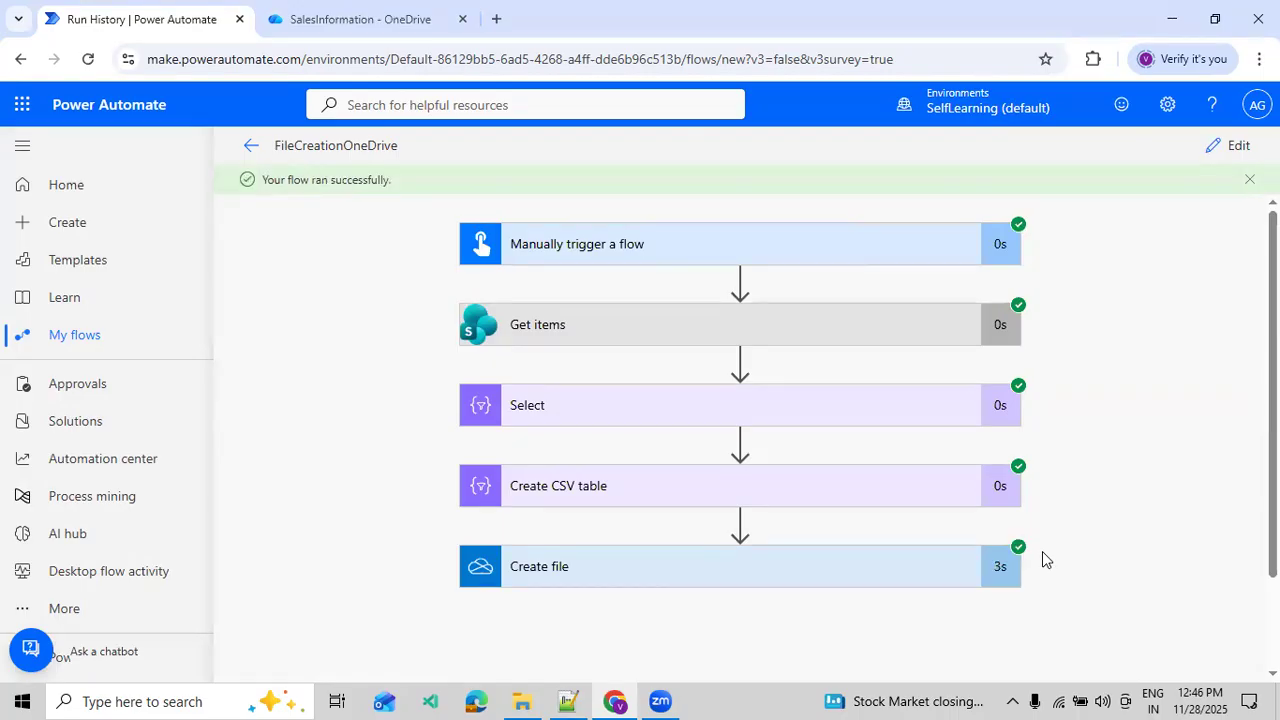
- Switch to OneDrive, reload the SalesInformation folder from My files and open Employee_20251128124620.csv
{"action": "left_click", "coordinate": [375, 31]}
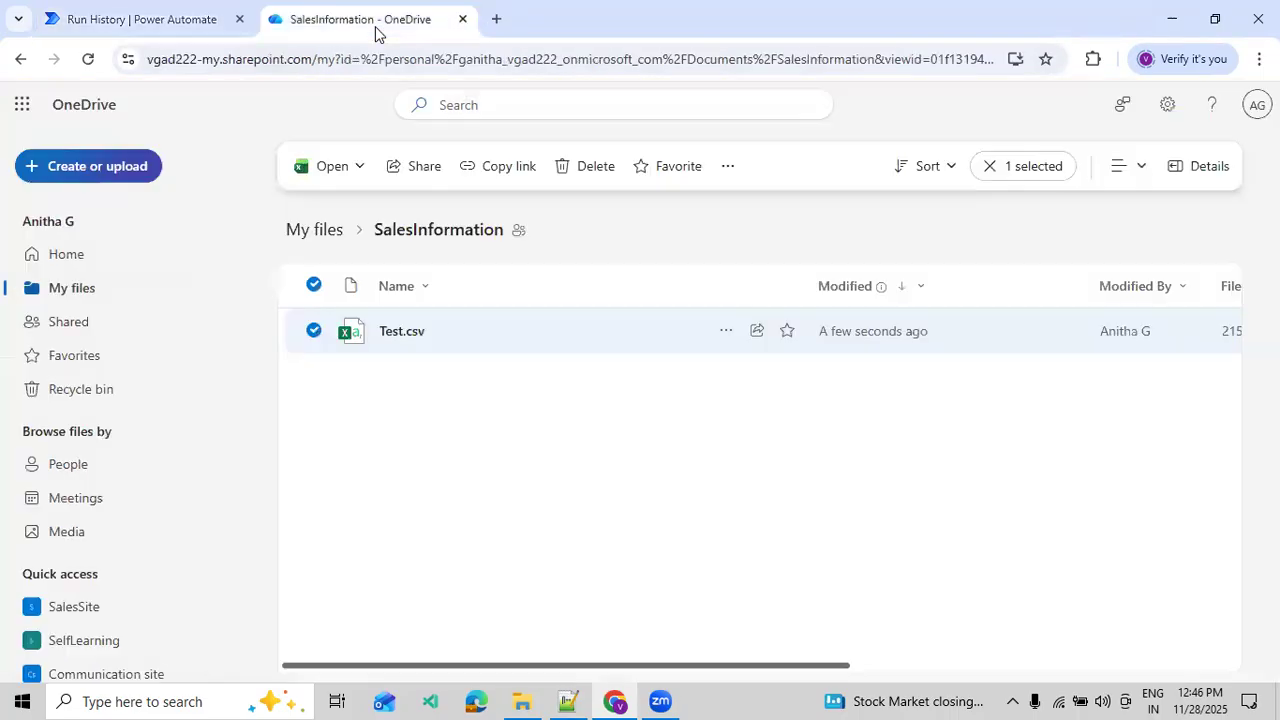
{"action": "left_click", "coordinate": [331, 226]}
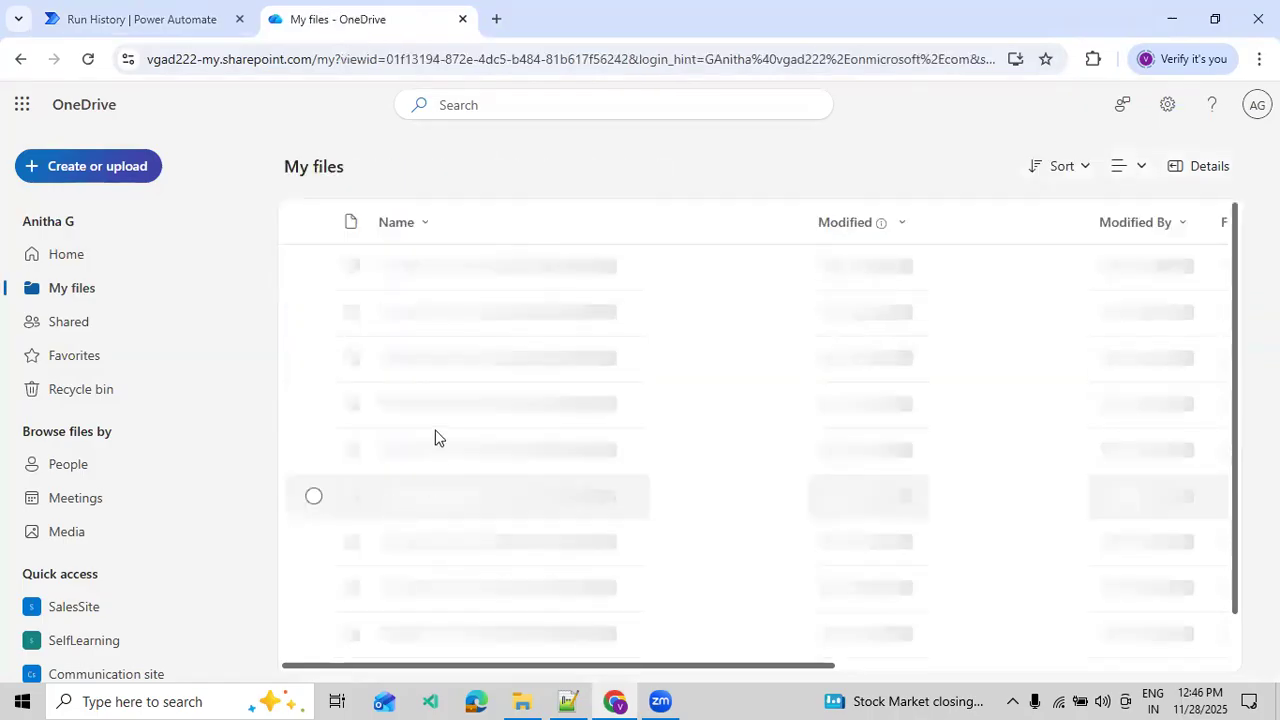
{"action": "left_click", "coordinate": [444, 360]}
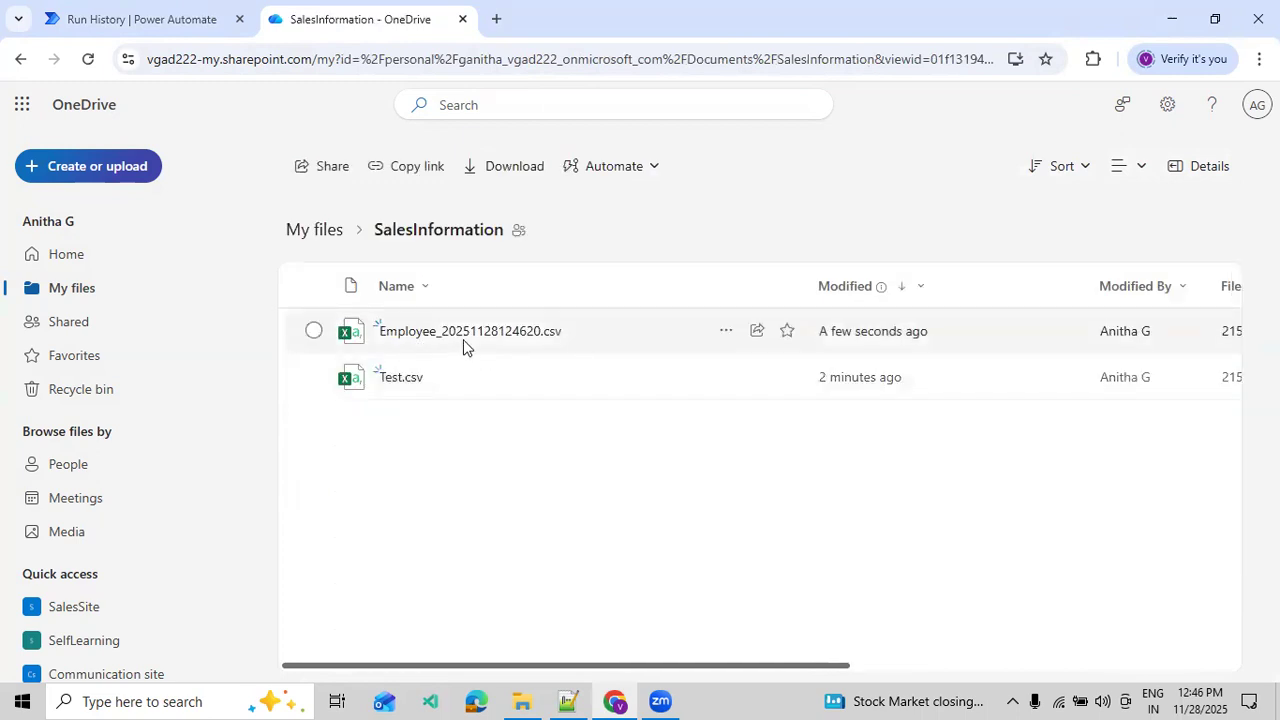
{"action": "left_click", "coordinate": [521, 340]}
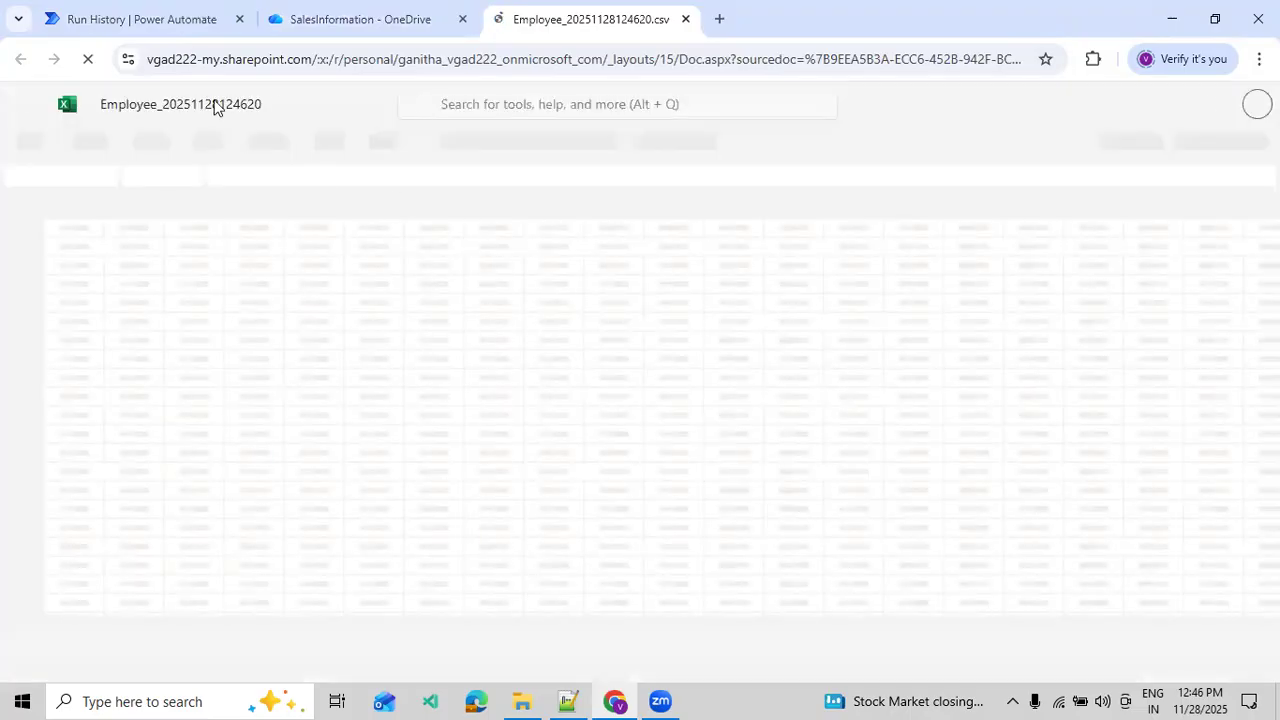
- Switch back to Power Automate, reopen the flow for editing, and save and run another manual test
{"action": "left_click", "coordinate": [140, 19]}
{"action": "left_click", "coordinate": [1224, 147]}
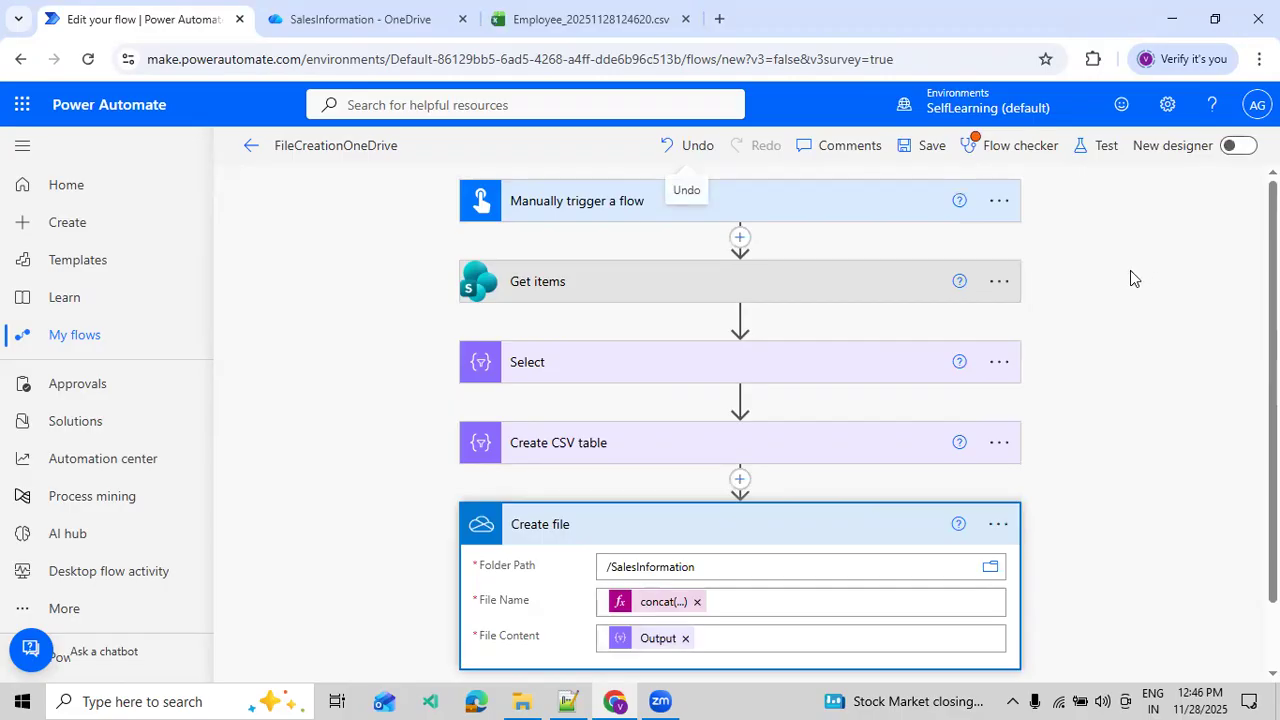
{"action": "left_click", "coordinate": [1104, 150]}
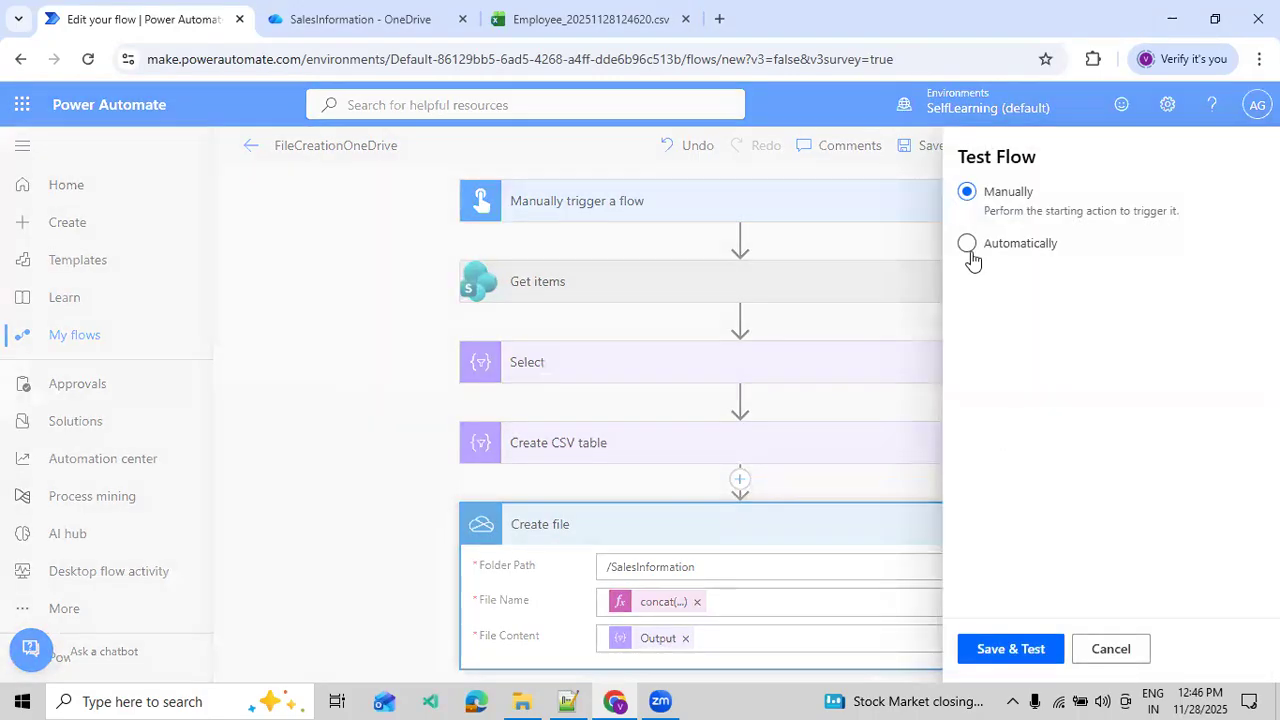
{"action": "left_click", "coordinate": [985, 652]}
{"action": "left_click", "coordinate": [1002, 660]}
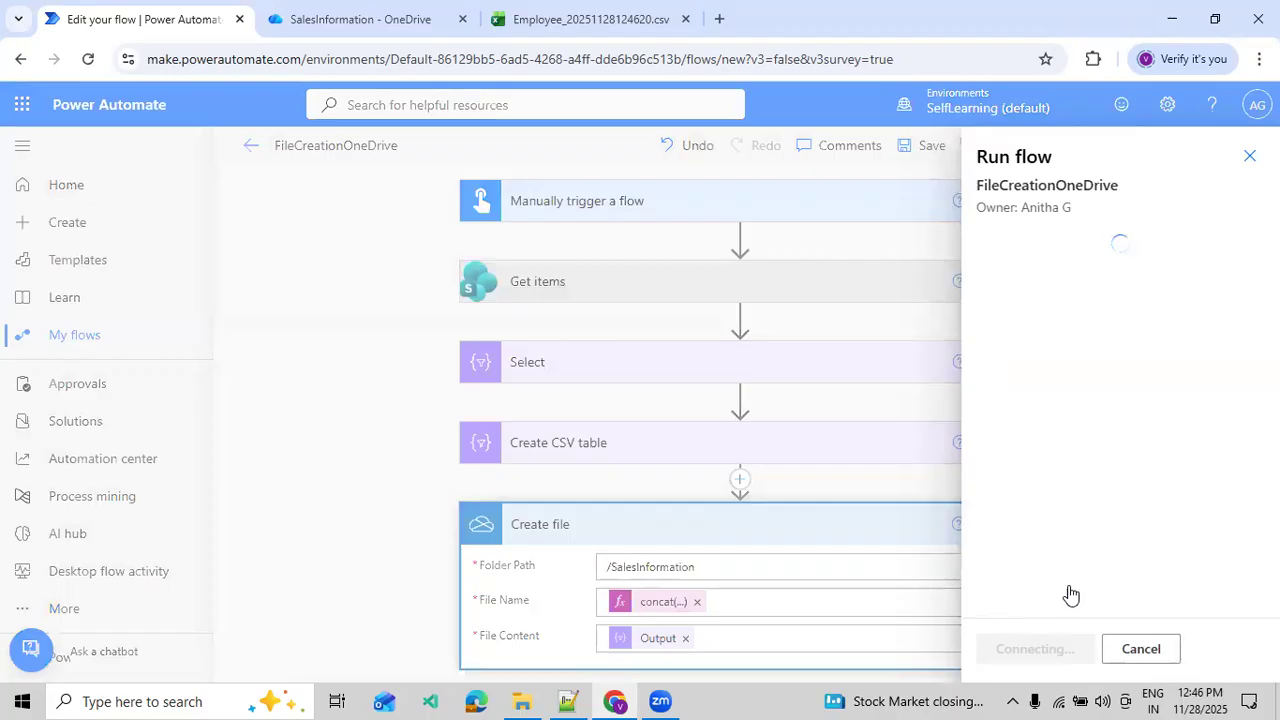
{"action": "left_click", "coordinate": [1035, 652]}
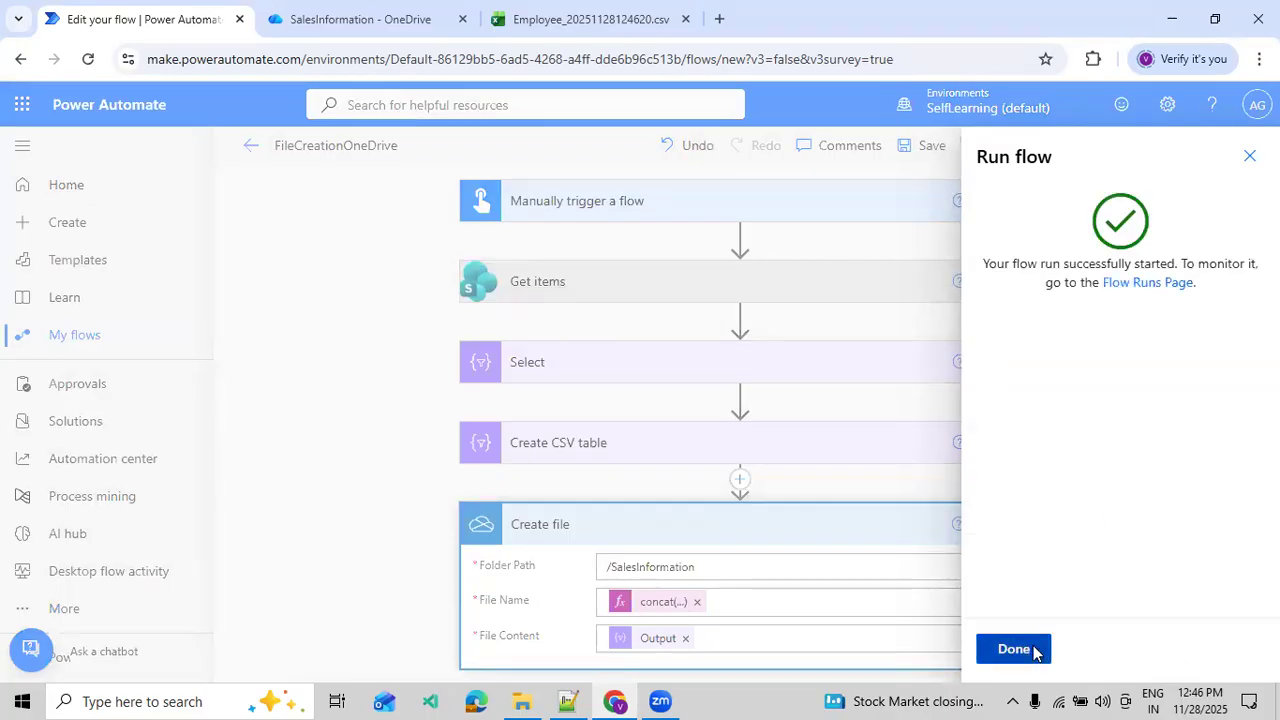
{"action": "left_click", "coordinate": [1035, 652]}
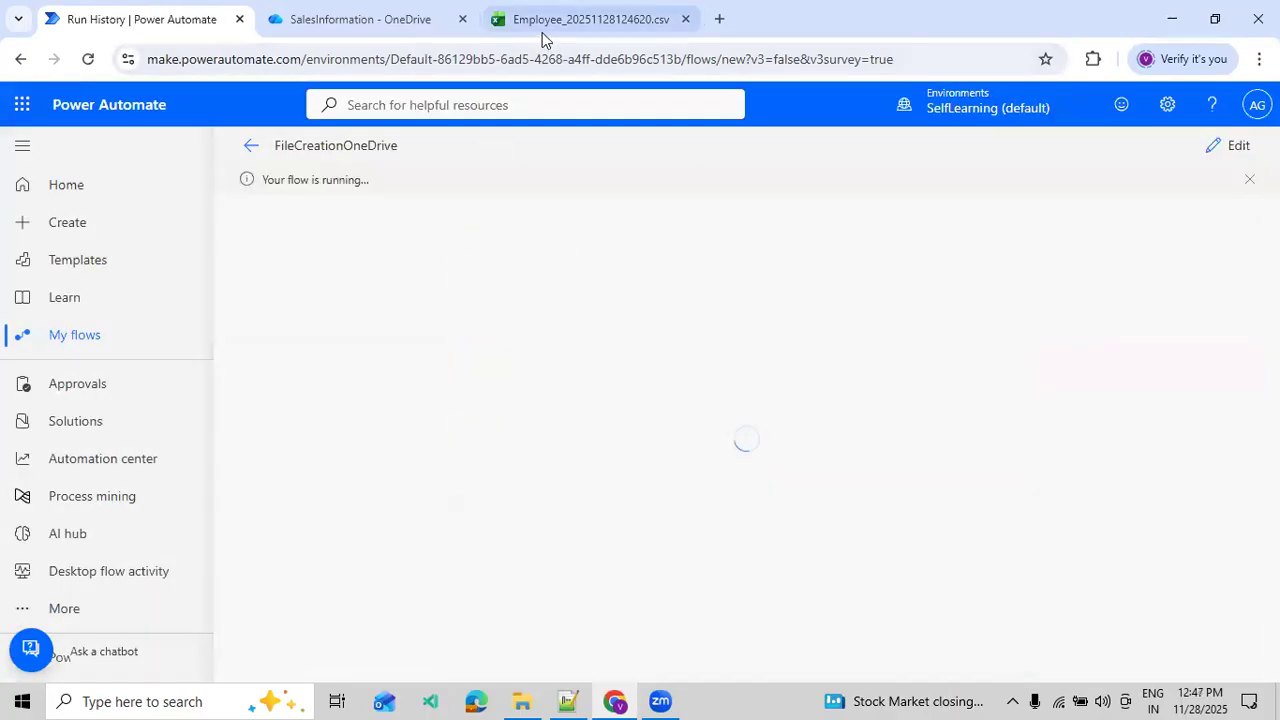
- Check the Title, EmployeeId and EmployeeName data in the opened Employee_20251128124620.csv and close the file
{"action": "left_click", "coordinate": [542, 28]}
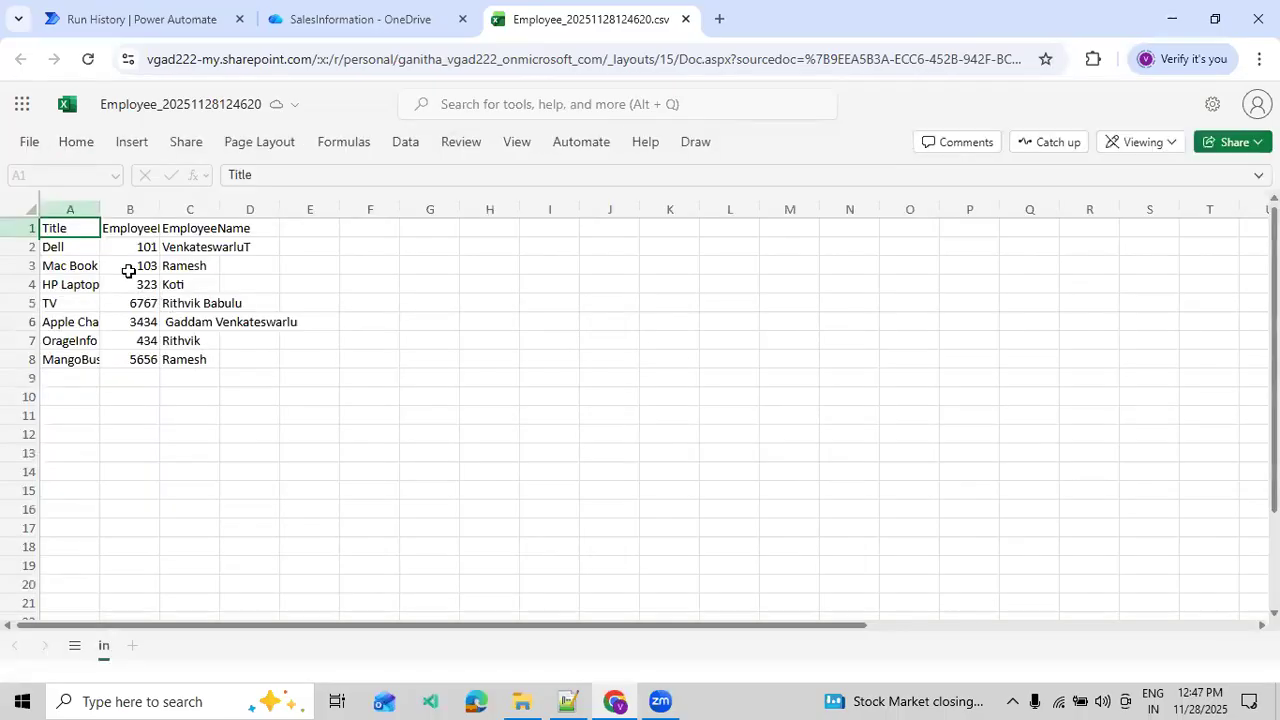
{"action": "left_click", "coordinate": [125, 266]}
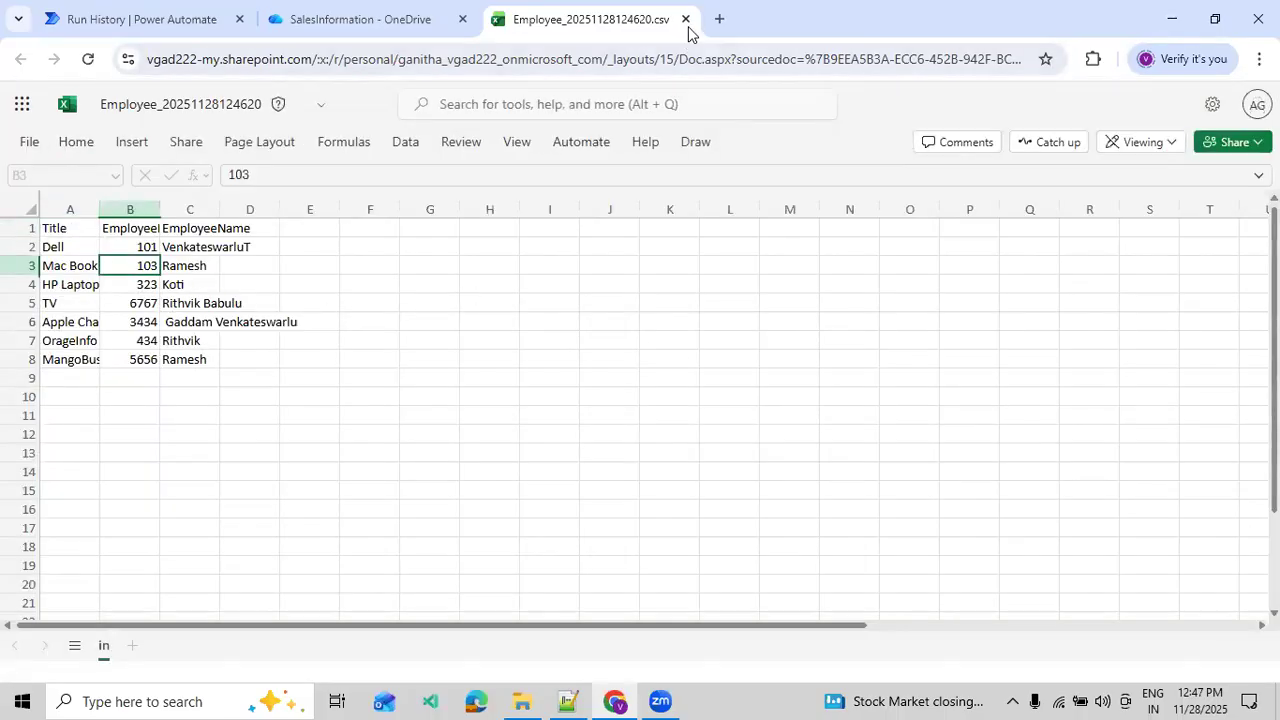
{"action": "key", "text": "ctrl+w"}
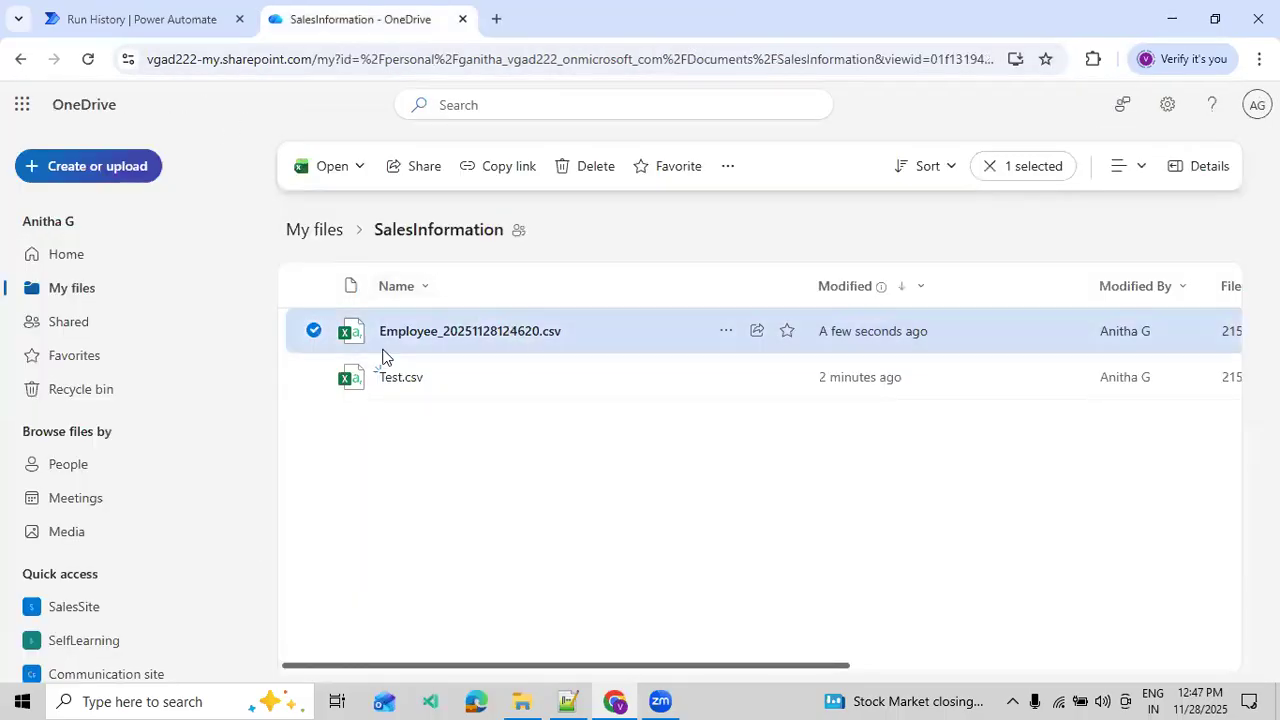
- Switch to Power Automate, reopen the FileCreationOneDrive flow for editing and run a manual test
{"action": "left_click", "coordinate": [110, 16]}
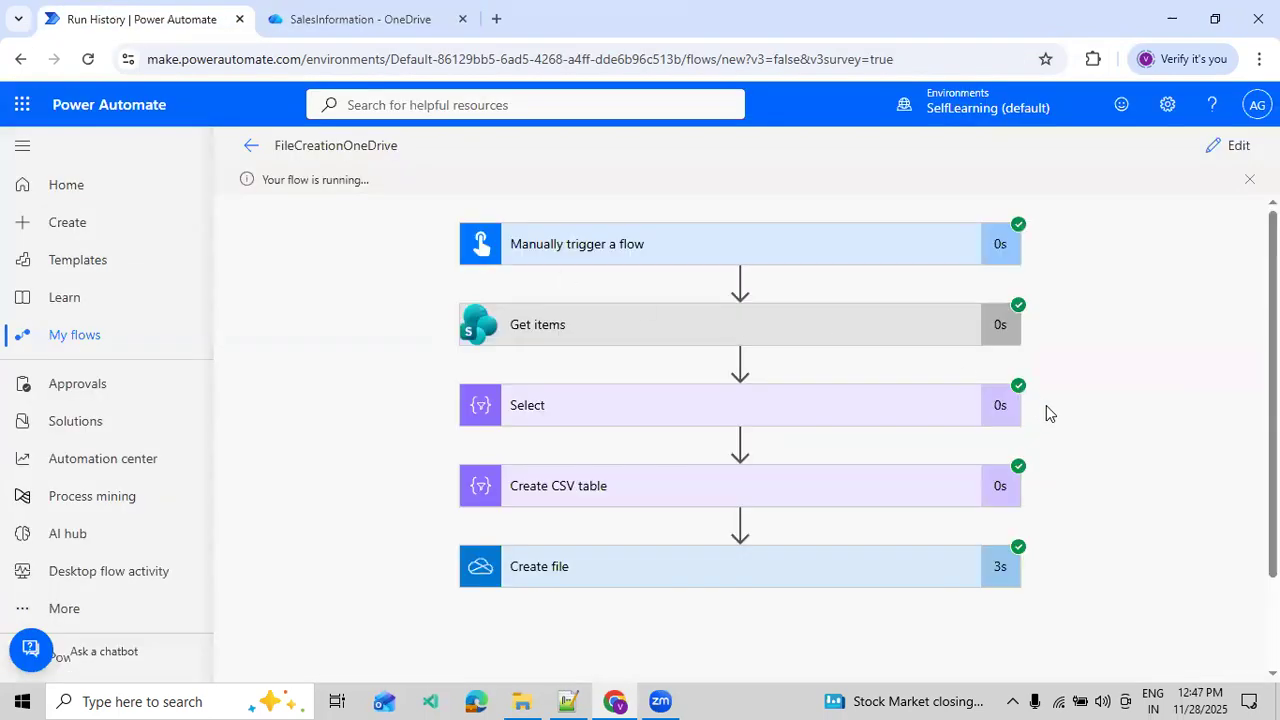
{"action": "left_click", "coordinate": [1219, 148]}
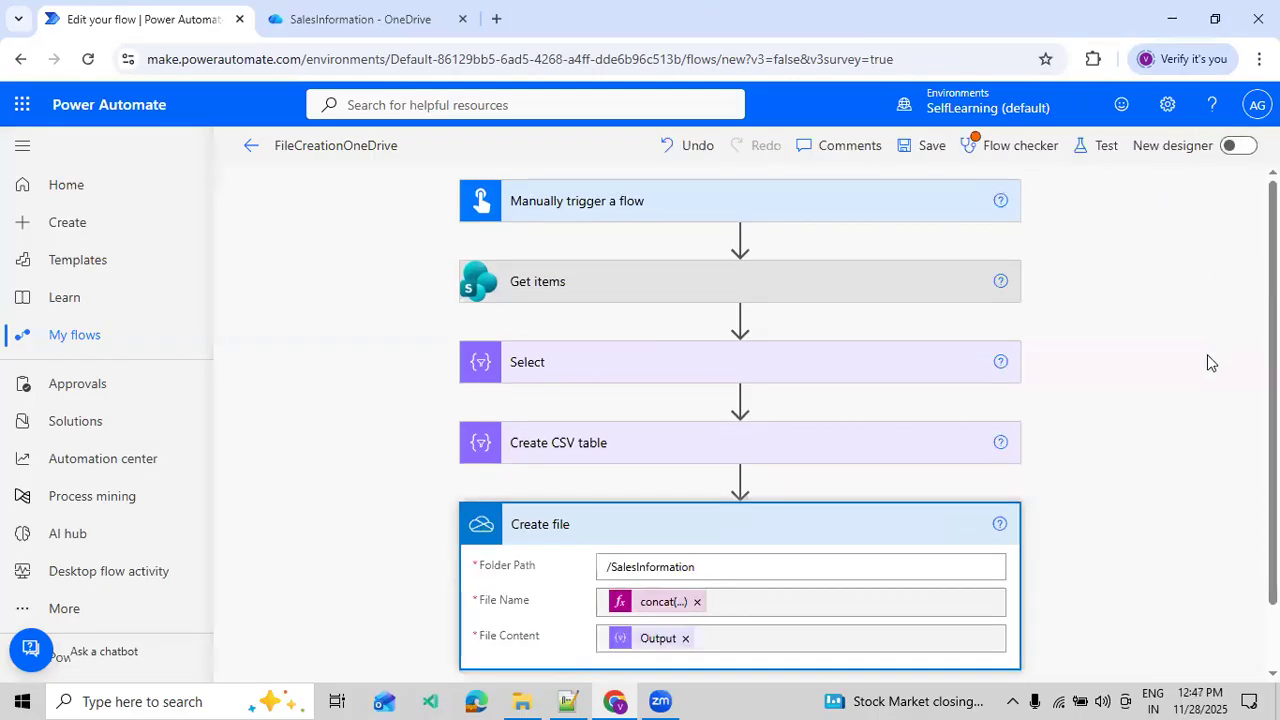
{"action": "left_click", "coordinate": [1095, 152]}
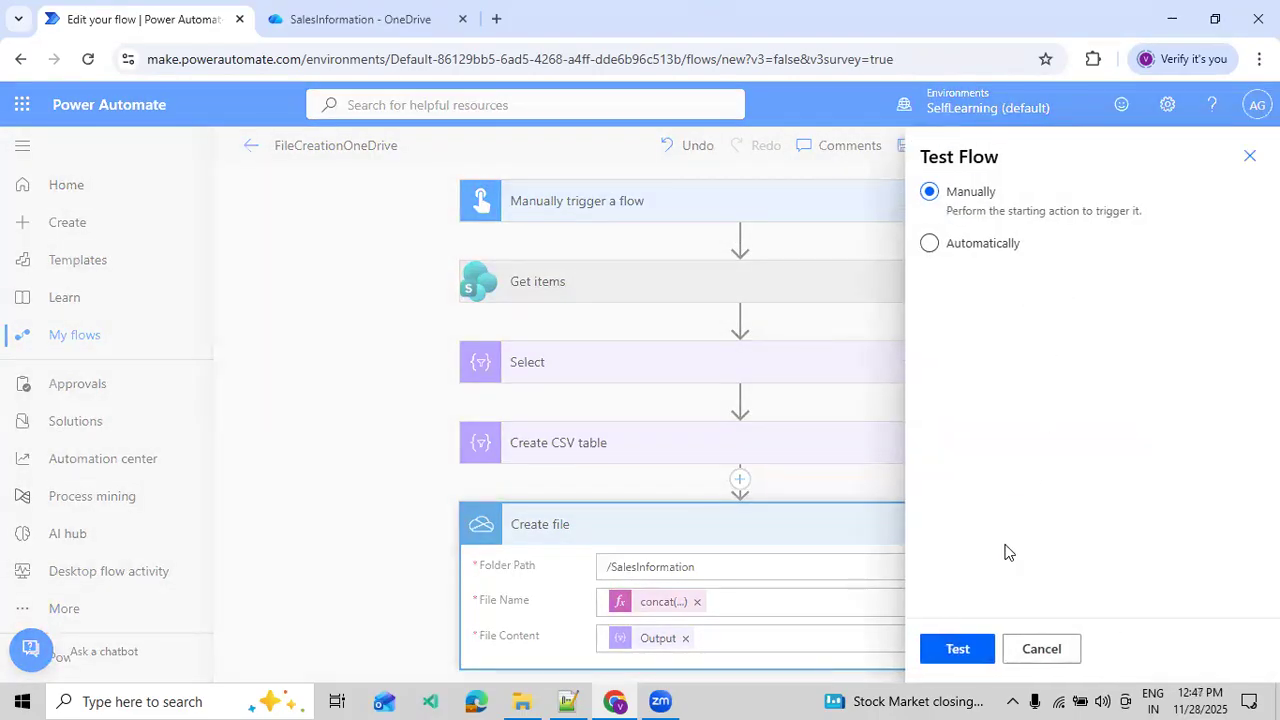
{"action": "left_click", "coordinate": [981, 658]}
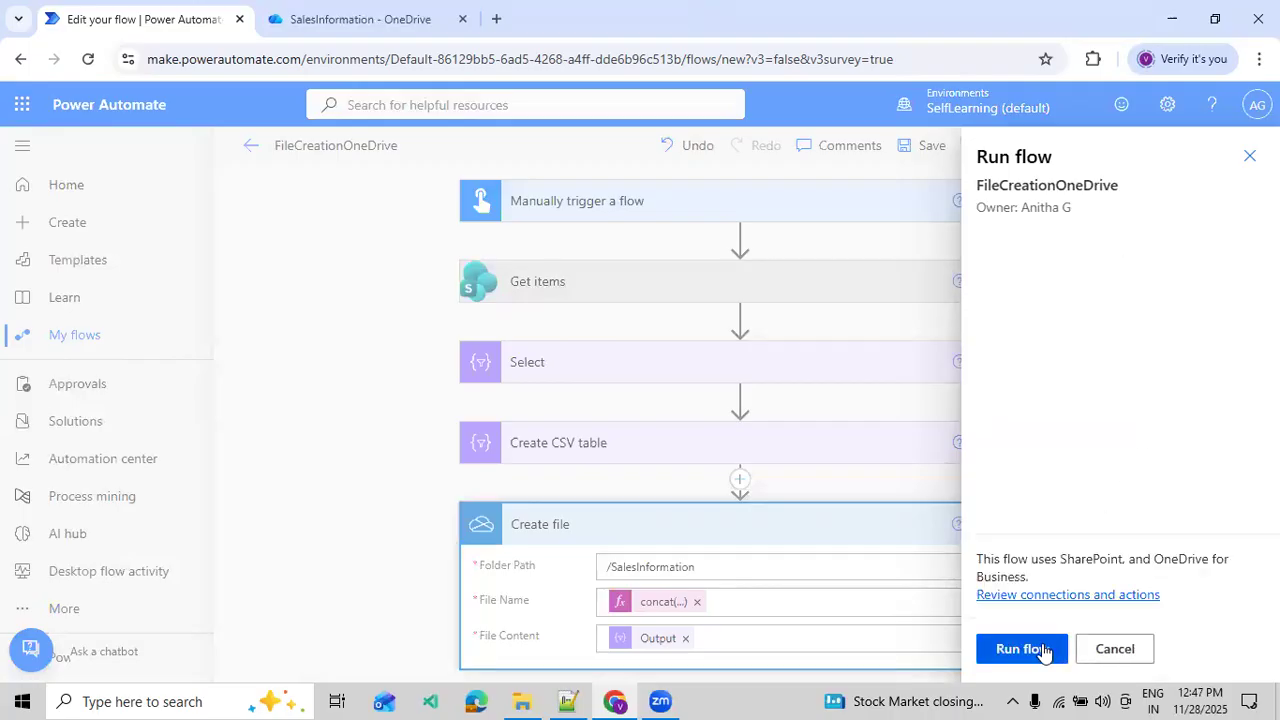
{"action": "left_click", "coordinate": [1040, 650]}
{"action": "left_click", "coordinate": [1013, 649]}
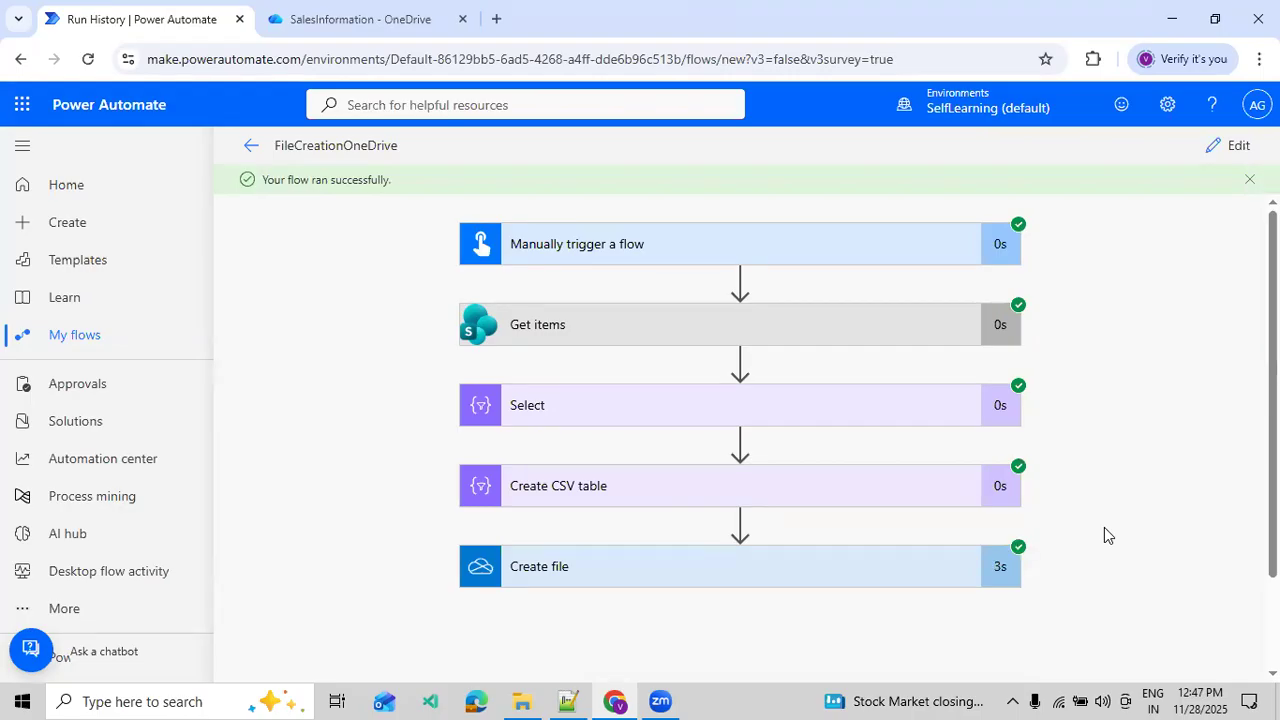
- Open the flow for editing again and run one more manual test to create another timestamped CSV file
{"action": "left_click", "coordinate": [1219, 150]}
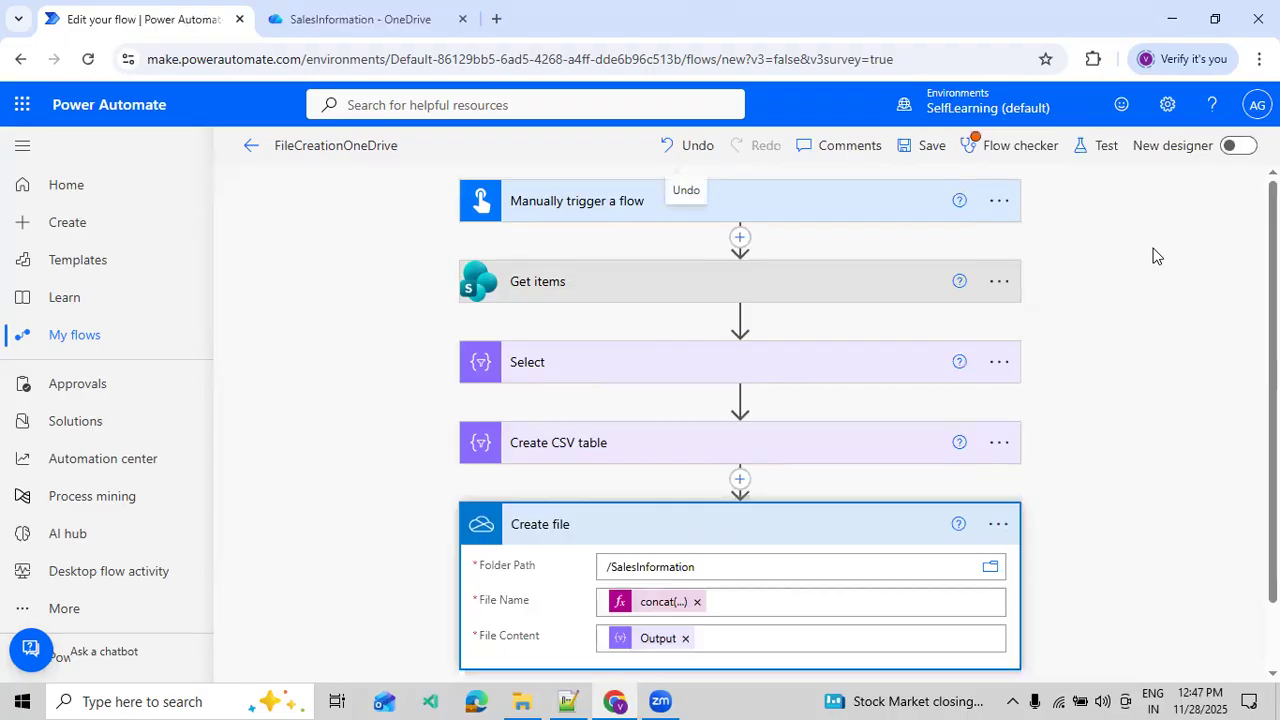
{"action": "left_click", "coordinate": [1101, 150]}
{"action": "left_click", "coordinate": [945, 656]}
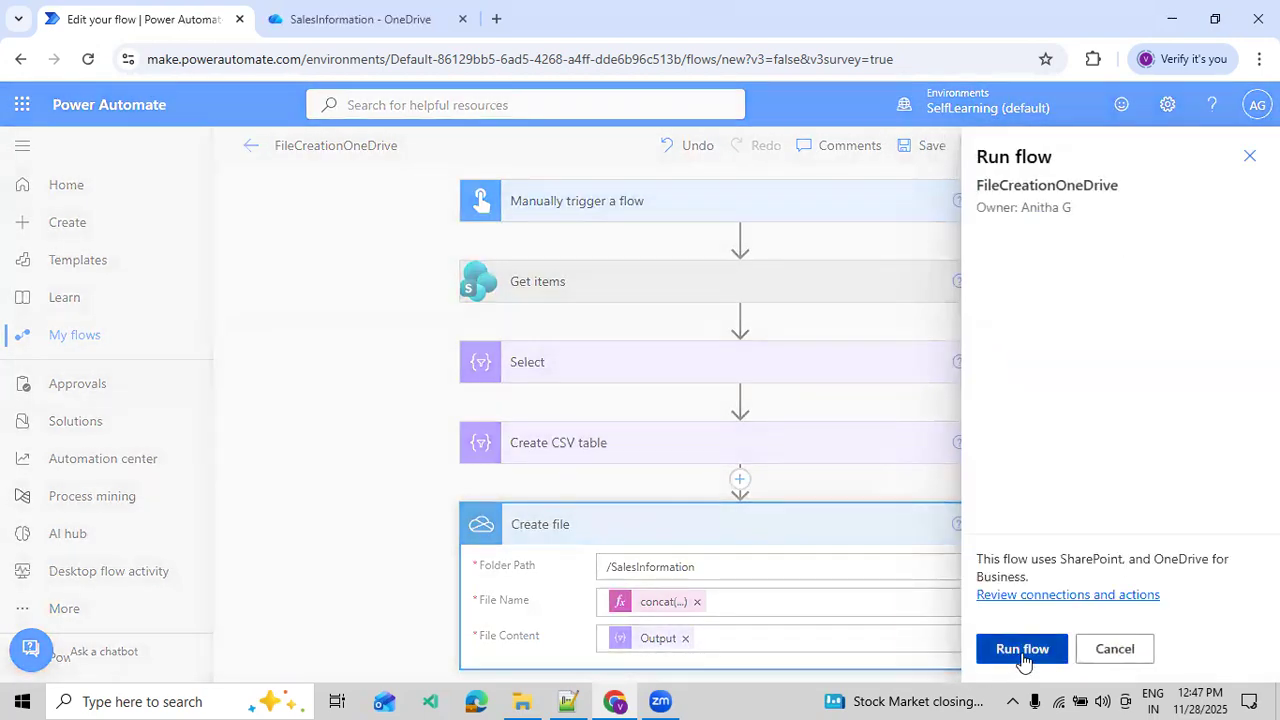
{"action": "left_click", "coordinate": [1025, 656]}
{"action": "left_click", "coordinate": [1028, 652]}
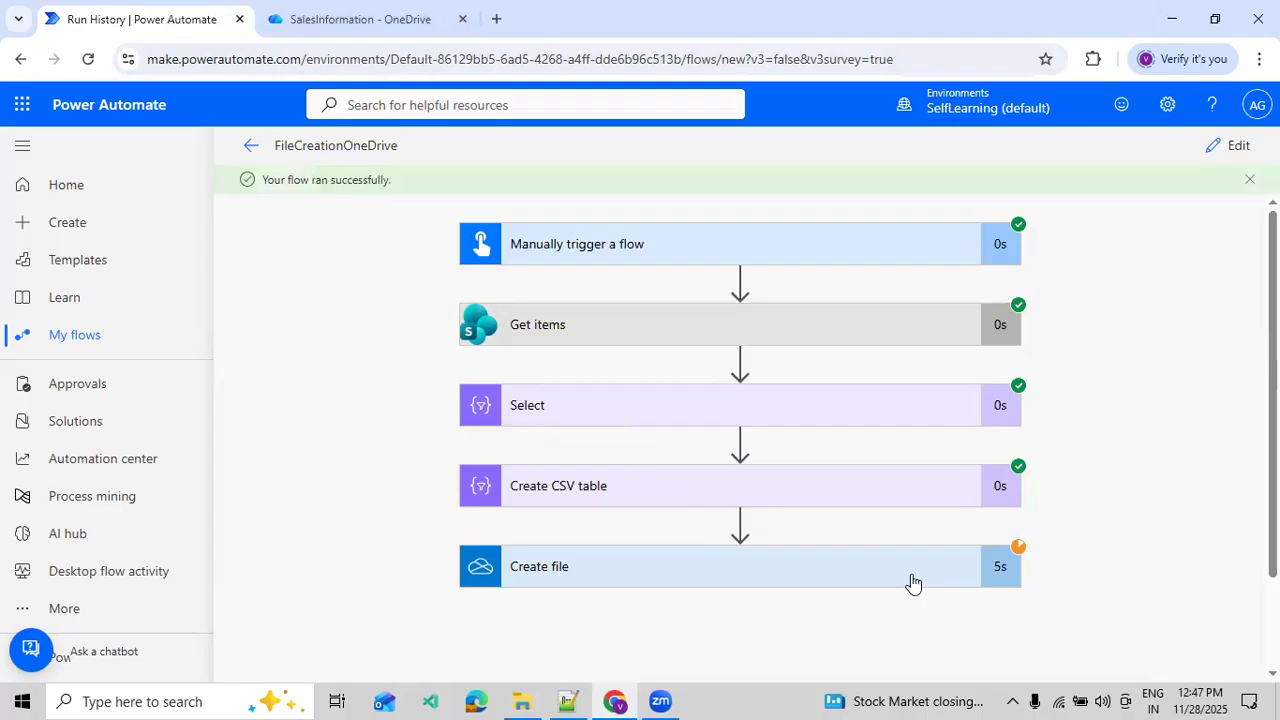
- Reload the SalesInformation folder in OneDrive to check the new Employee_ files, and reopen the flow for editing in Power Automate
{"action": "left_click", "coordinate": [340, 32]}
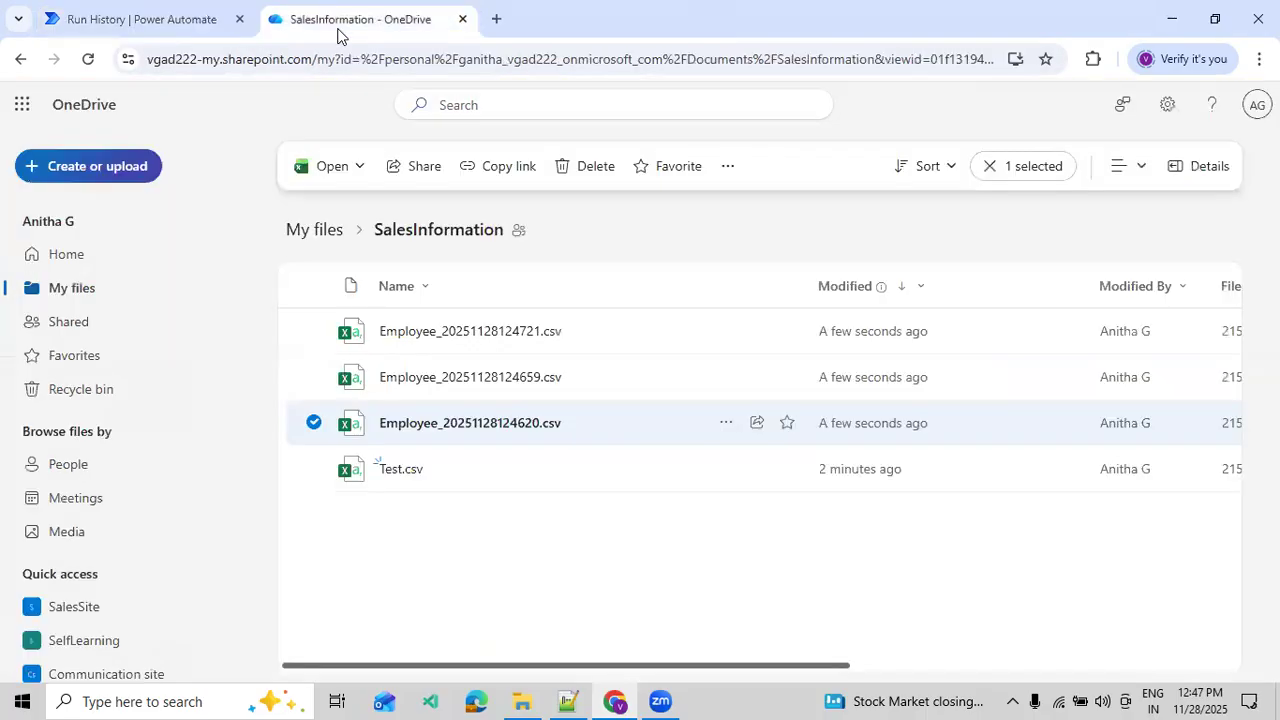
{"action": "left_click", "coordinate": [325, 233]}
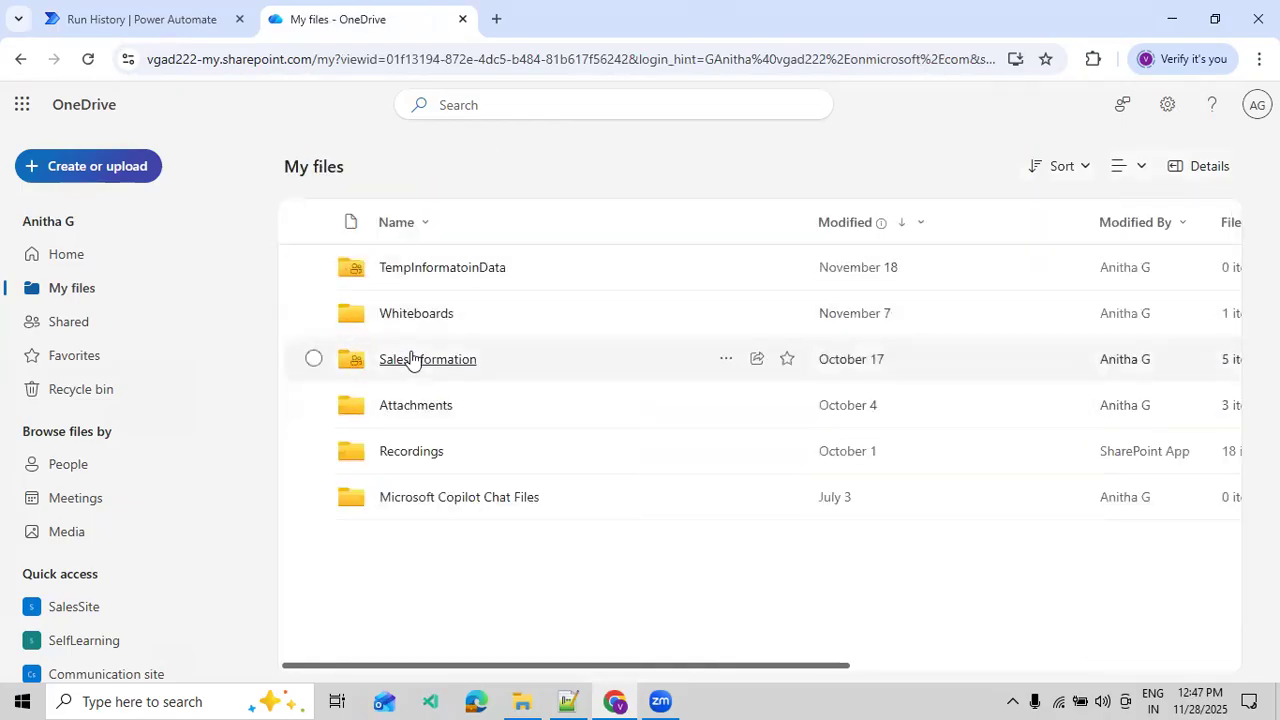
{"action": "left_click", "coordinate": [427, 359]}
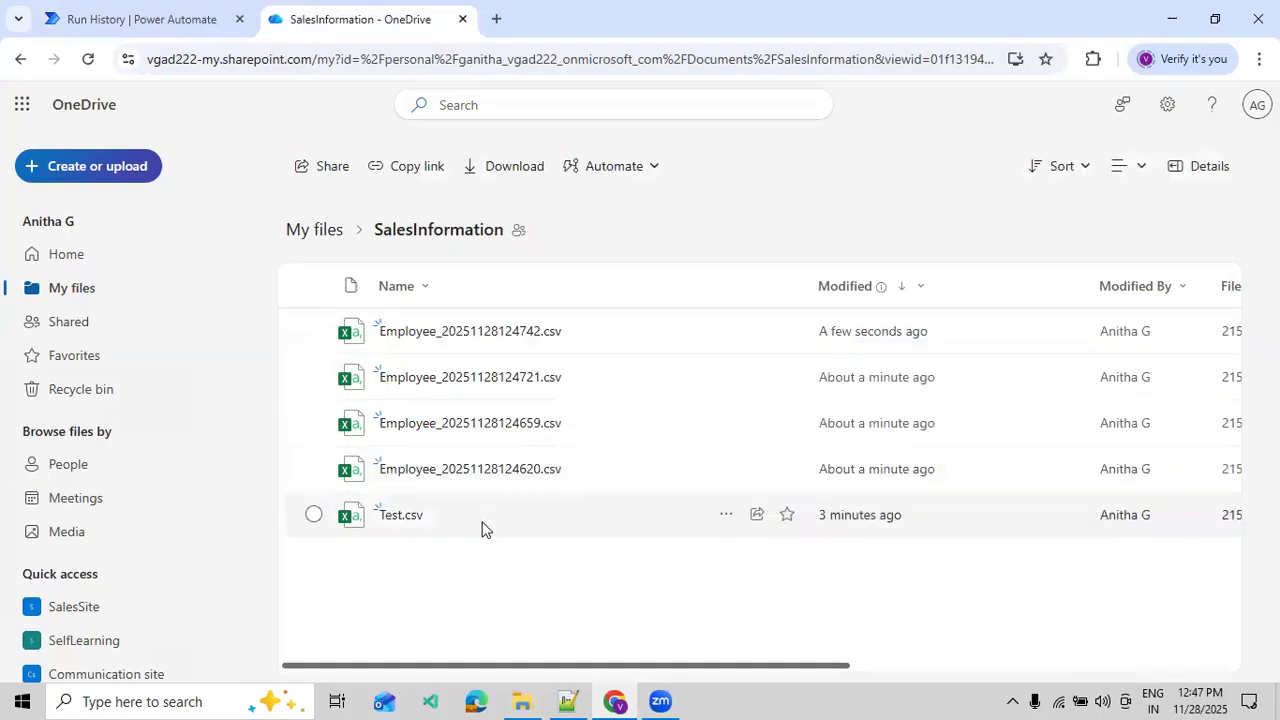
{"action": "left_click", "coordinate": [196, 24]}
{"action": "left_click", "coordinate": [1229, 148]}
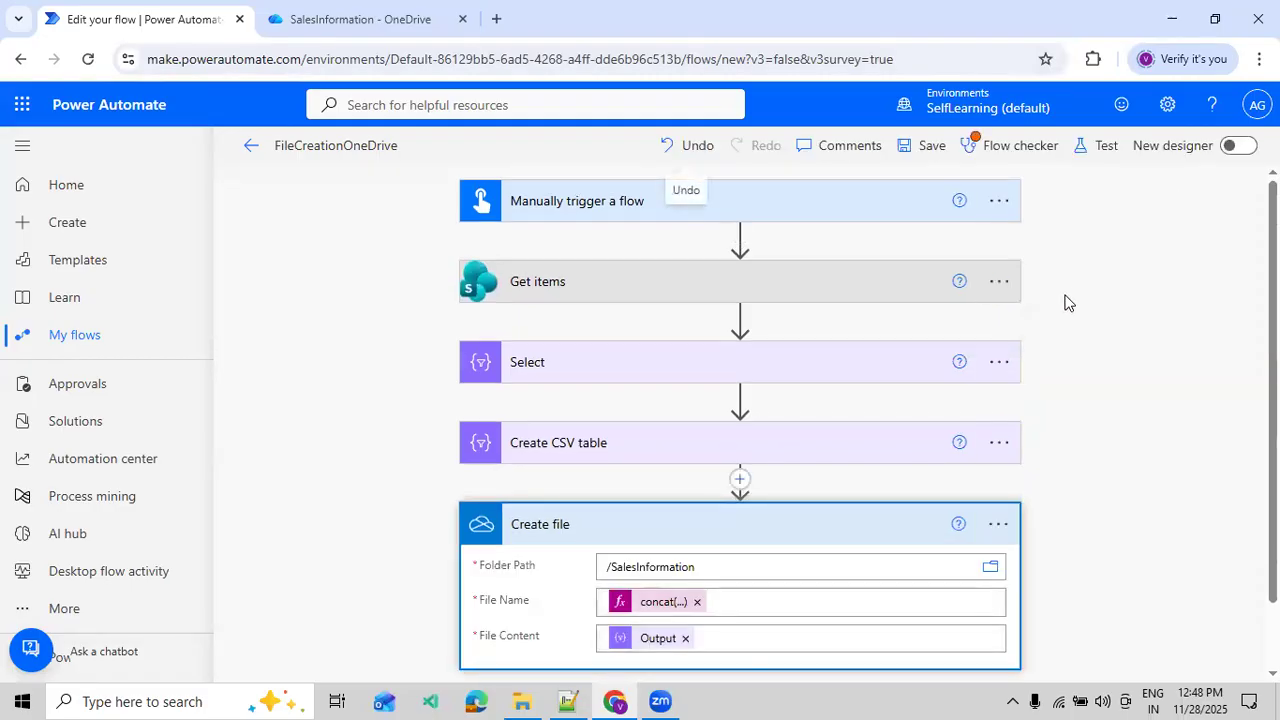
- Switch to OneDrive and compare the contents of the SalesInformation and TempInformatoinData folders under My files
{"action": "left_click", "coordinate": [361, 35]}
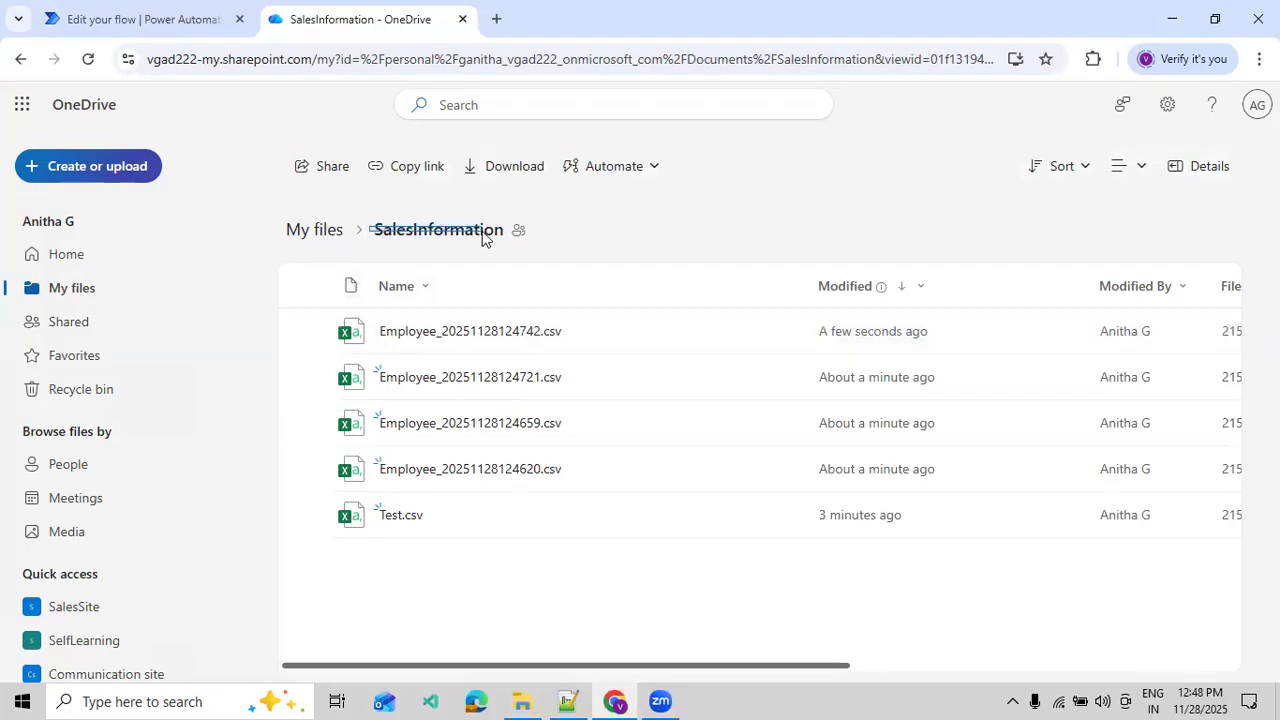
{"action": "left_click", "coordinate": [305, 231]}
{"action": "left_click", "coordinate": [435, 268]}
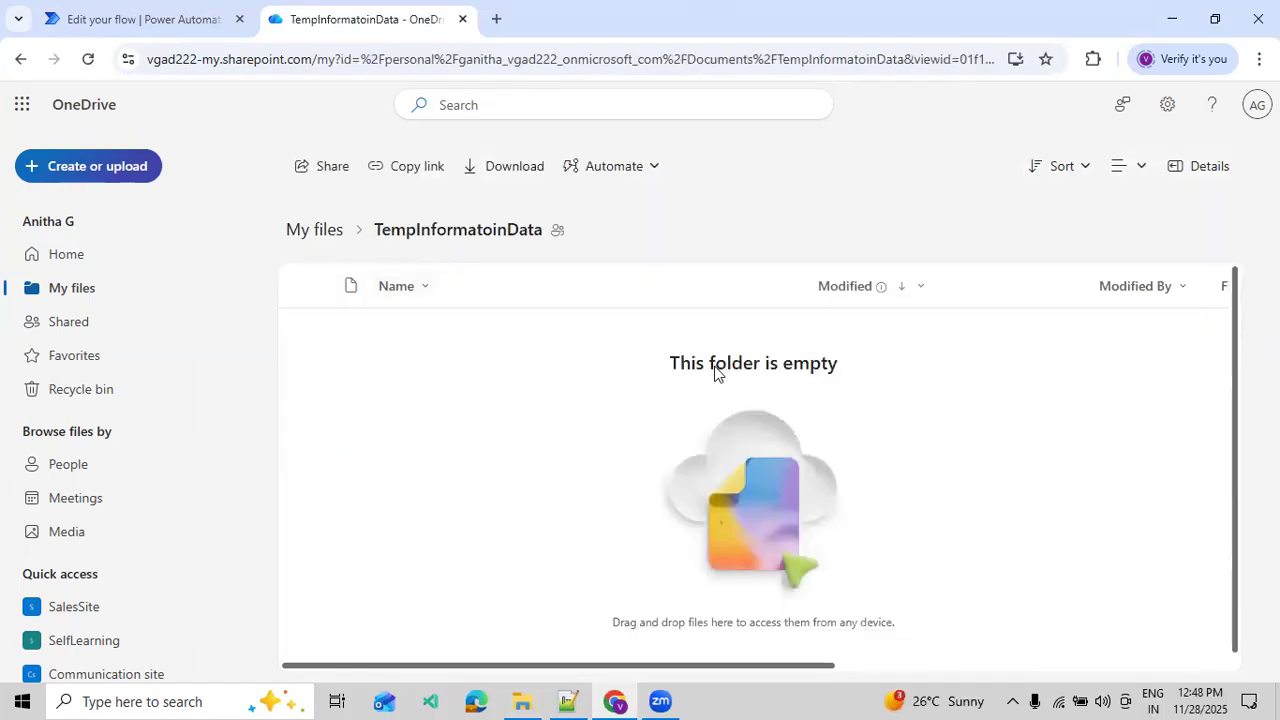
{"action": "left_click", "coordinate": [330, 233]}
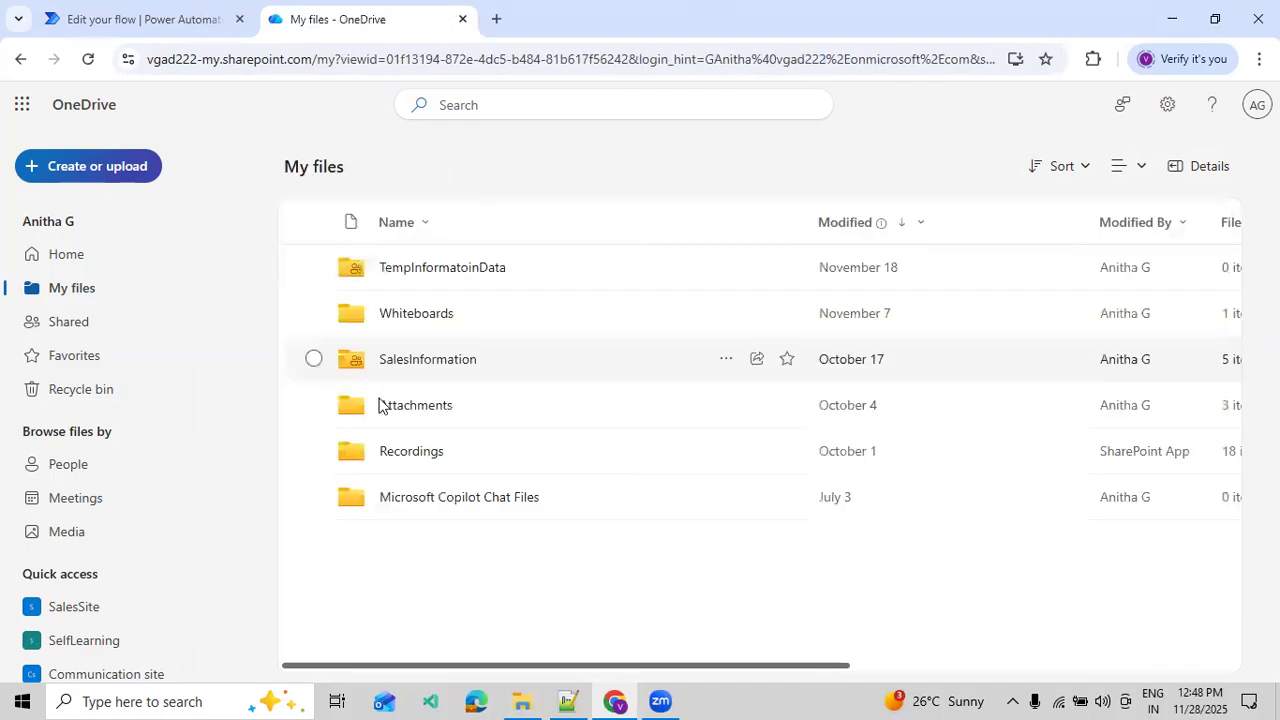
{"action": "left_click", "coordinate": [413, 372]}
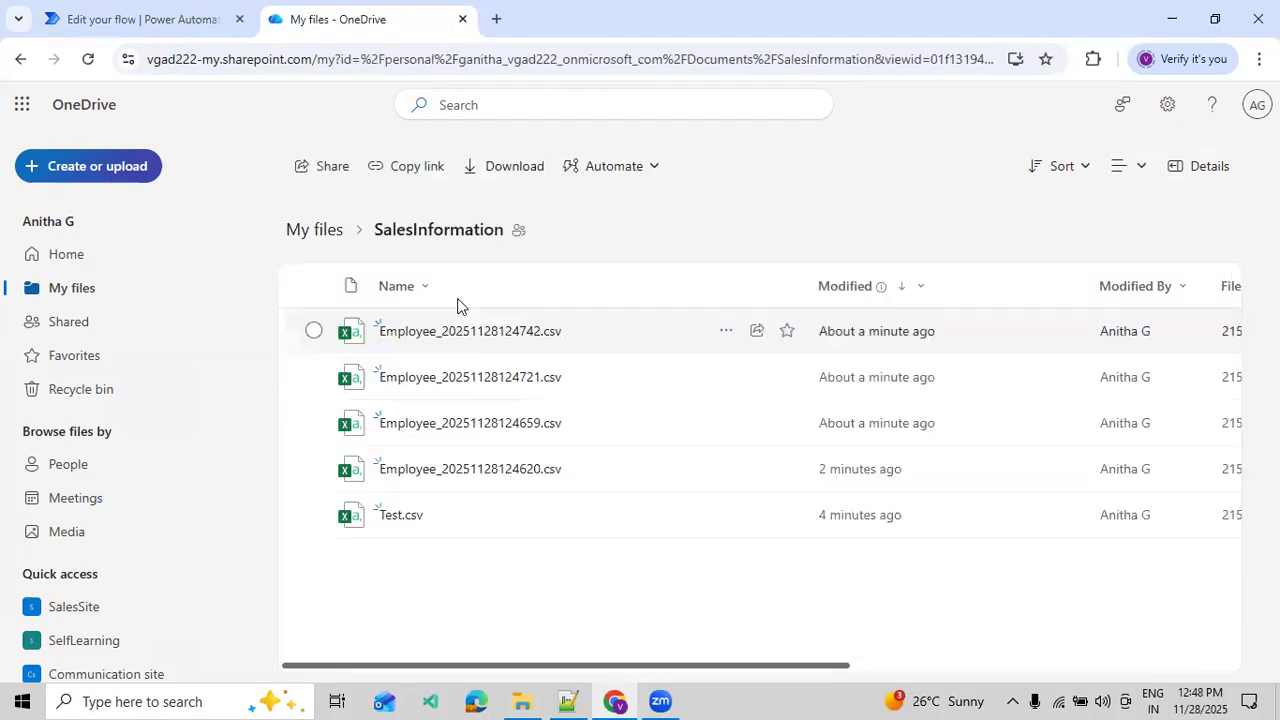
{"action": "key", "text": "alt+Left"}
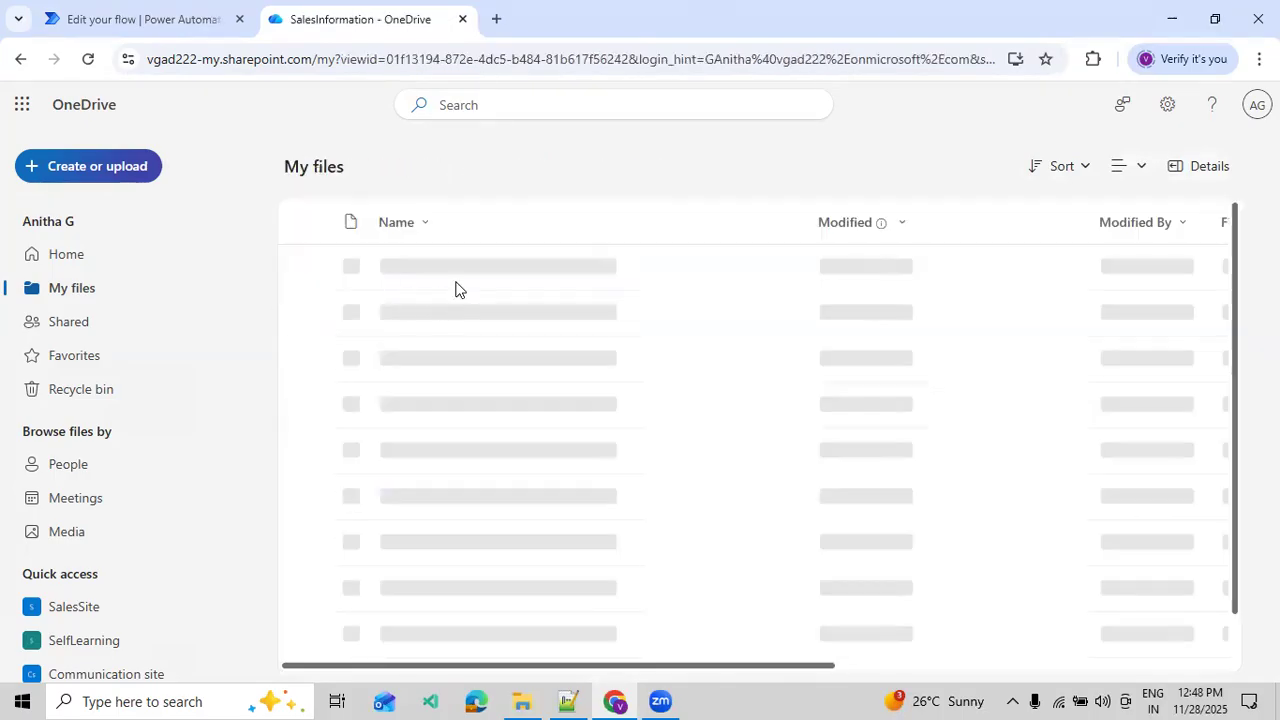
{"action": "left_click", "coordinate": [461, 268]}
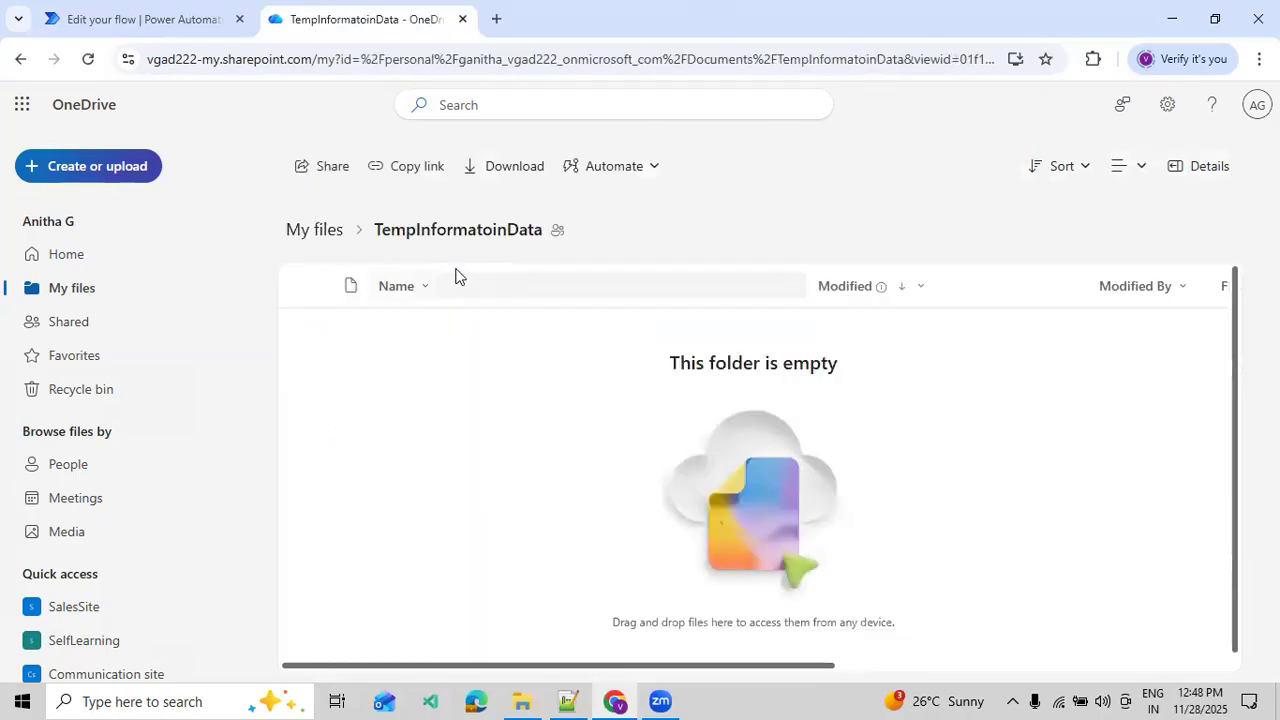
- Switch to Power Automate and delete the Create file and Create CSV table actions from the flow
{"action": "left_click", "coordinate": [190, 16]}
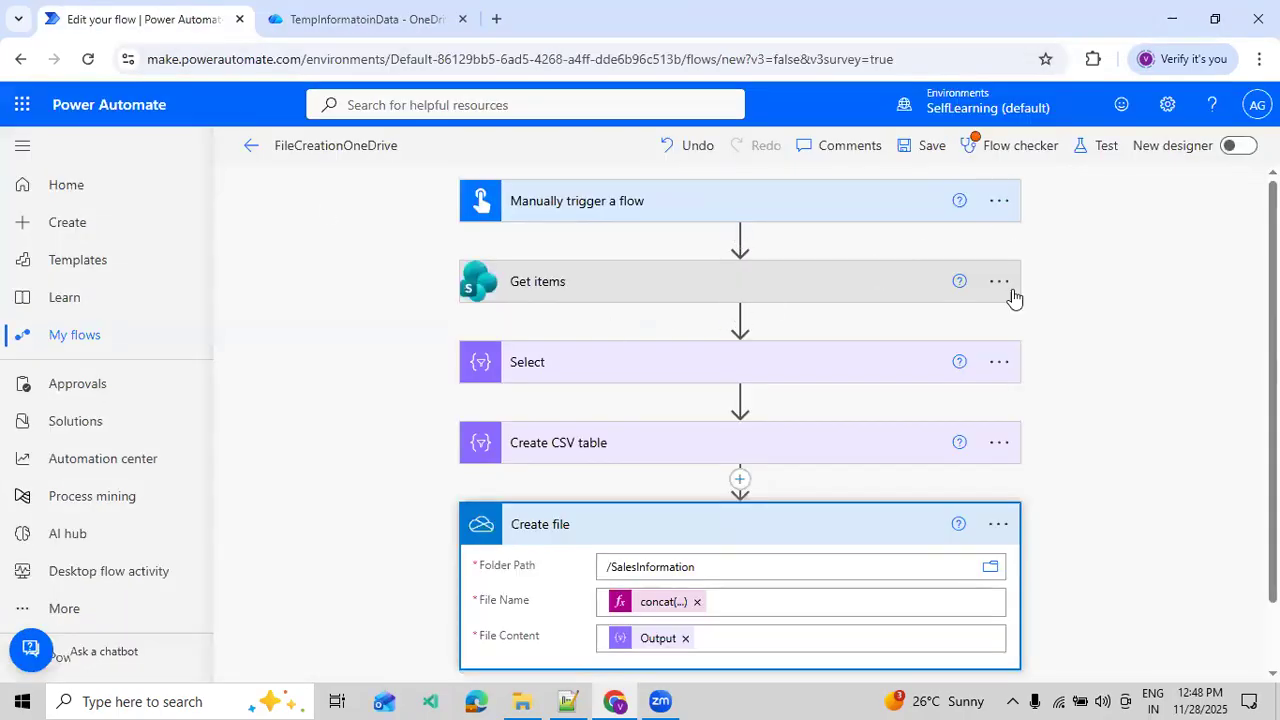
{"action": "left_click", "coordinate": [1000, 522]}
{"action": "left_click", "coordinate": [1060, 521]}
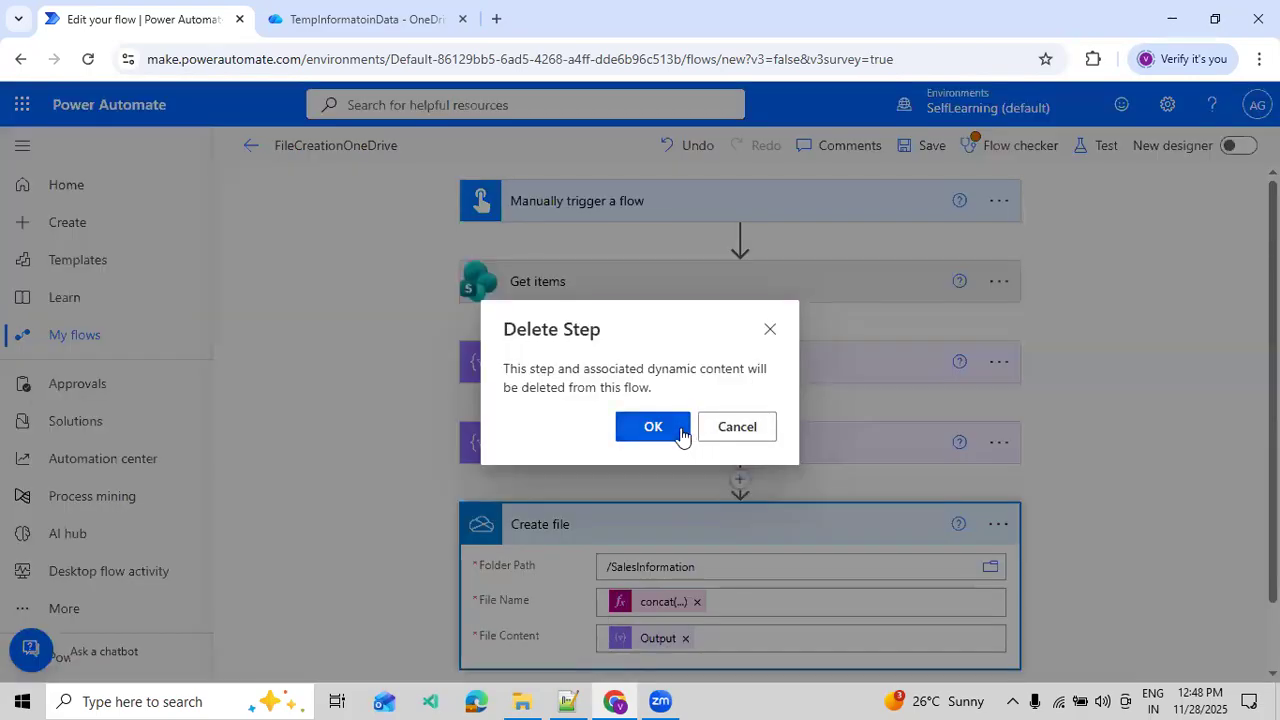
{"action": "left_click", "coordinate": [652, 427]}
{"action": "left_click", "coordinate": [996, 445]}
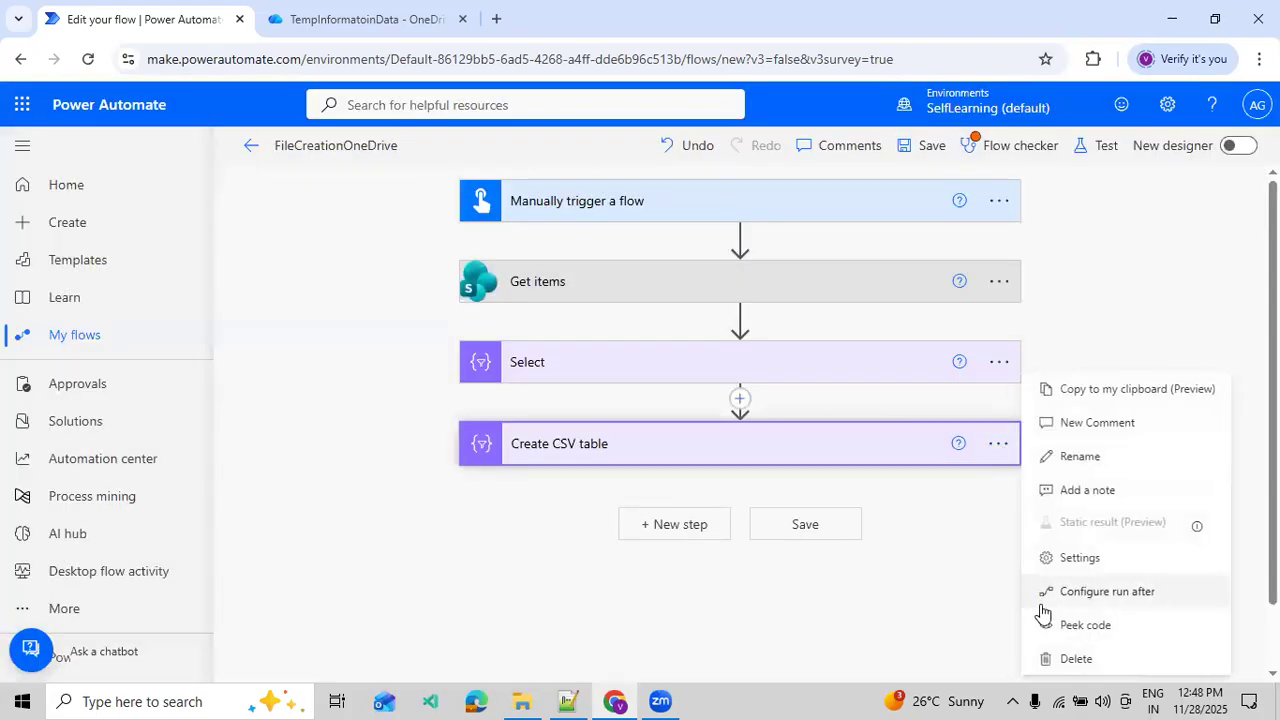
{"action": "left_click", "coordinate": [1050, 659]}
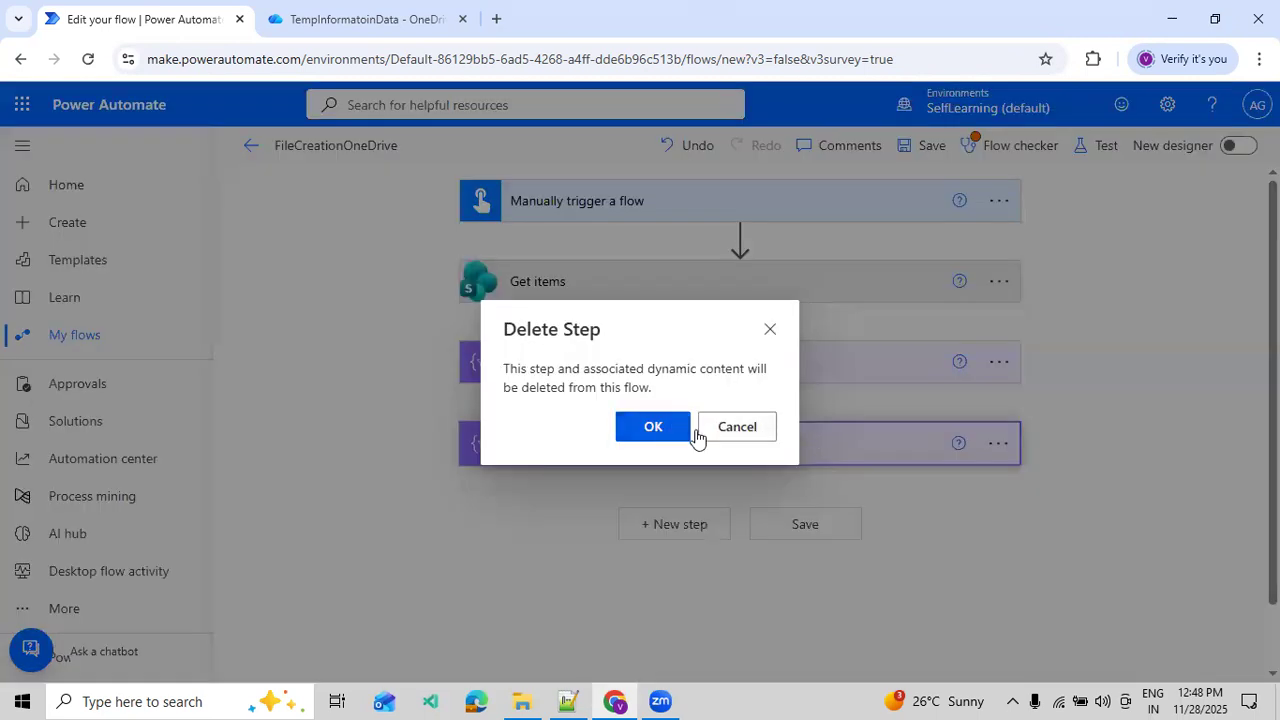
{"action": "left_click", "coordinate": [684, 430]}
- Delete the Select and Get items actions so that only the manual trigger remains in the flow
{"action": "left_click", "coordinate": [998, 364]}
{"action": "left_click", "coordinate": [1074, 628]}
{"action": "key", "text": "Return"}
{"action": "left_click", "coordinate": [998, 282]}
{"action": "left_click", "coordinate": [1050, 560]}
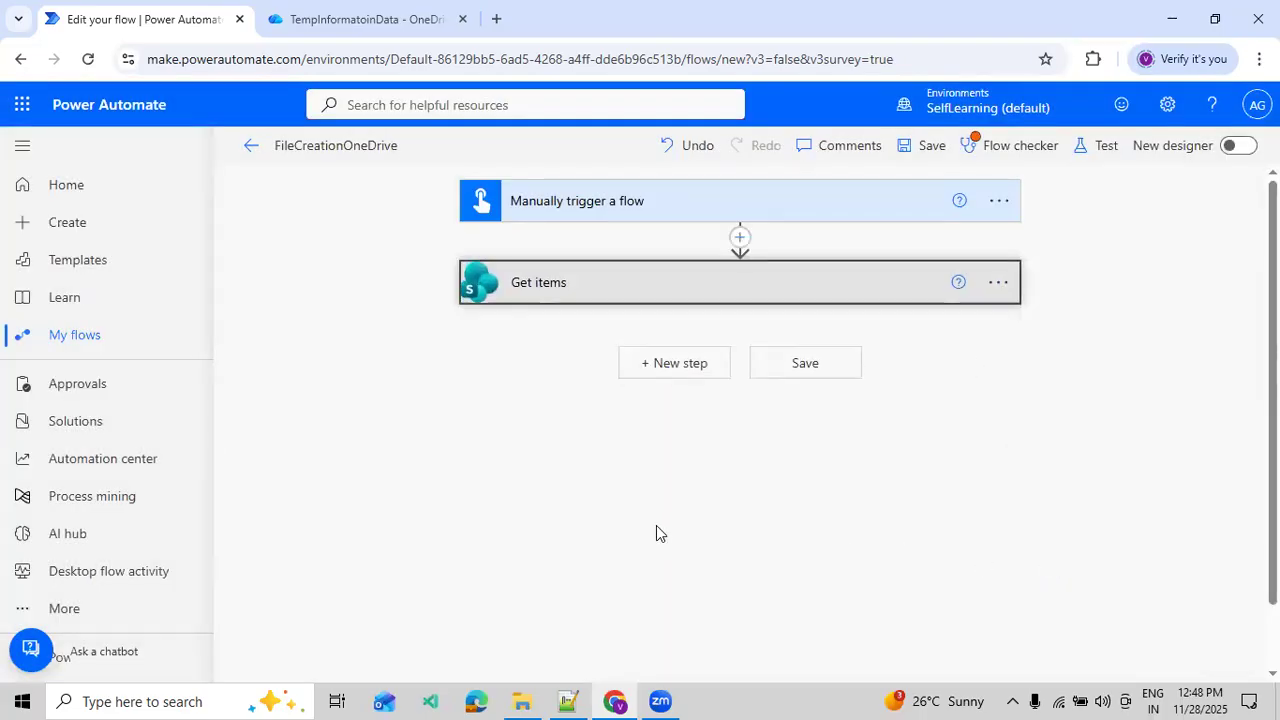
{"action": "left_click", "coordinate": [626, 432]}
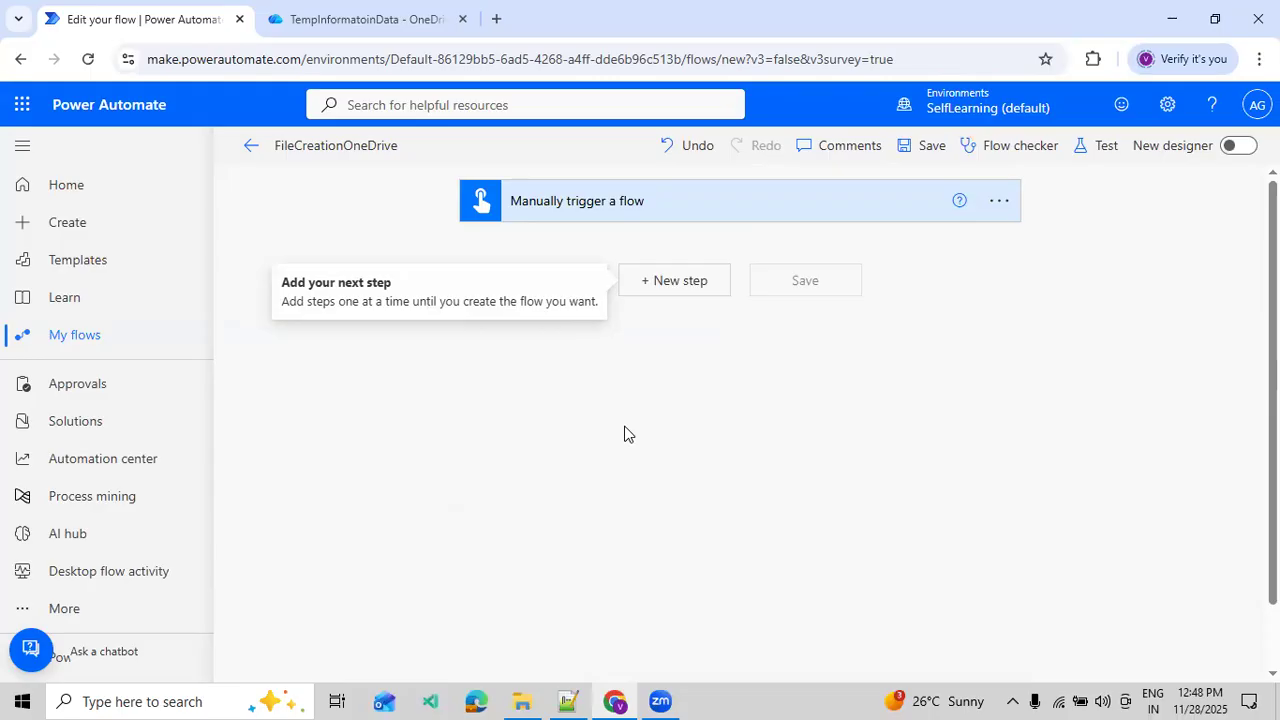
- Add the OneDrive for Business action List files in folder as a new step after the manual trigger
{"action": "left_click", "coordinate": [640, 282]}
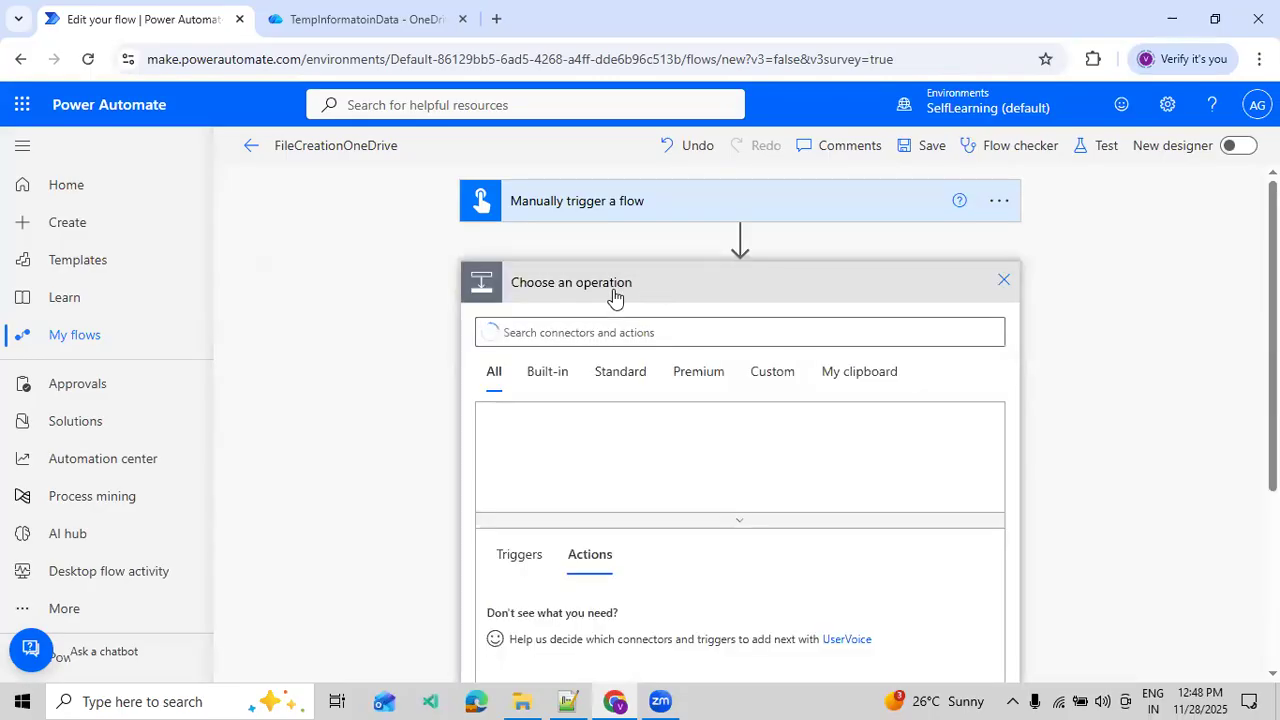
{"action": "type", "text": "o"}
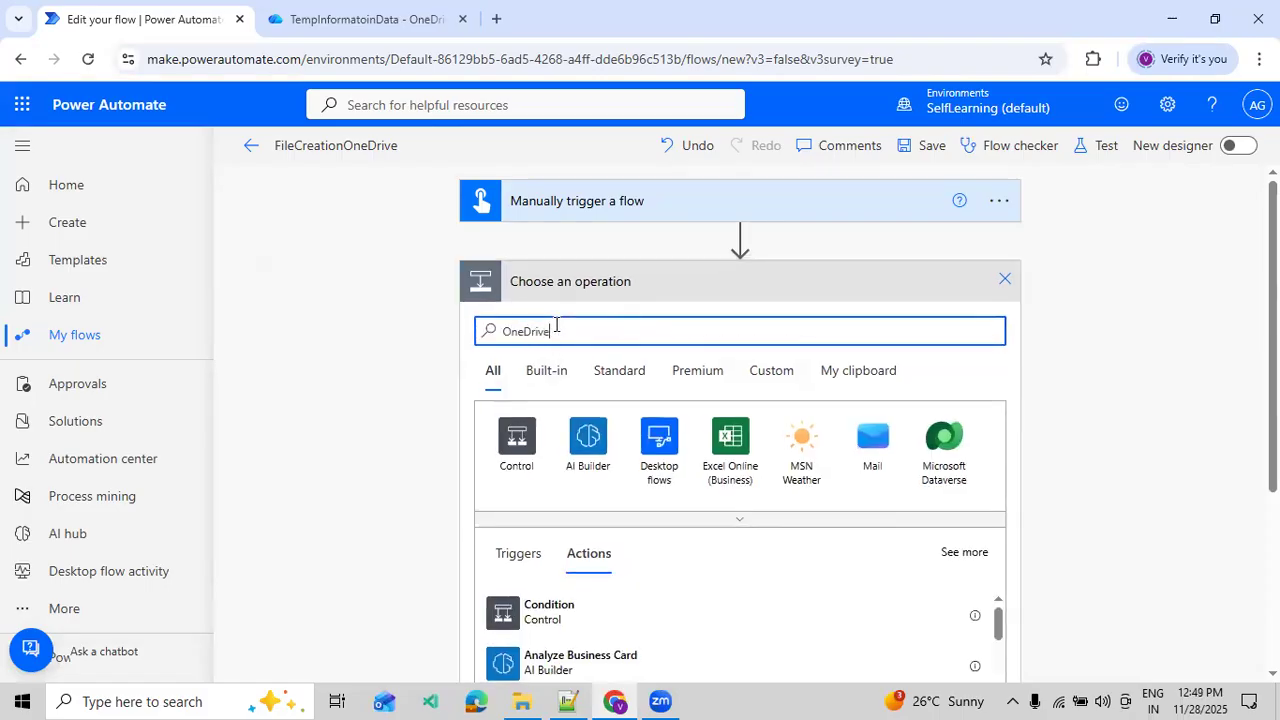
{"action": "left_click", "coordinate": [516, 455]}
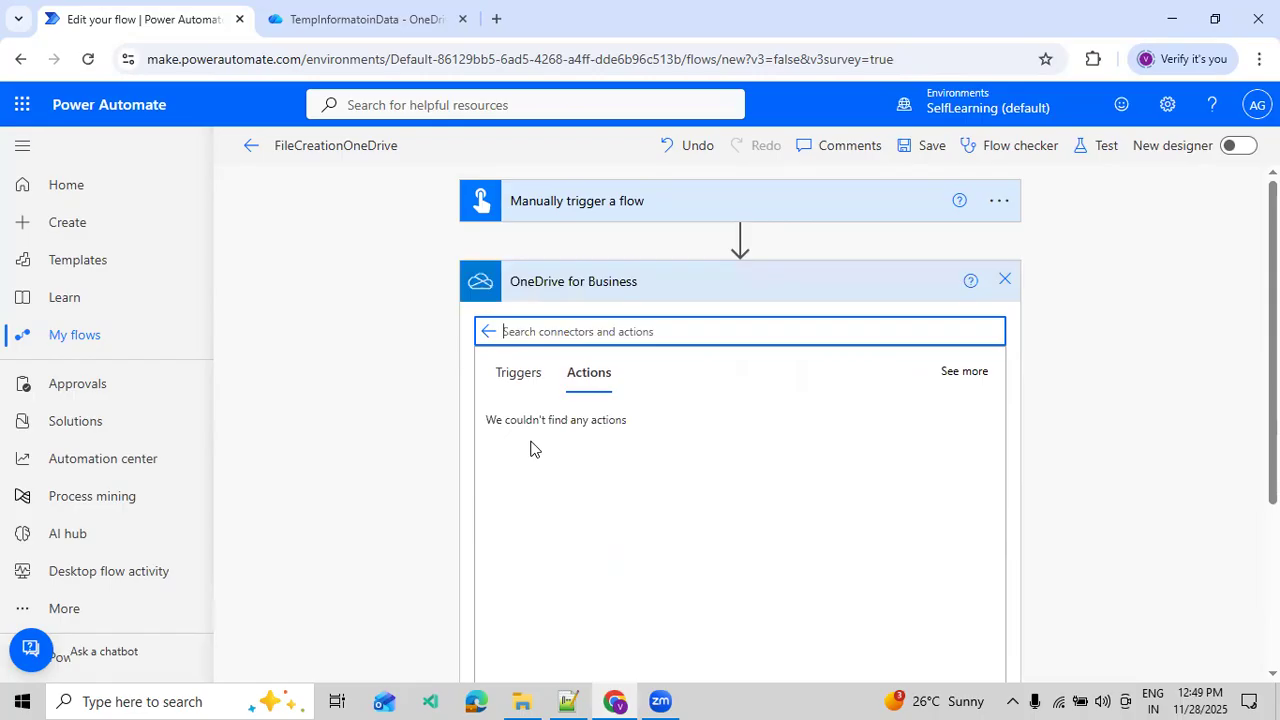
{"action": "type", "text": "list file"}
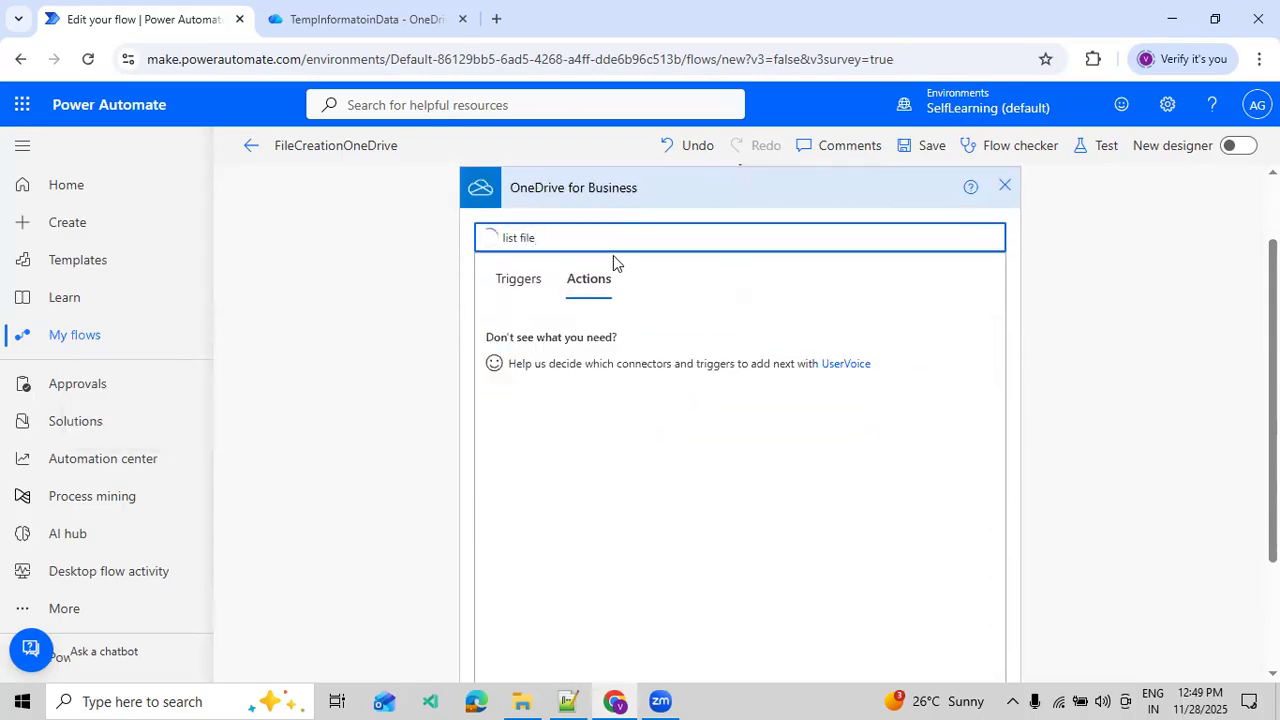
{"action": "left_click", "coordinate": [606, 345]}
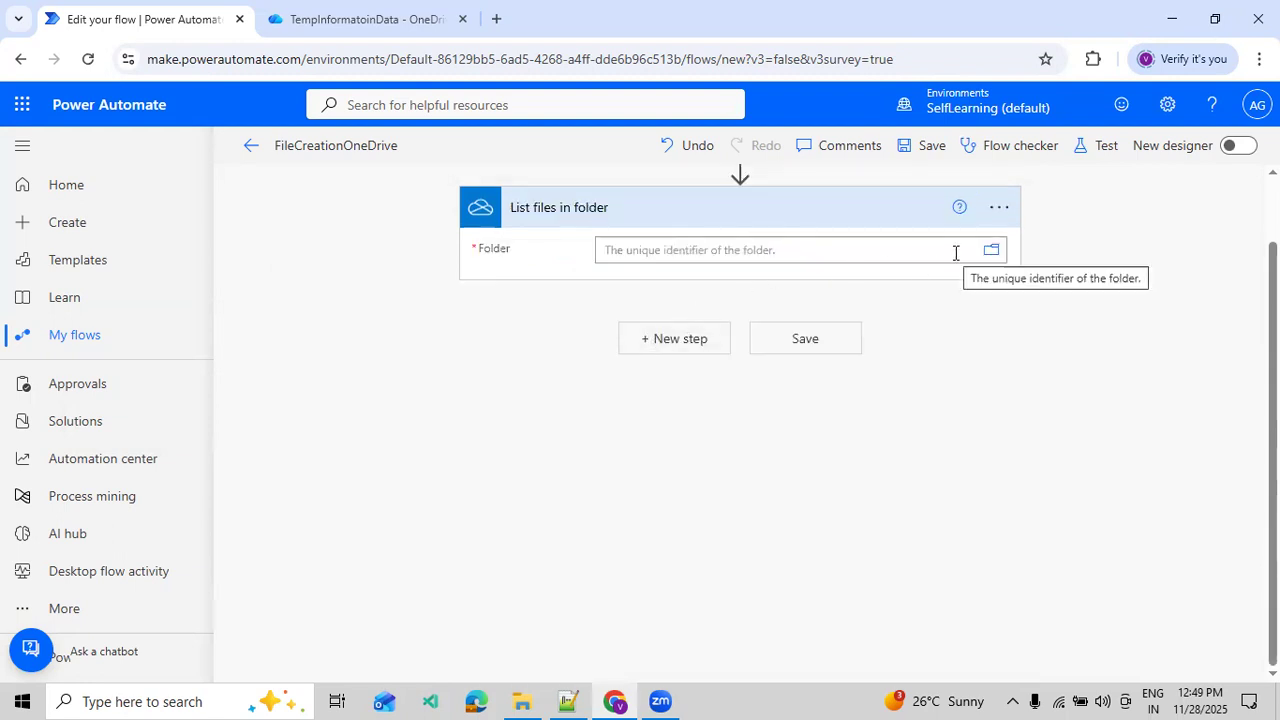
- Set the folder of the List files in folder action to /SalesInformation by browsing from Root
{"action": "left_click", "coordinate": [990, 251]}
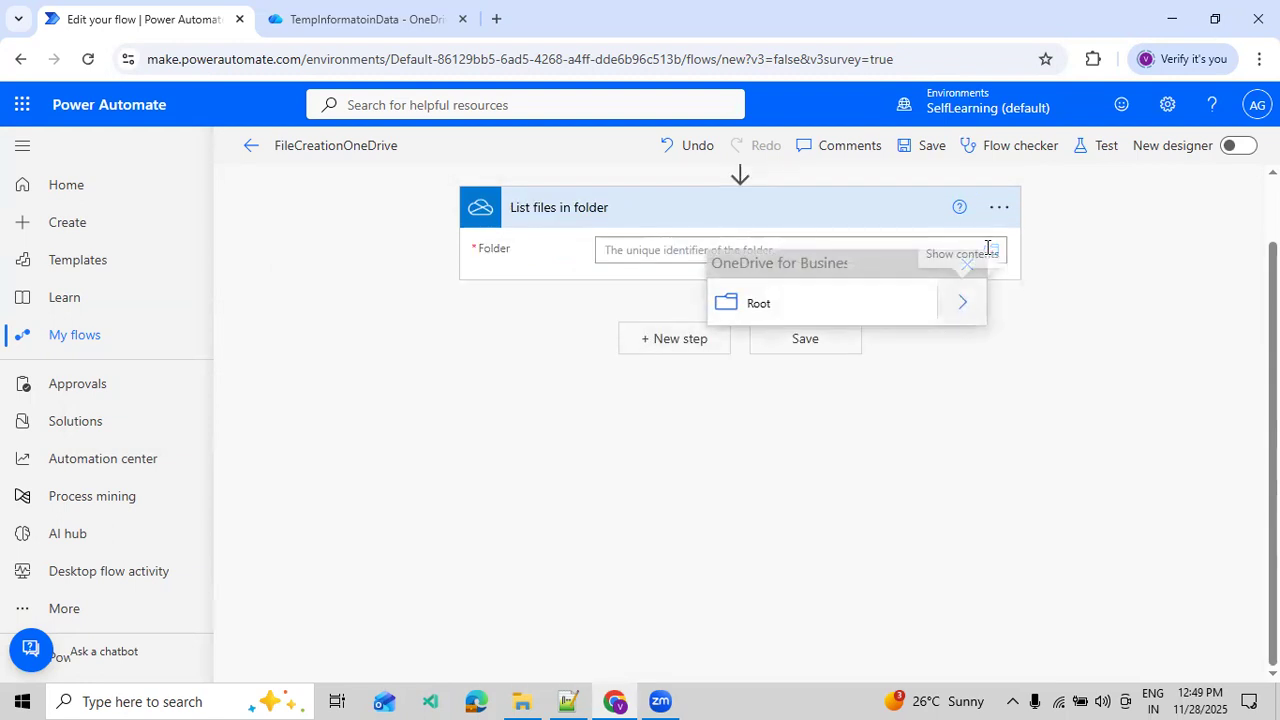
{"action": "left_click", "coordinate": [966, 308]}
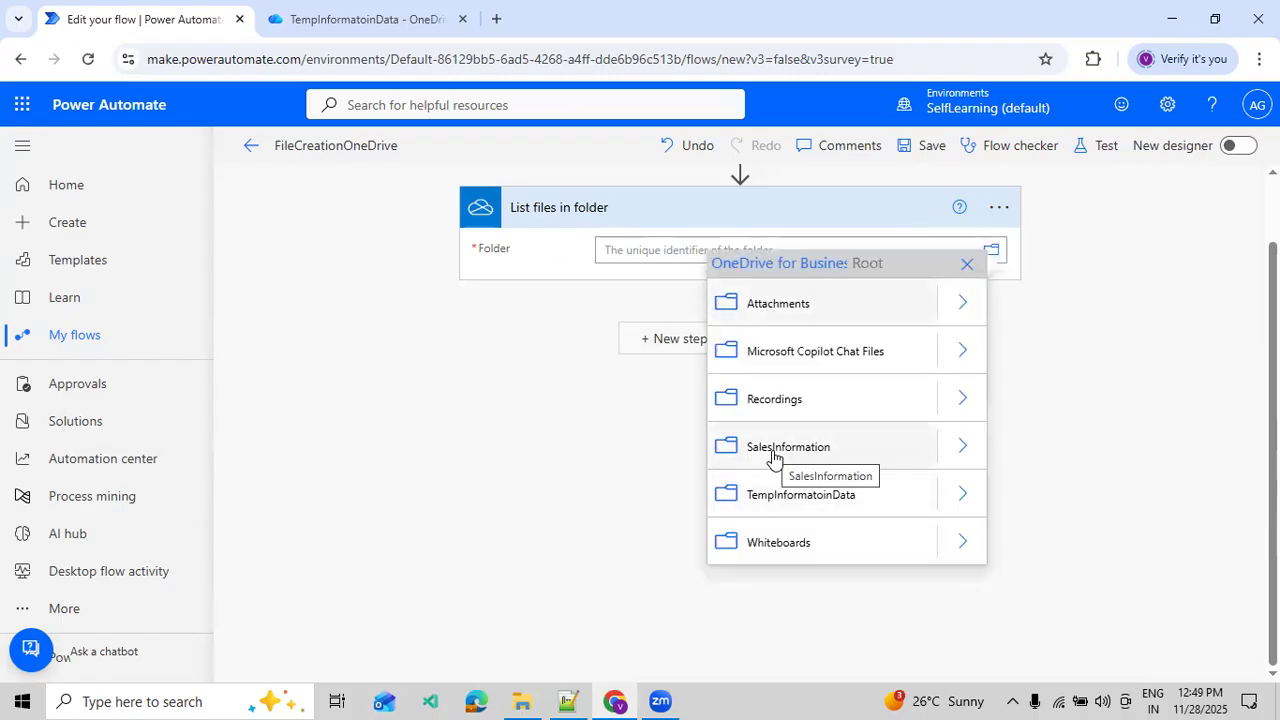
{"action": "left_click", "coordinate": [772, 450]}
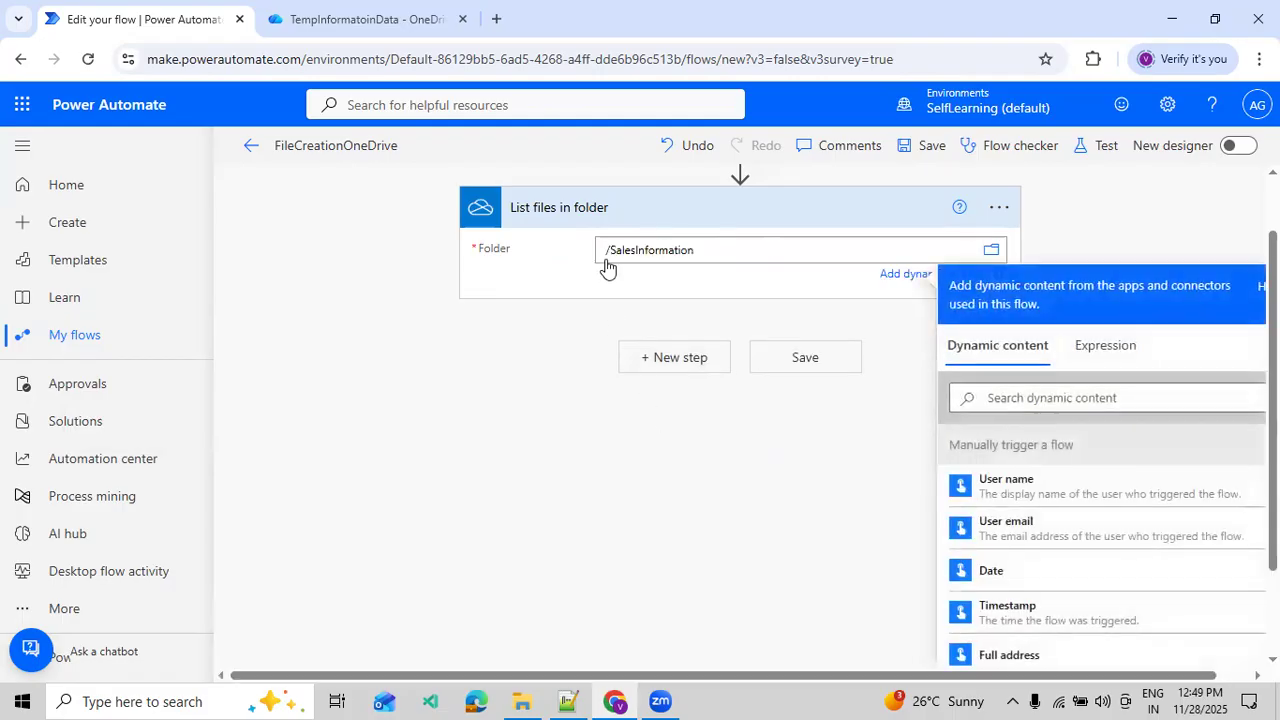
{"action": "left_click", "coordinate": [1086, 204]}
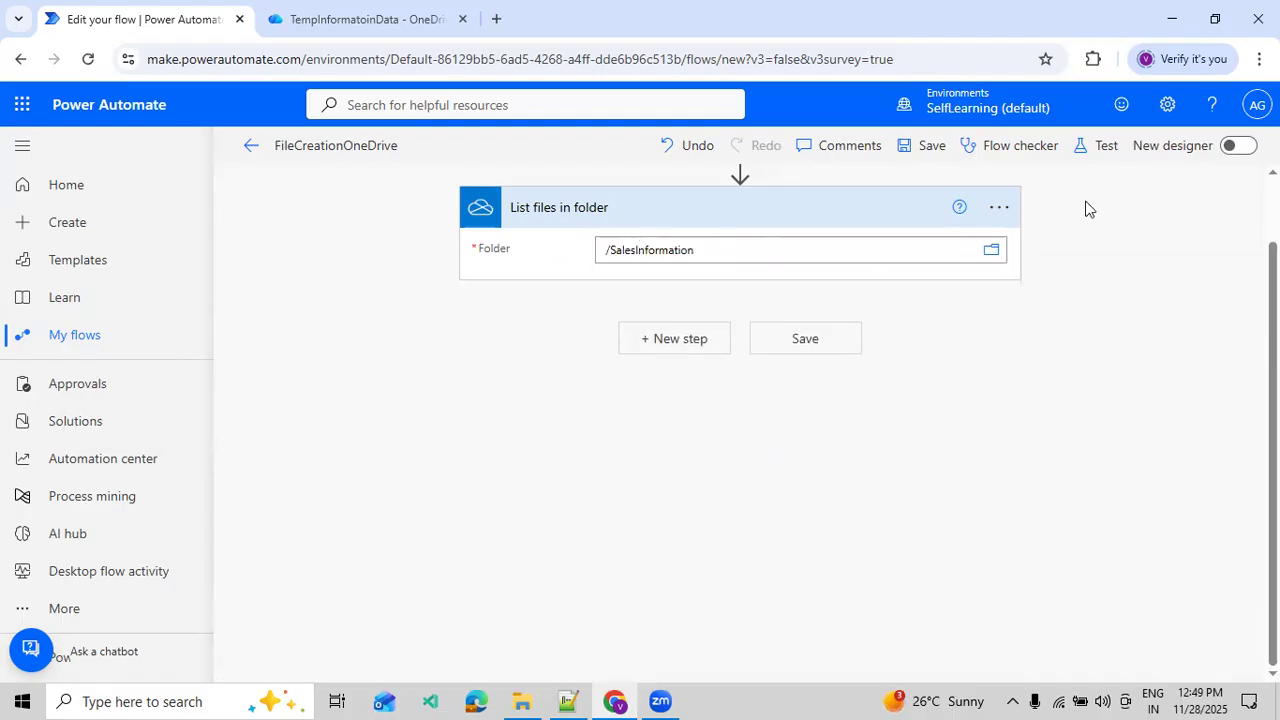
- Save the flow and run a manual test of the List files in folder action
{"action": "left_click", "coordinate": [1098, 145]}
{"action": "left_click", "coordinate": [963, 650]}
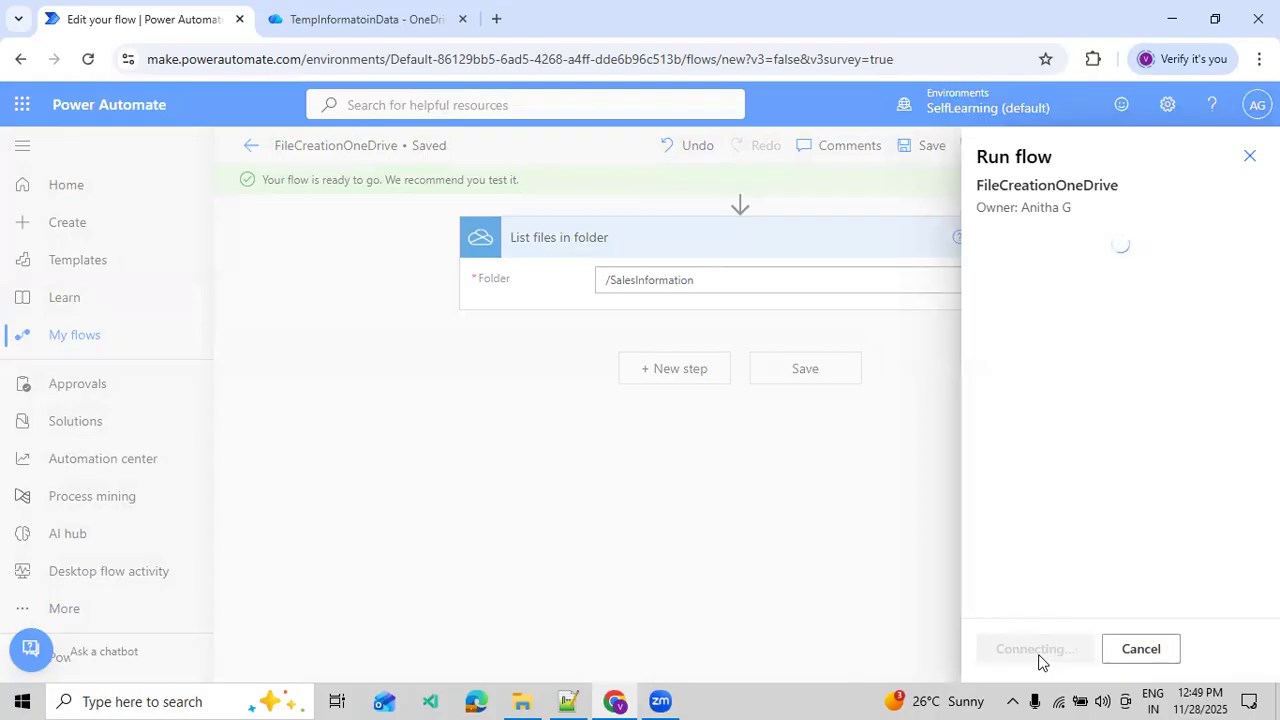
{"action": "left_click", "coordinate": [1038, 660]}
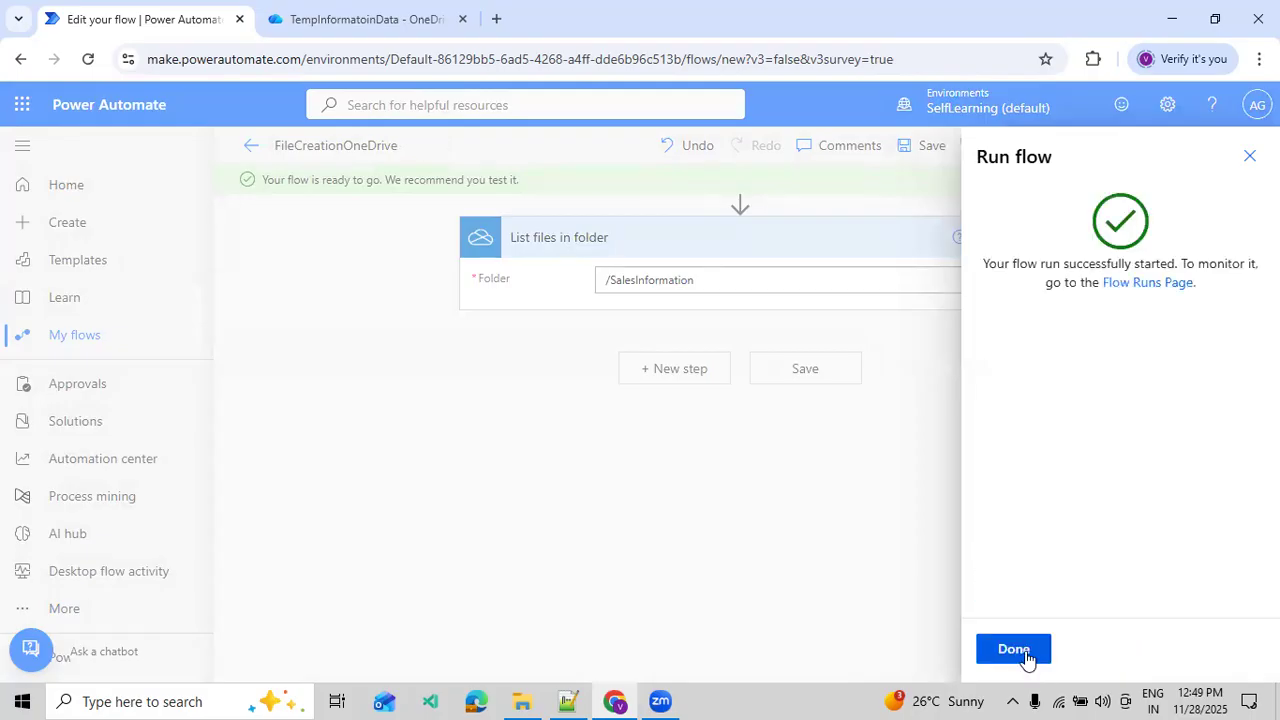
{"action": "left_click", "coordinate": [1030, 660]}
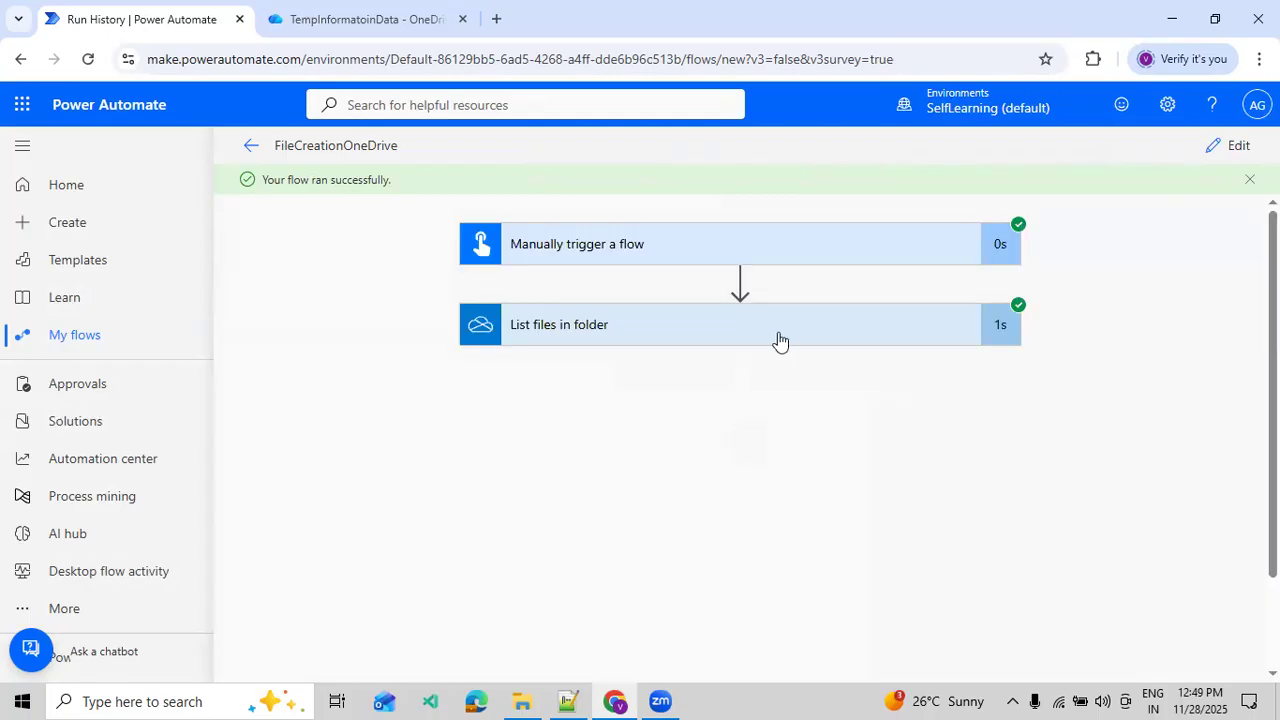
- Examine the raw outputs of the List files in folder action, checking the name properties of each returned file
{"action": "left_click", "coordinate": [780, 341]}
{"action": "scroll", "coordinate": [922, 542], "scroll_direction": "down", "scroll_amount": 2}
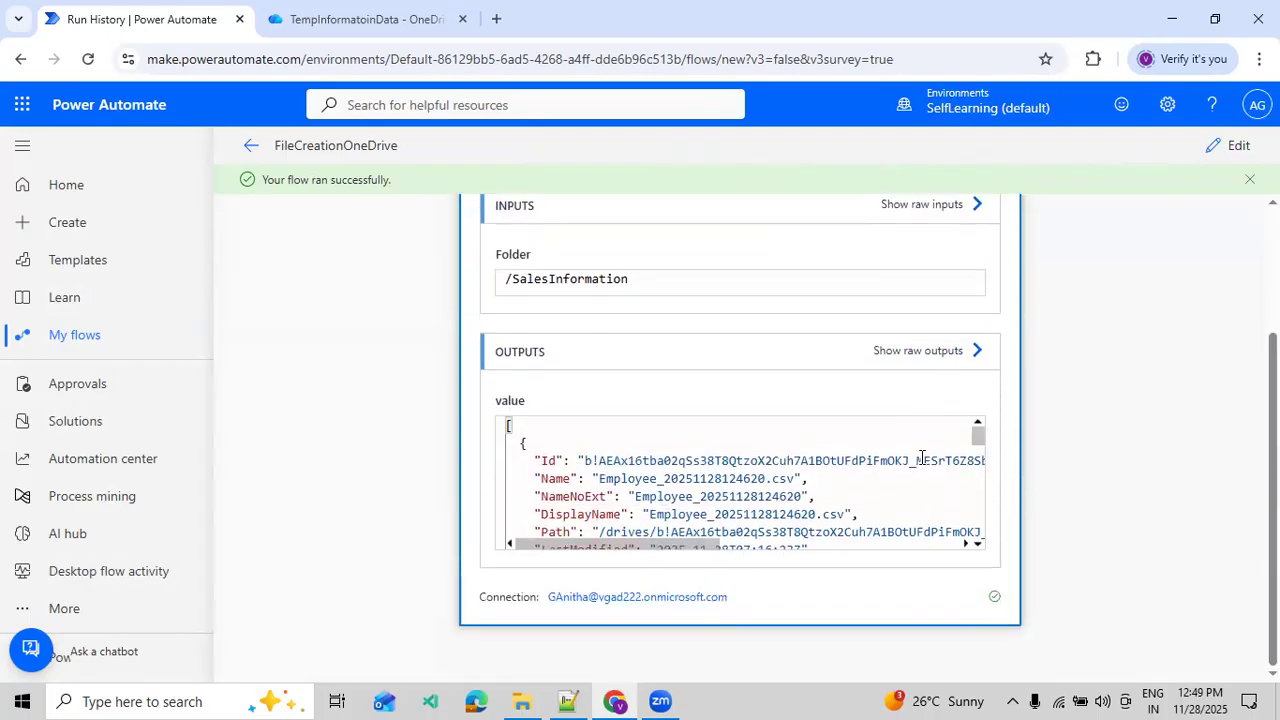
{"action": "left_click", "coordinate": [916, 351]}
{"action": "scroll", "coordinate": [946, 408], "scroll_direction": "down", "scroll_amount": 3}
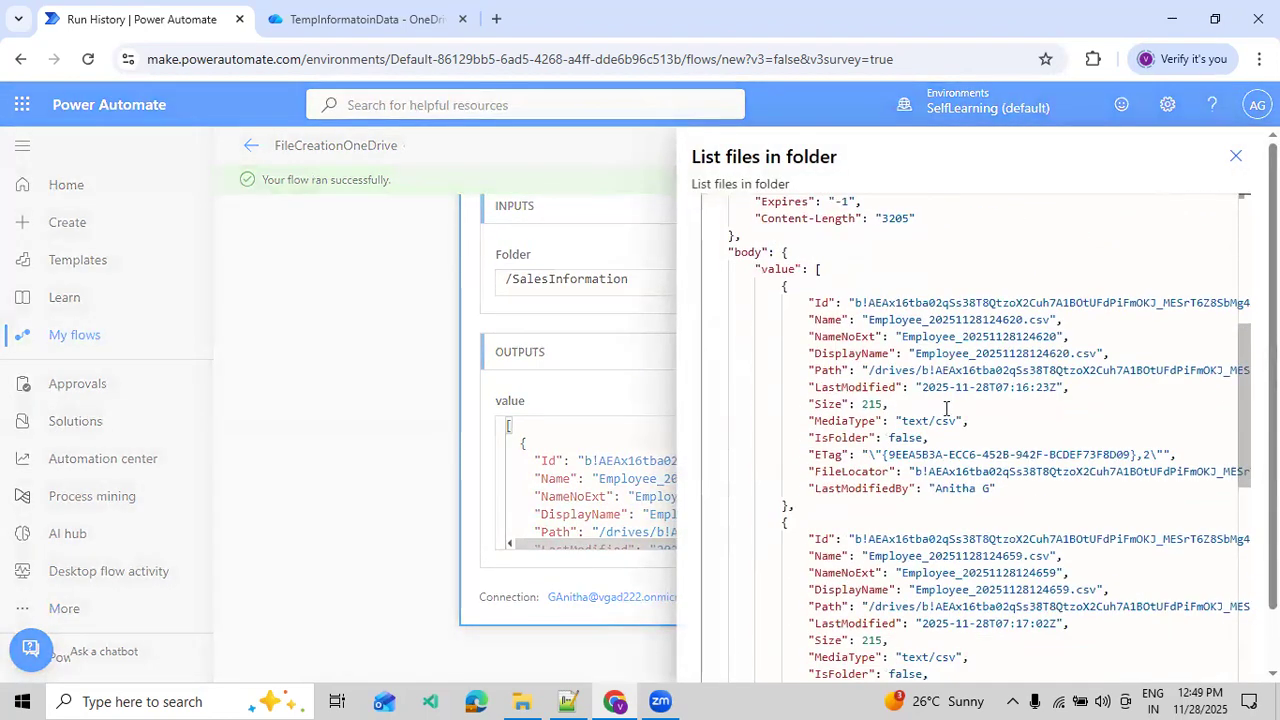
{"action": "left_click_drag", "start_coordinate": [806, 351], "coordinate": [852, 320]}
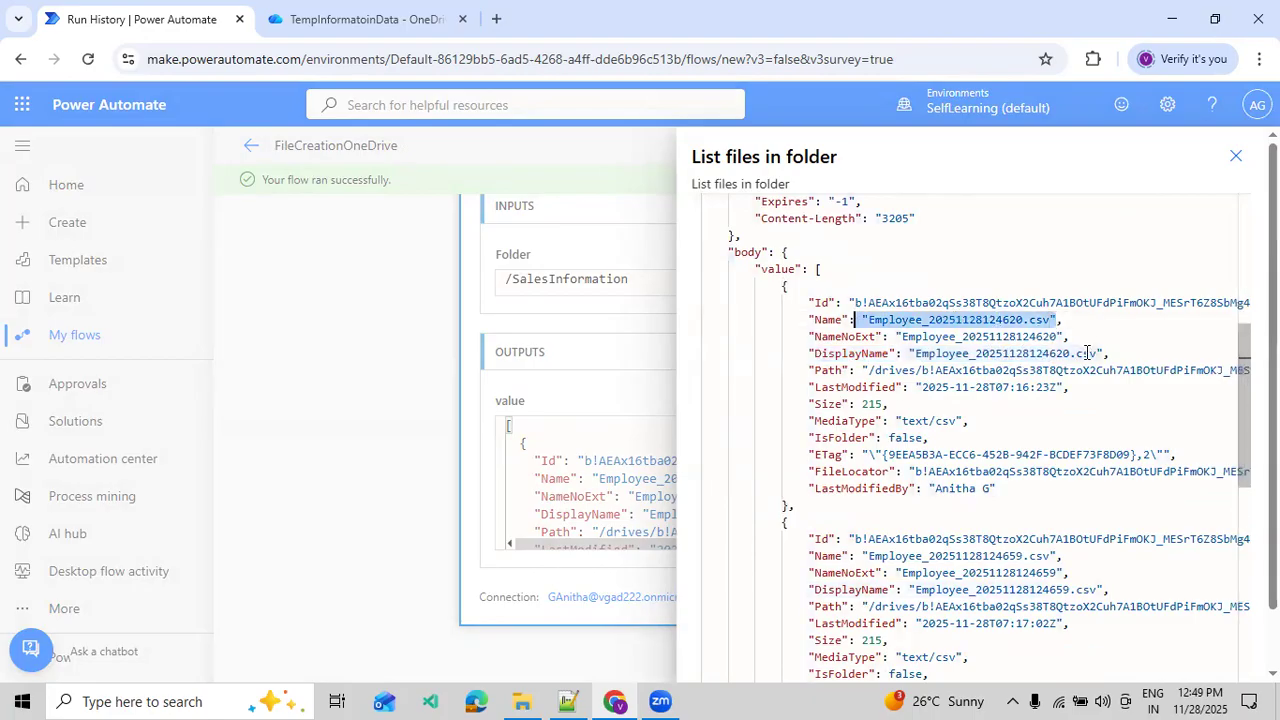
{"action": "scroll", "coordinate": [903, 353], "scroll_direction": "down", "scroll_amount": 2}
{"action": "left_click_drag", "start_coordinate": [1058, 414], "coordinate": [834, 416]}
{"action": "scroll", "coordinate": [960, 484], "scroll_direction": "down", "scroll_amount": 2}
{"action": "left_click_drag", "start_coordinate": [1079, 513], "coordinate": [862, 511]}
{"action": "scroll", "coordinate": [1083, 460], "scroll_direction": "down", "scroll_amount": 5}
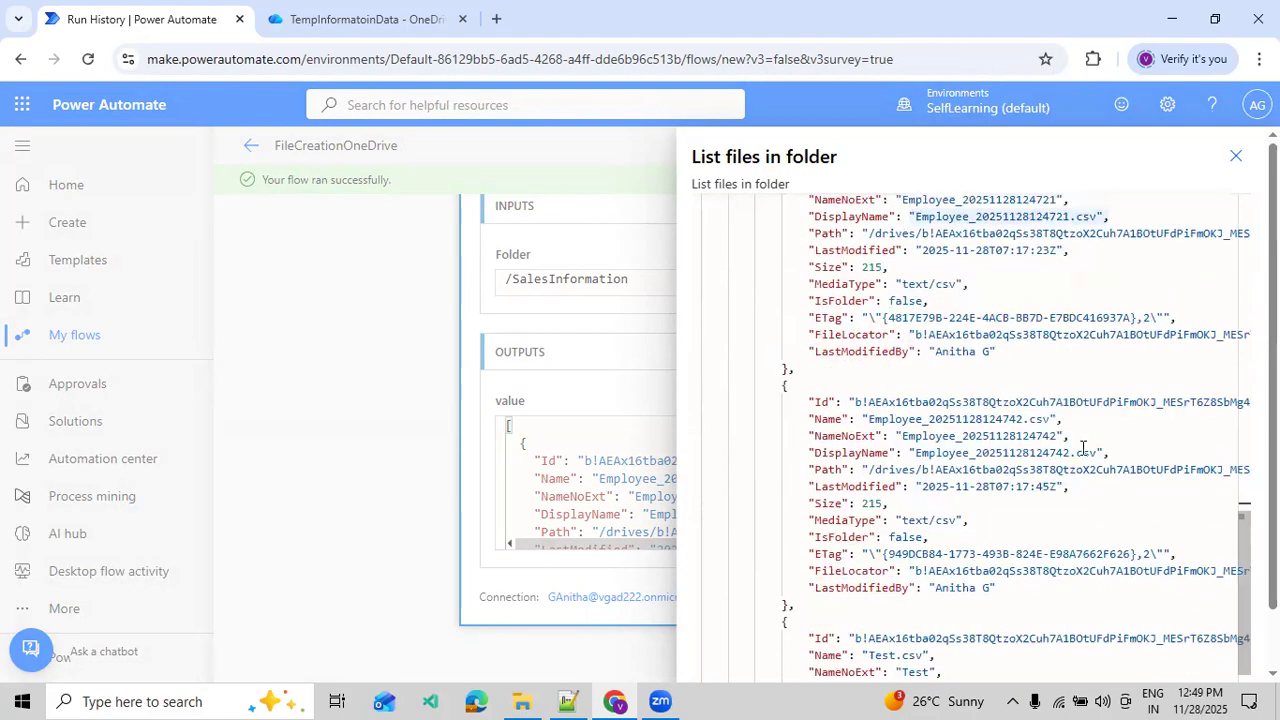
{"action": "left_click_drag", "start_coordinate": [1083, 445], "coordinate": [808, 420]}
{"action": "scroll", "coordinate": [948, 525], "scroll_direction": "down", "scroll_amount": 3}
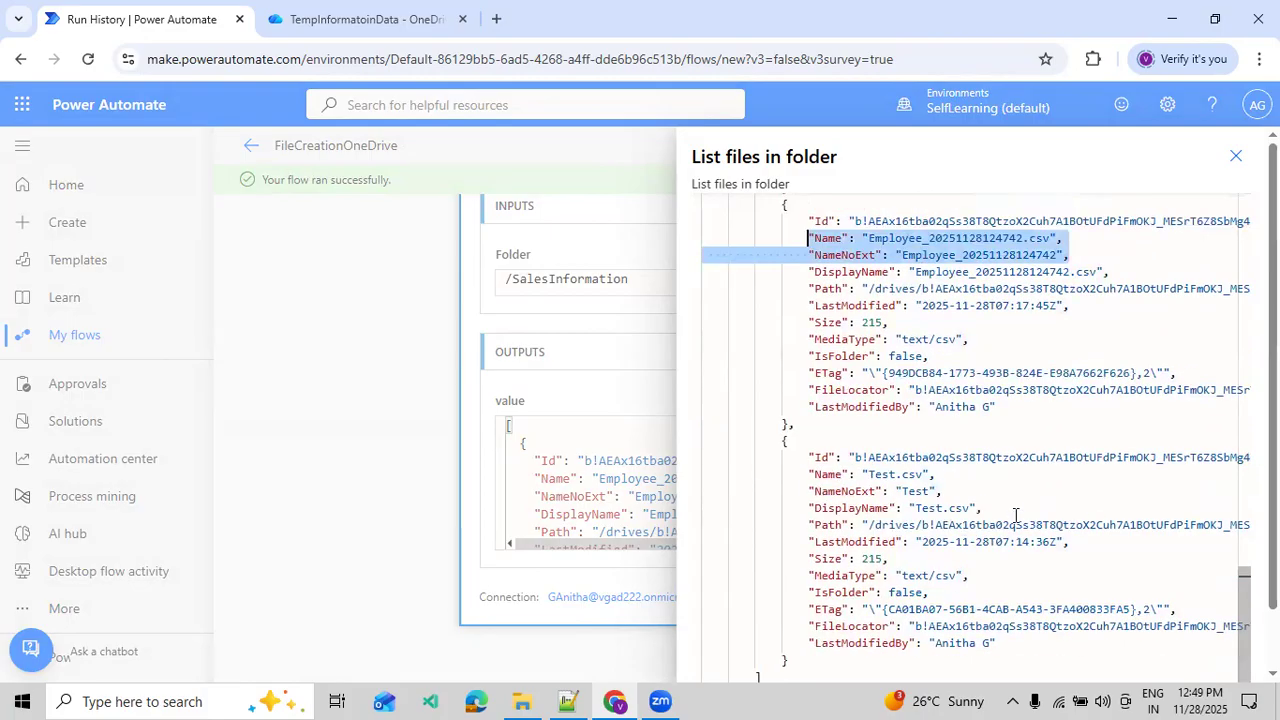
{"action": "left_click_drag", "start_coordinate": [987, 485], "coordinate": [815, 460]}
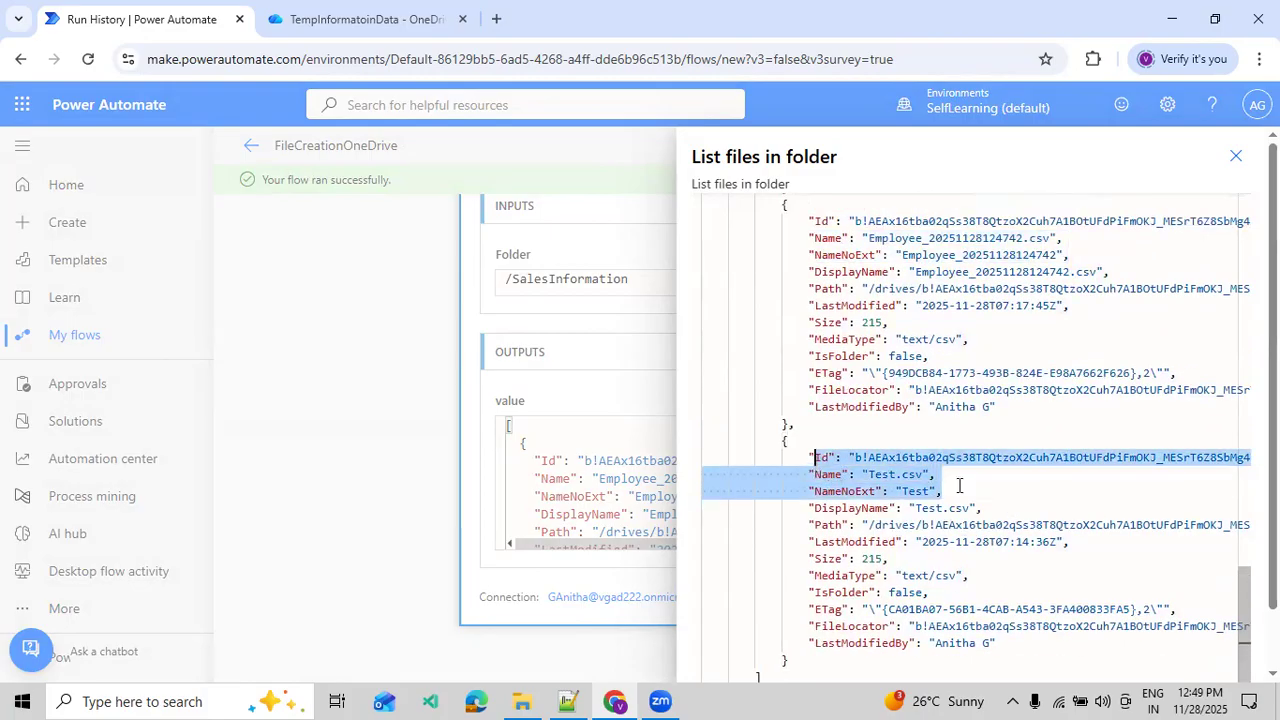
{"action": "scroll", "coordinate": [959, 485], "scroll_direction": "up", "scroll_amount": 9}
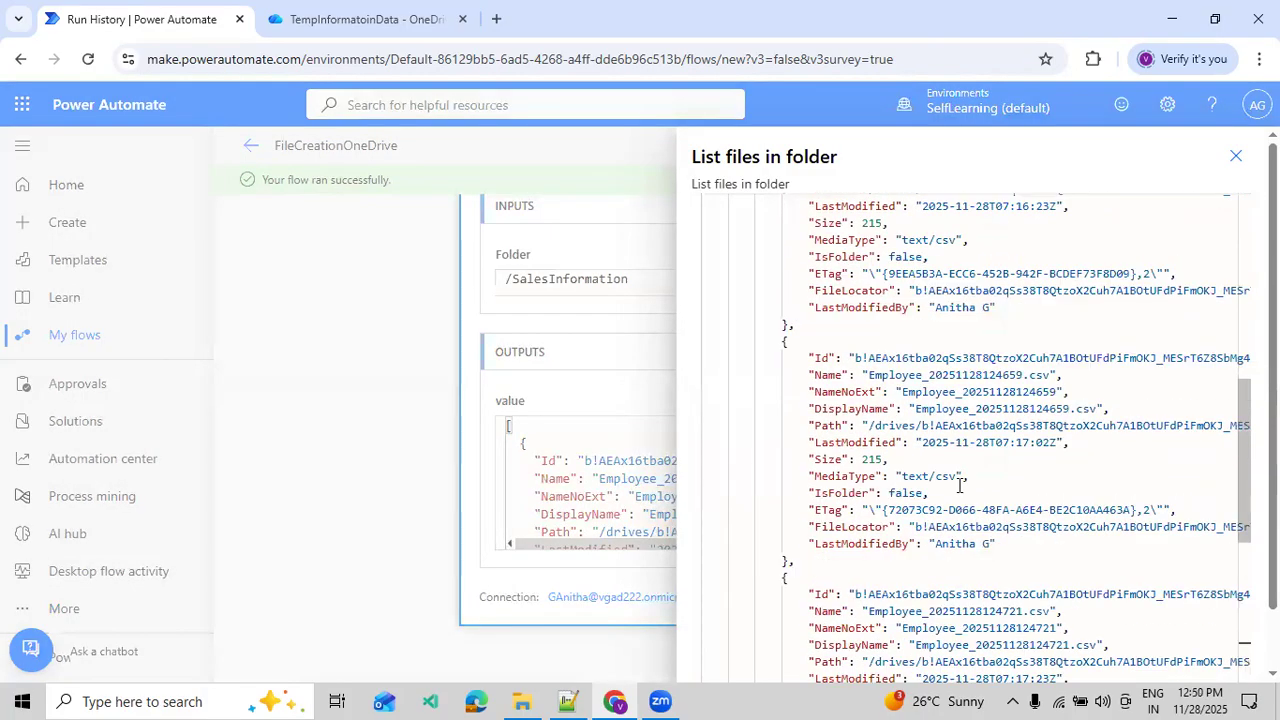
{"action": "scroll", "coordinate": [959, 485], "scroll_direction": "up", "scroll_amount": 4}
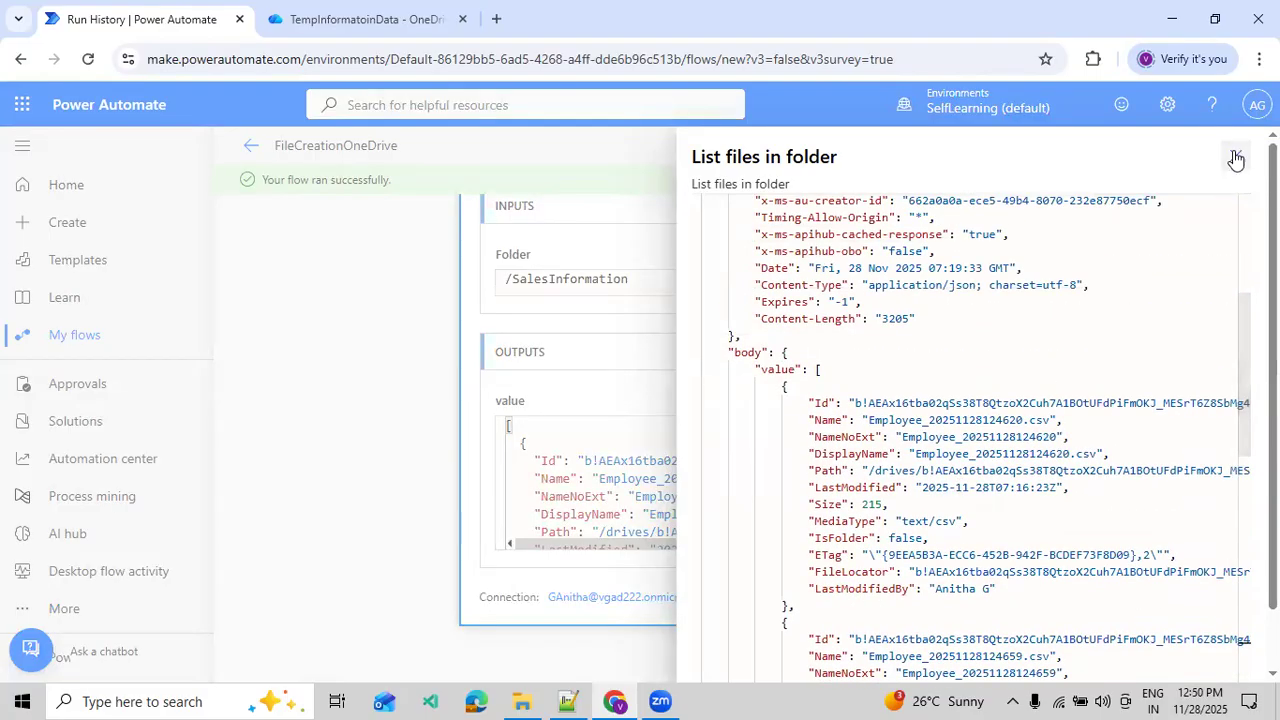
{"action": "left_click", "coordinate": [1235, 157]}
- Return to editing the flow and add an Apply to each loop over the value output of List files in folder
{"action": "left_click", "coordinate": [1216, 158]}
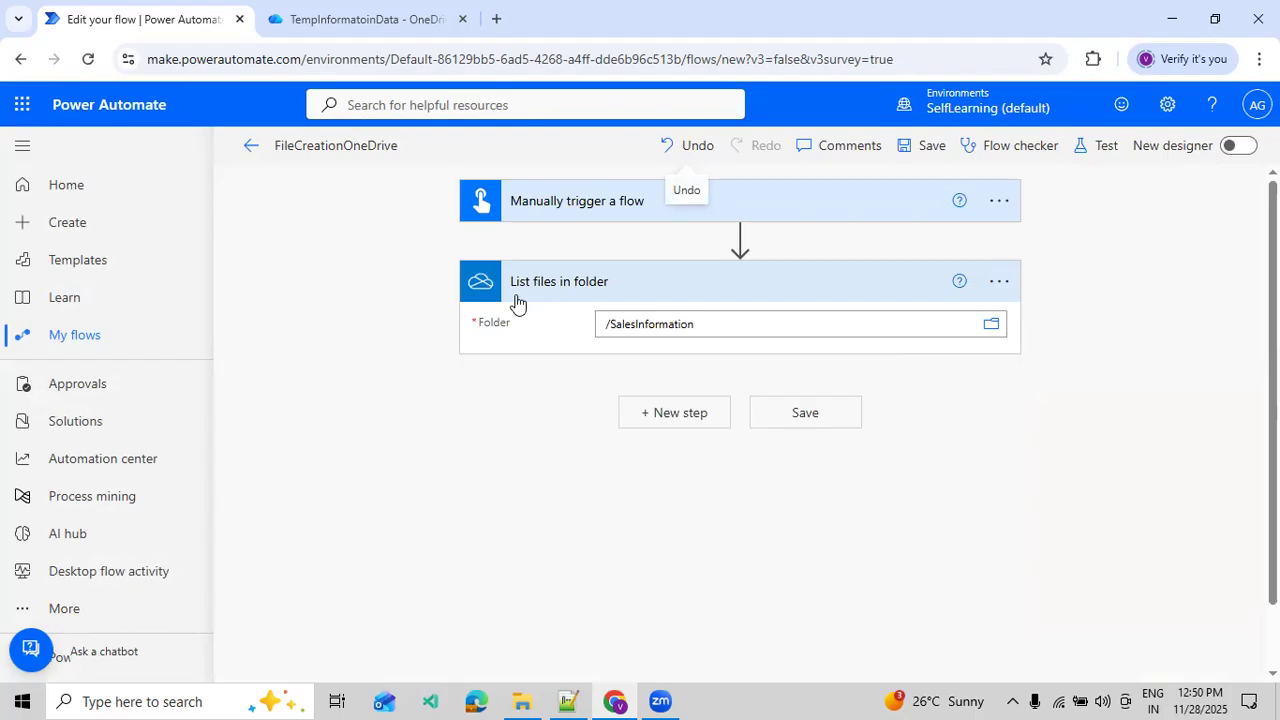
{"action": "left_click", "coordinate": [655, 418]}
{"action": "left_click", "coordinate": [514, 350]}
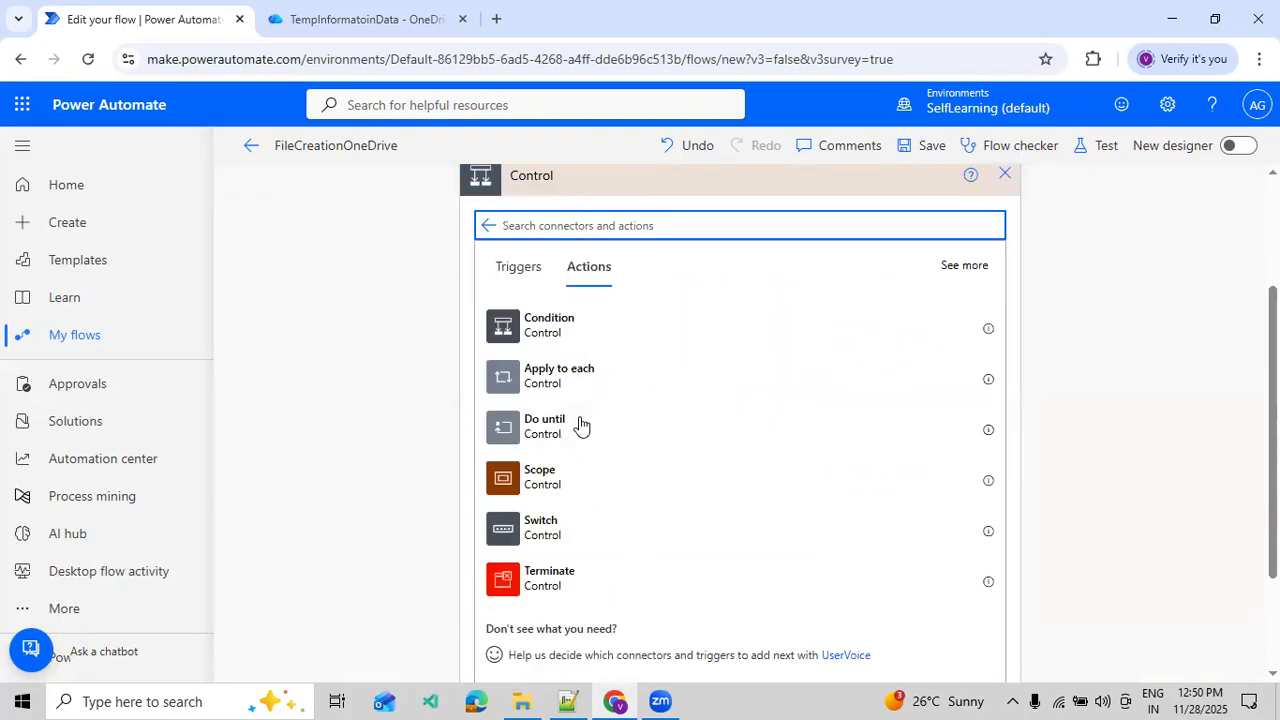
{"action": "left_click", "coordinate": [566, 366]}
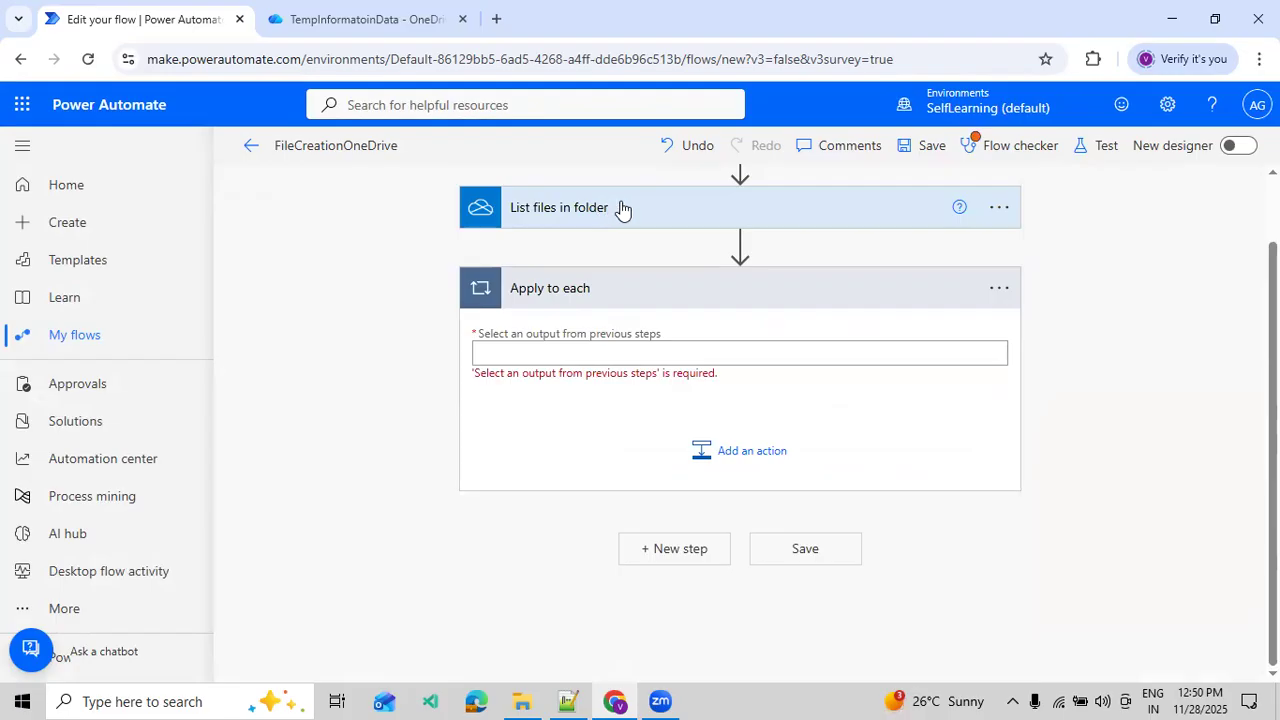
{"action": "left_click", "coordinate": [667, 348]}
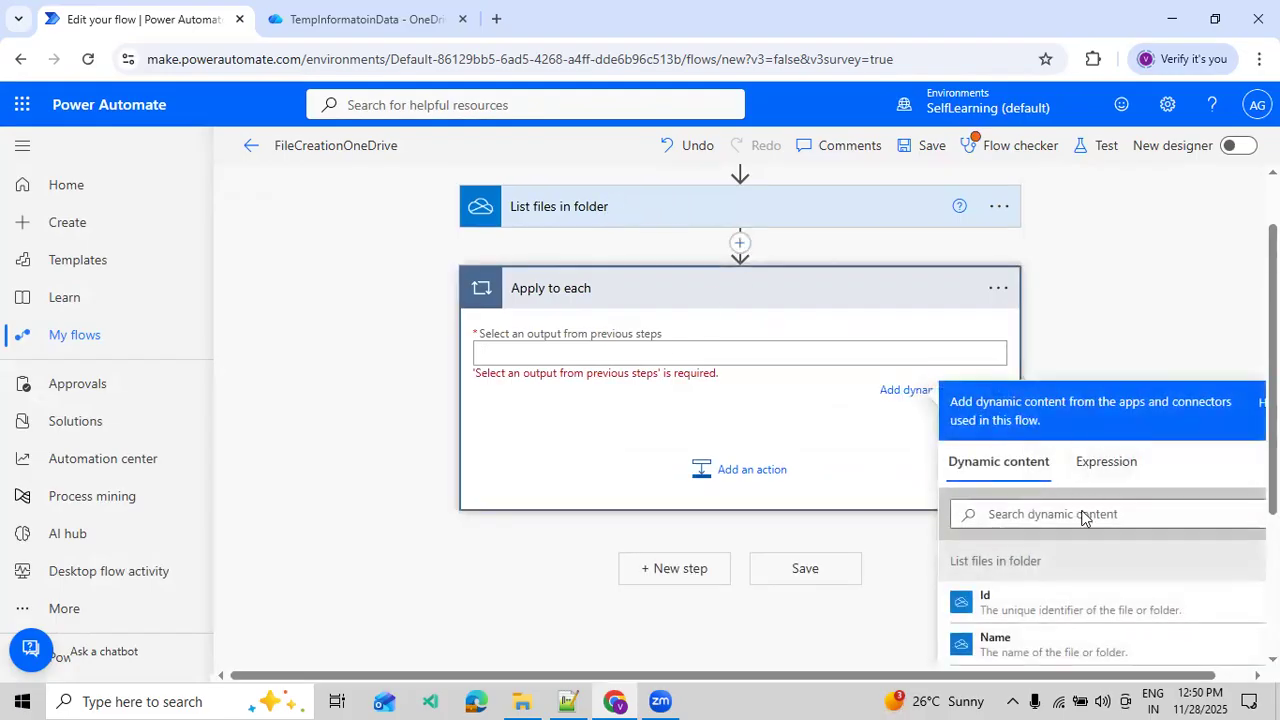
{"action": "scroll", "coordinate": [1040, 600], "scroll_direction": "down", "scroll_amount": 3}
{"action": "scroll", "coordinate": [1040, 600], "scroll_direction": "down", "scroll_amount": 5}
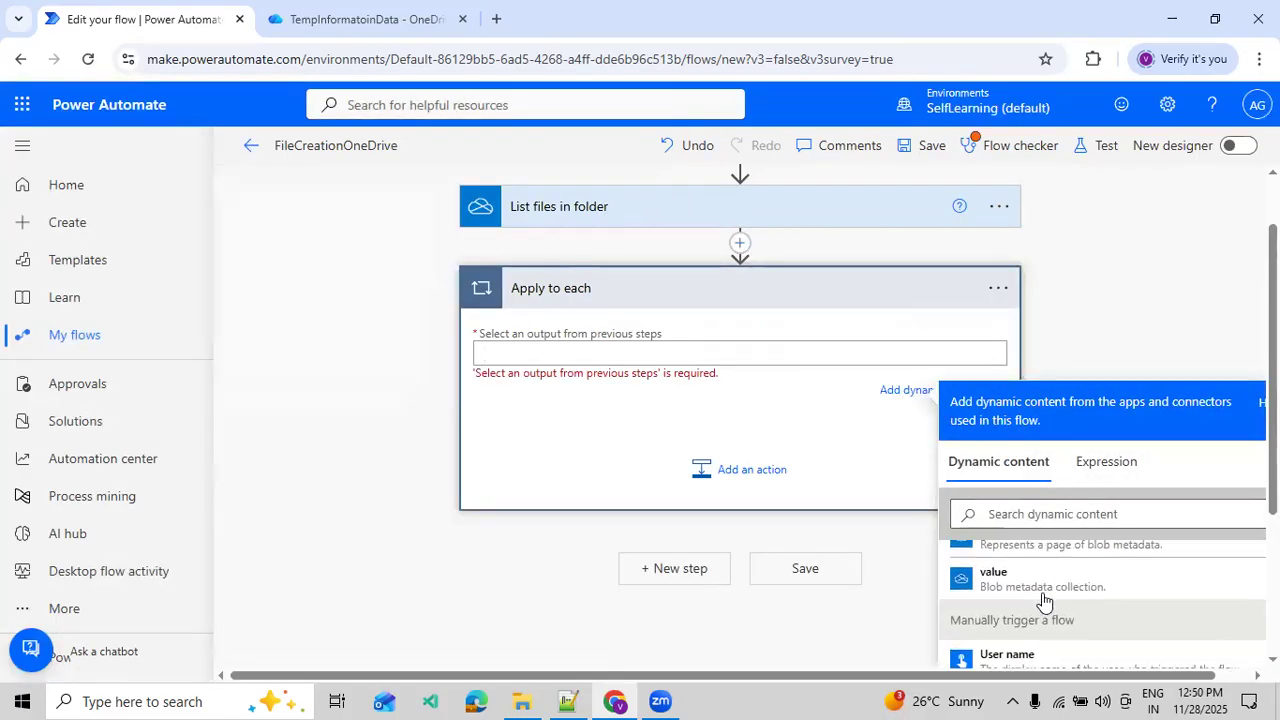
{"action": "left_click", "coordinate": [1029, 585]}
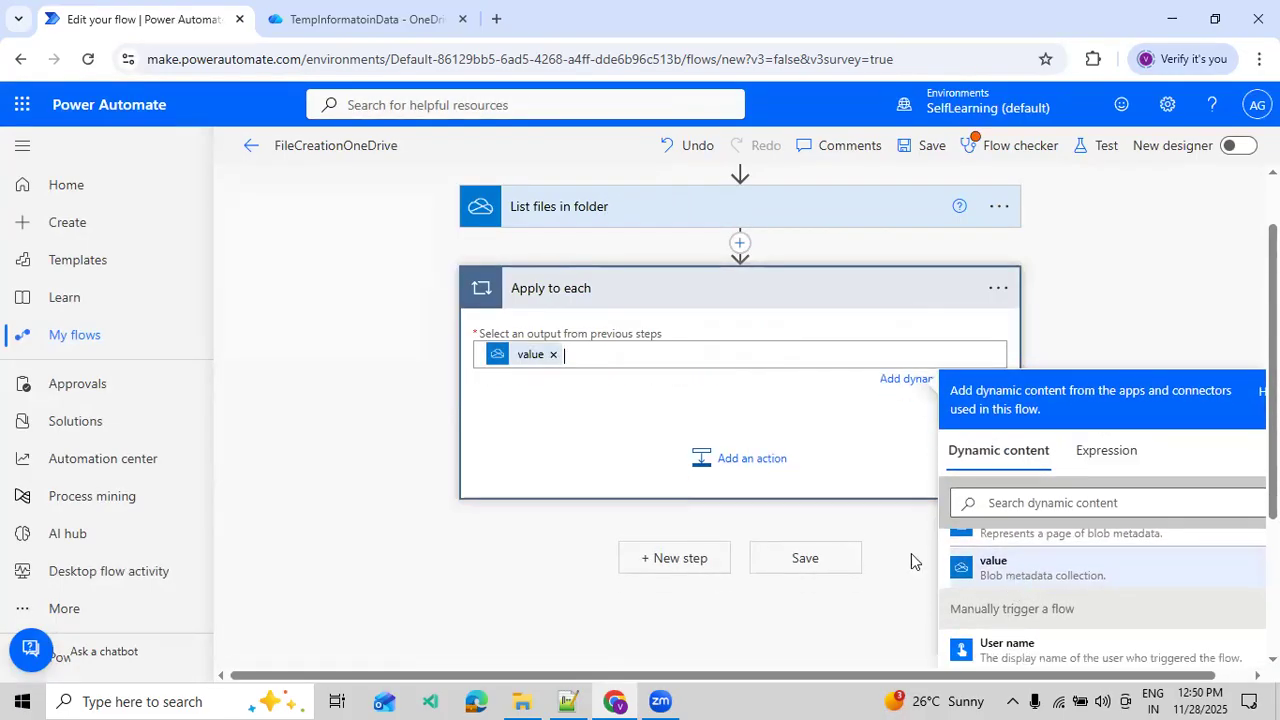
- Add a Data Operation Compose action inside the Apply to each loop with the file Name from List files in folder as its input
{"action": "left_click", "coordinate": [745, 462]}
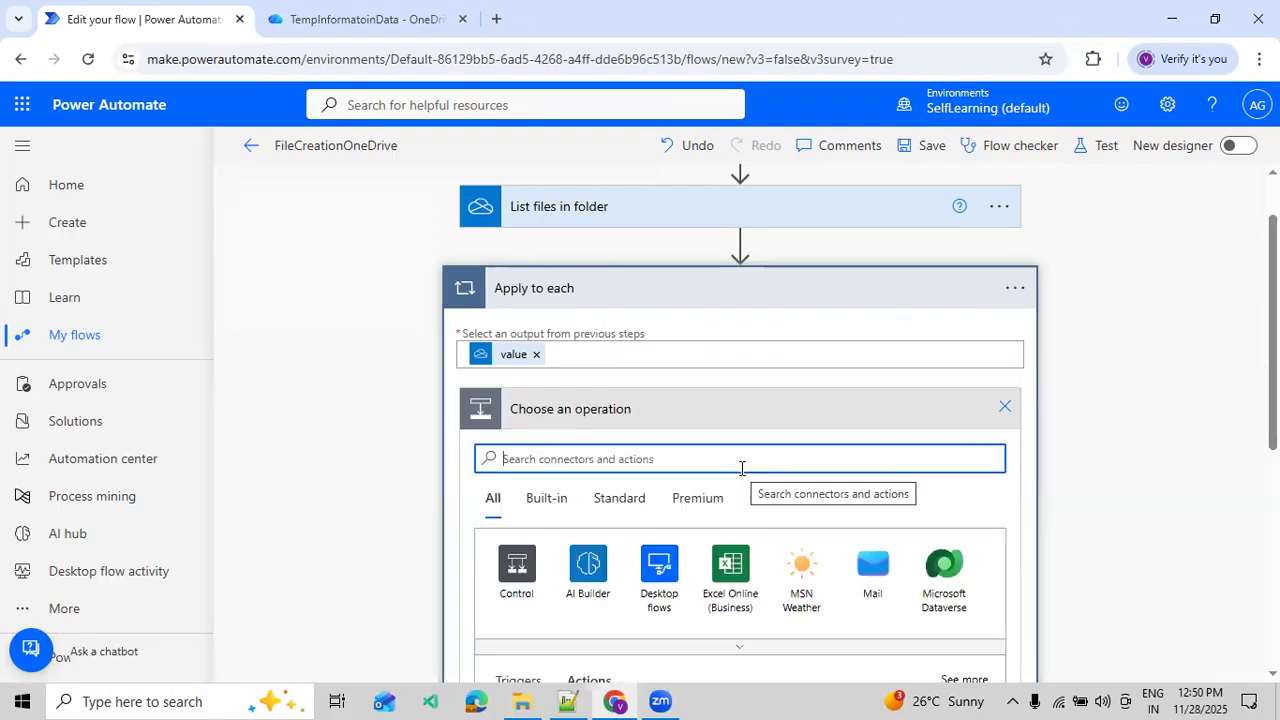
{"action": "type", "text": "Data Oper"}
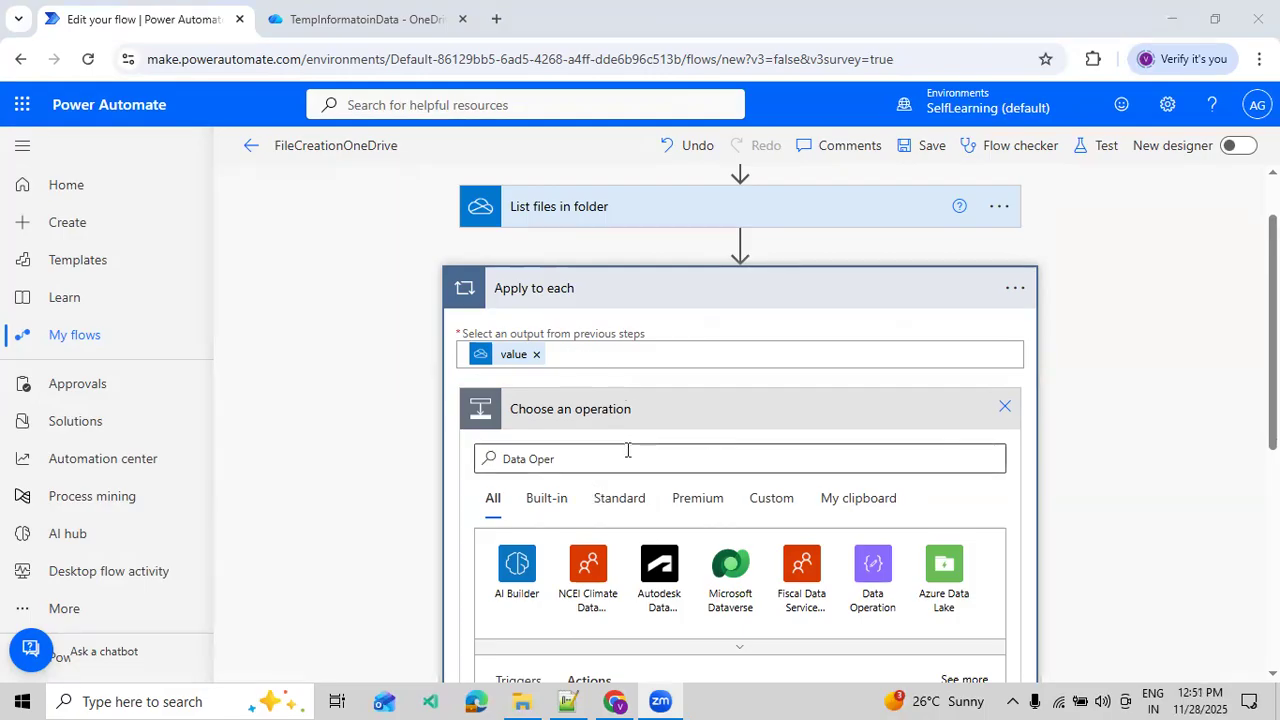
{"action": "left_click", "coordinate": [872, 565]}
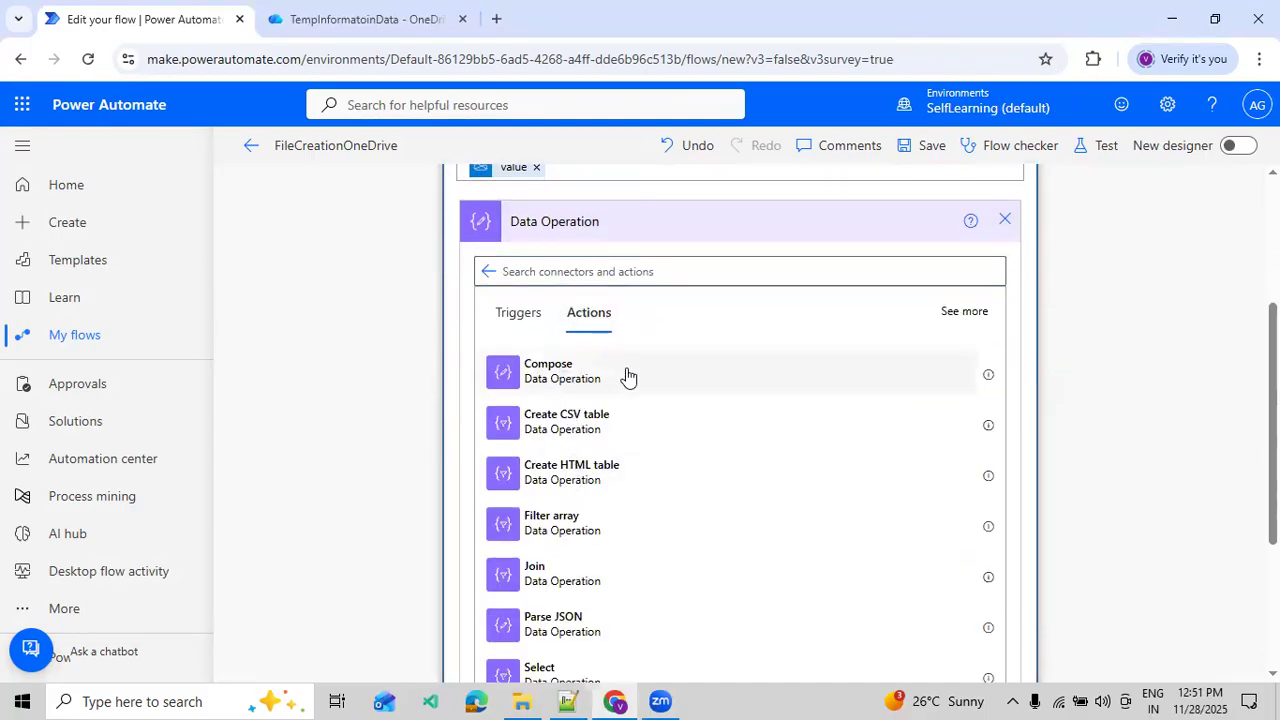
{"action": "left_click", "coordinate": [627, 375]}
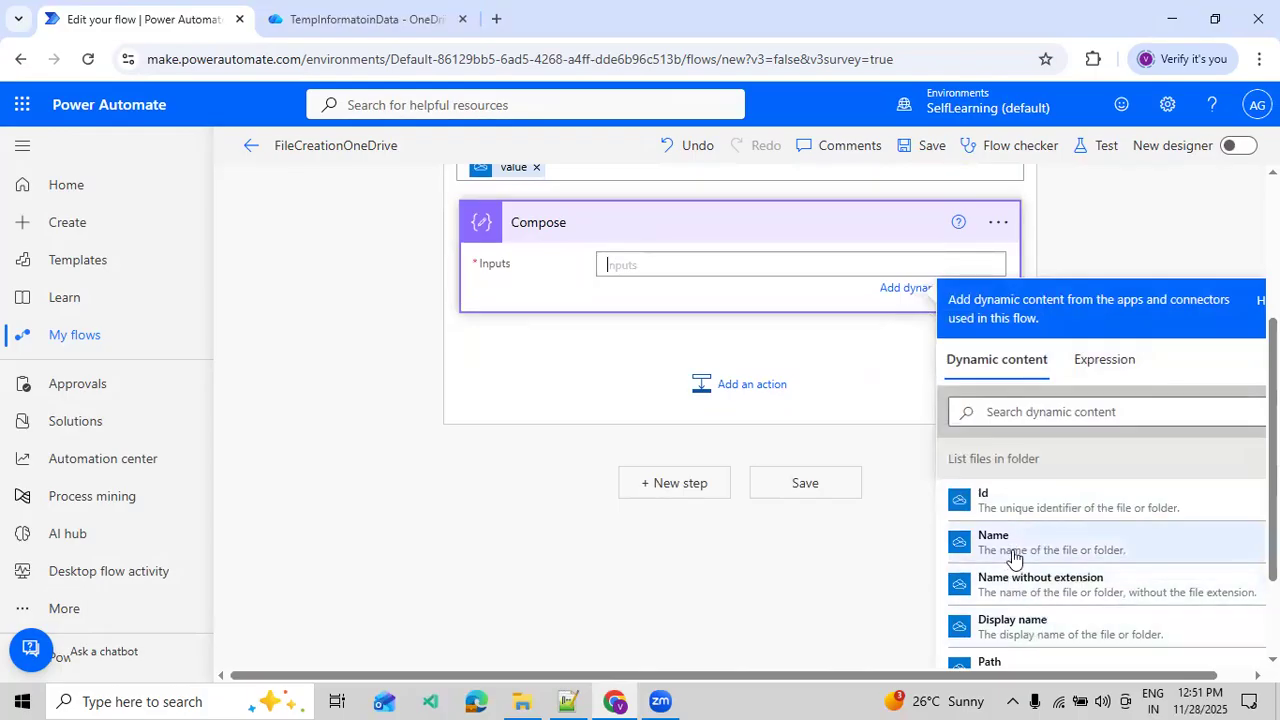
{"action": "left_click", "coordinate": [1010, 548]}
{"action": "left_click", "coordinate": [466, 518]}
{"action": "scroll", "coordinate": [510, 484], "scroll_direction": "up", "scroll_amount": 3}
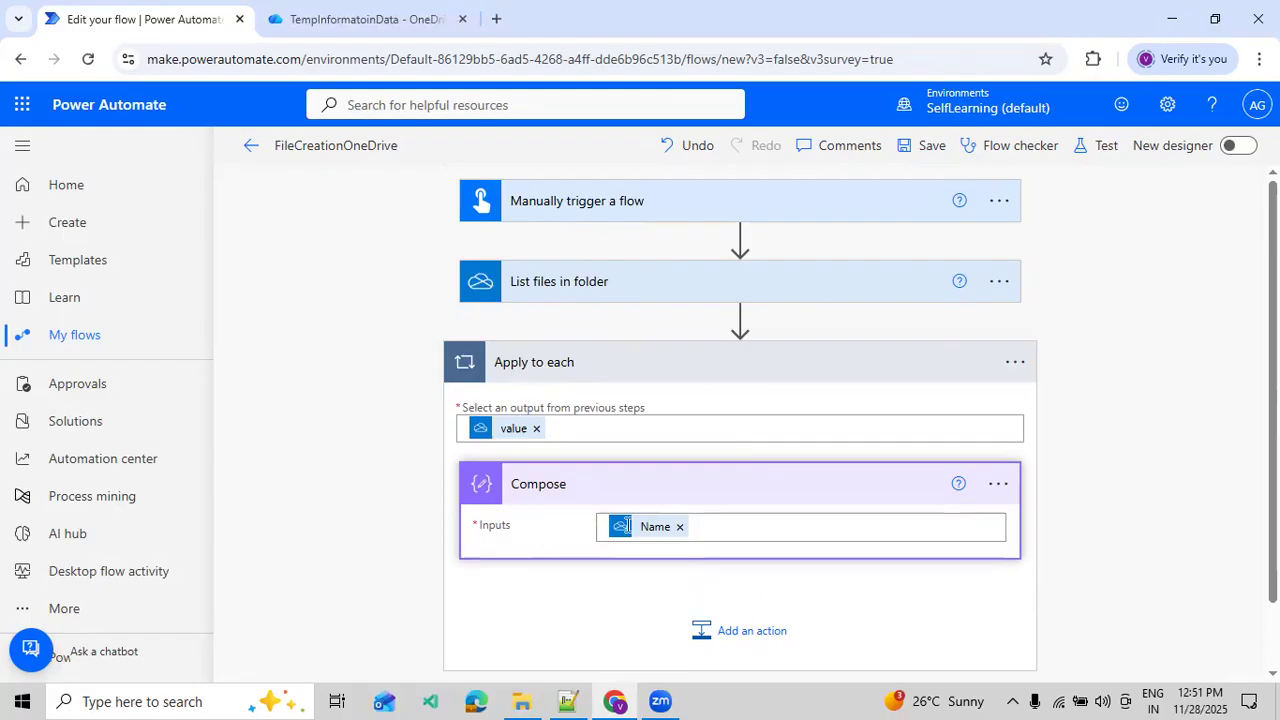
- Save the flow and run a manual test of the Apply to each loop with its Compose action
{"action": "left_click", "coordinate": [1100, 148]}
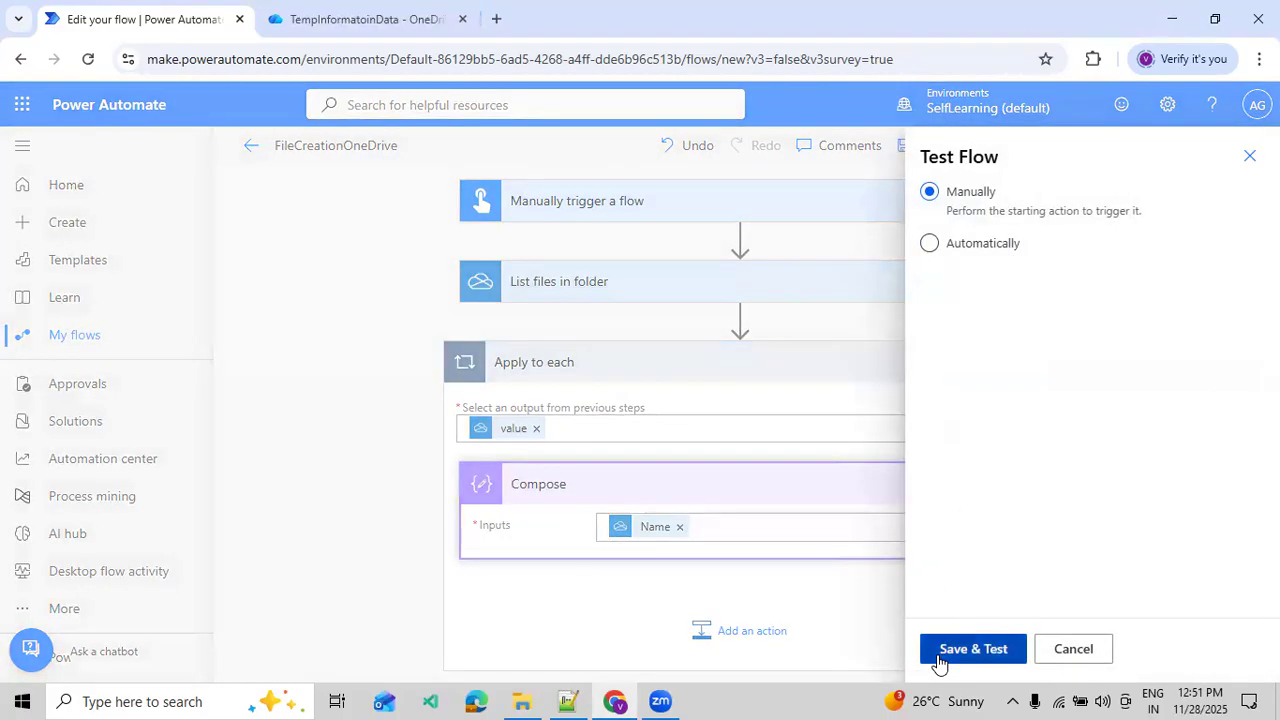
{"action": "left_click", "coordinate": [948, 658]}
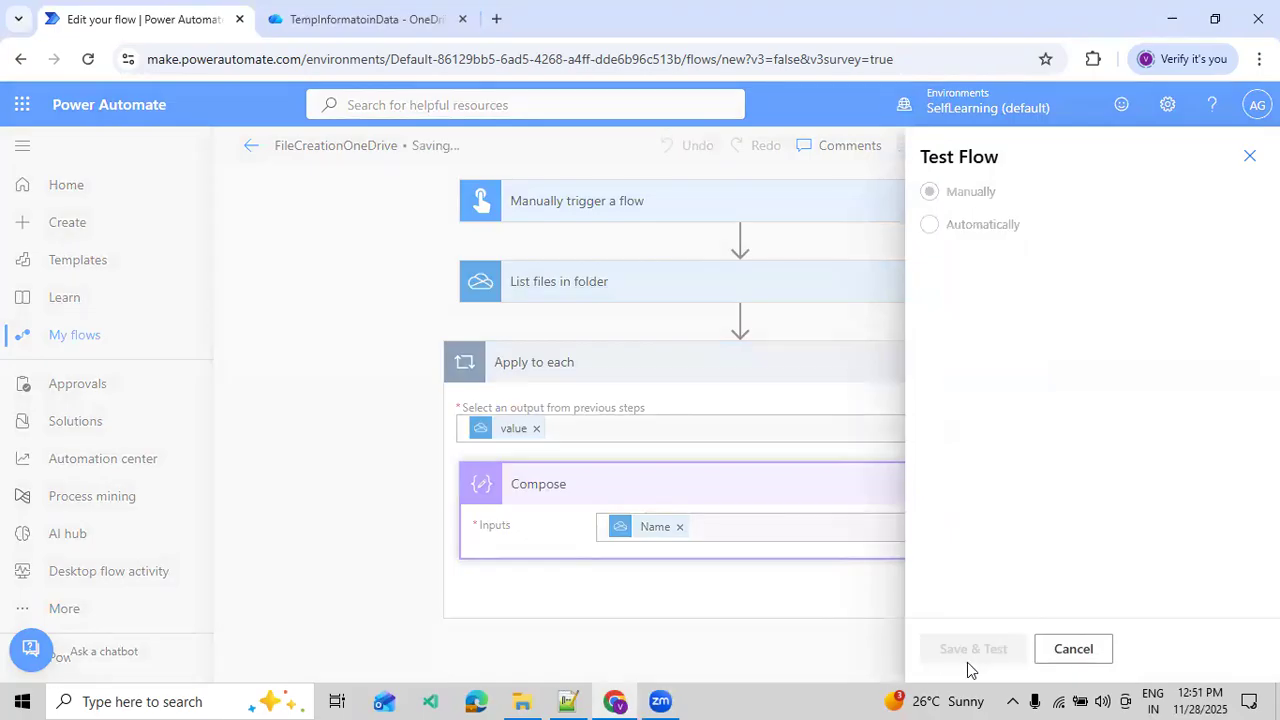
{"action": "left_click", "coordinate": [975, 652]}
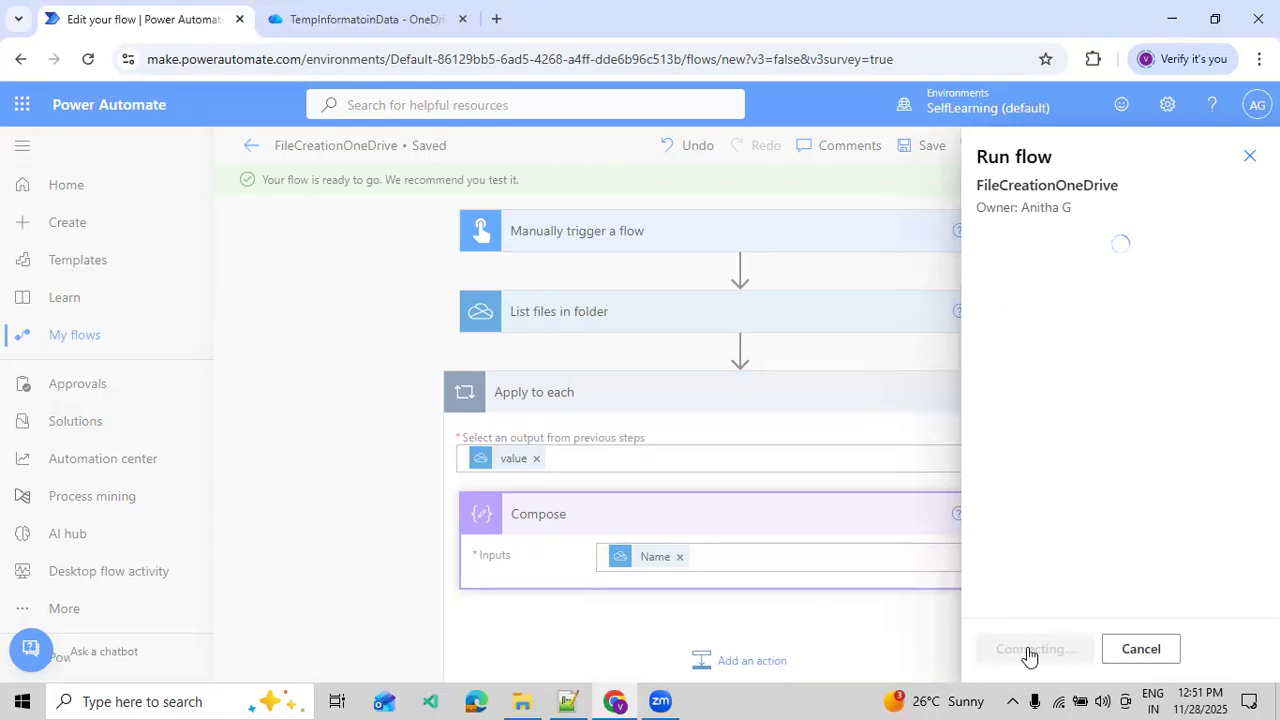
{"action": "left_click", "coordinate": [1020, 650]}
{"action": "left_click", "coordinate": [1022, 650]}
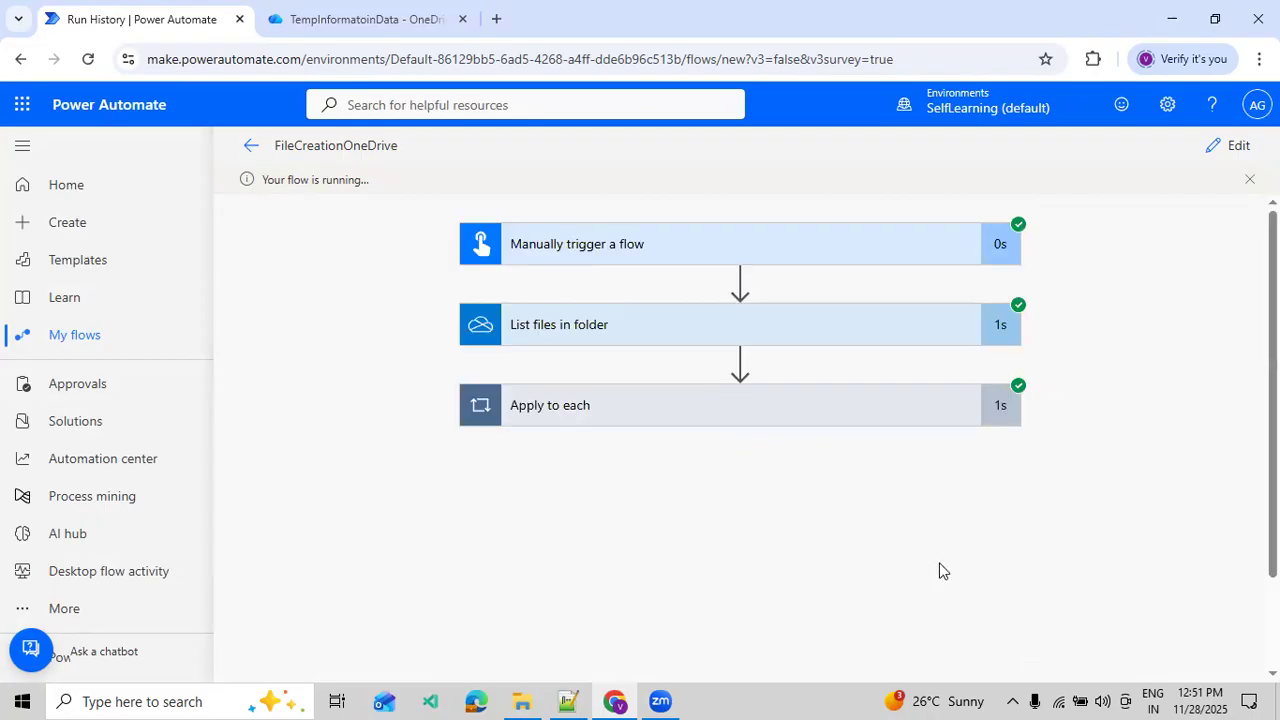
- Examine the Compose inputs and outputs for every iteration of the Apply to each loop in the run results
{"action": "left_click", "coordinate": [850, 410]}
{"action": "left_click", "coordinate": [822, 388]}
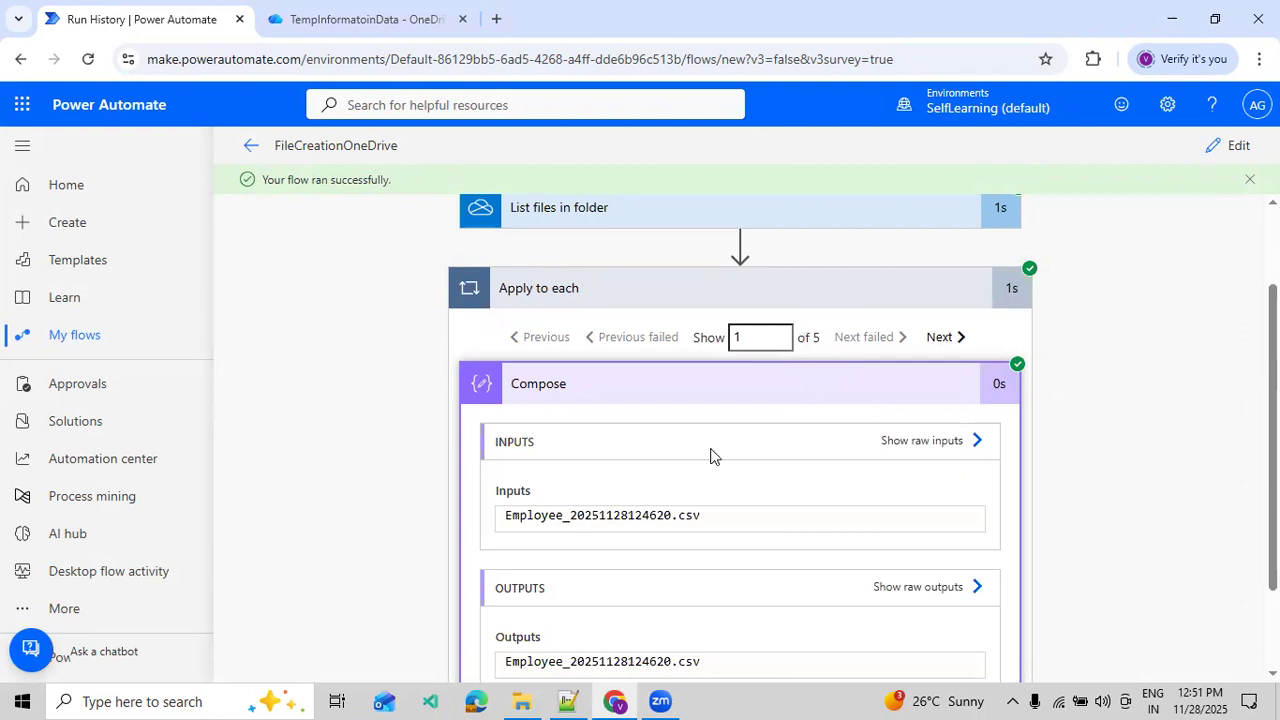
{"action": "left_click_drag", "start_coordinate": [519, 516], "coordinate": [640, 516]}
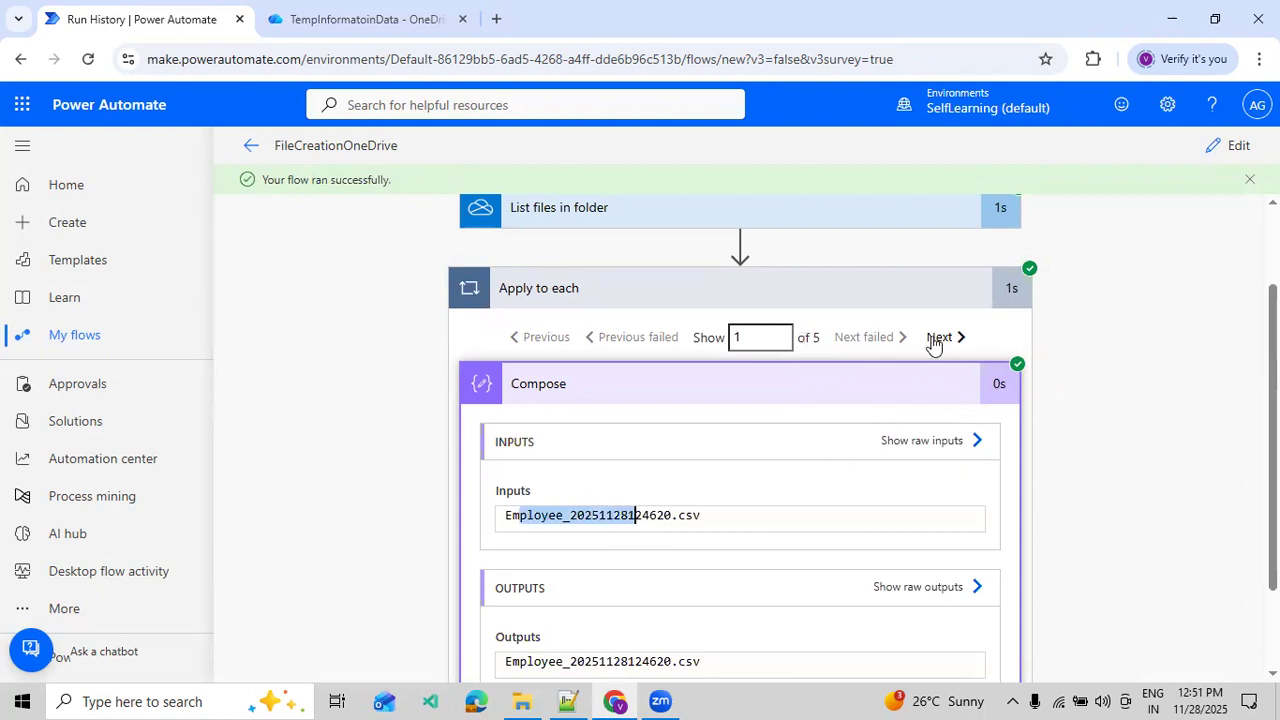
{"action": "left_click", "coordinate": [935, 340]}
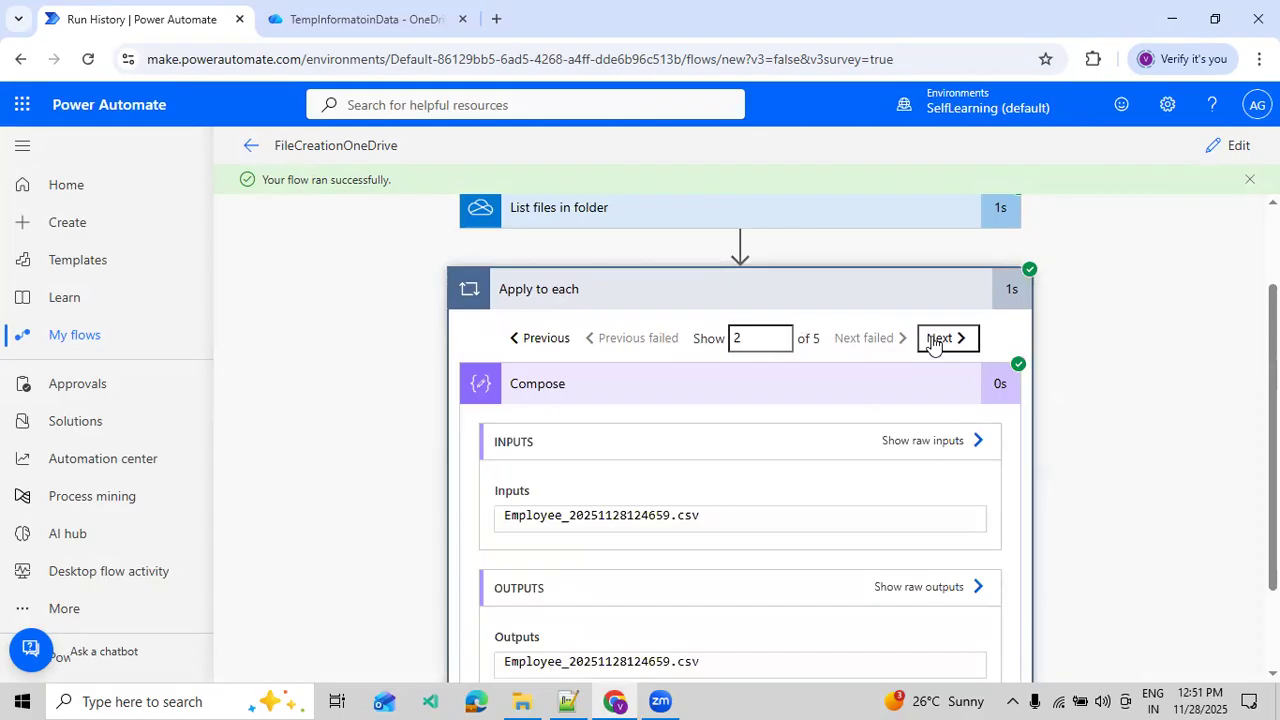
{"action": "left_click", "coordinate": [935, 340]}
{"action": "left_click", "coordinate": [935, 340]}
{"action": "left_click", "coordinate": [935, 340]}
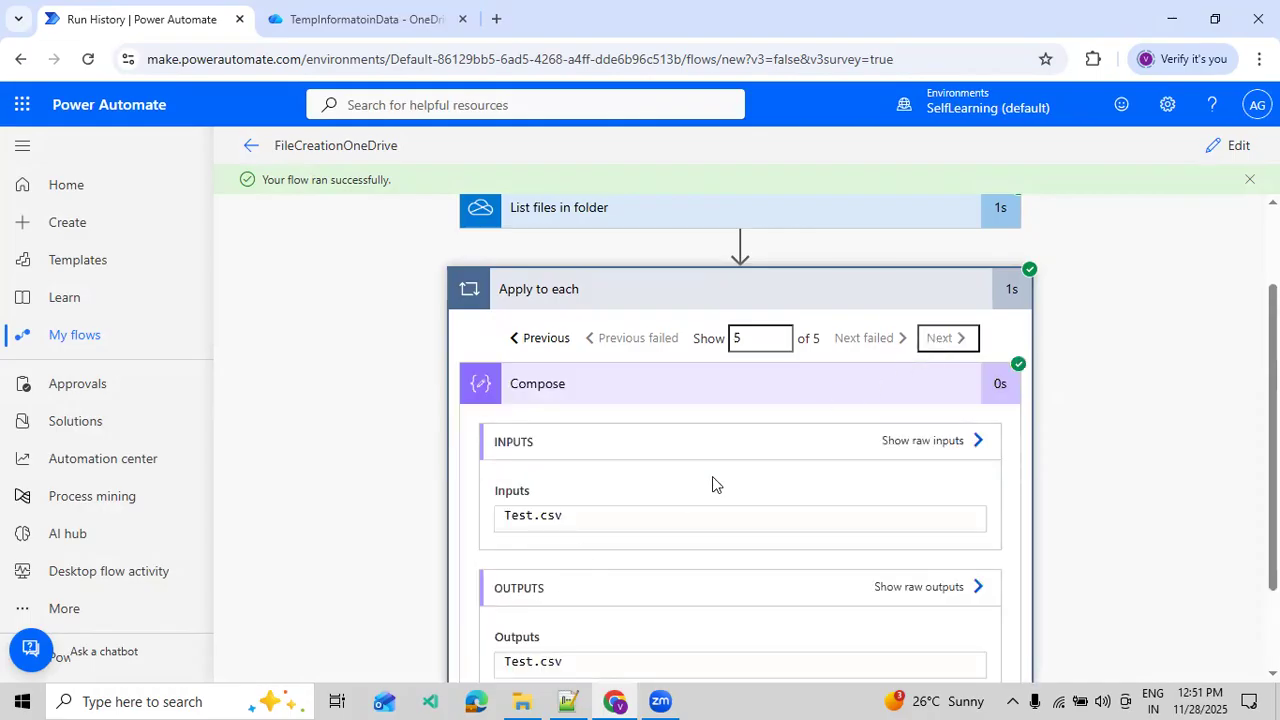
{"action": "scroll", "coordinate": [712, 483], "scroll_direction": "up", "scroll_amount": 2}
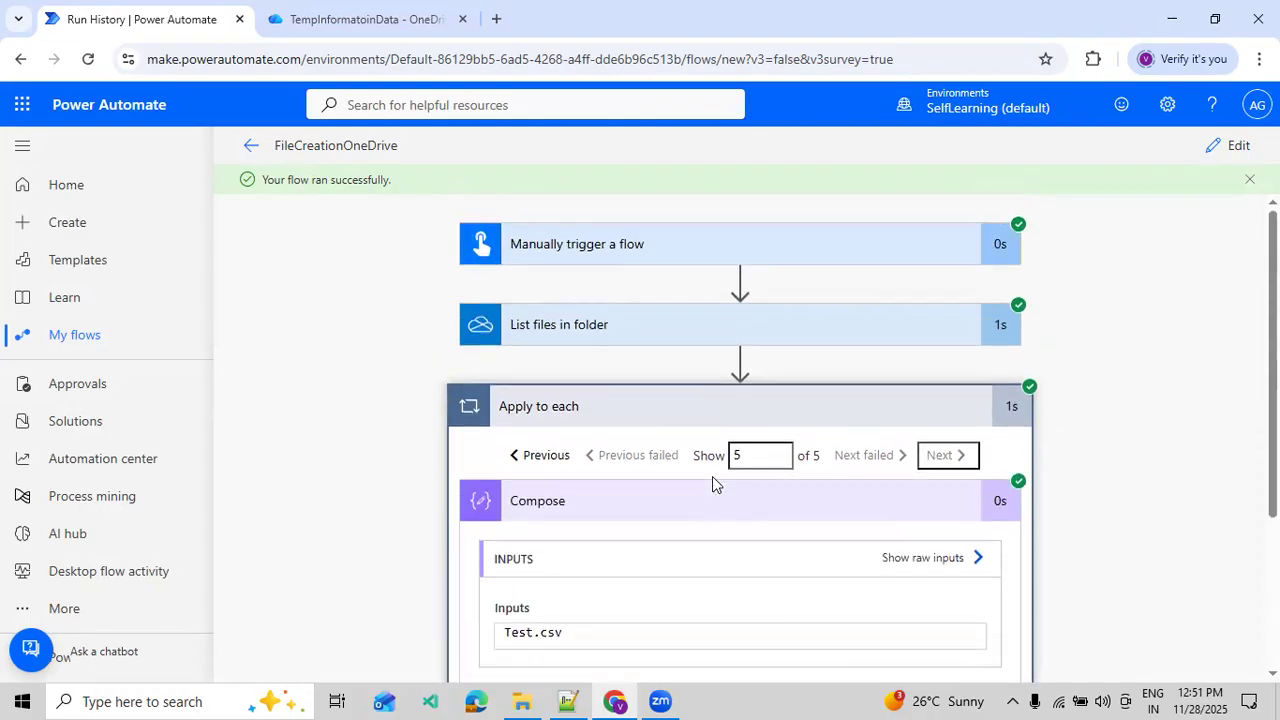
- Return to editing the flow and add a OneDrive for Business Copy file action after Compose inside the Apply to each loop
{"action": "left_click", "coordinate": [1213, 150]}
{"action": "scroll", "coordinate": [760, 480], "scroll_direction": "down", "scroll_amount": 2}
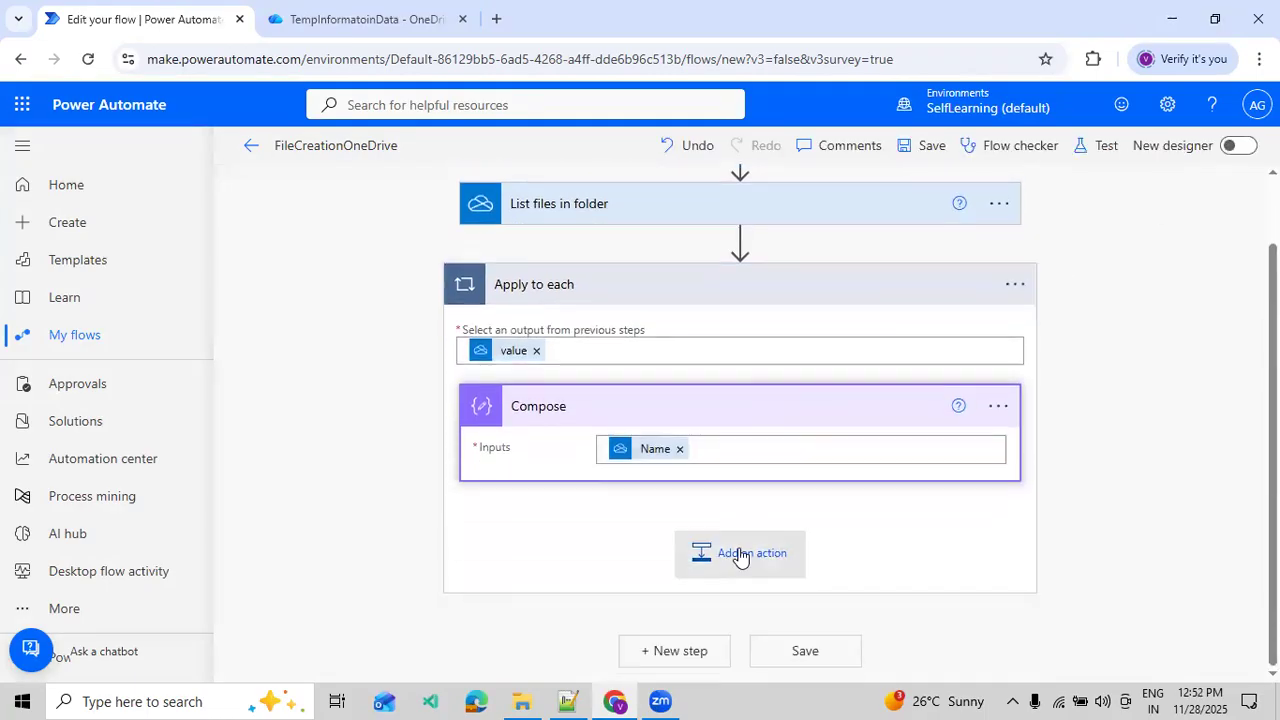
{"action": "left_click", "coordinate": [740, 555]}
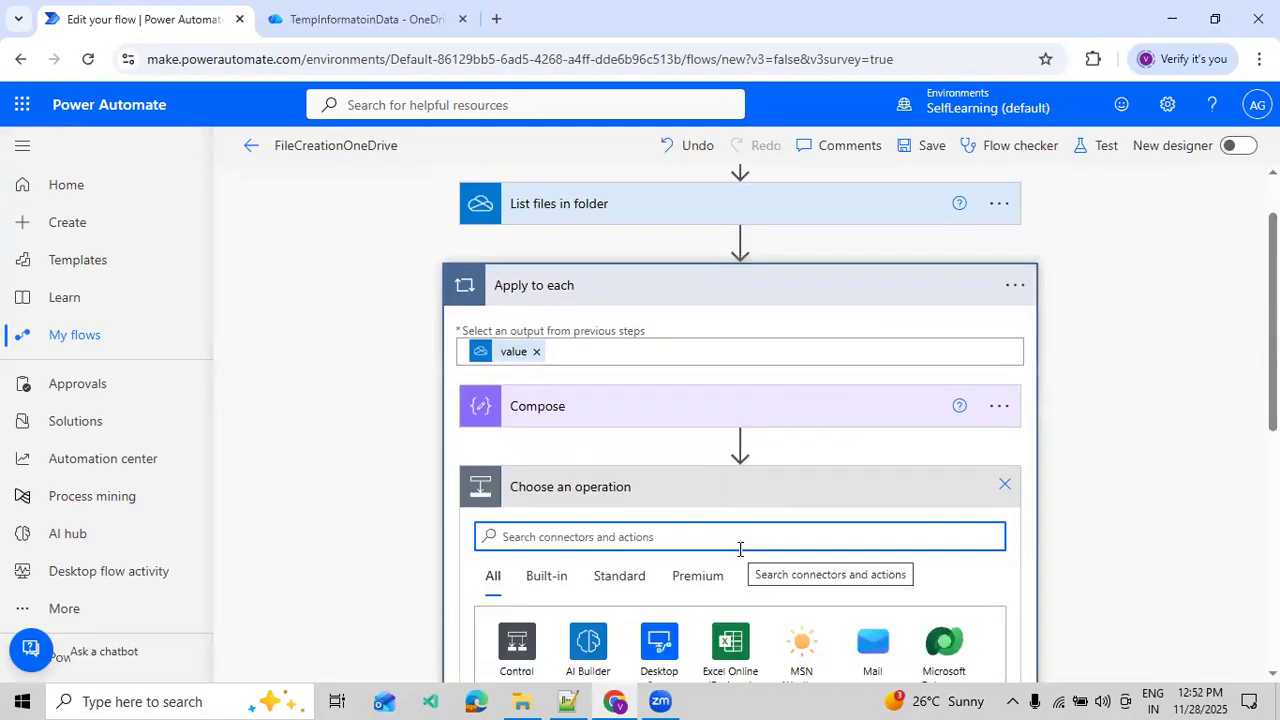
{"action": "scroll", "coordinate": [740, 557], "scroll_direction": "down", "scroll_amount": 1}
{"action": "type", "text": "One"}
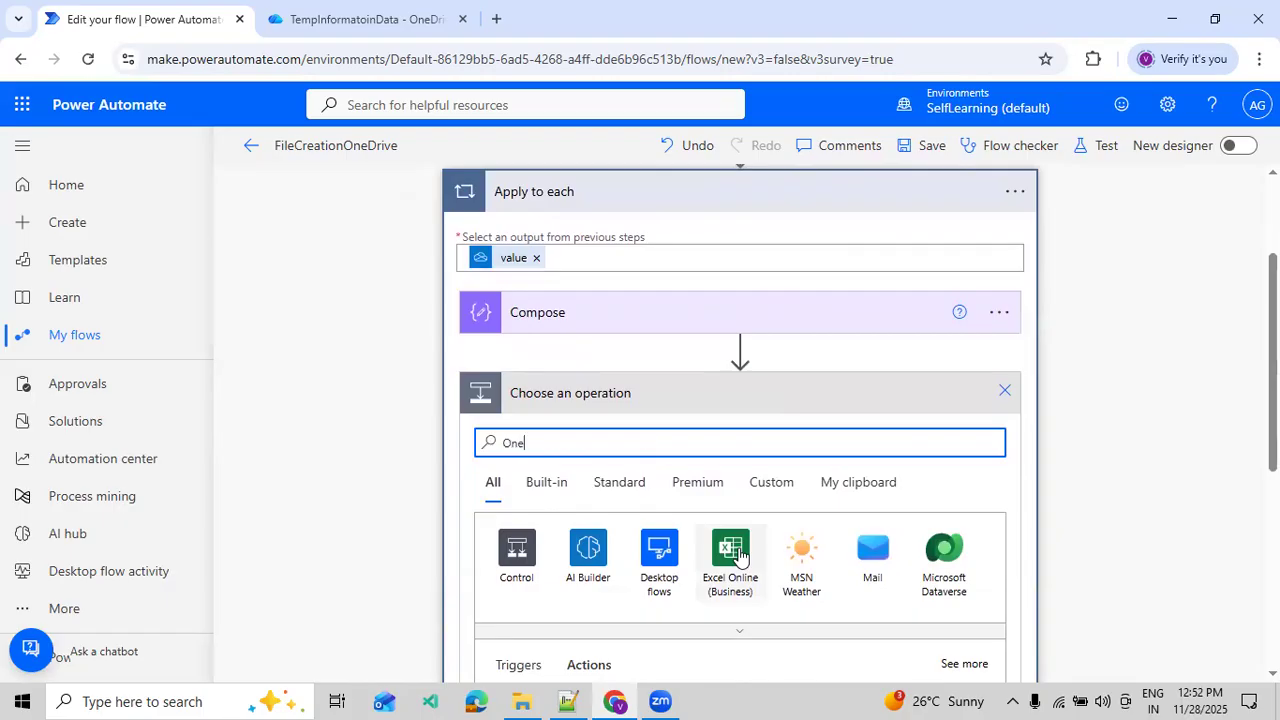
{"action": "type", "text": "Drive"}
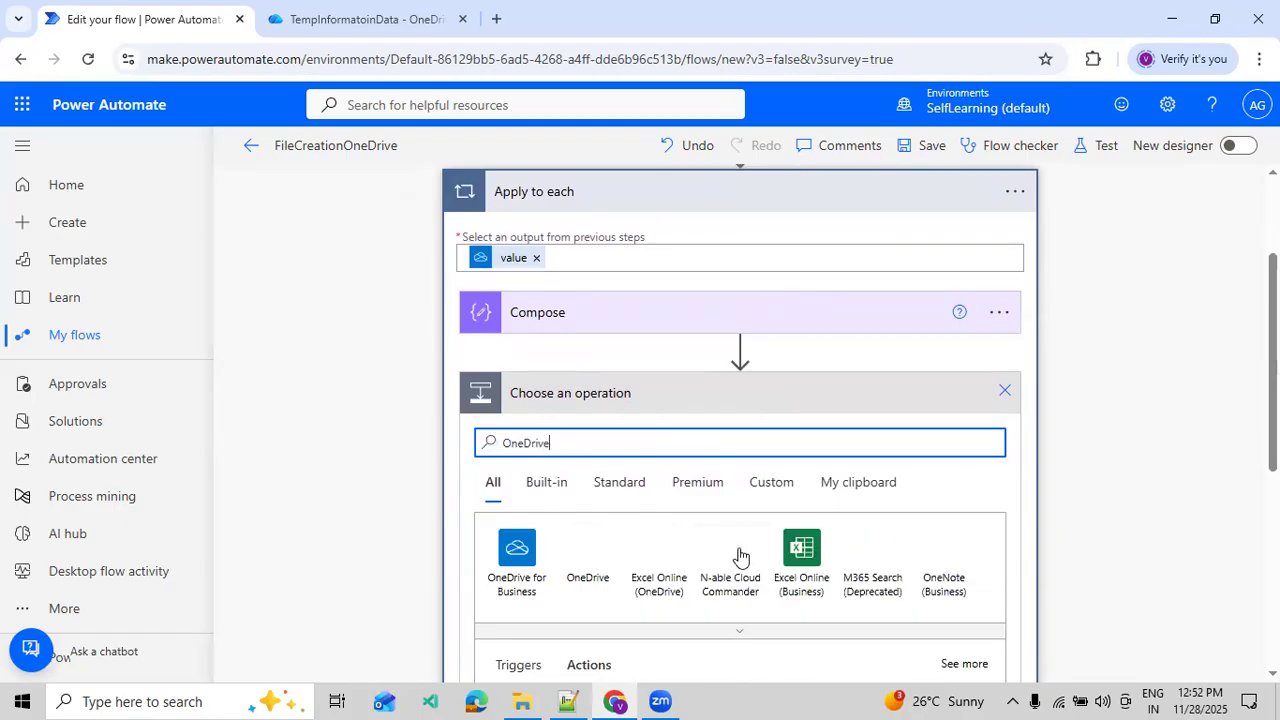
{"action": "left_click", "coordinate": [520, 552]}
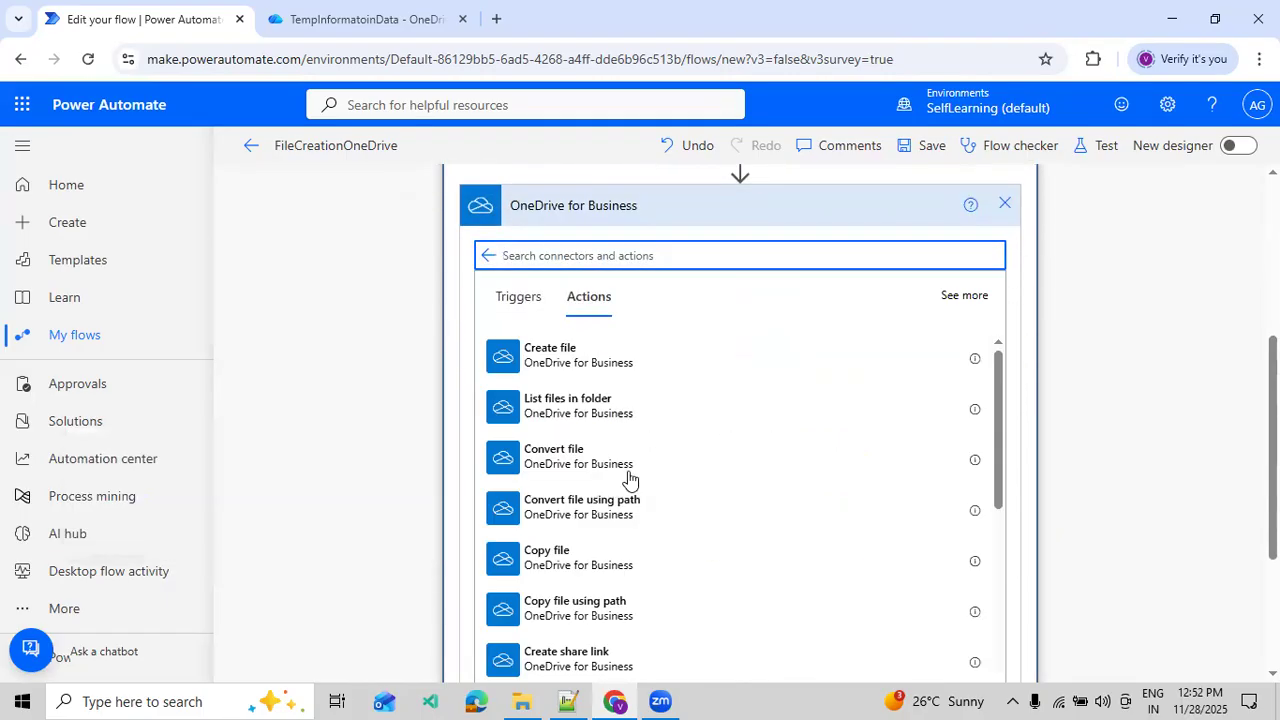
{"action": "type", "text": "Copy file"}
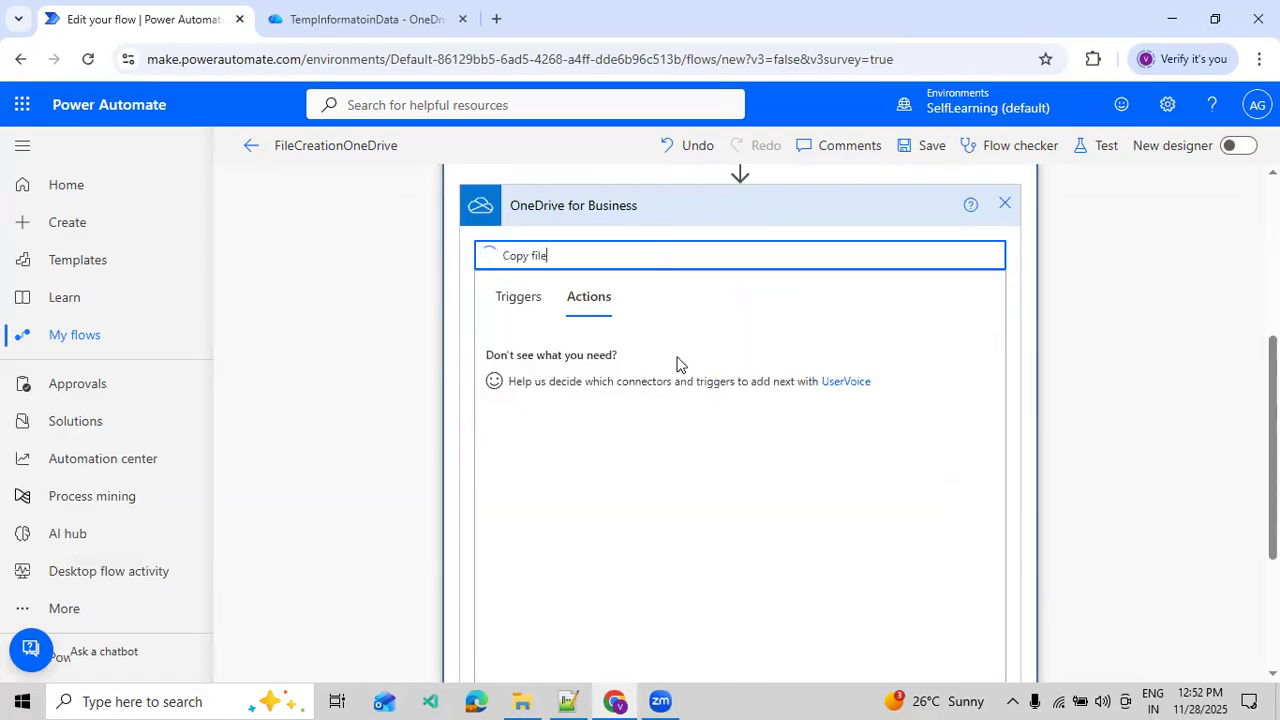
{"action": "left_click", "coordinate": [592, 370]}
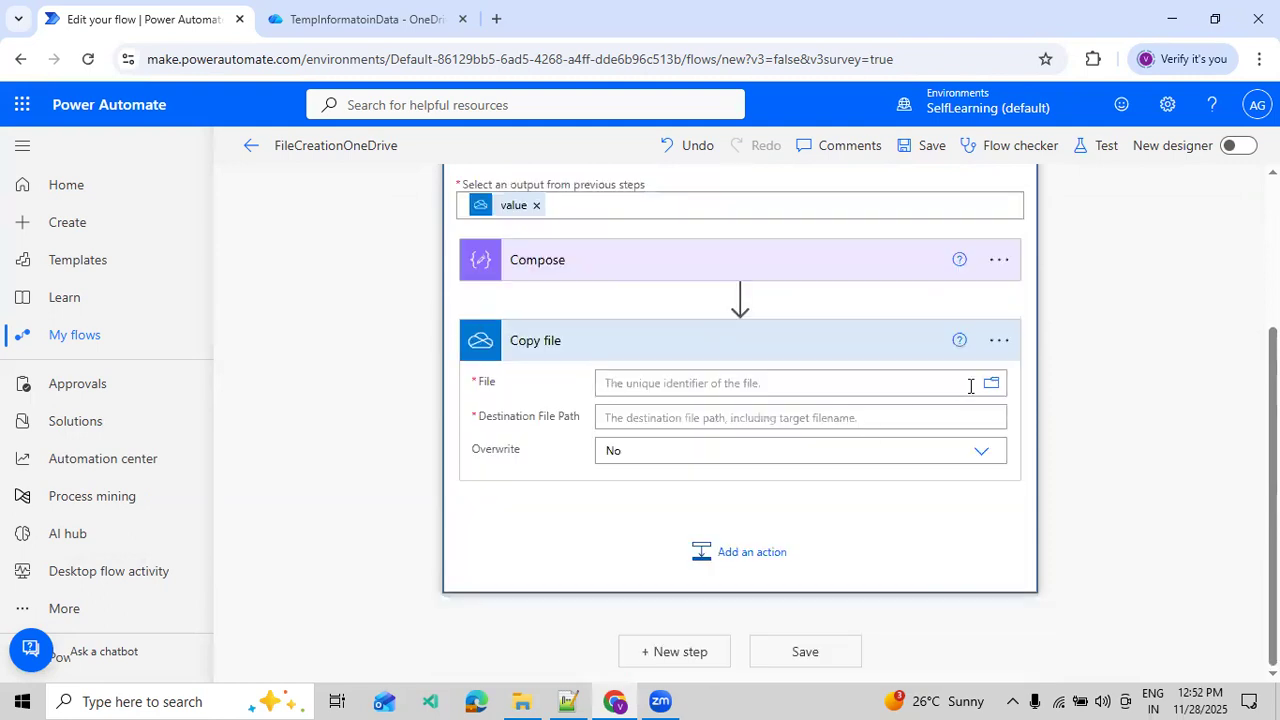
- Set the Copy file action's File to the Id from List files in folder
{"action": "left_click", "coordinate": [777, 383]}
{"action": "scroll", "coordinate": [1063, 540], "scroll_direction": "down", "scroll_amount": 2}
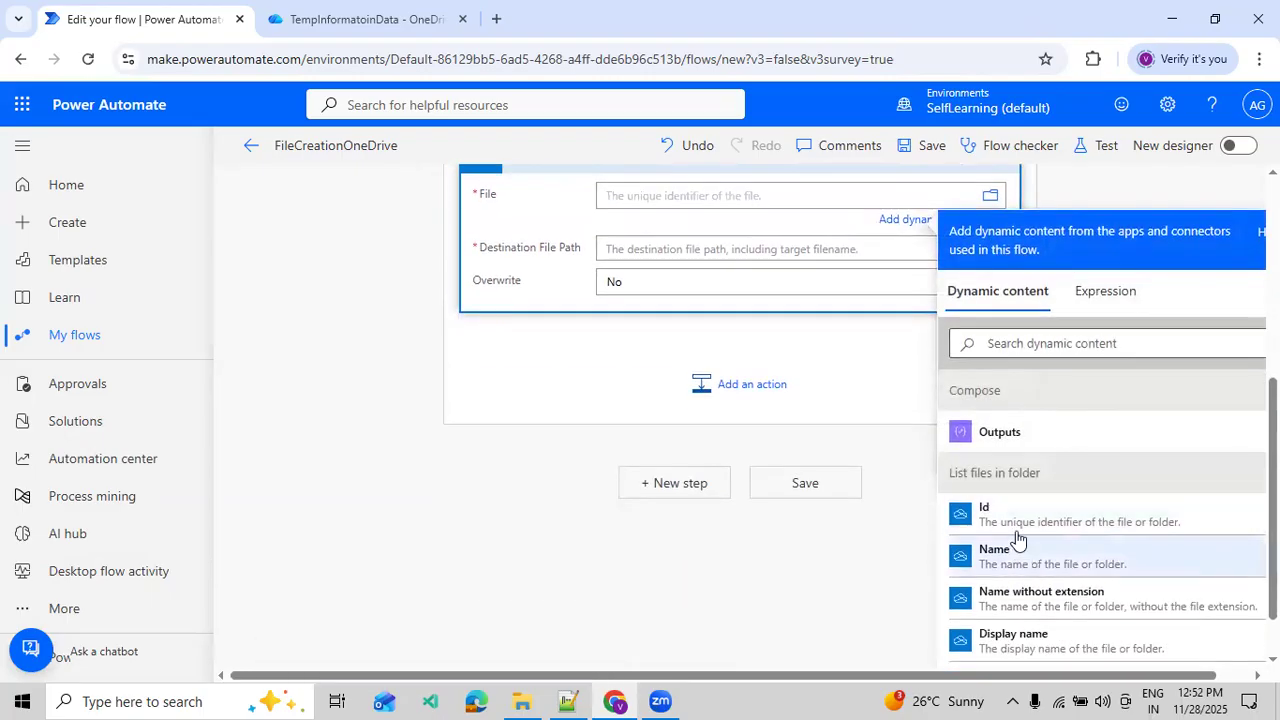
{"action": "left_click", "coordinate": [1011, 520]}
{"action": "scroll", "coordinate": [603, 474], "scroll_direction": "up", "scroll_amount": 1}
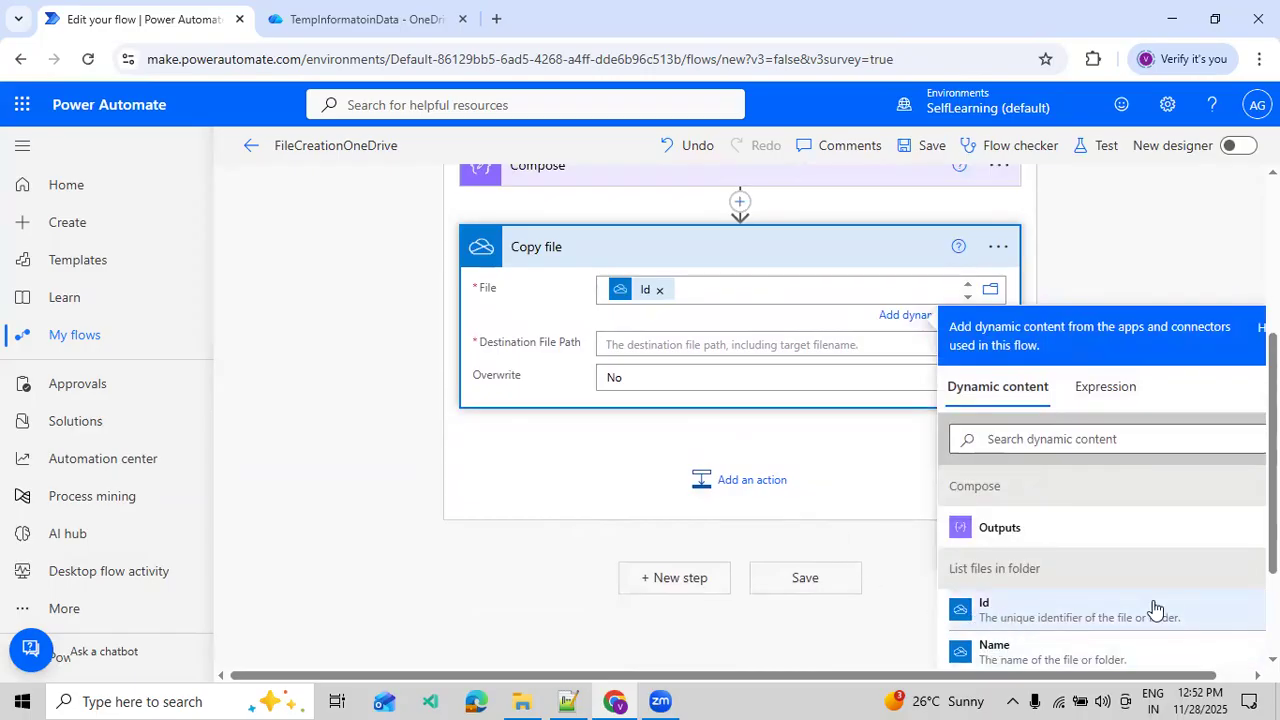
- Start the Copy file destination path with / and copy the TempInformatoinData folder's name from its rename dialog in OneDrive
{"action": "left_click", "coordinate": [651, 343]}
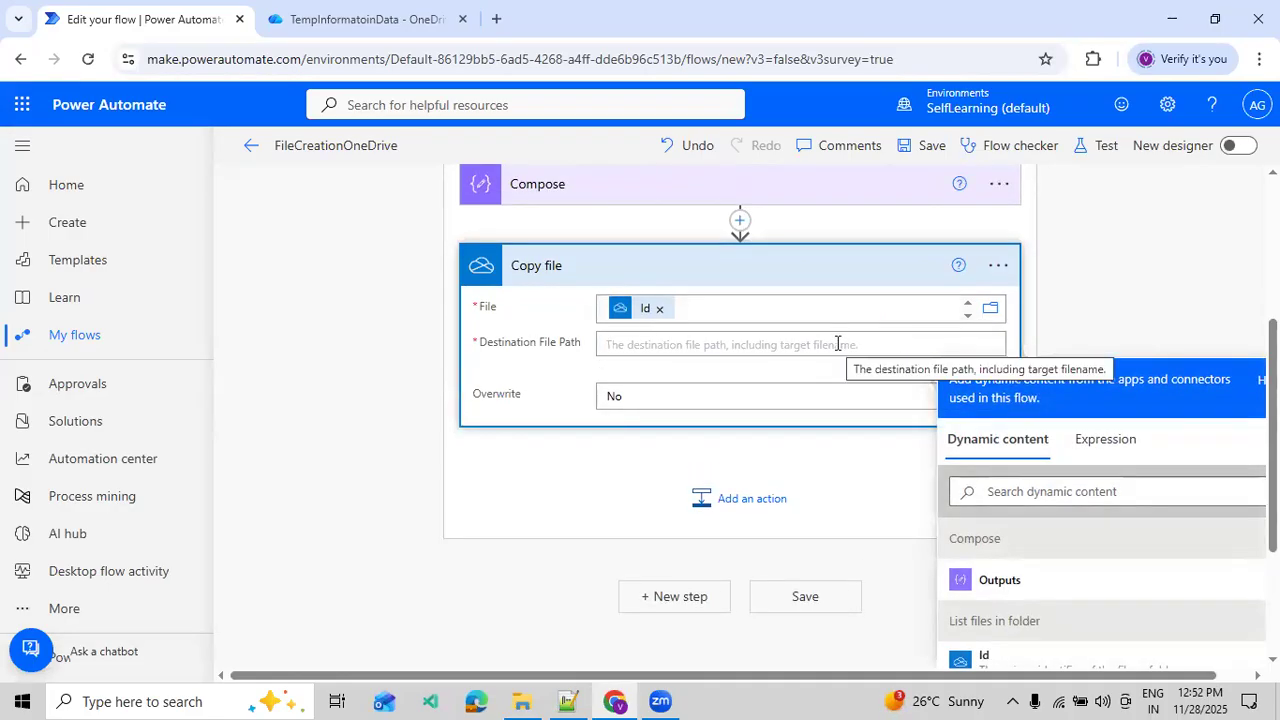
{"action": "type", "text": "/"}
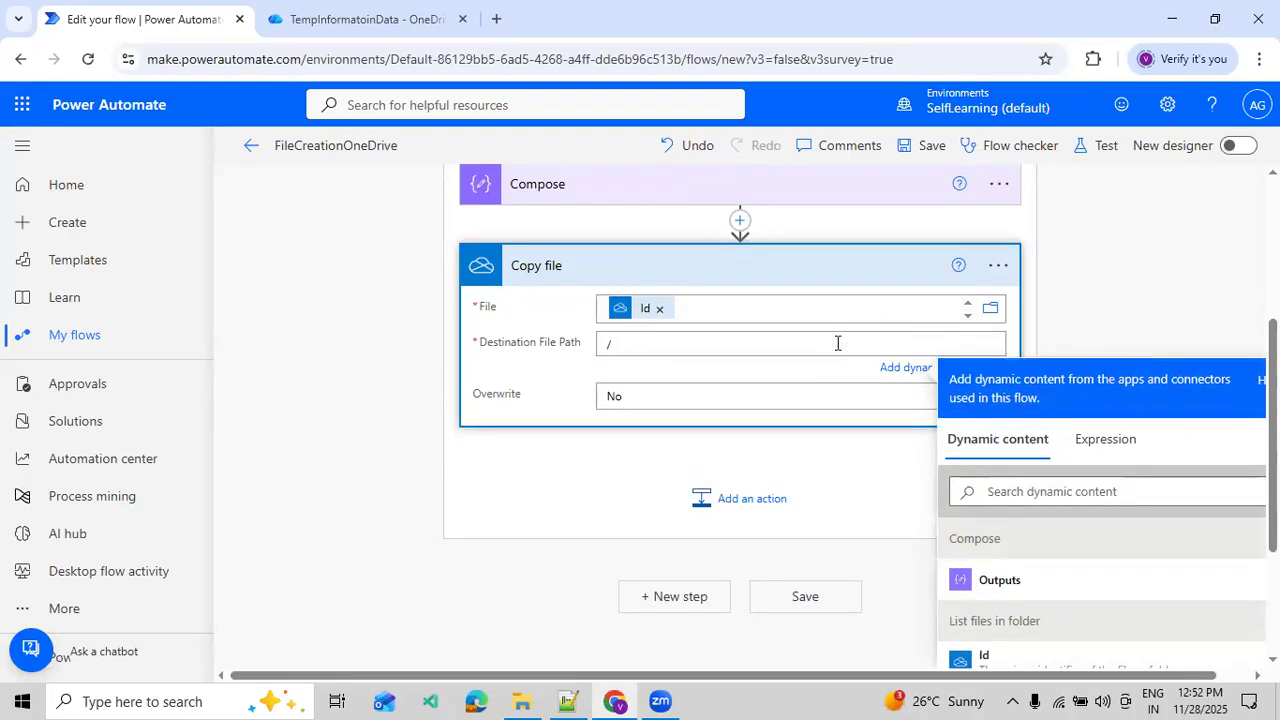
{"action": "left_click", "coordinate": [343, 30]}
{"action": "left_click", "coordinate": [318, 232]}
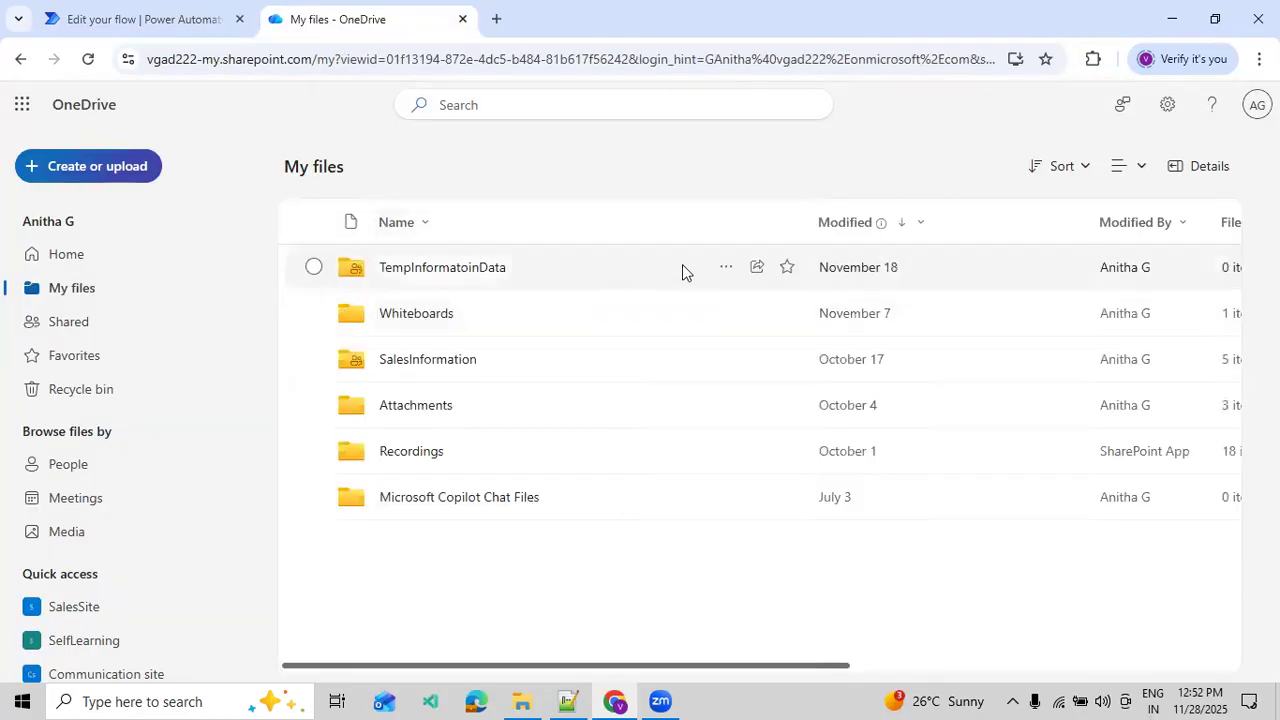
{"action": "left_click", "coordinate": [613, 271]}
{"action": "left_click", "coordinate": [727, 272]}
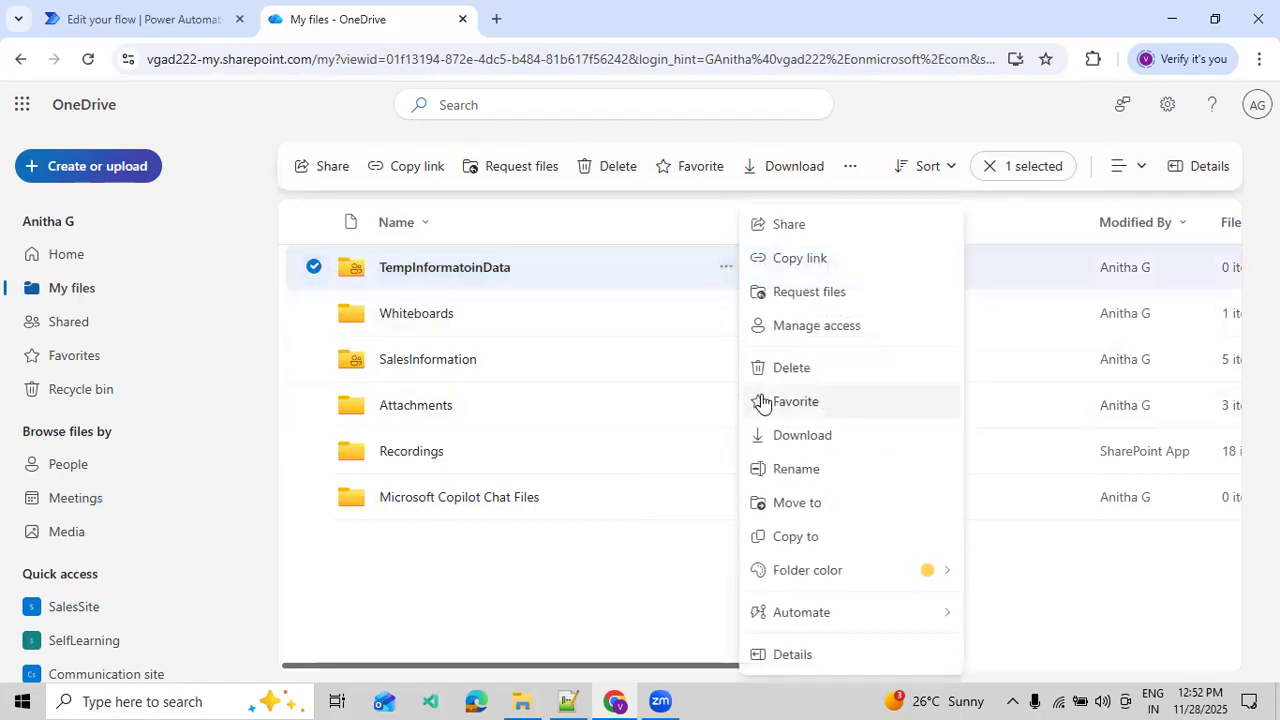
{"action": "left_click", "coordinate": [776, 469]}
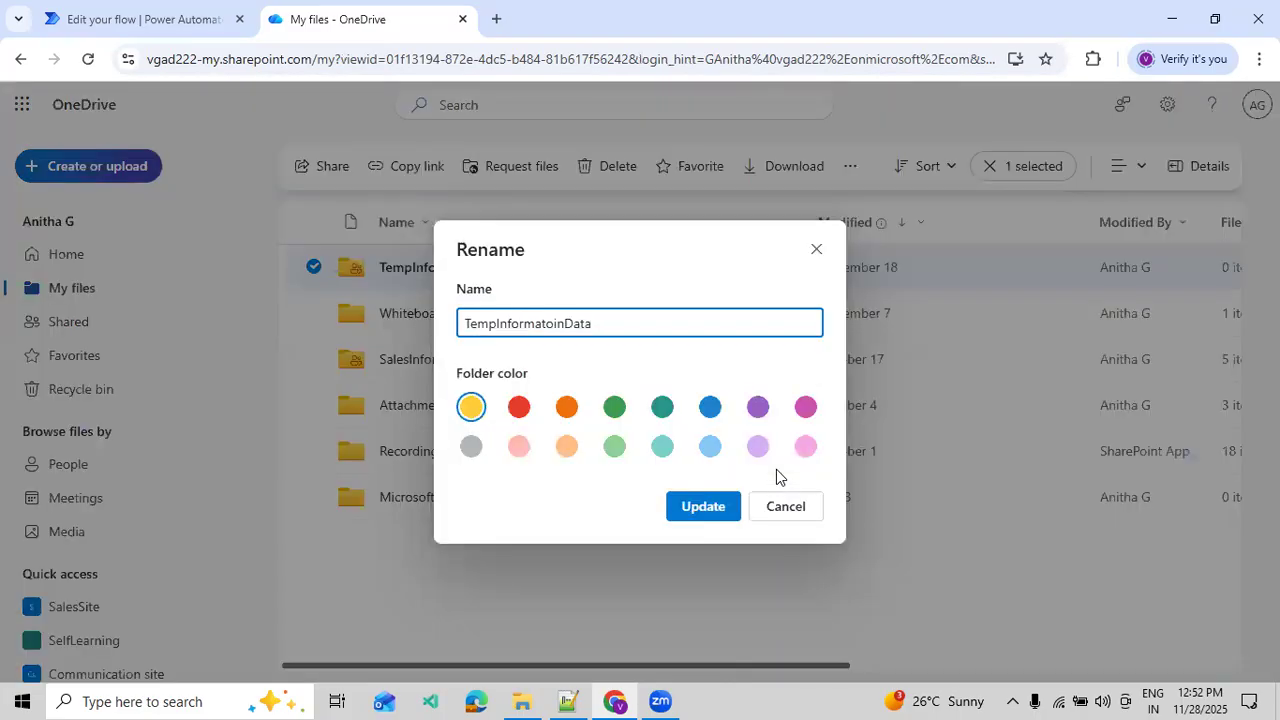
{"action": "left_click", "coordinate": [798, 508]}
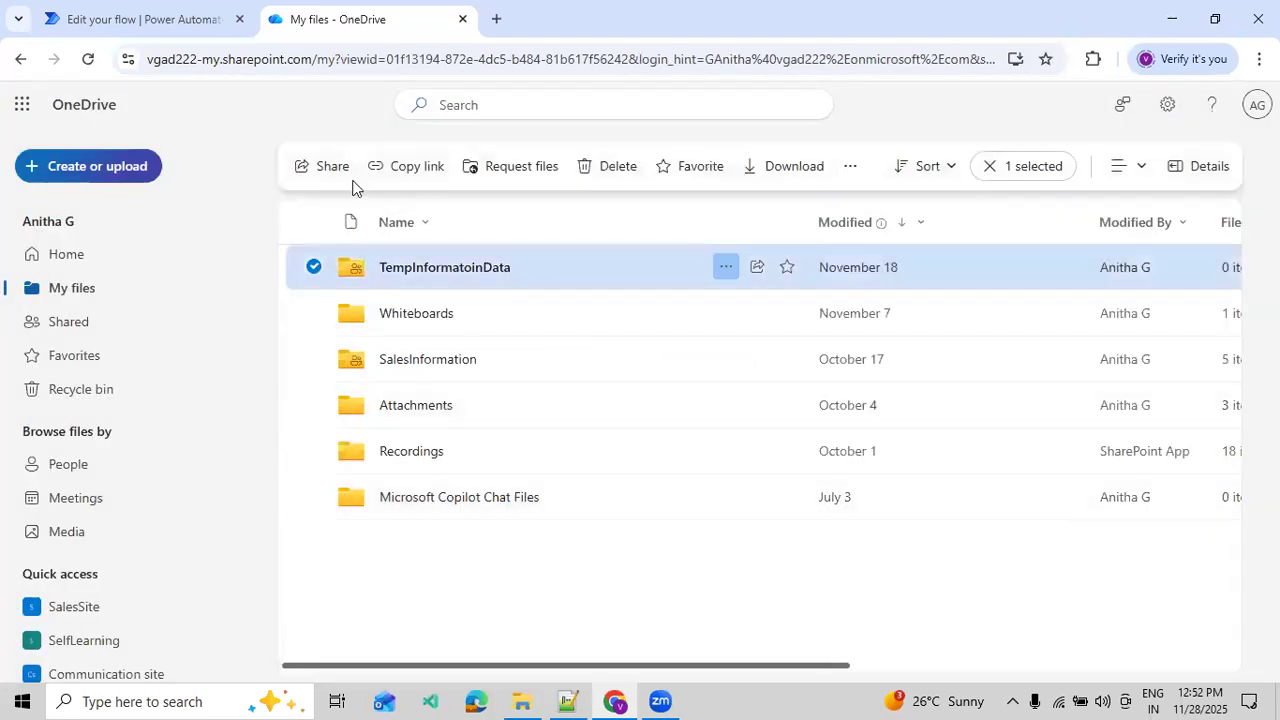
- Return to the flow and complete the Copy file destination path as /TempInformatoinData/ followed by the Compose Outputs
{"action": "left_click", "coordinate": [180, 20]}
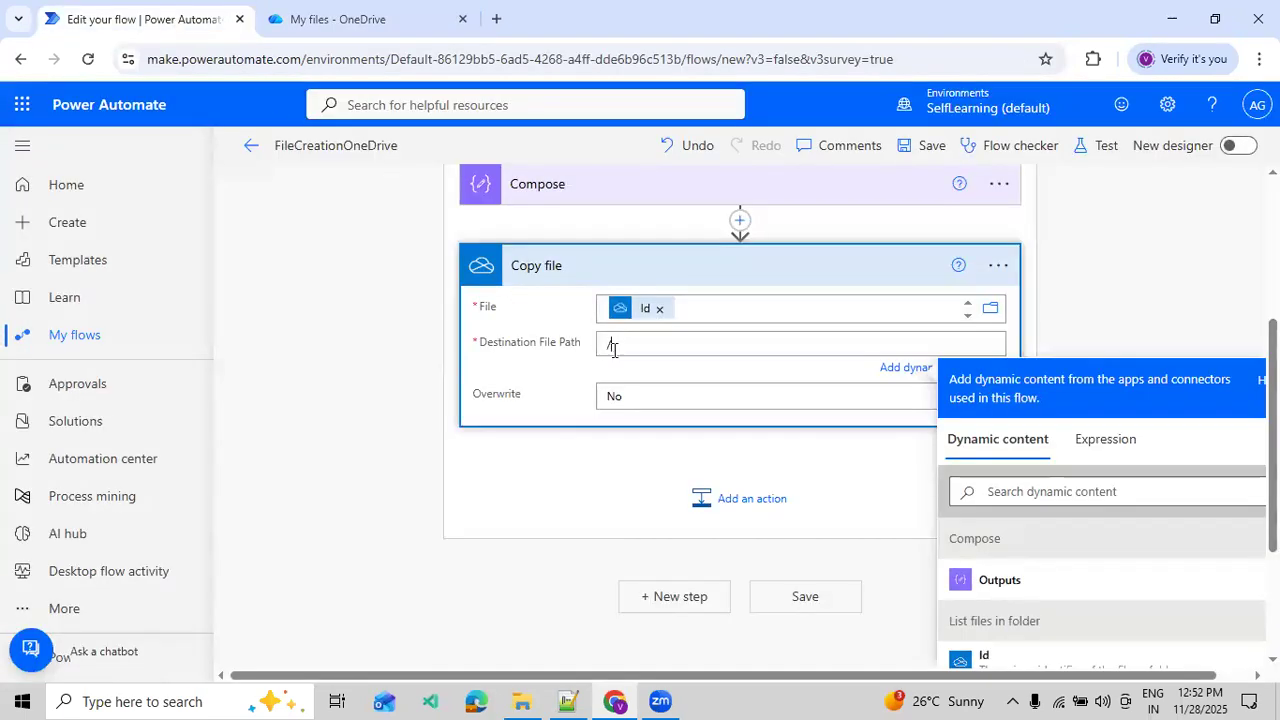
{"action": "type", "text": "TempInformatoinData"}
{"action": "type", "text": "/"}
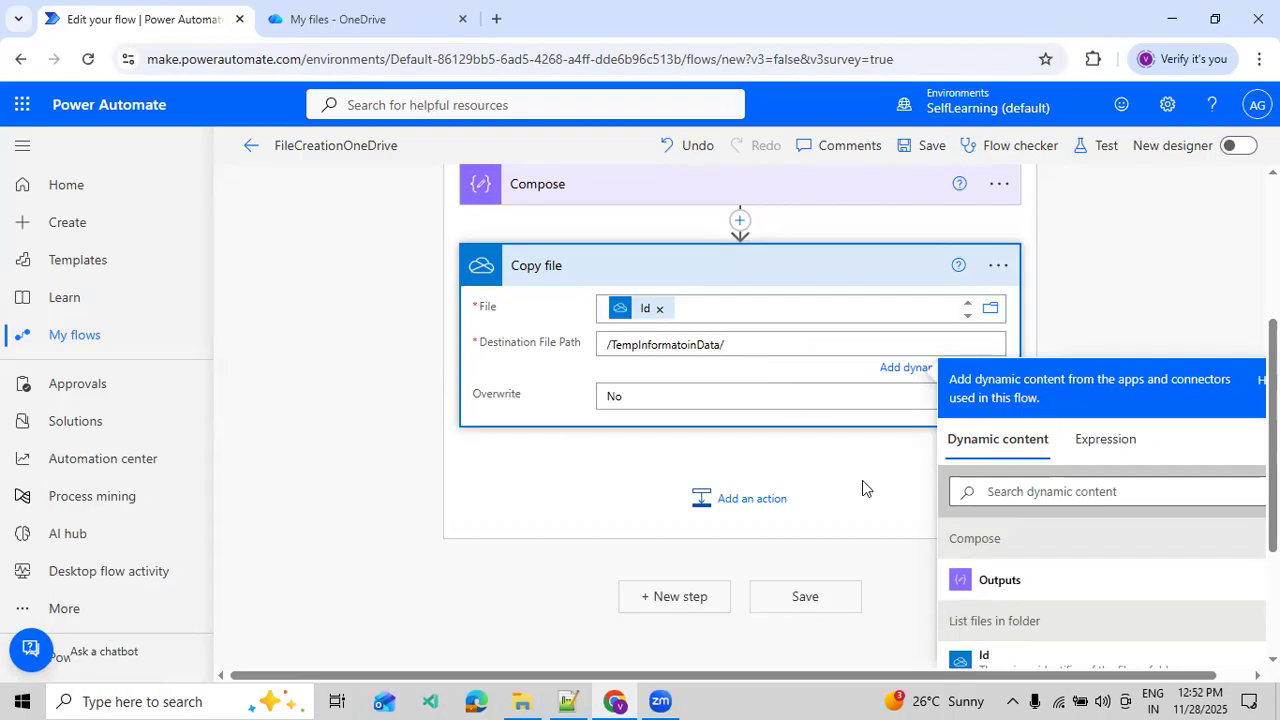
{"action": "left_click", "coordinate": [966, 582]}
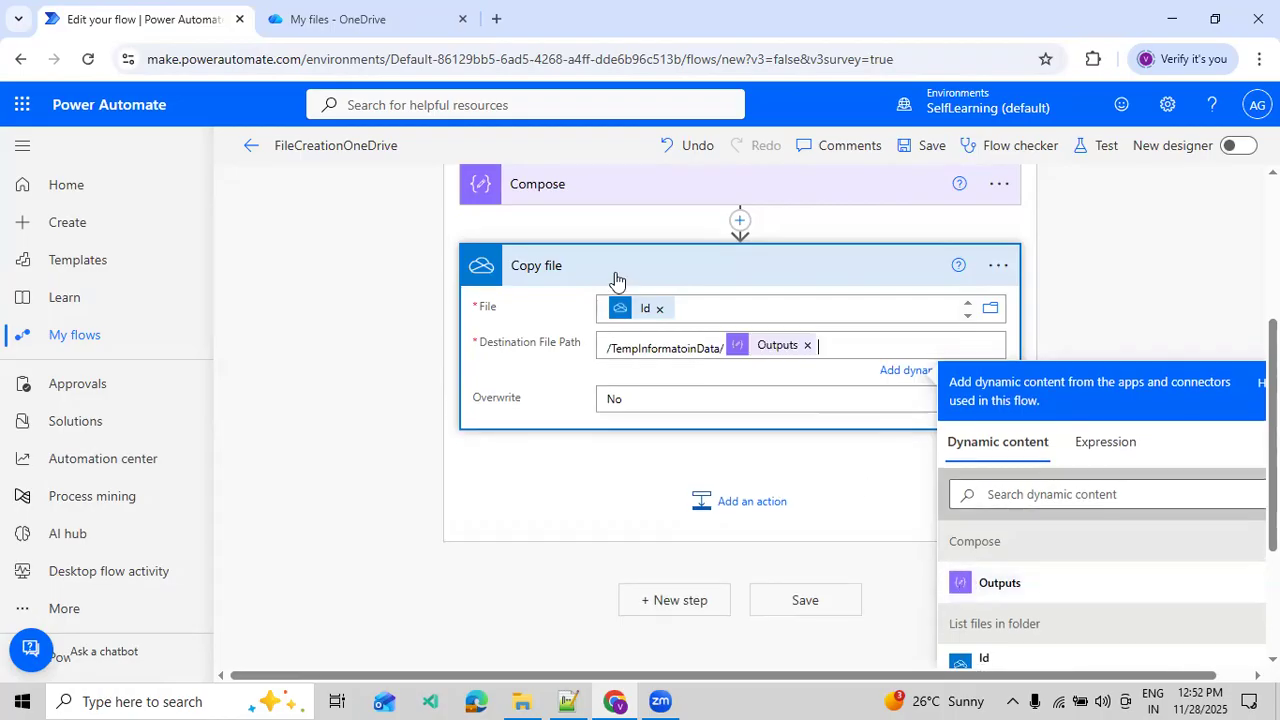
{"action": "scroll", "coordinate": [912, 408], "scroll_direction": "up", "scroll_amount": 1}
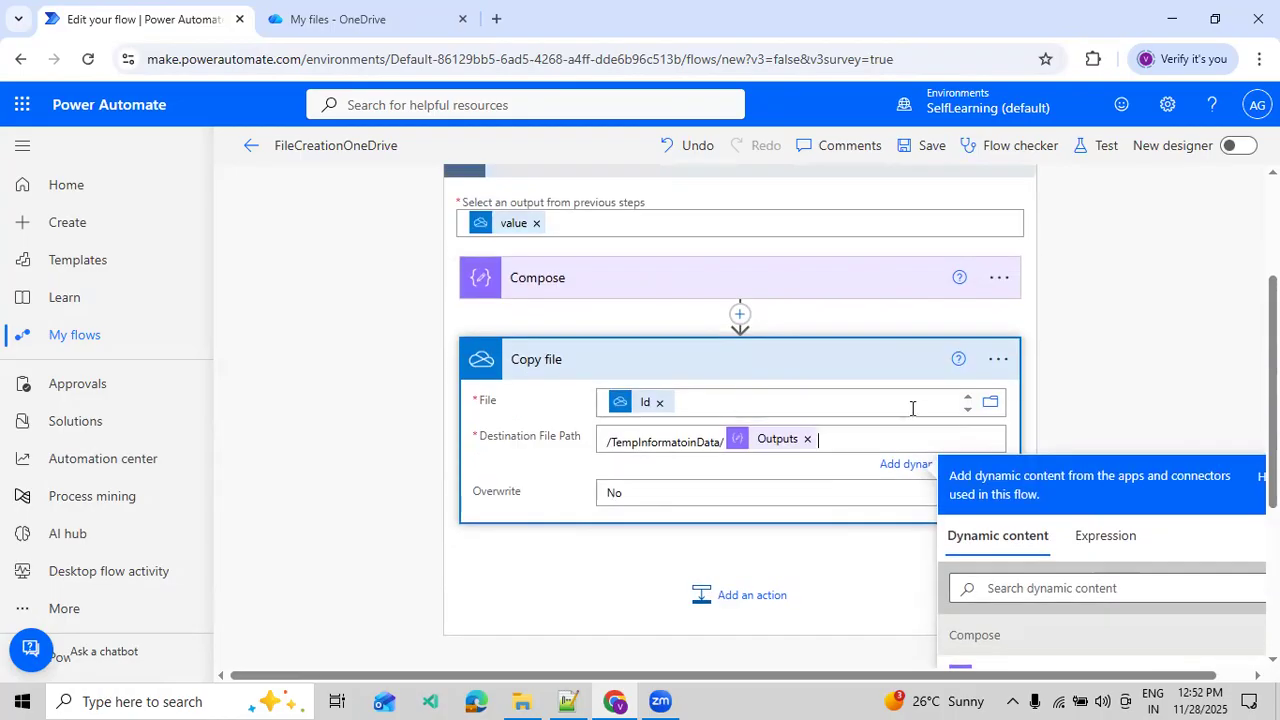
{"action": "left_click", "coordinate": [1089, 359]}
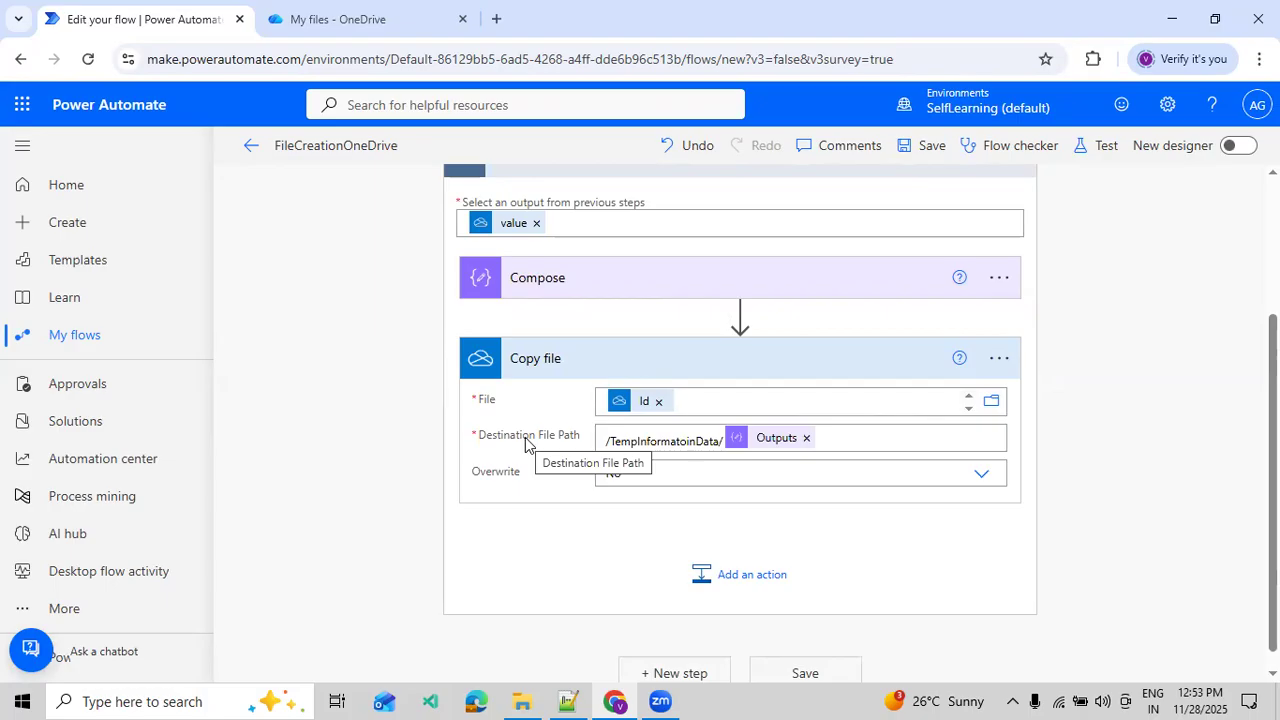
- Review the Copy file destination path, the Compose input, the Overwrite options and the order of the flow's actions
{"action": "double_click", "coordinate": [648, 444]}
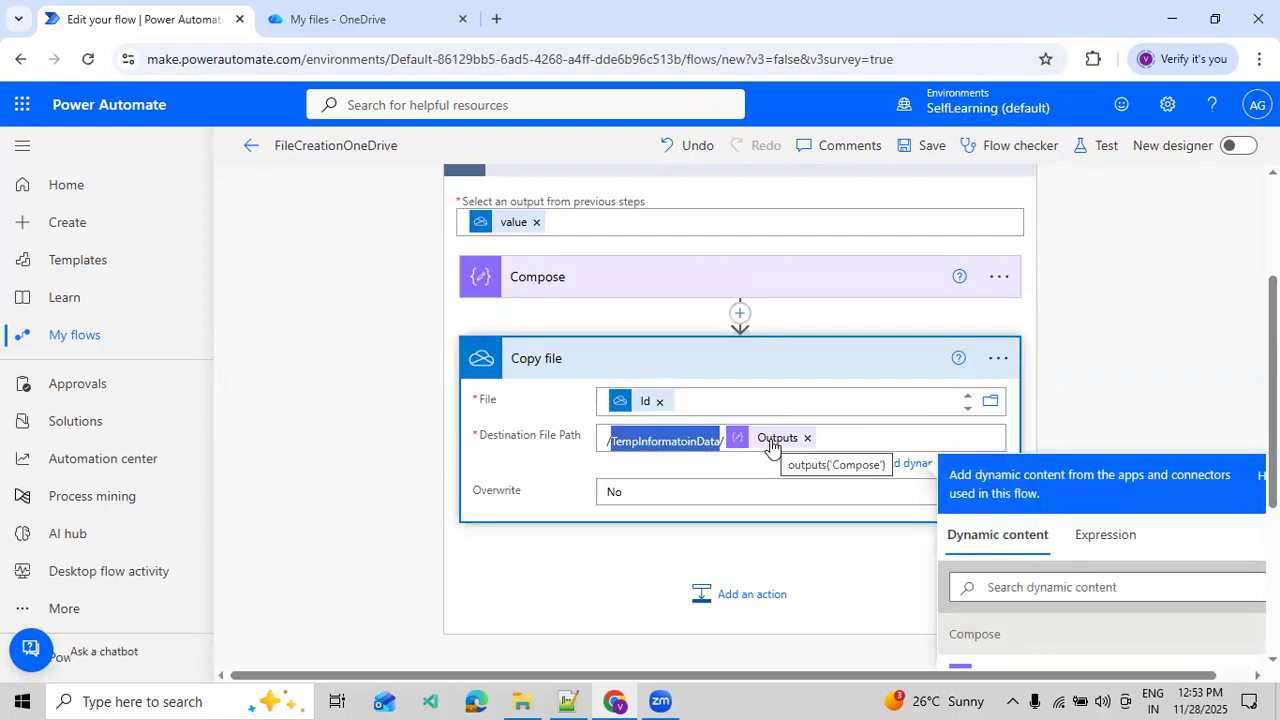
{"action": "left_click", "coordinate": [550, 290]}
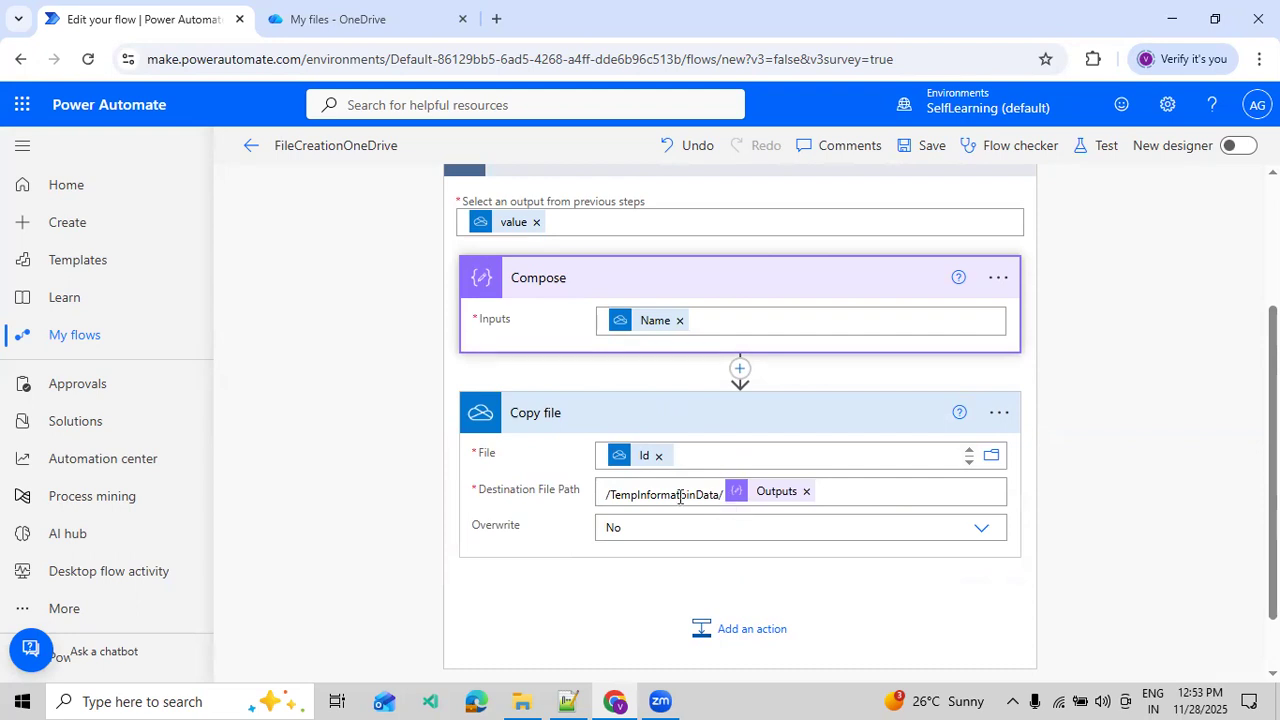
{"action": "left_click", "coordinate": [613, 527]}
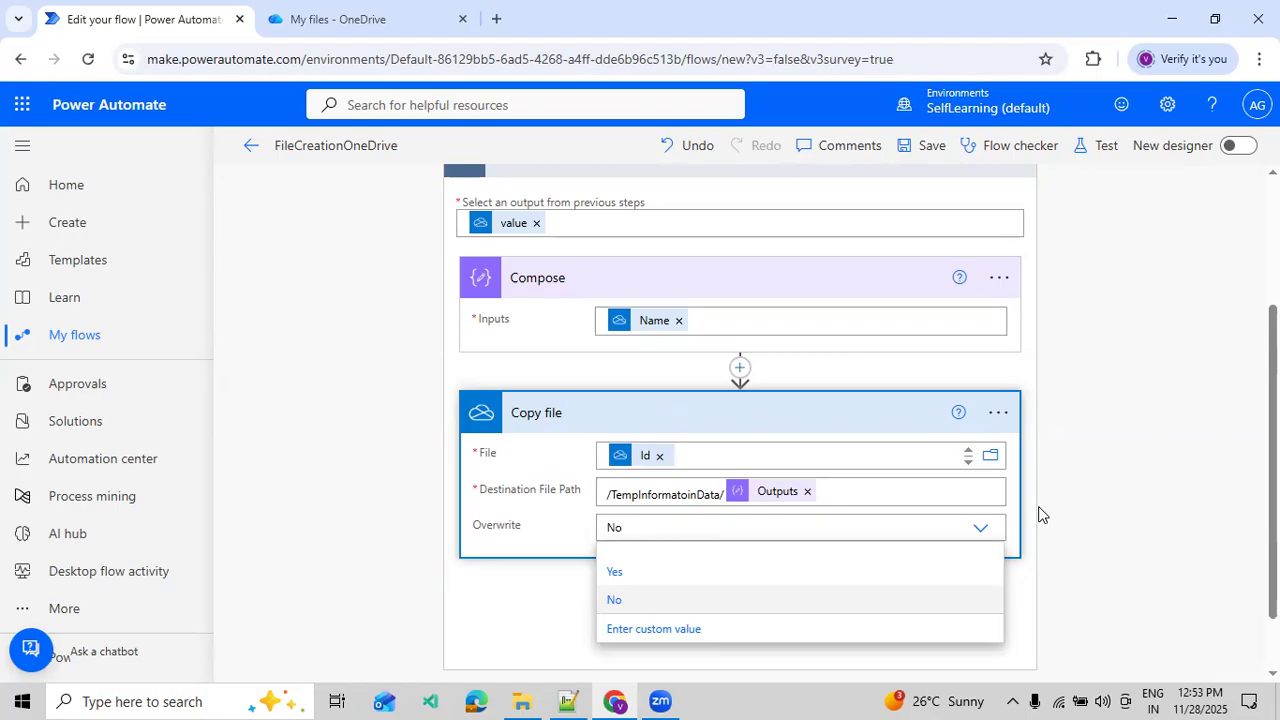
{"action": "left_click", "coordinate": [1053, 544]}
{"action": "scroll", "coordinate": [1053, 544], "scroll_direction": "up", "scroll_amount": 2}
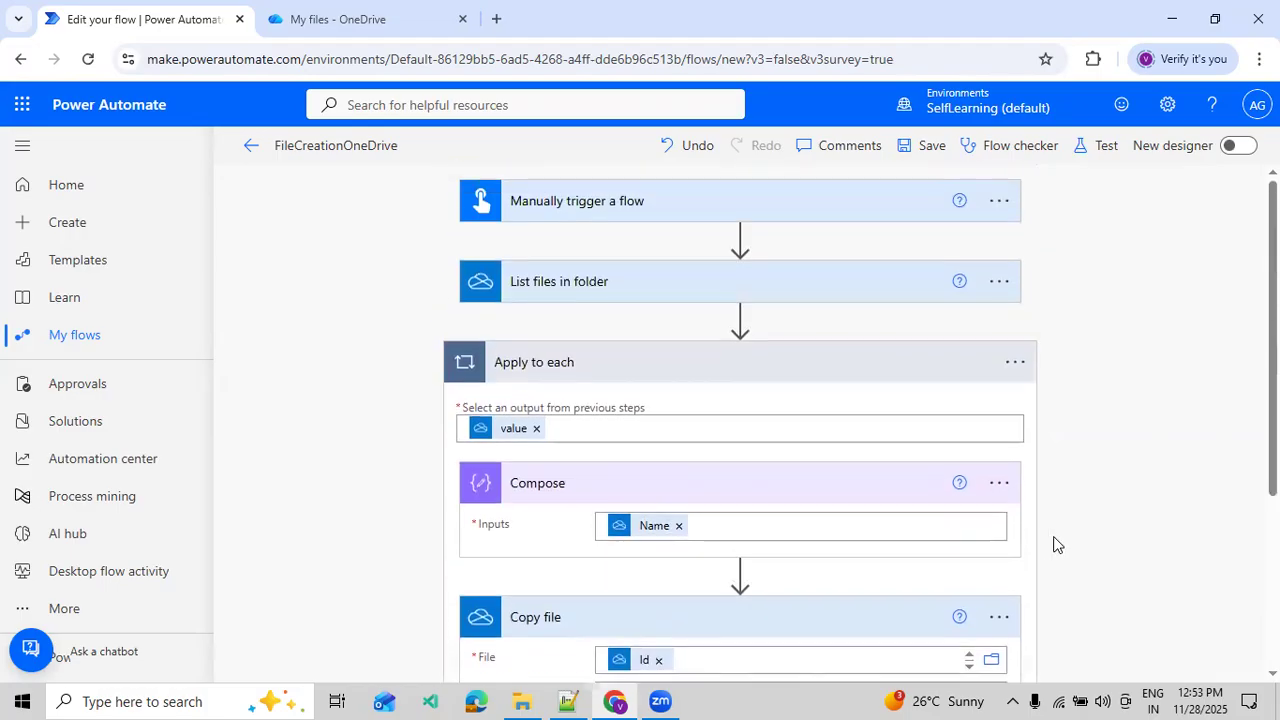
{"action": "scroll", "coordinate": [1094, 437], "scroll_direction": "down", "scroll_amount": 3}
{"action": "scroll", "coordinate": [1094, 437], "scroll_direction": "up", "scroll_amount": 3}
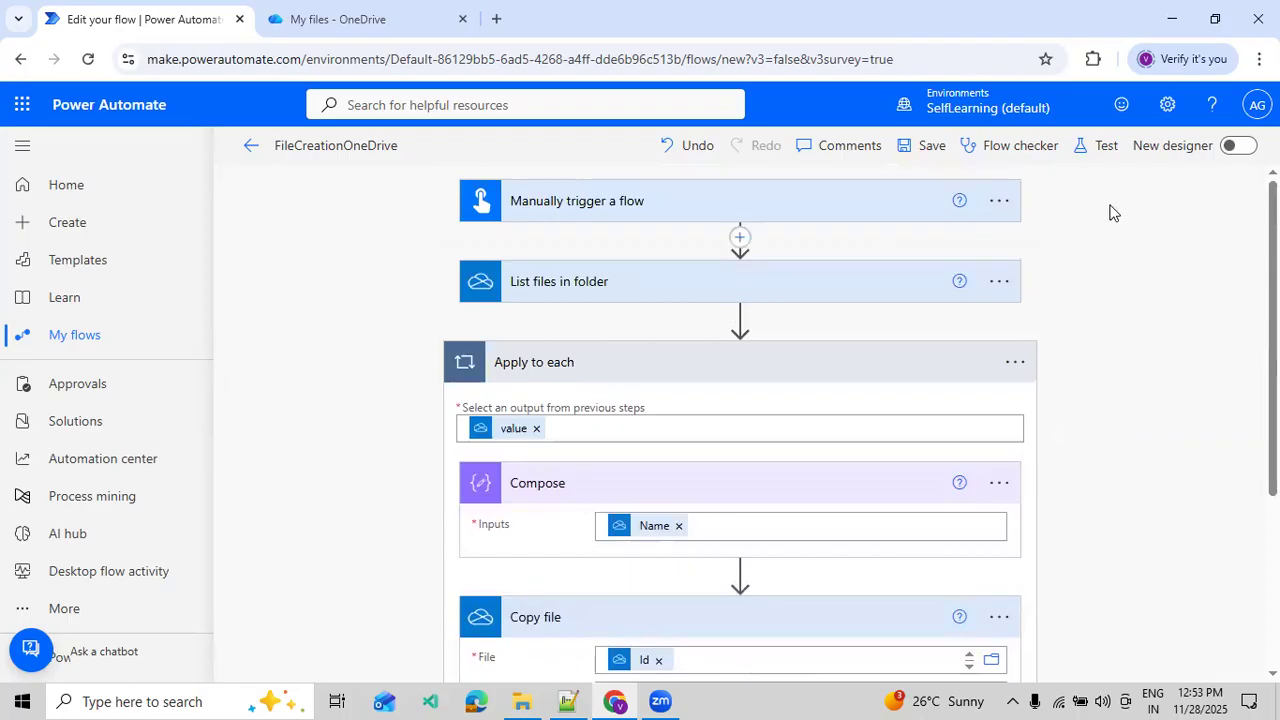
{"action": "scroll", "coordinate": [1115, 315], "scroll_direction": "down", "scroll_amount": 3}
{"action": "scroll", "coordinate": [1120, 250], "scroll_direction": "up", "scroll_amount": 3}
- Save the flow and run a manual test of the Apply to each loop with its Copy file action
{"action": "left_click", "coordinate": [973, 652]}
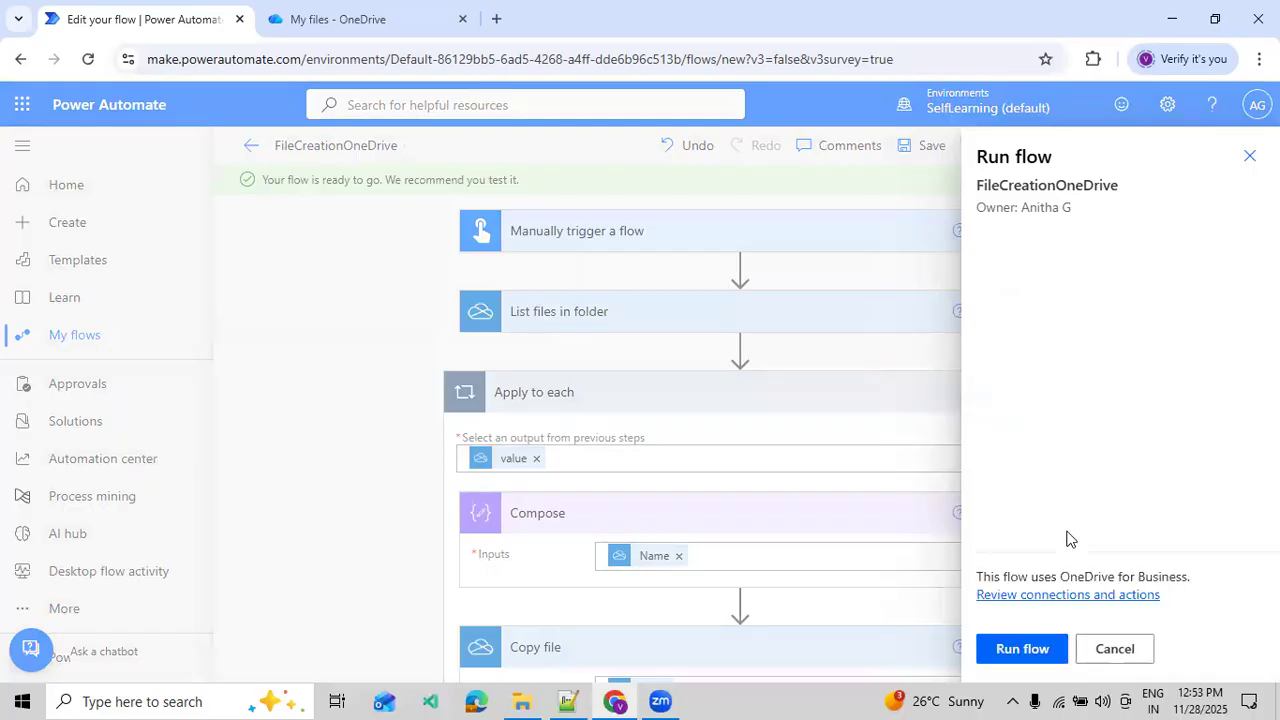
{"action": "left_click", "coordinate": [1046, 656]}
{"action": "left_click", "coordinate": [1033, 651]}
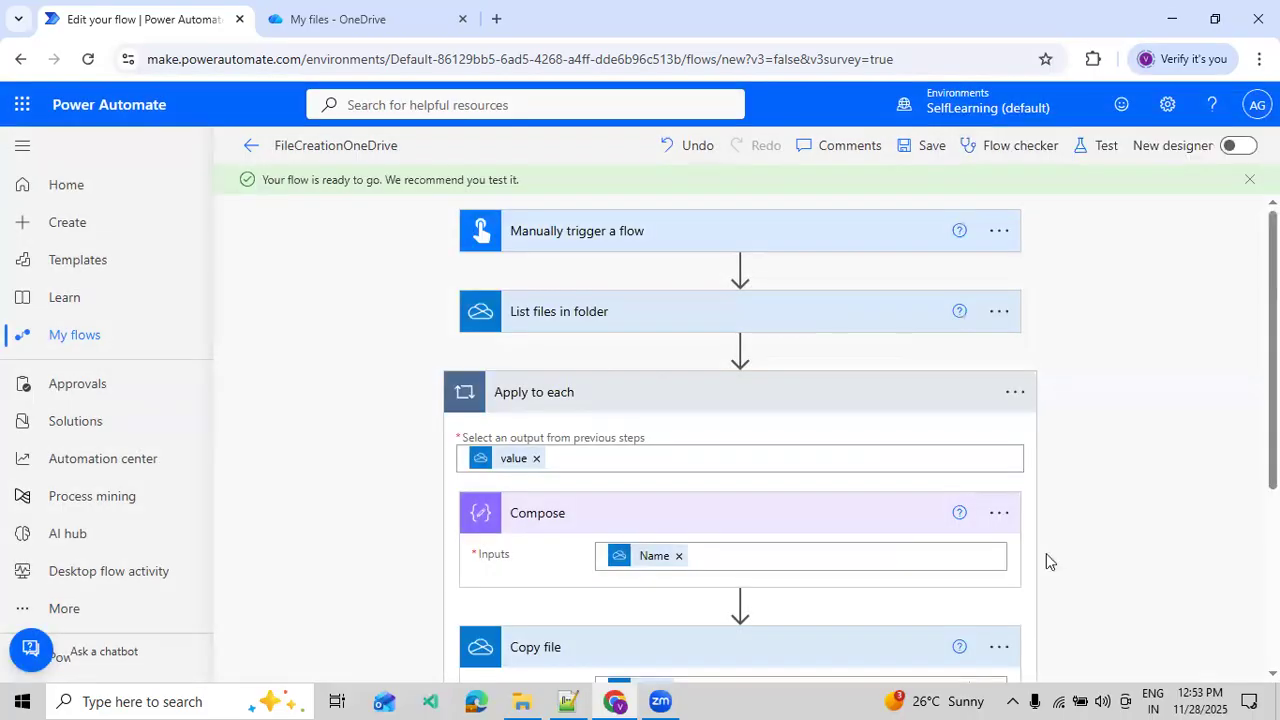
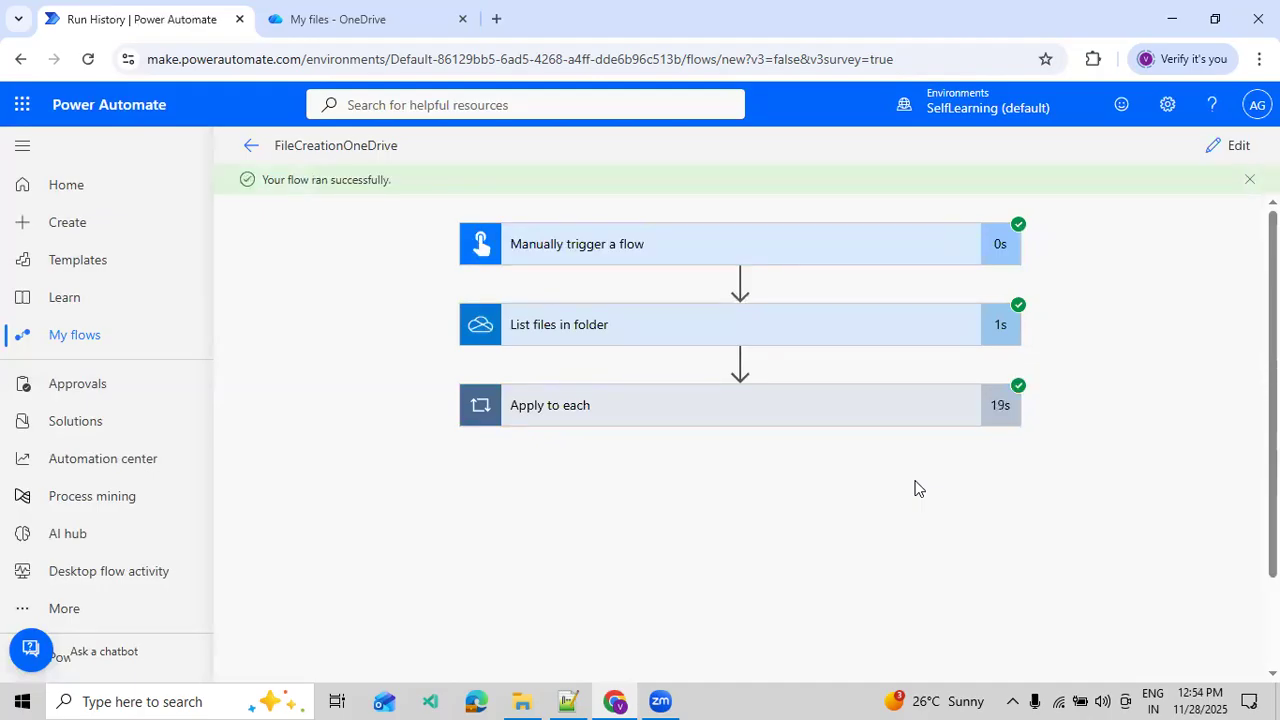
- Check the TempInformatoinData folder in OneDrive for the copied files and examine the first iteration's Copy file and Compose details in the run results
{"action": "left_click", "coordinate": [383, 22]}
{"action": "left_click", "coordinate": [386, 272]}
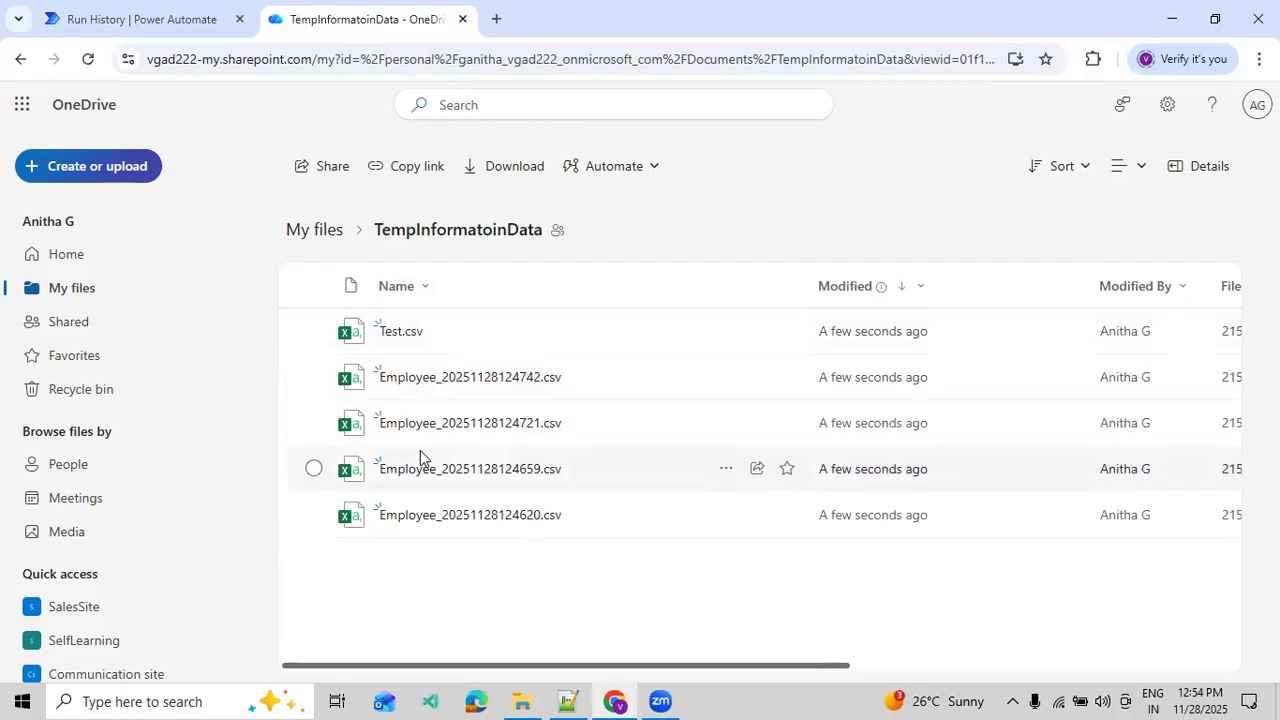
{"action": "left_click", "coordinate": [206, 24]}
{"action": "left_click", "coordinate": [621, 410]}
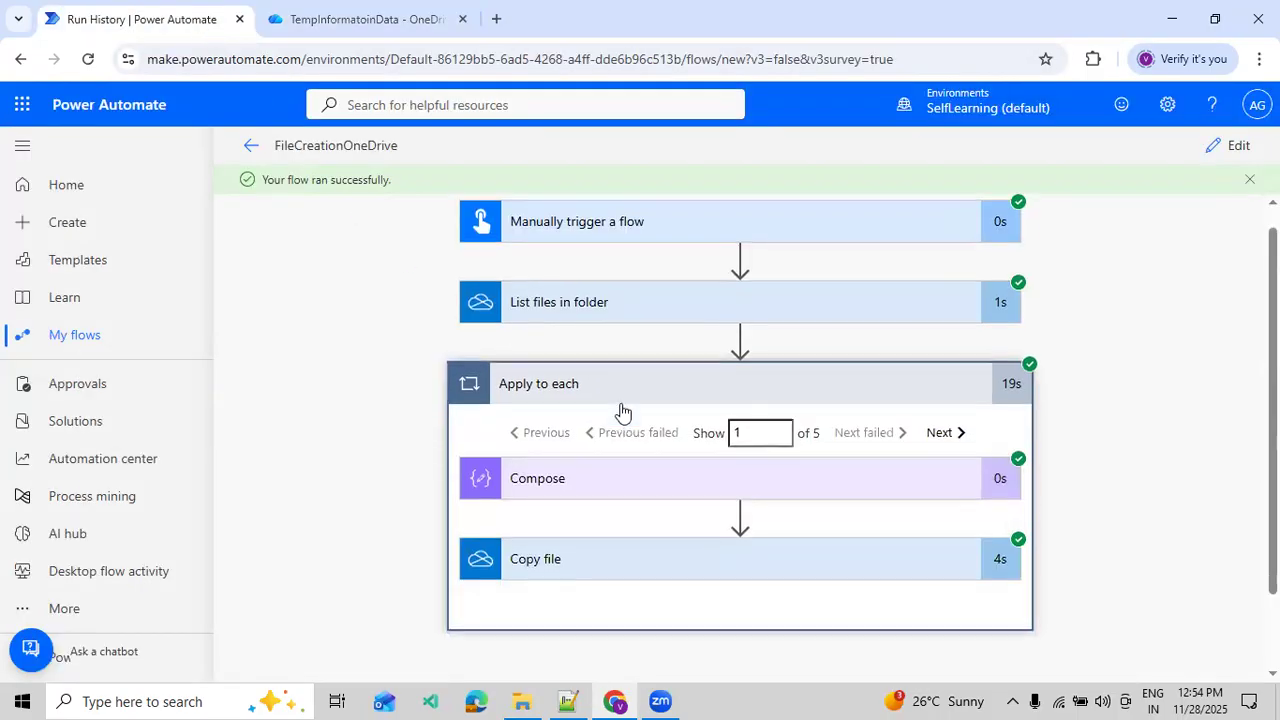
{"action": "scroll", "coordinate": [714, 460], "scroll_direction": "down", "scroll_amount": 1}
{"action": "left_click", "coordinate": [719, 471]}
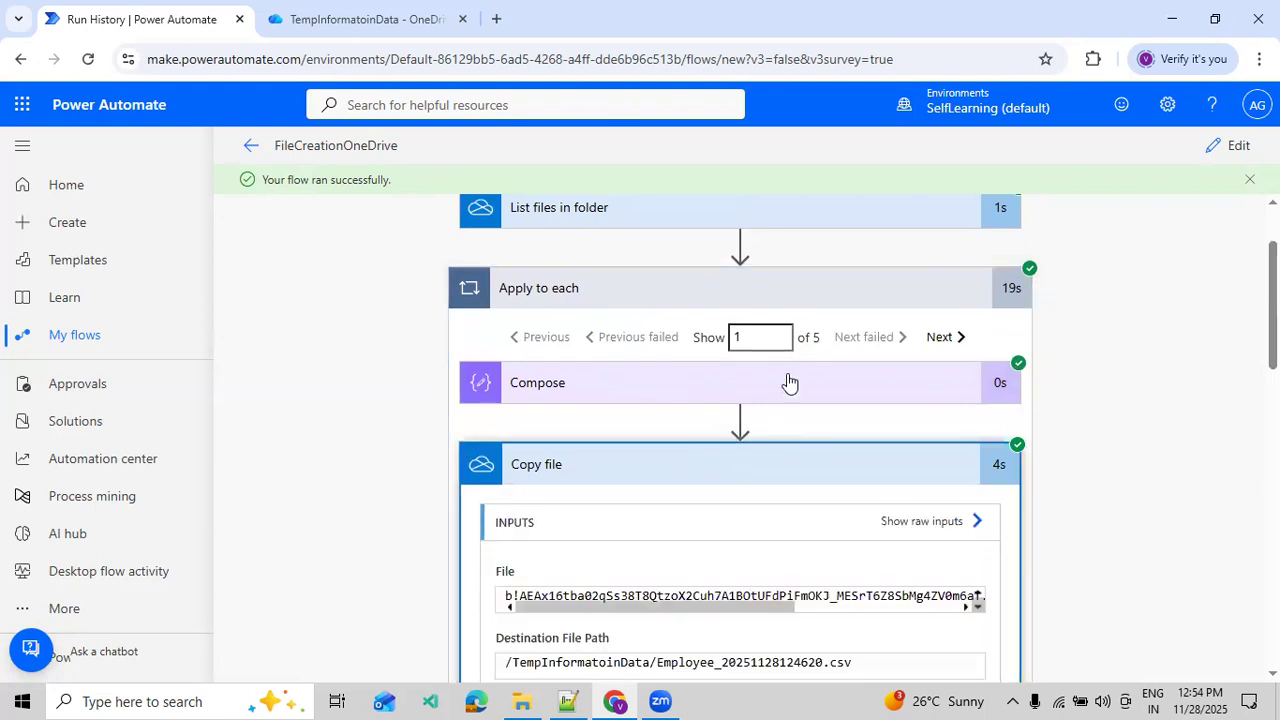
{"action": "left_click", "coordinate": [789, 382]}
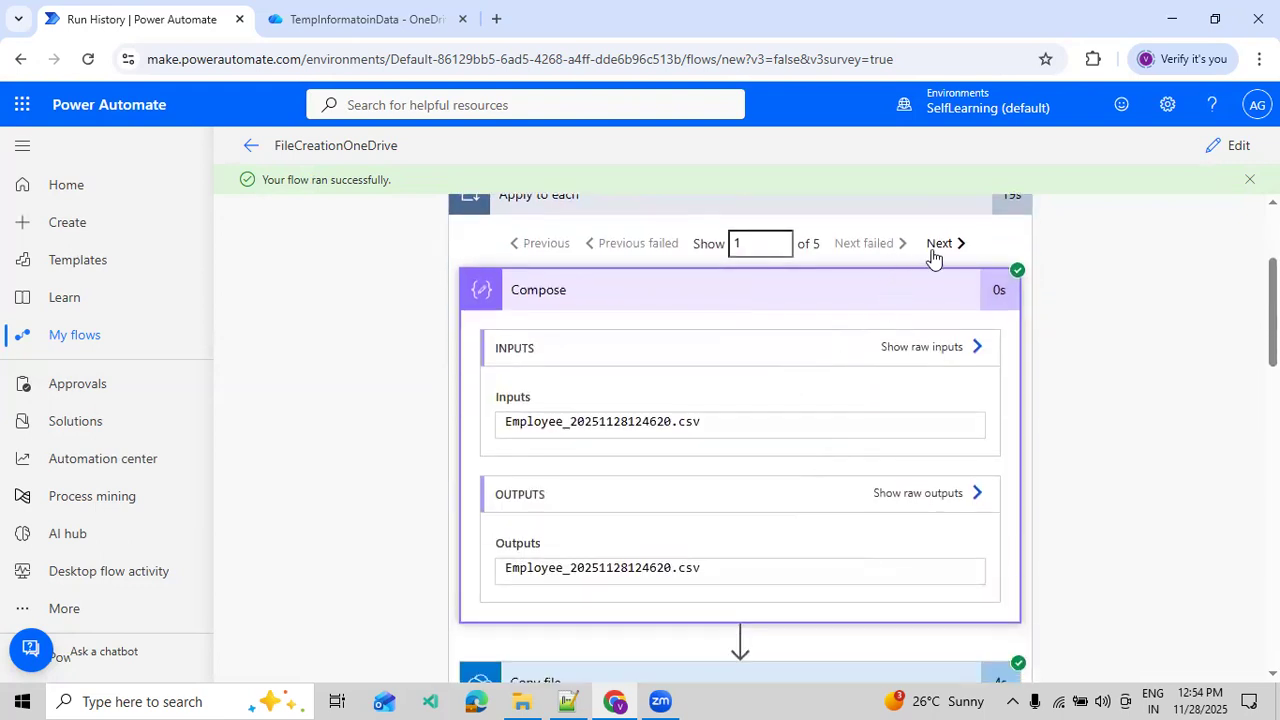
{"action": "scroll", "coordinate": [930, 257], "scroll_direction": "up", "scroll_amount": 2}
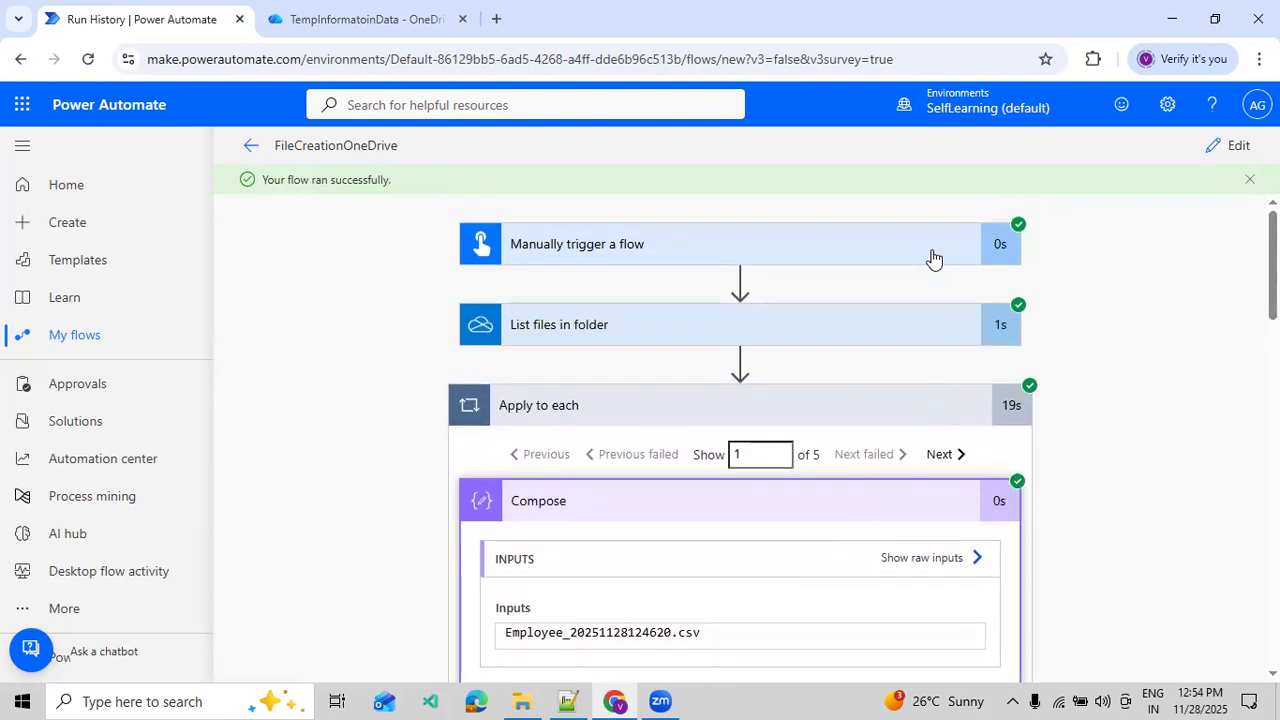
- Reopen the flow for editing and set the Copy file action's Overwrite option to Yes
{"action": "left_click", "coordinate": [1209, 157]}
{"action": "scroll", "coordinate": [969, 277], "scroll_direction": "down", "scroll_amount": 3}
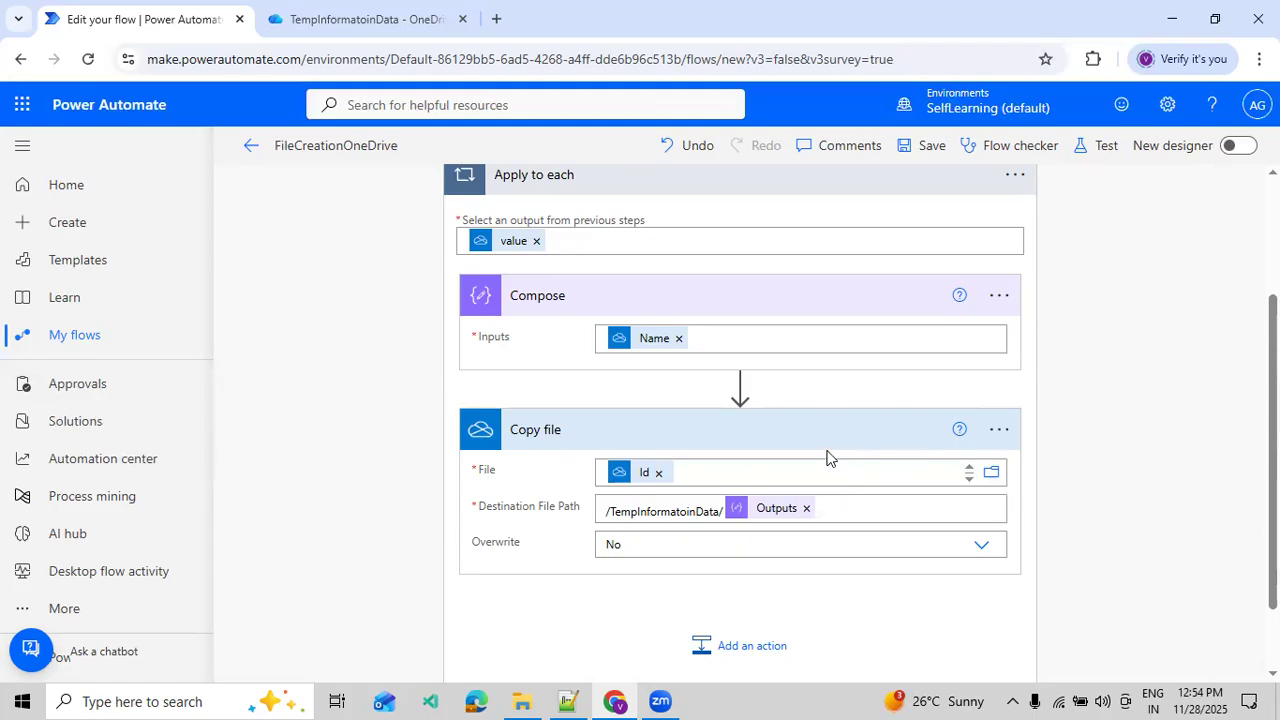
{"action": "scroll", "coordinate": [823, 450], "scroll_direction": "down", "scroll_amount": 2}
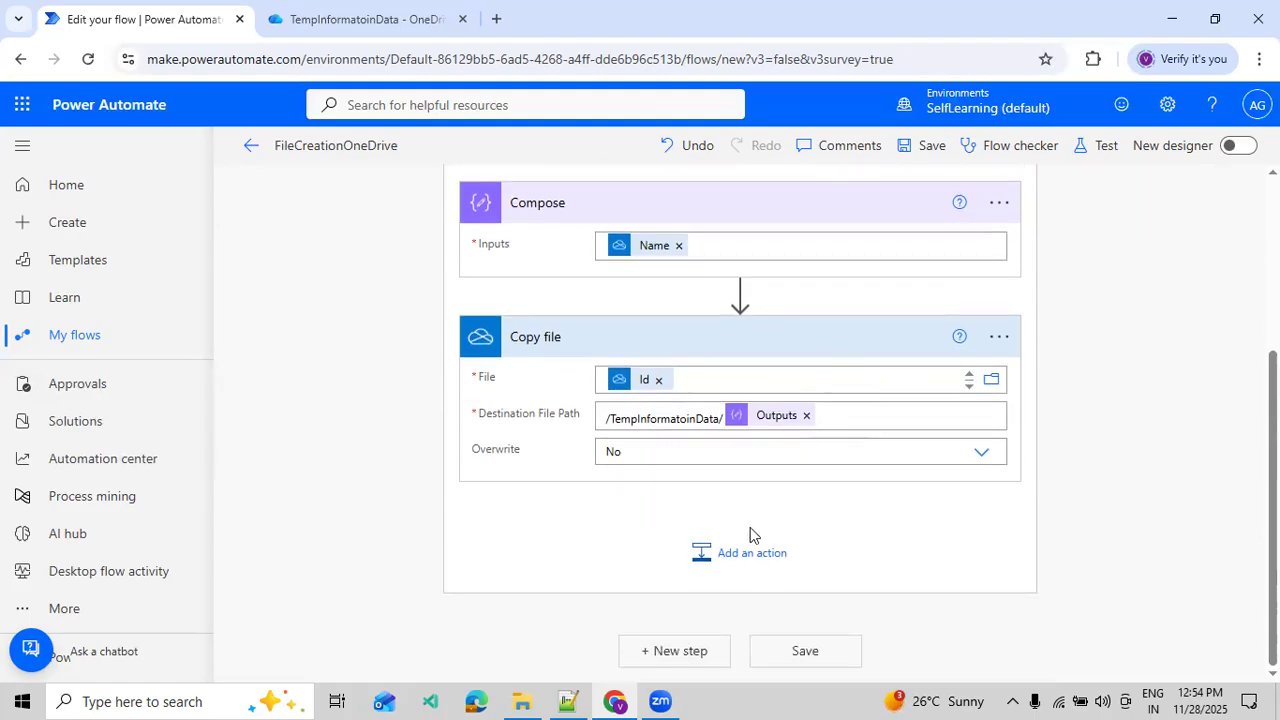
{"action": "left_click", "coordinate": [981, 451]}
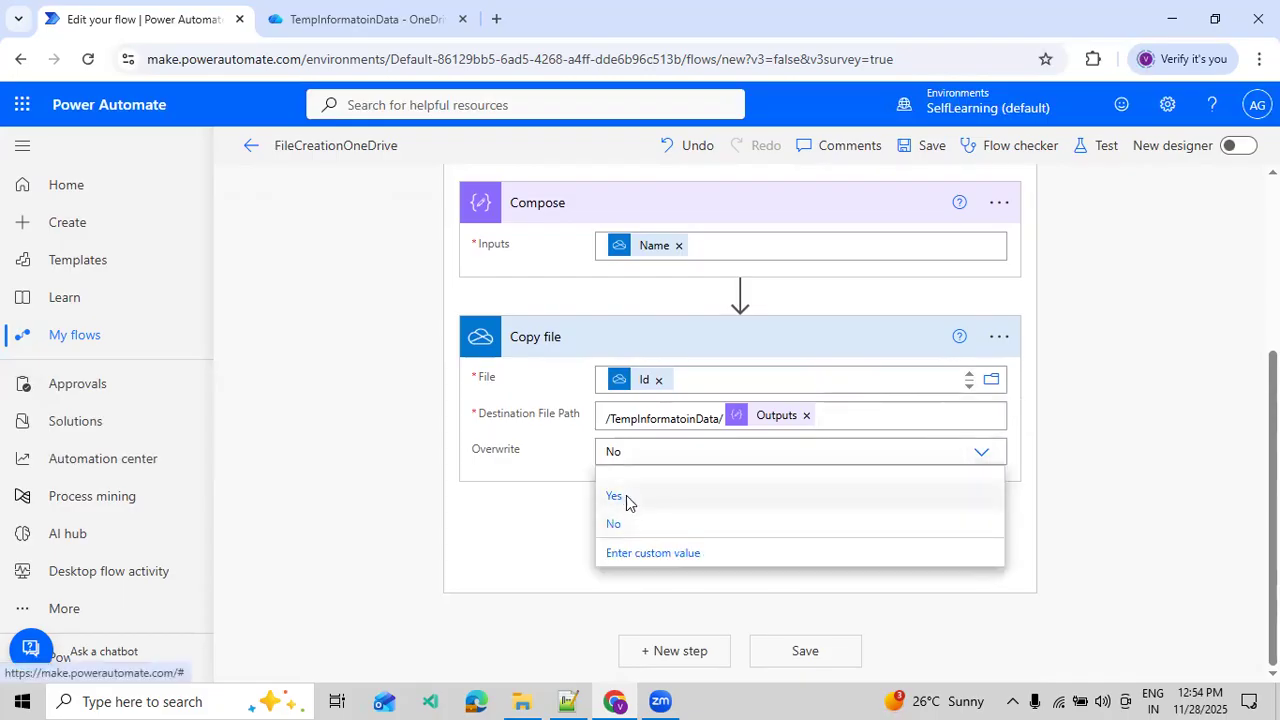
{"action": "left_click", "coordinate": [614, 496]}
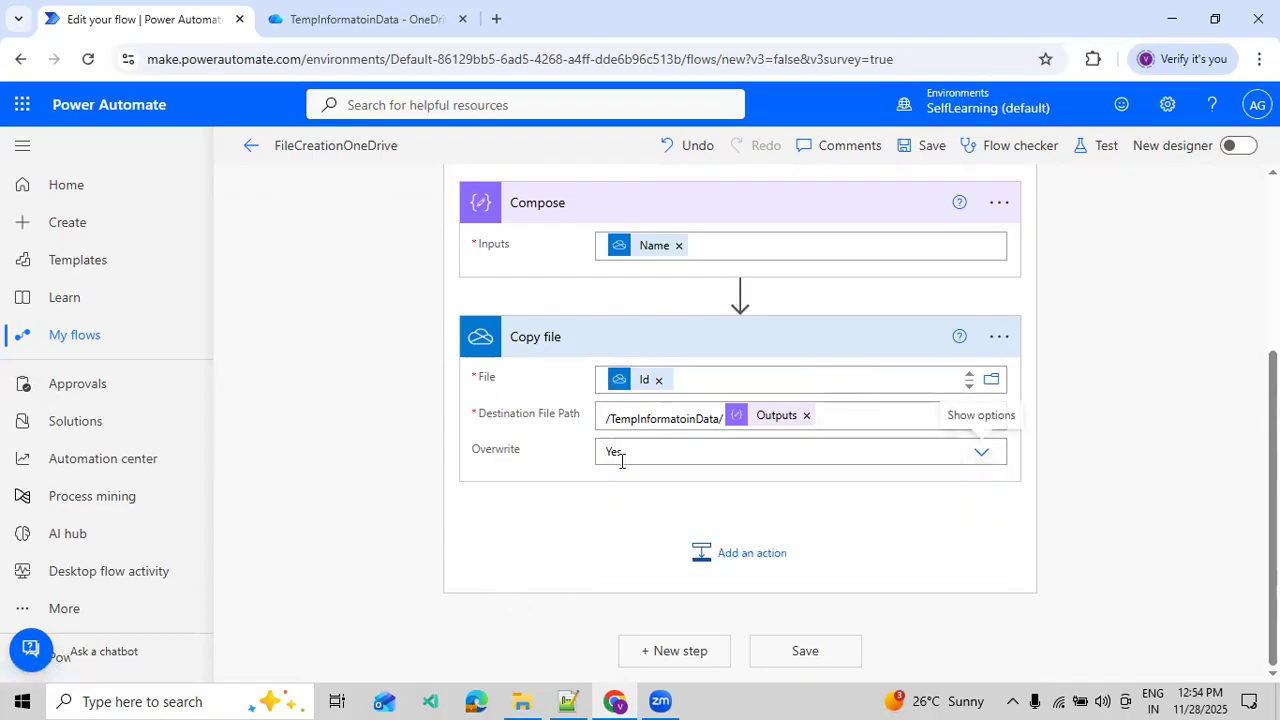
- Refresh the TempInformatoinData folder in OneDrive to check the files' modified times, and review the flow's actions
{"action": "left_click", "coordinate": [364, 34]}
{"action": "left_click", "coordinate": [88, 62]}
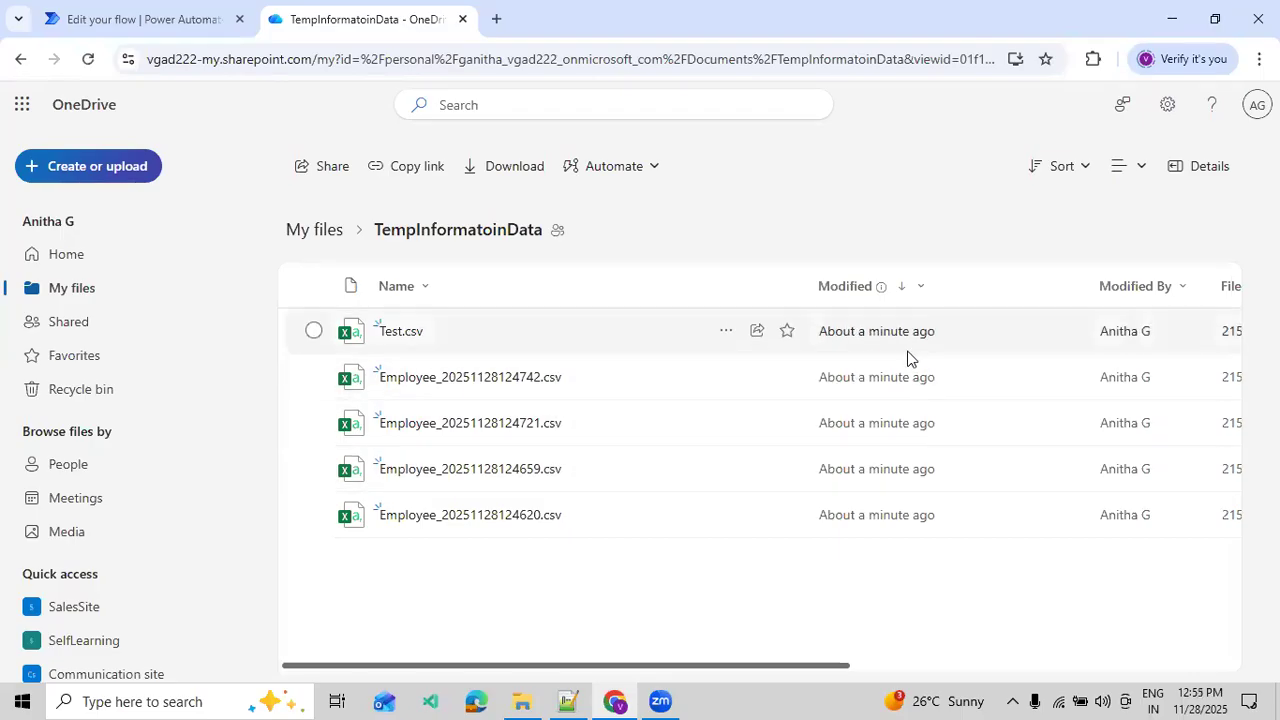
{"action": "left_click", "coordinate": [180, 24]}
{"action": "scroll", "coordinate": [1100, 490], "scroll_direction": "up", "scroll_amount": 3}
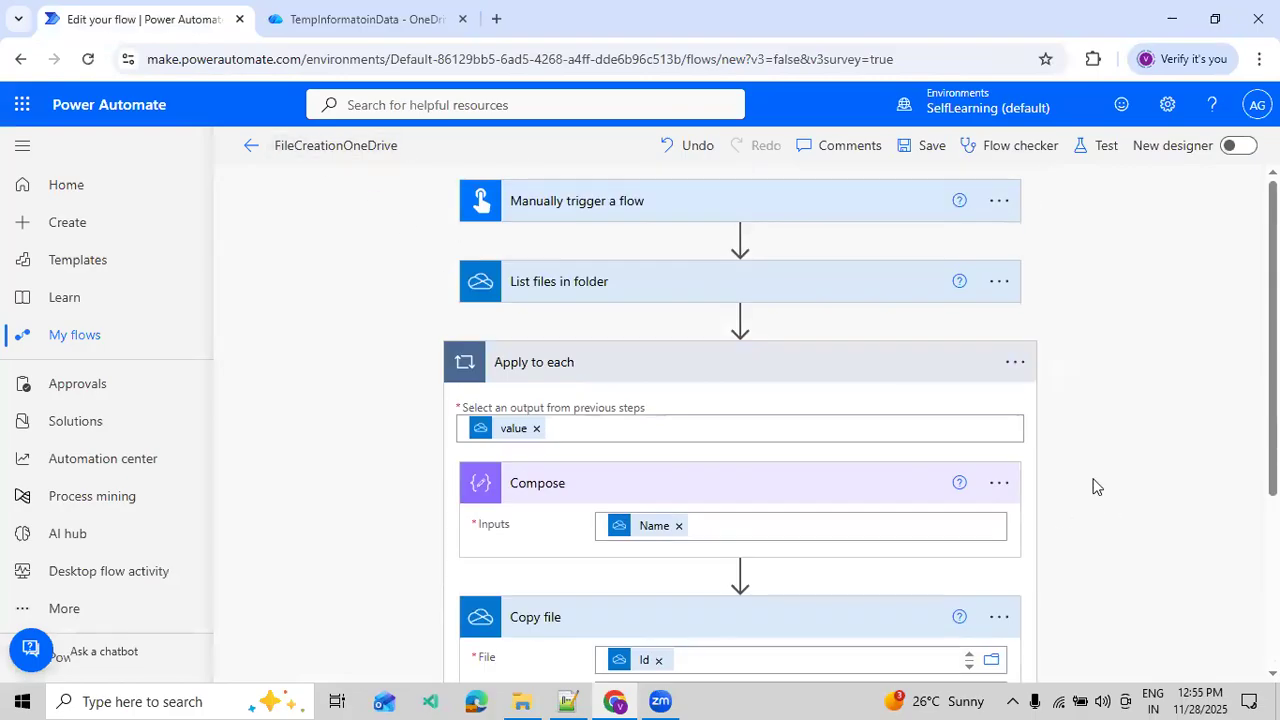
{"action": "scroll", "coordinate": [1076, 400], "scroll_direction": "down", "scroll_amount": 3}
{"action": "scroll", "coordinate": [1076, 398], "scroll_direction": "up", "scroll_amount": 3}
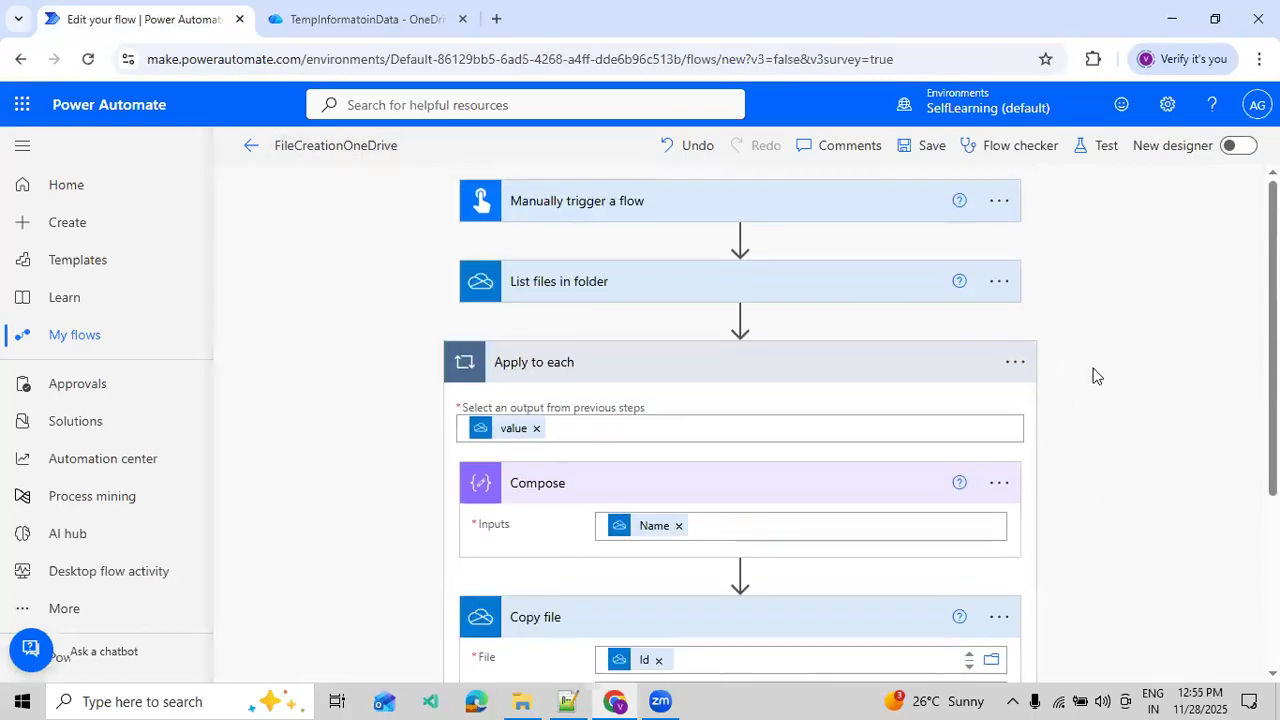
- Save the flow, run a manual test, and check the modified times of the files in the TempInformatoinData folder
{"action": "left_click", "coordinate": [1098, 150]}
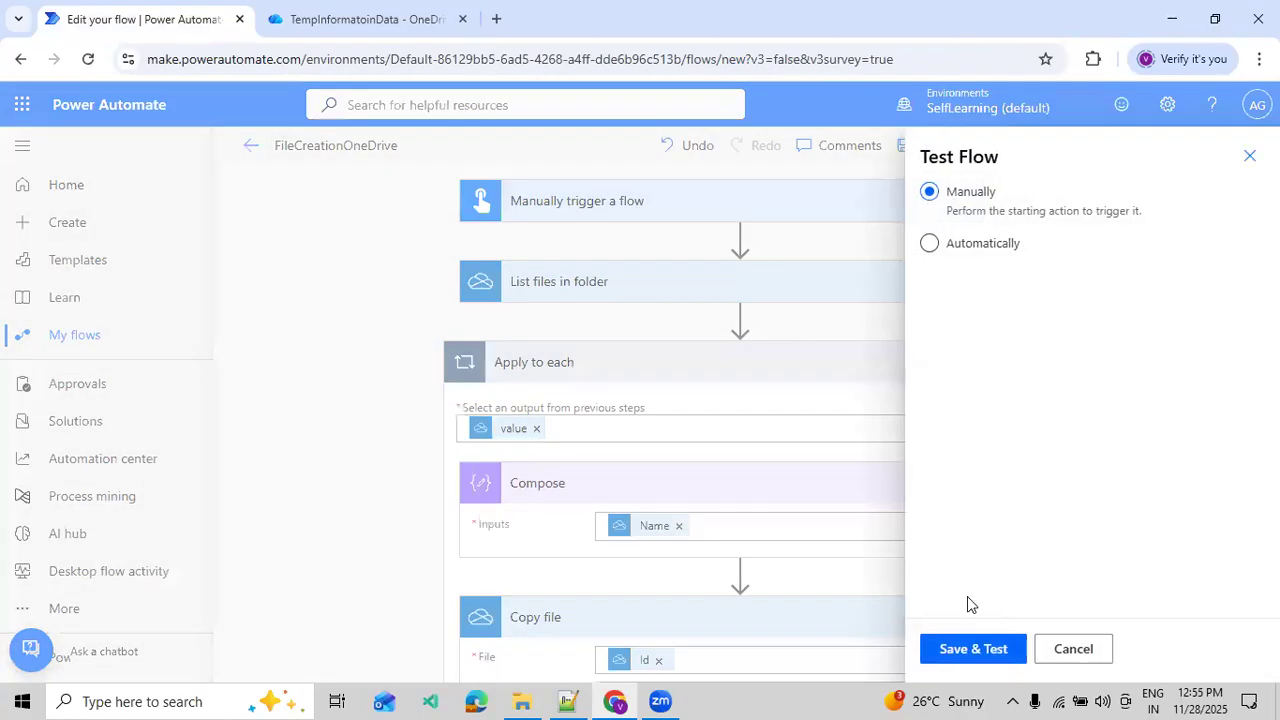
{"action": "left_click", "coordinate": [957, 650]}
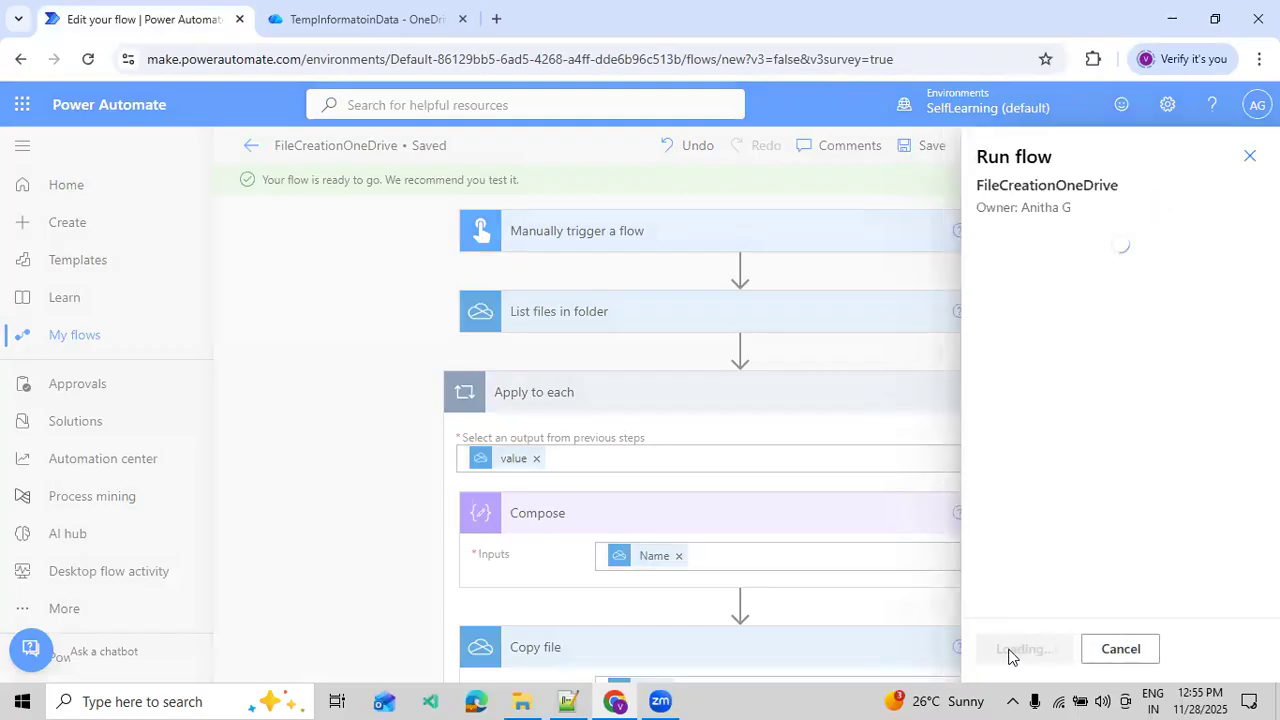
{"action": "left_click", "coordinate": [1010, 655]}
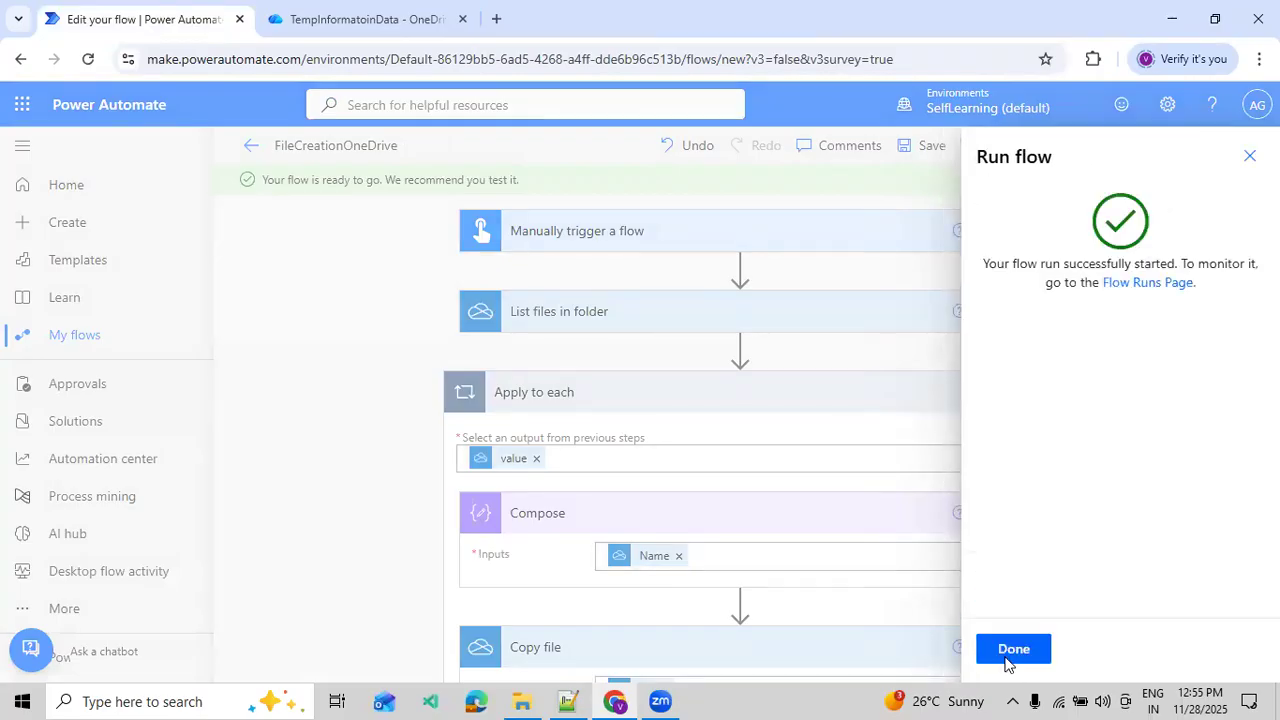
{"action": "left_click", "coordinate": [1008, 652]}
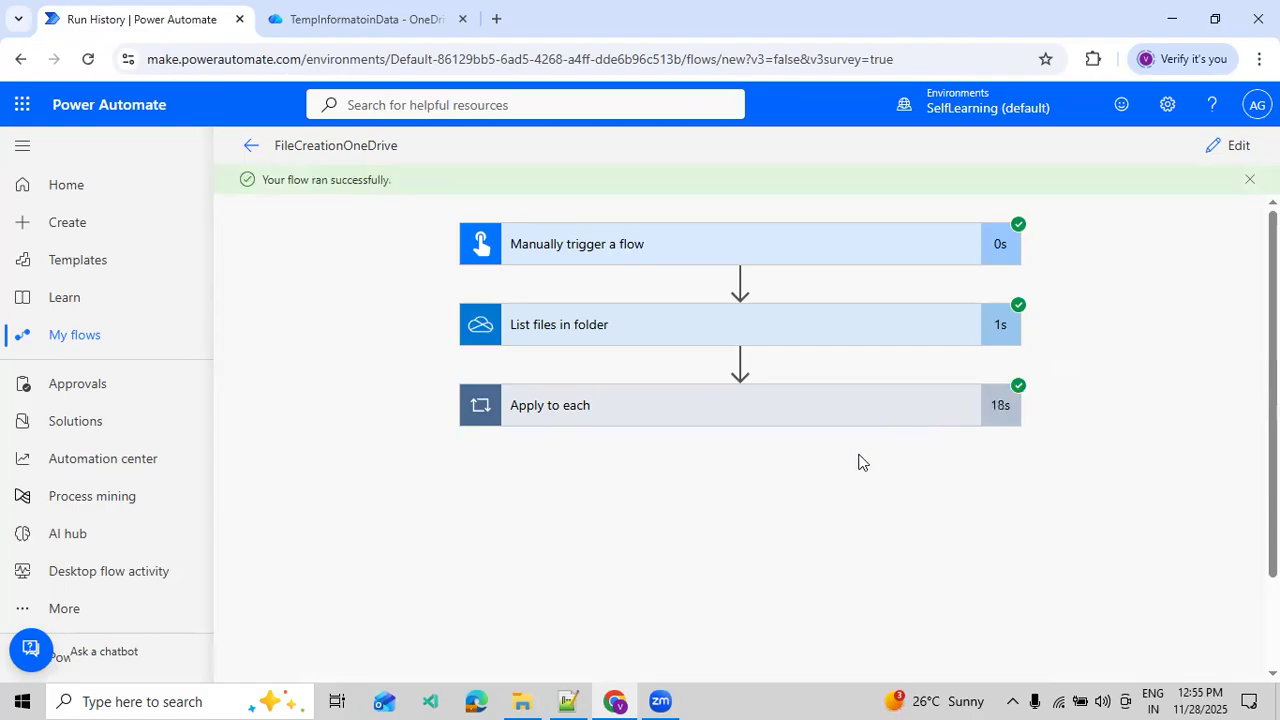
{"action": "left_click", "coordinate": [378, 30]}
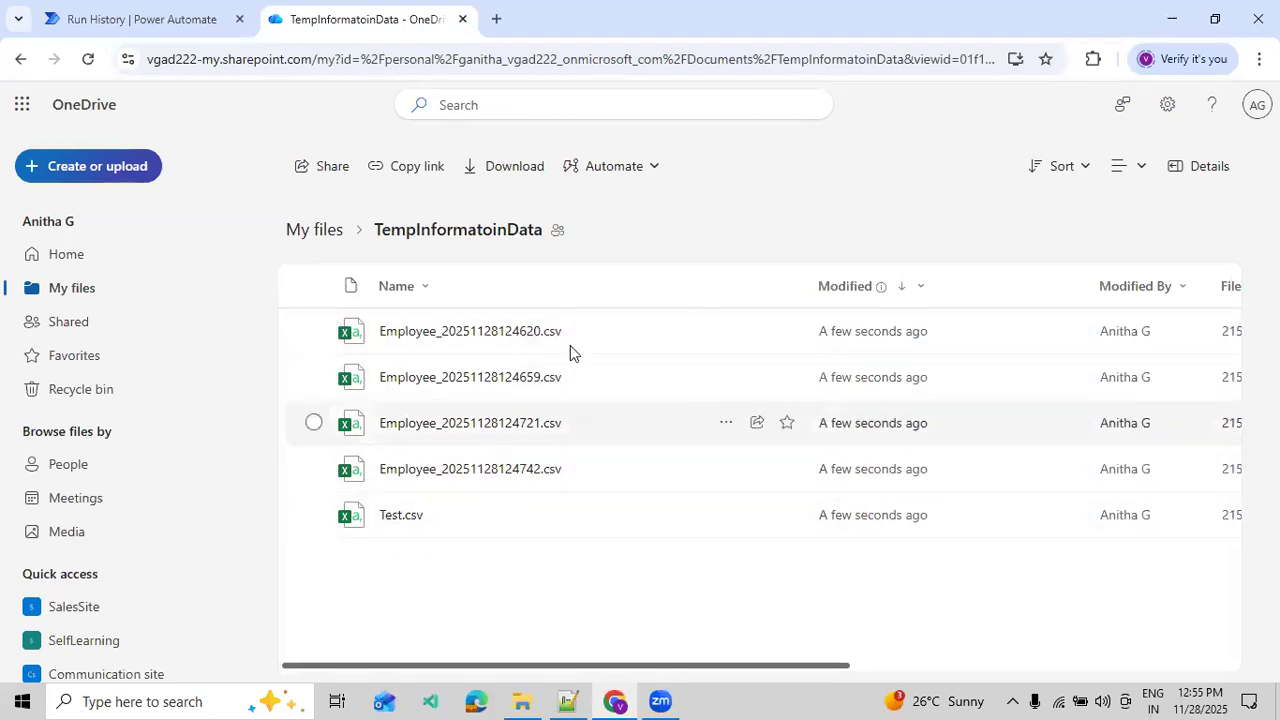
{"action": "left_click", "coordinate": [96, 20]}
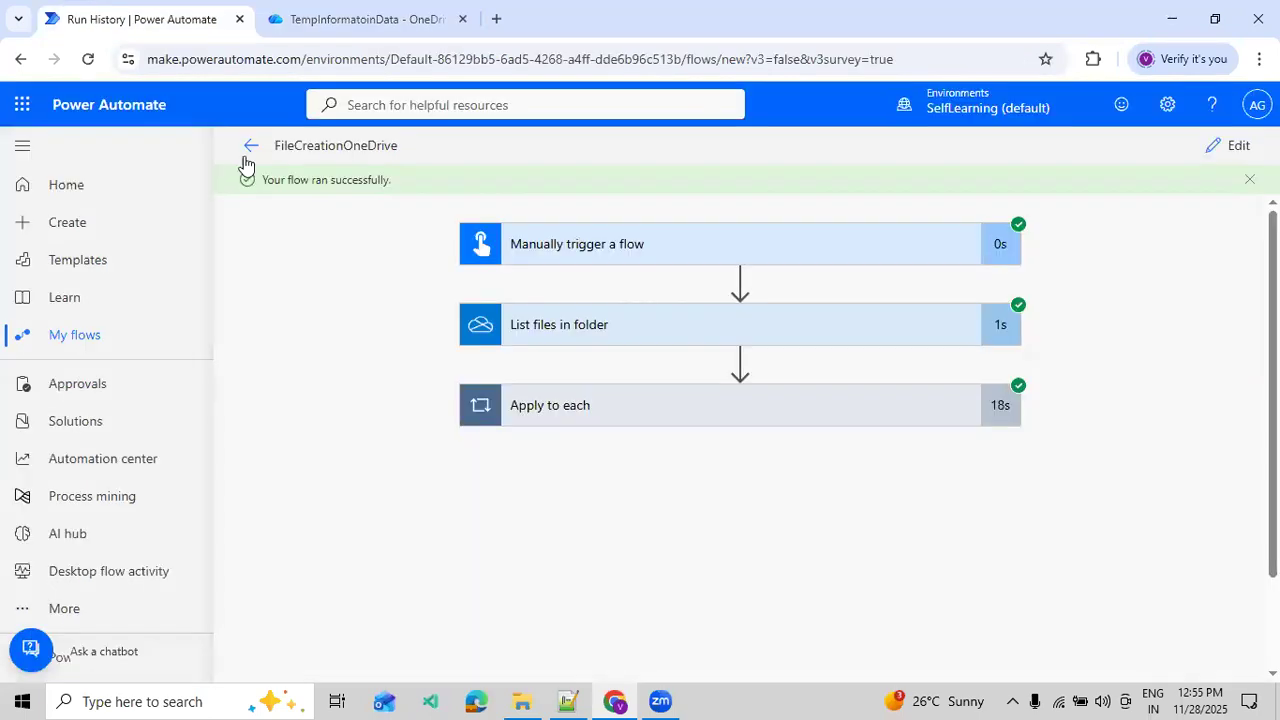
- Reopen the flow for editing and delete the Apply to each loop along with its Compose and Copy file actions
{"action": "left_click", "coordinate": [1225, 147]}
{"action": "scroll", "coordinate": [994, 411], "scroll_direction": "down", "scroll_amount": 3}
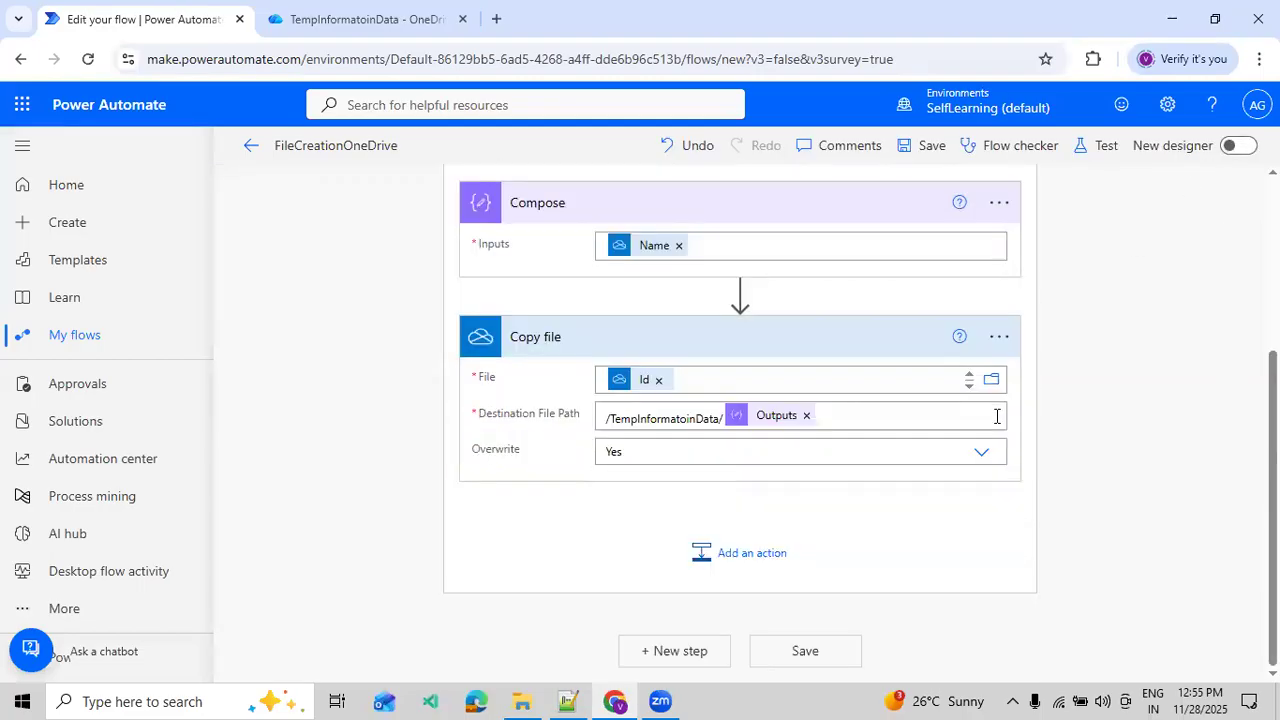
{"action": "scroll", "coordinate": [997, 414], "scroll_direction": "up", "scroll_amount": 2}
{"action": "scroll", "coordinate": [997, 416], "scroll_direction": "up", "scroll_amount": 1}
{"action": "scroll", "coordinate": [997, 416], "scroll_direction": "down", "scroll_amount": 1}
{"action": "scroll", "coordinate": [995, 416], "scroll_direction": "up", "scroll_amount": 1}
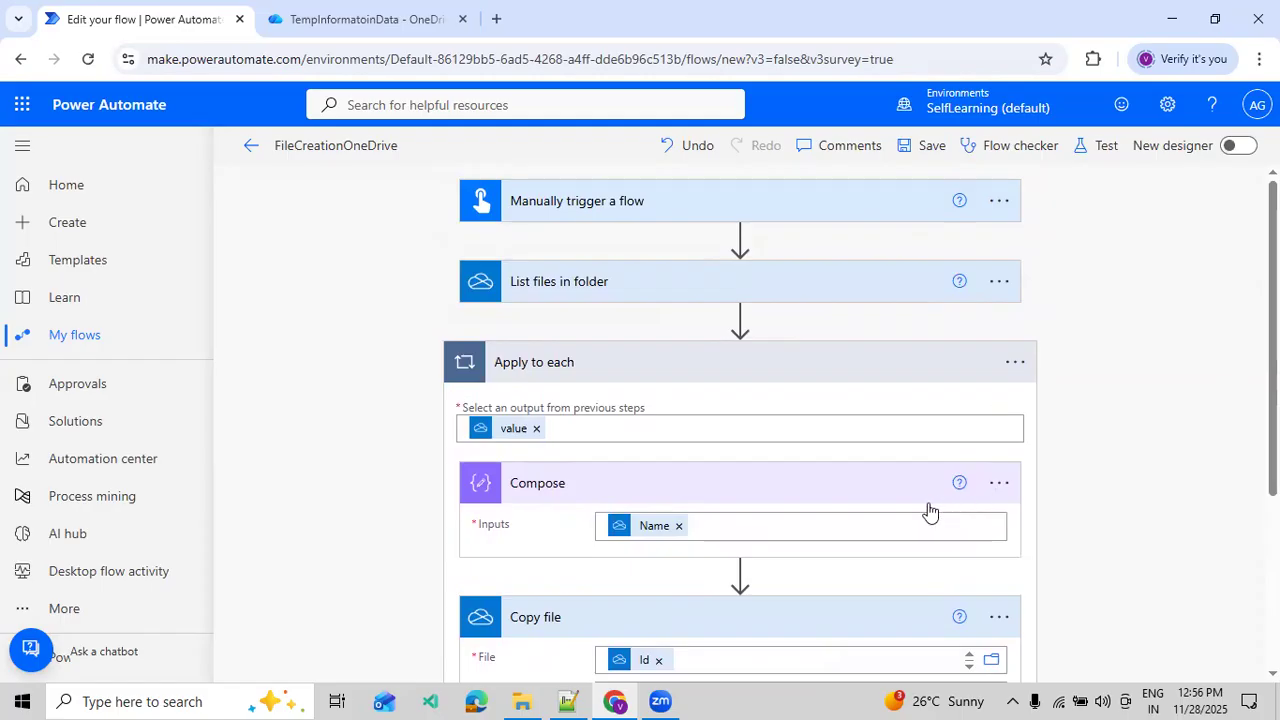
{"action": "left_click", "coordinate": [1018, 364]}
{"action": "left_click", "coordinate": [1079, 630]}
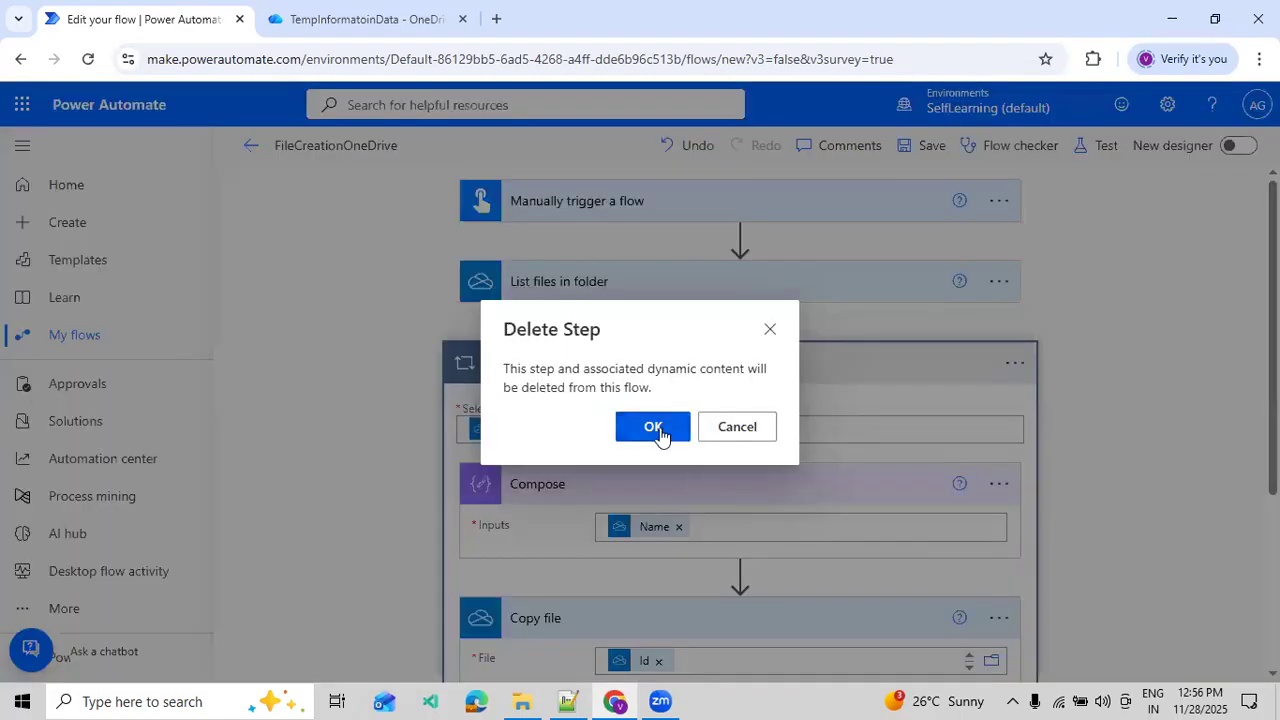
{"action": "left_click", "coordinate": [660, 430]}
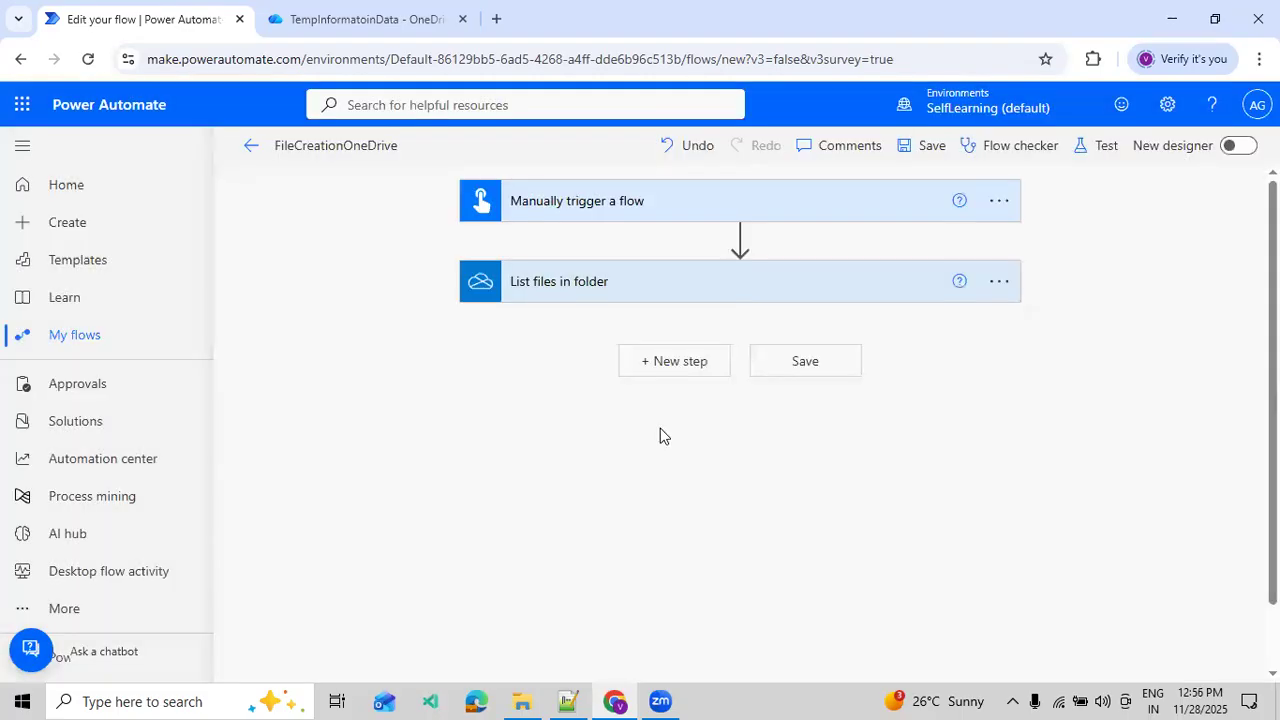
- Set the folder of the List files in folder action to /TempInformatoinData
{"action": "left_click", "coordinate": [365, 20]}
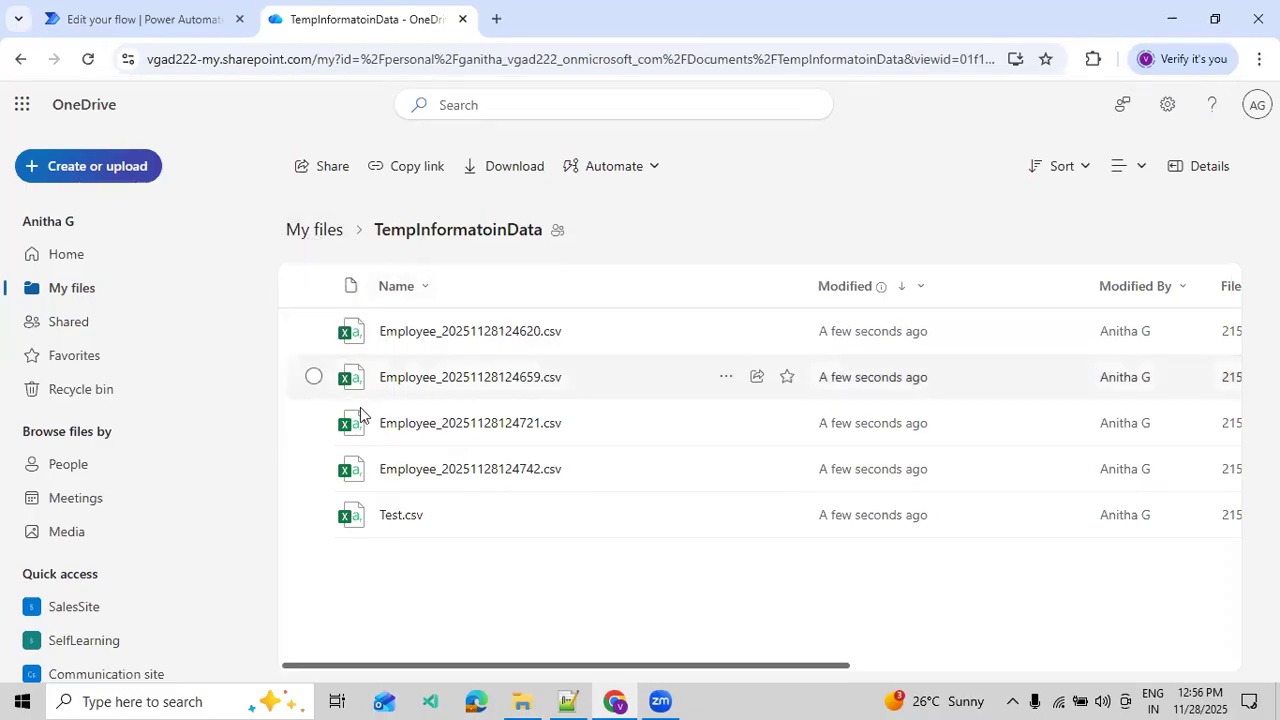
{"action": "left_click", "coordinate": [151, 6]}
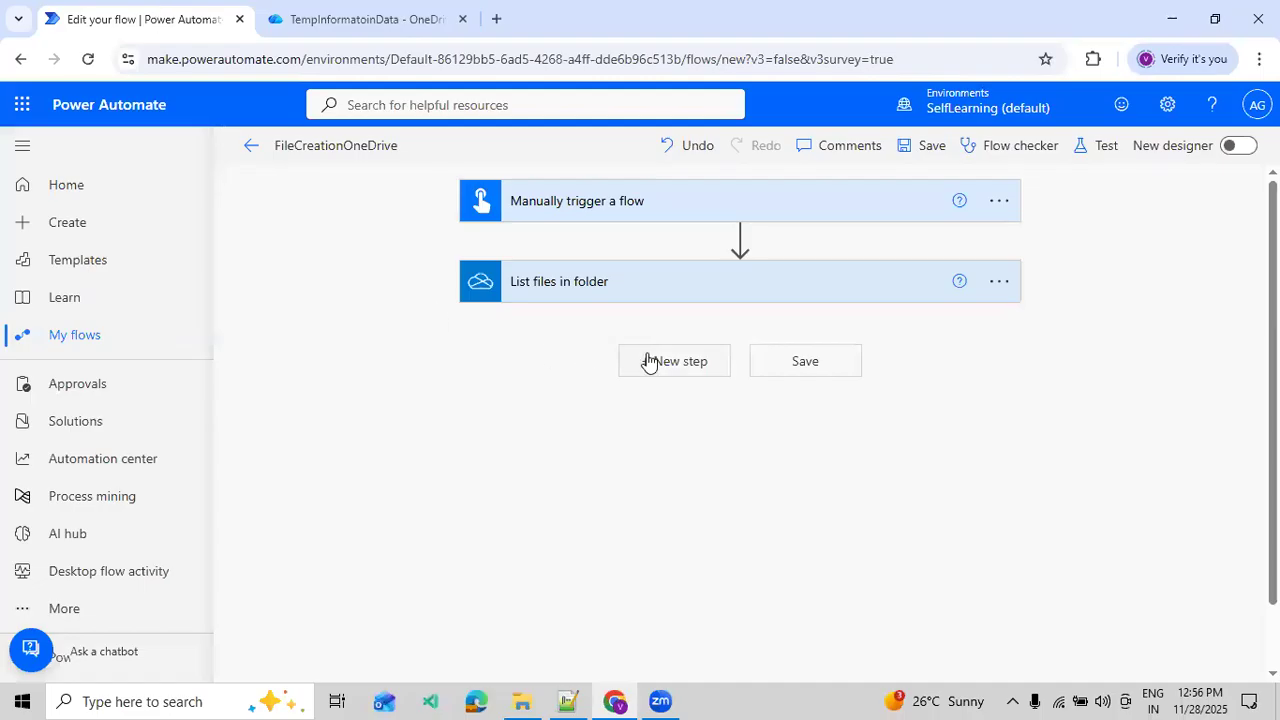
{"action": "left_click", "coordinate": [681, 301]}
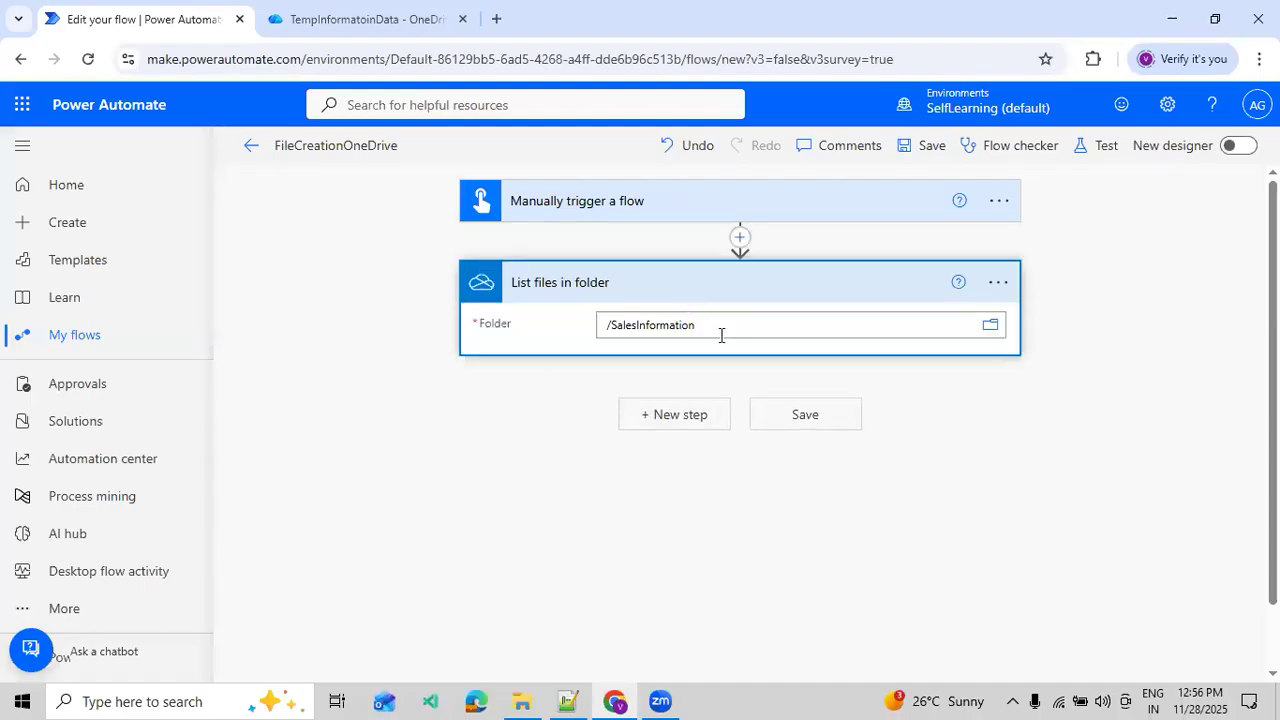
{"action": "left_click", "coordinate": [990, 332]}
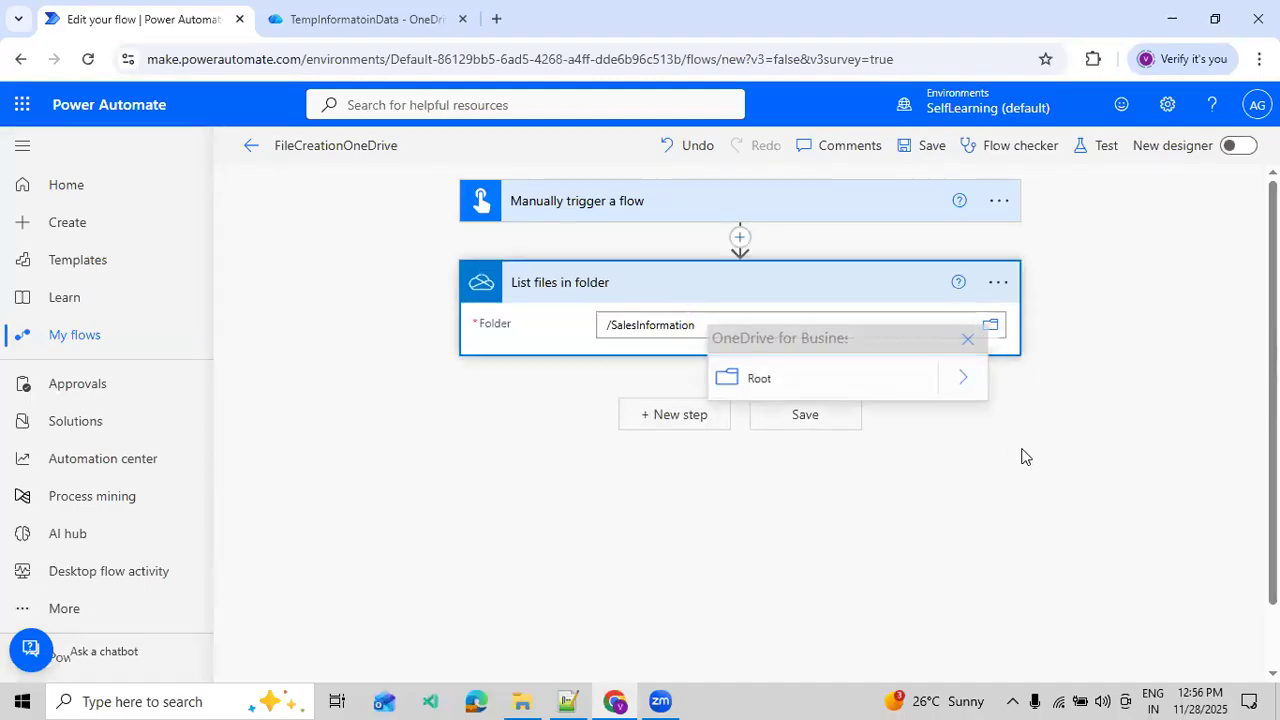
{"action": "left_click", "coordinate": [968, 376]}
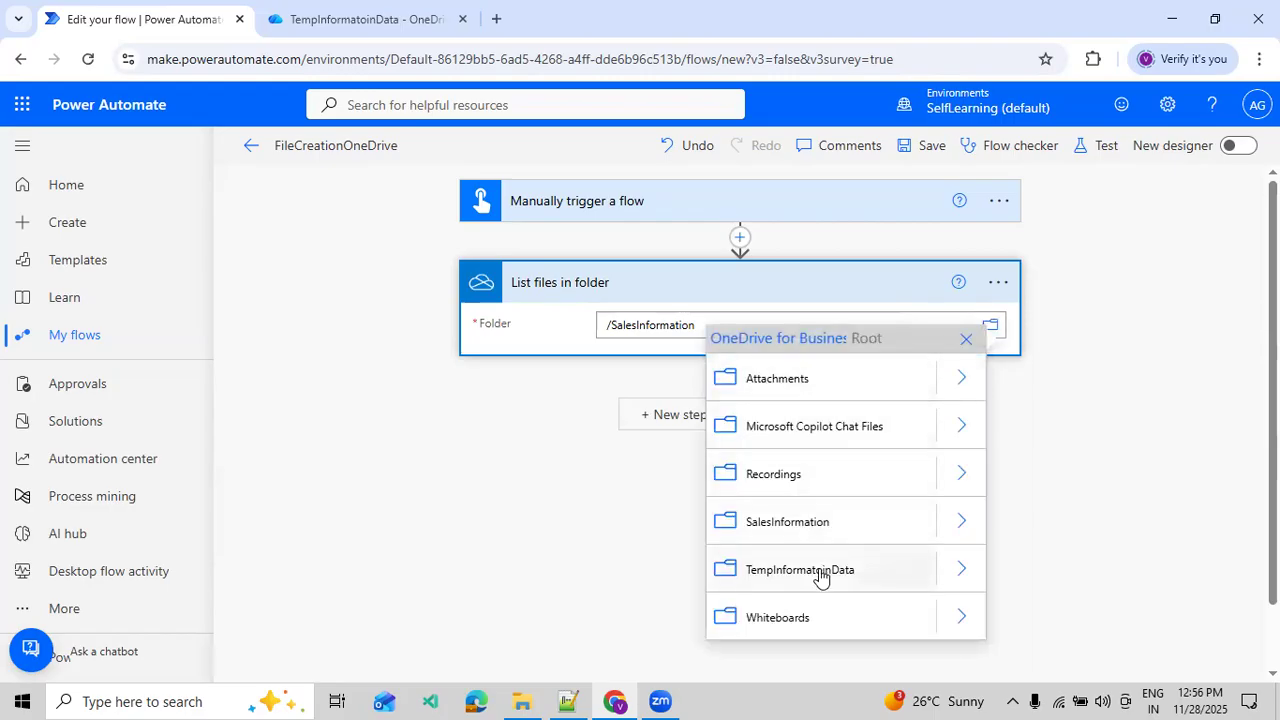
{"action": "left_click", "coordinate": [820, 572]}
{"action": "left_click", "coordinate": [740, 480]}
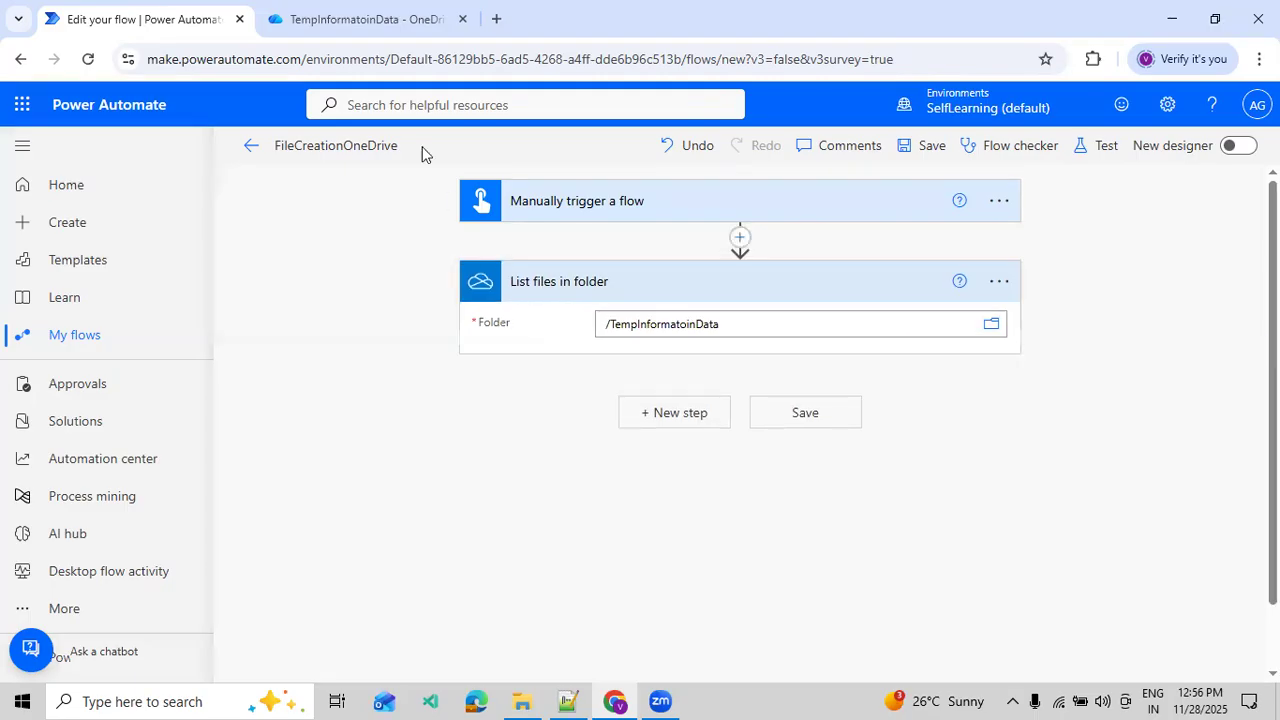
- Save the flow and run a manual test of the List files in folder action
{"action": "left_click", "coordinate": [1102, 150]}
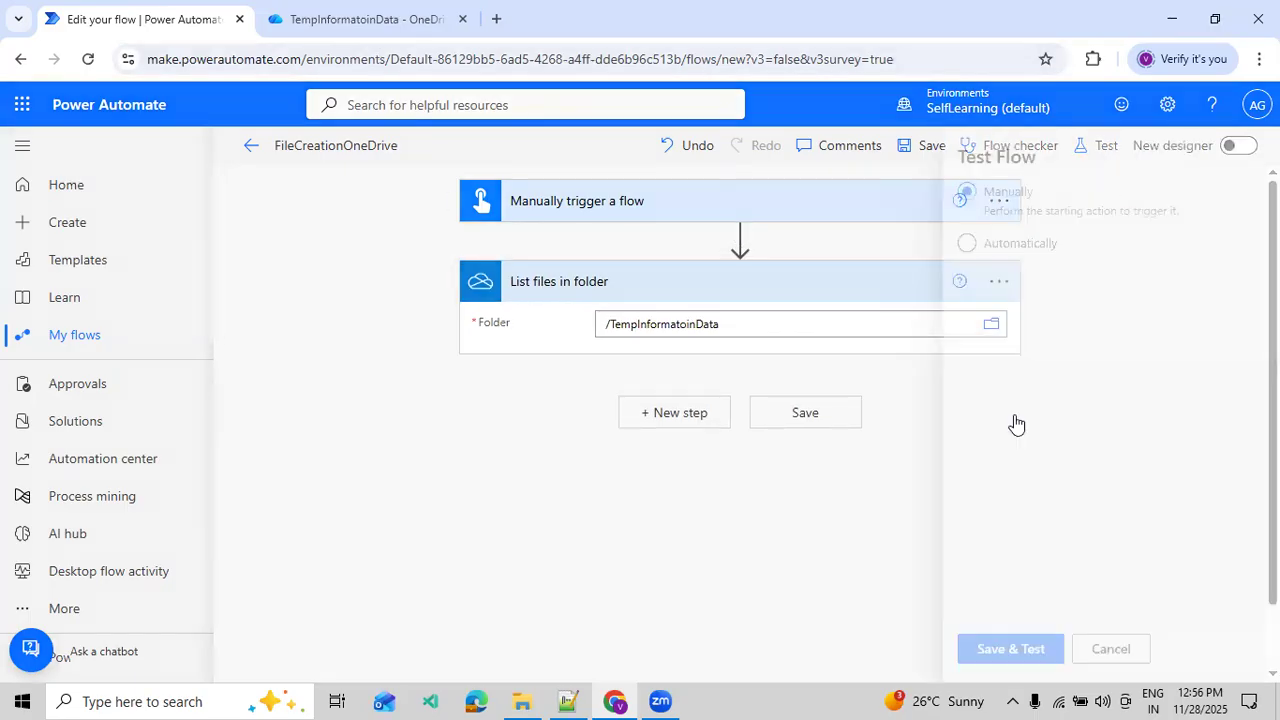
{"action": "left_click", "coordinate": [985, 658]}
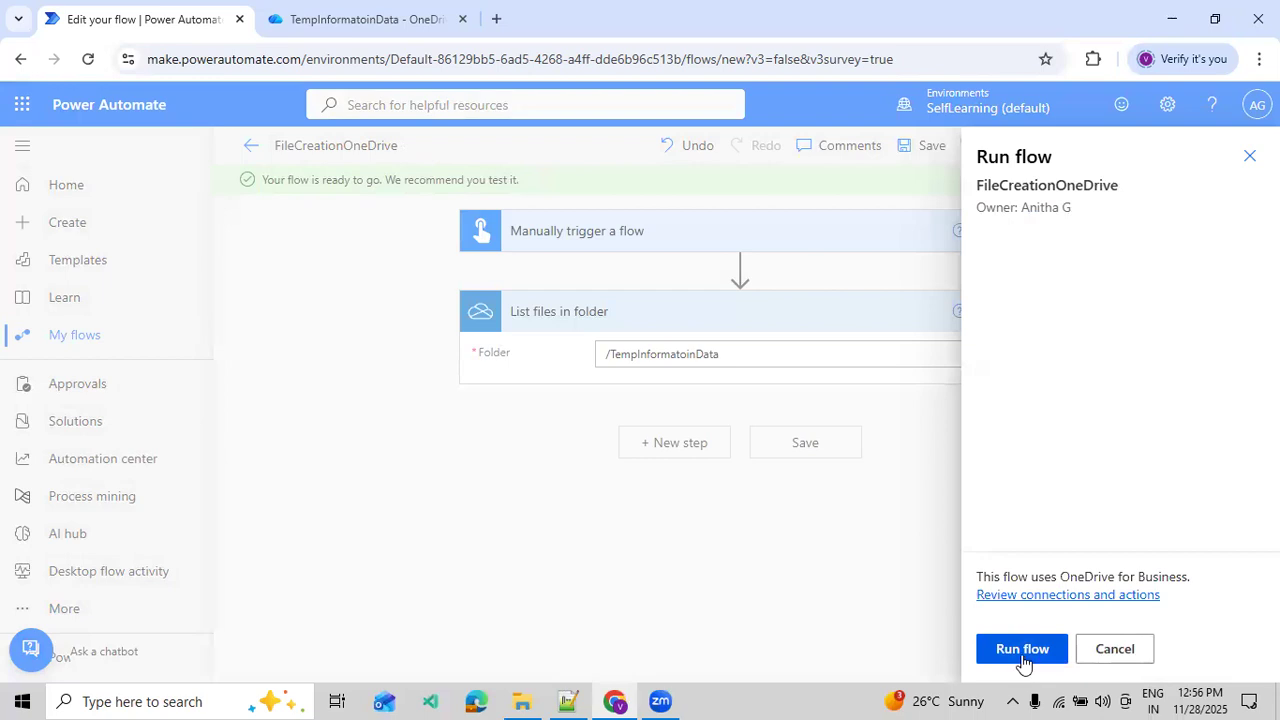
{"action": "left_click", "coordinate": [1023, 657]}
{"action": "left_click", "coordinate": [1013, 650]}
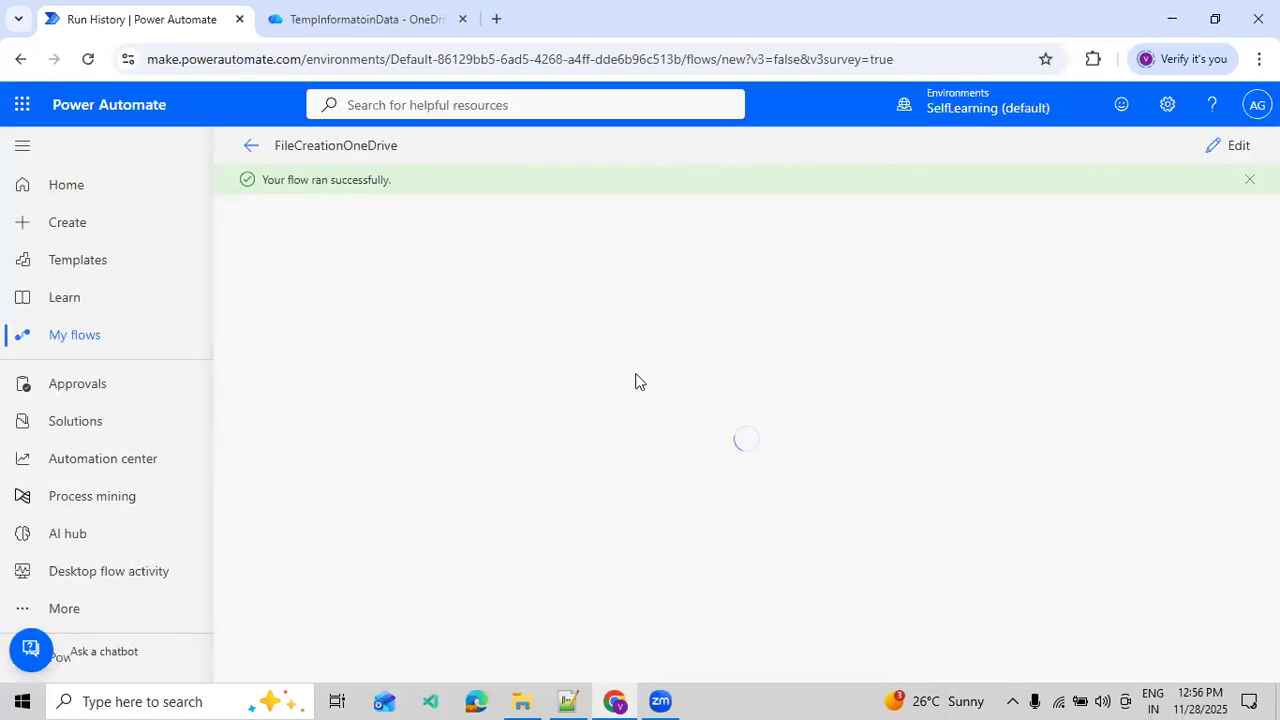
- Examine the raw outputs of List files in folder in the run results for the listed files' details
{"action": "left_click", "coordinate": [684, 329]}
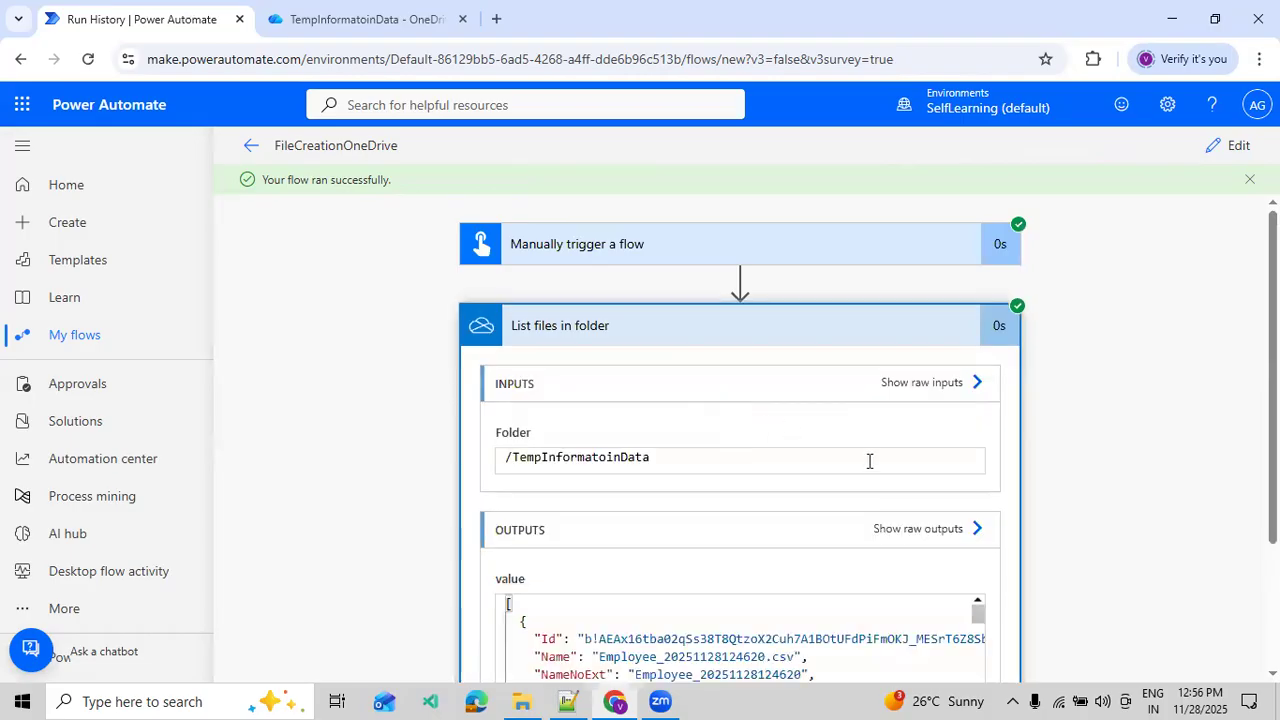
{"action": "left_click", "coordinate": [938, 537]}
{"action": "scroll", "coordinate": [900, 357], "scroll_direction": "down", "scroll_amount": 10}
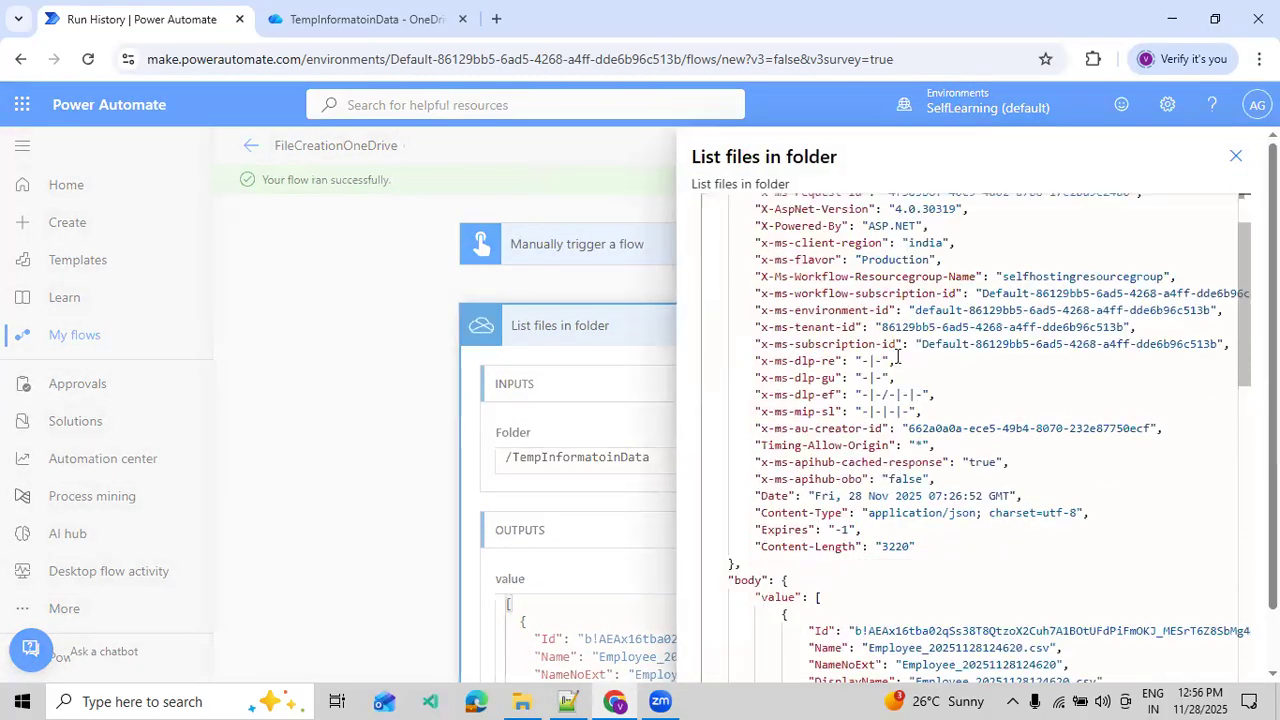
{"action": "scroll", "coordinate": [900, 357], "scroll_direction": "down", "scroll_amount": 5}
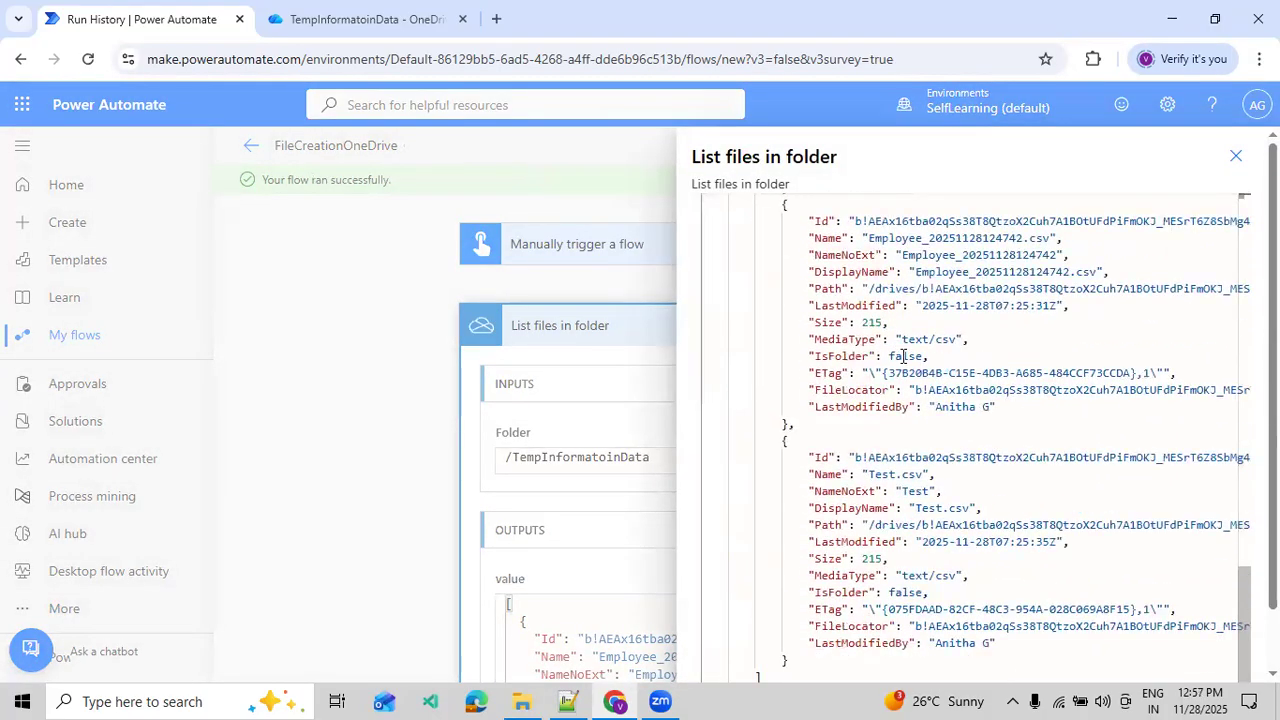
{"action": "scroll", "coordinate": [975, 300], "scroll_direction": "up", "scroll_amount": 4}
{"action": "left_click", "coordinate": [1233, 157]}
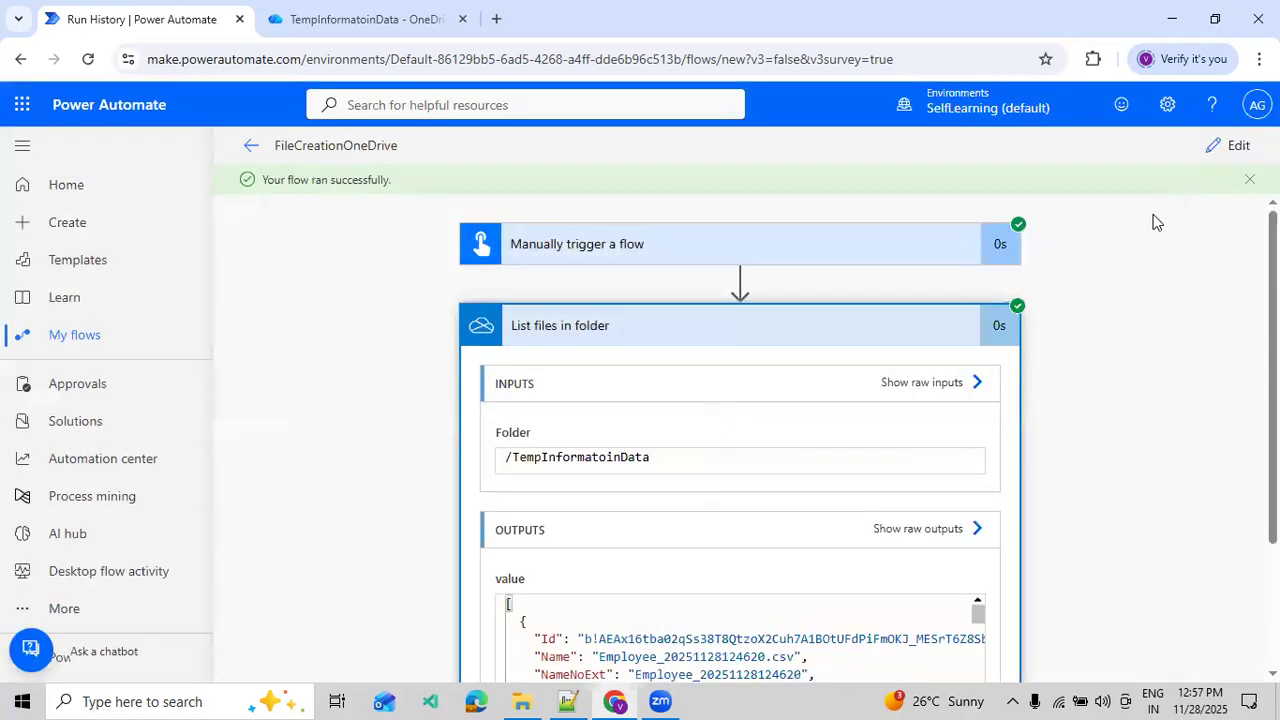
- Reopen the flow for editing and add an Apply to each control after List files in folder
{"action": "left_click", "coordinate": [1226, 148]}
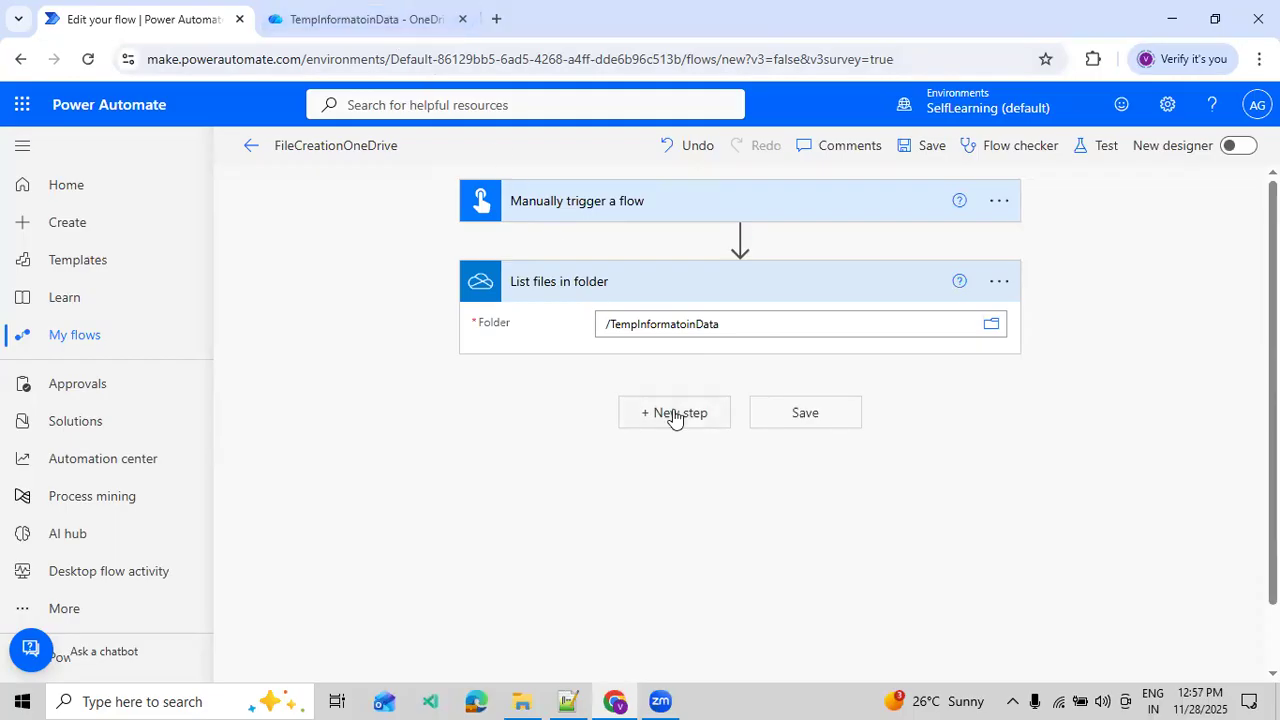
{"action": "left_click", "coordinate": [675, 415]}
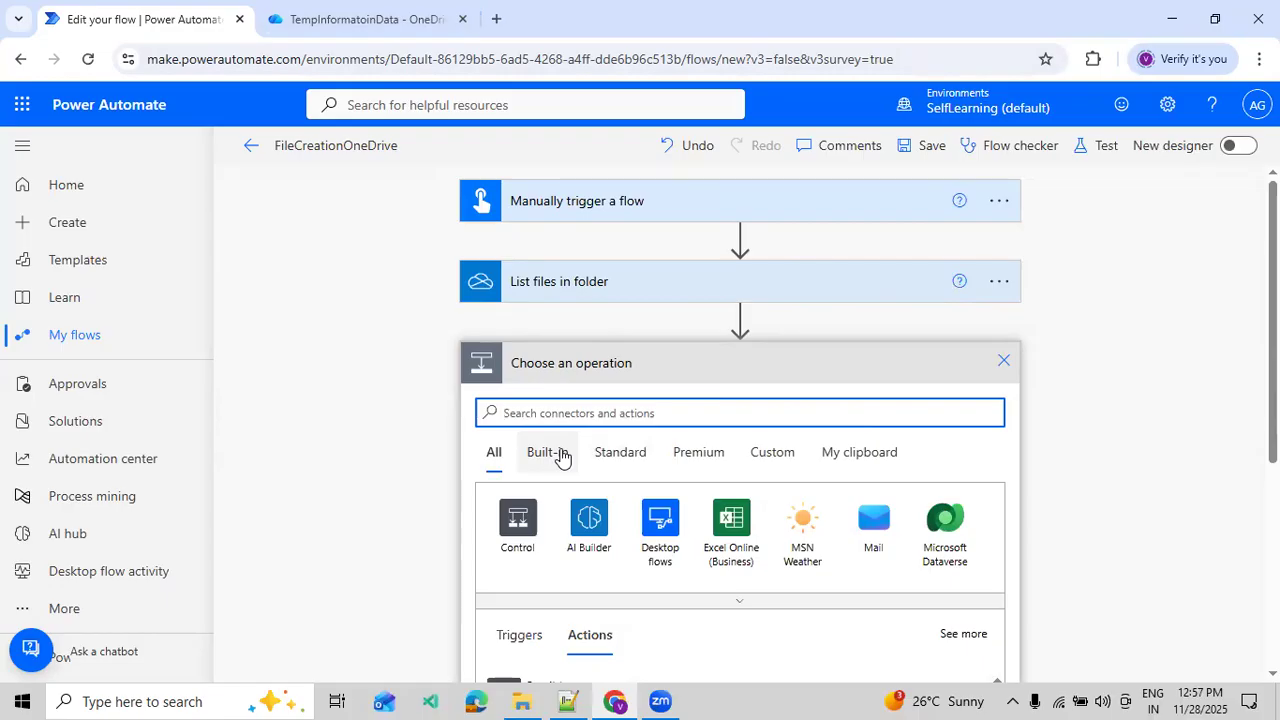
{"action": "left_click", "coordinate": [518, 516]}
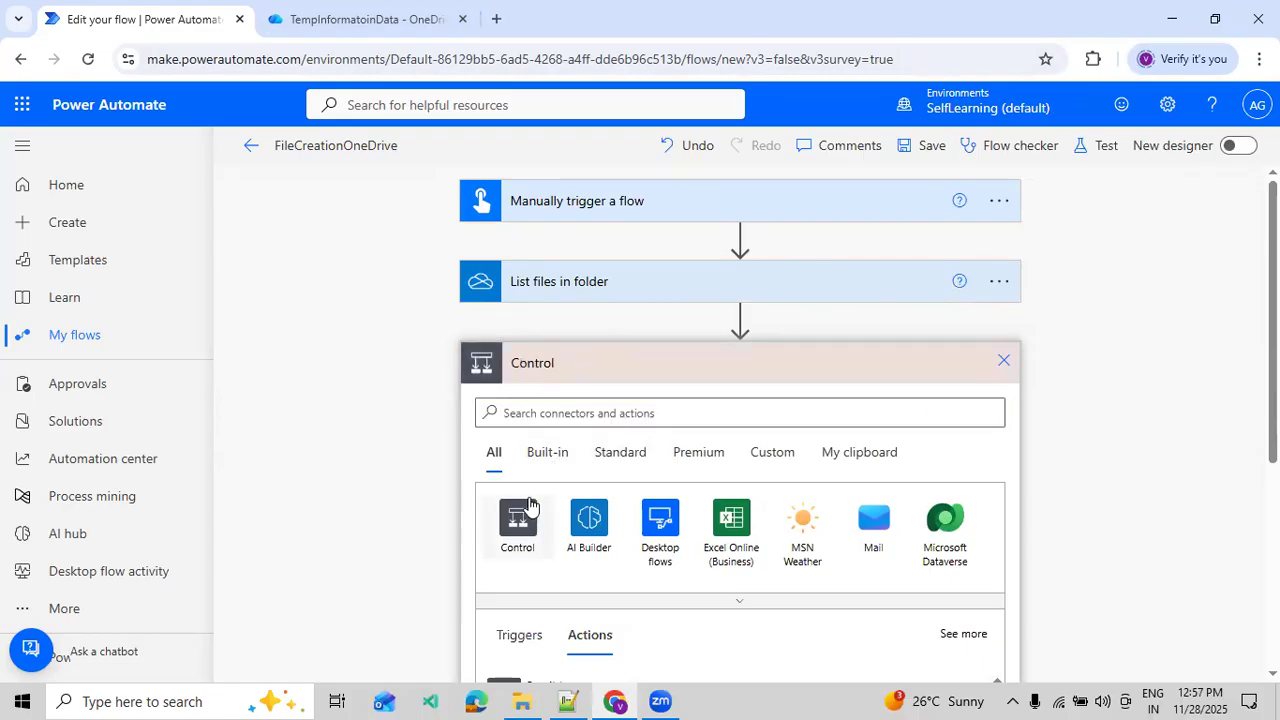
{"action": "left_click", "coordinate": [536, 564]}
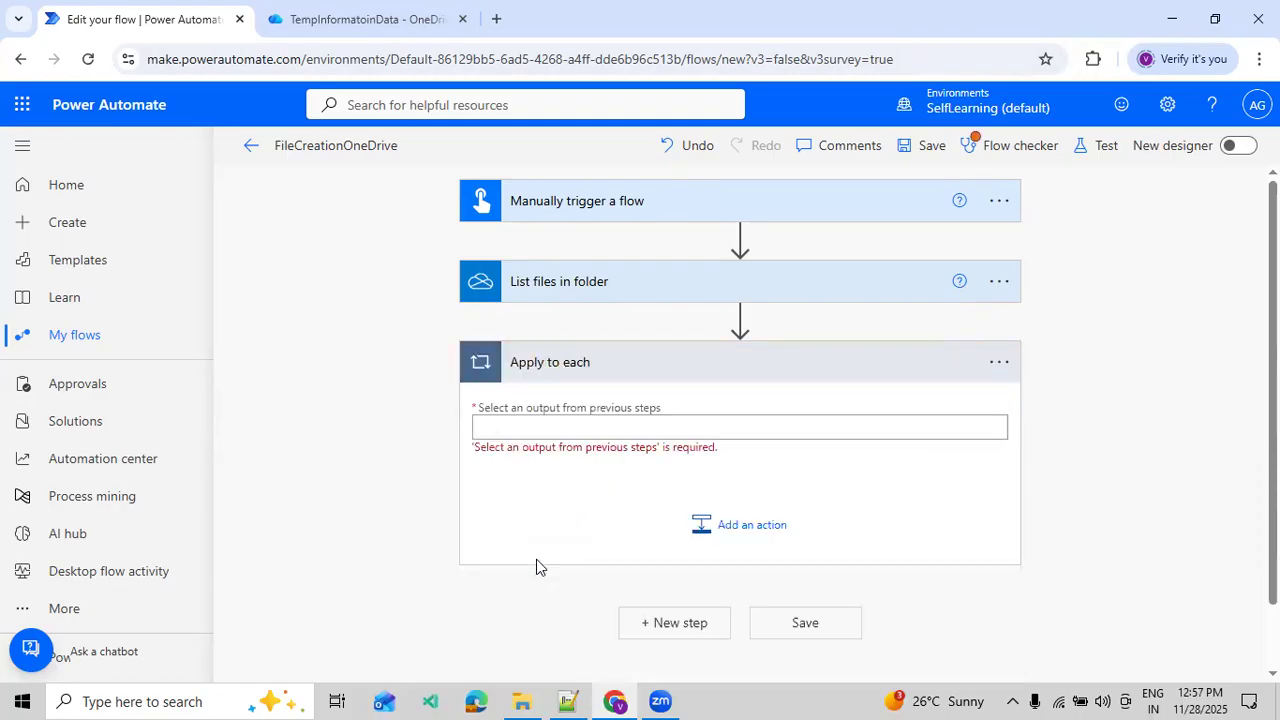
- Set the Apply to each loop's input to the value output of List files in folder
{"action": "left_click", "coordinate": [680, 434]}
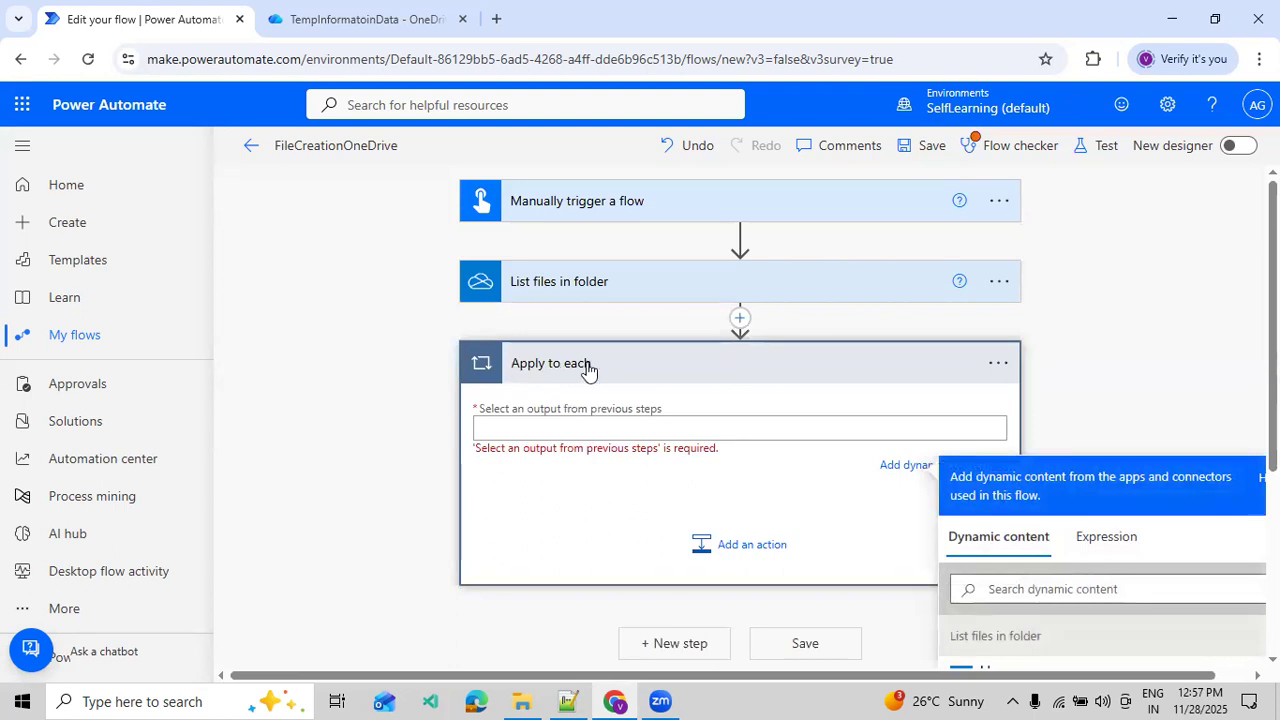
{"action": "scroll", "coordinate": [817, 450], "scroll_direction": "down", "scroll_amount": 2}
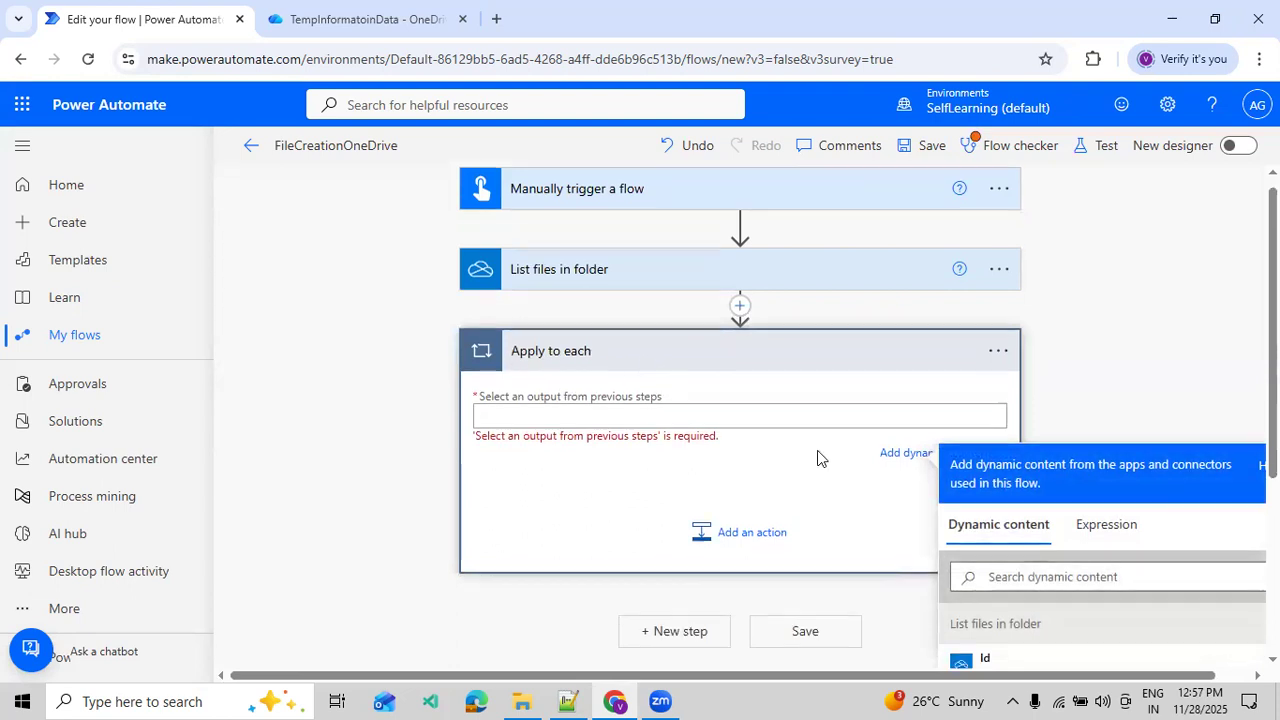
{"action": "scroll", "coordinate": [1036, 540], "scroll_direction": "down", "scroll_amount": 10}
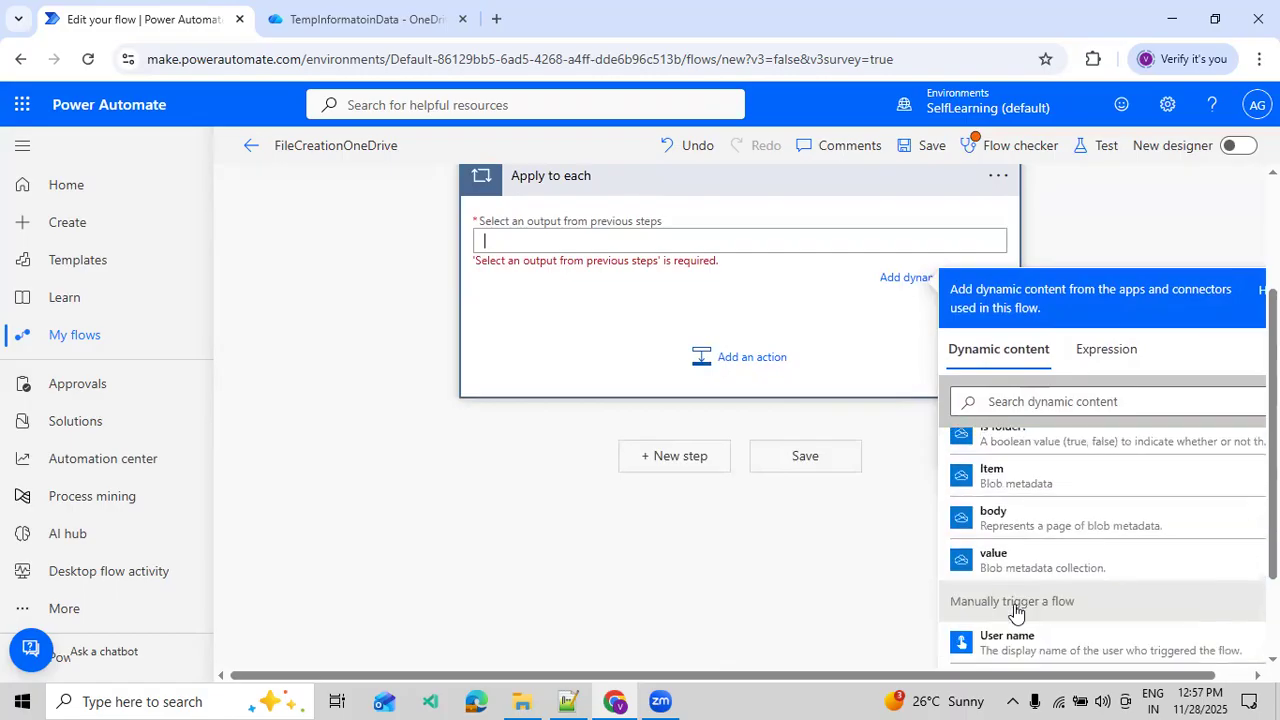
{"action": "left_click", "coordinate": [1012, 562]}
{"action": "scroll", "coordinate": [706, 529], "scroll_direction": "up", "scroll_amount": 2}
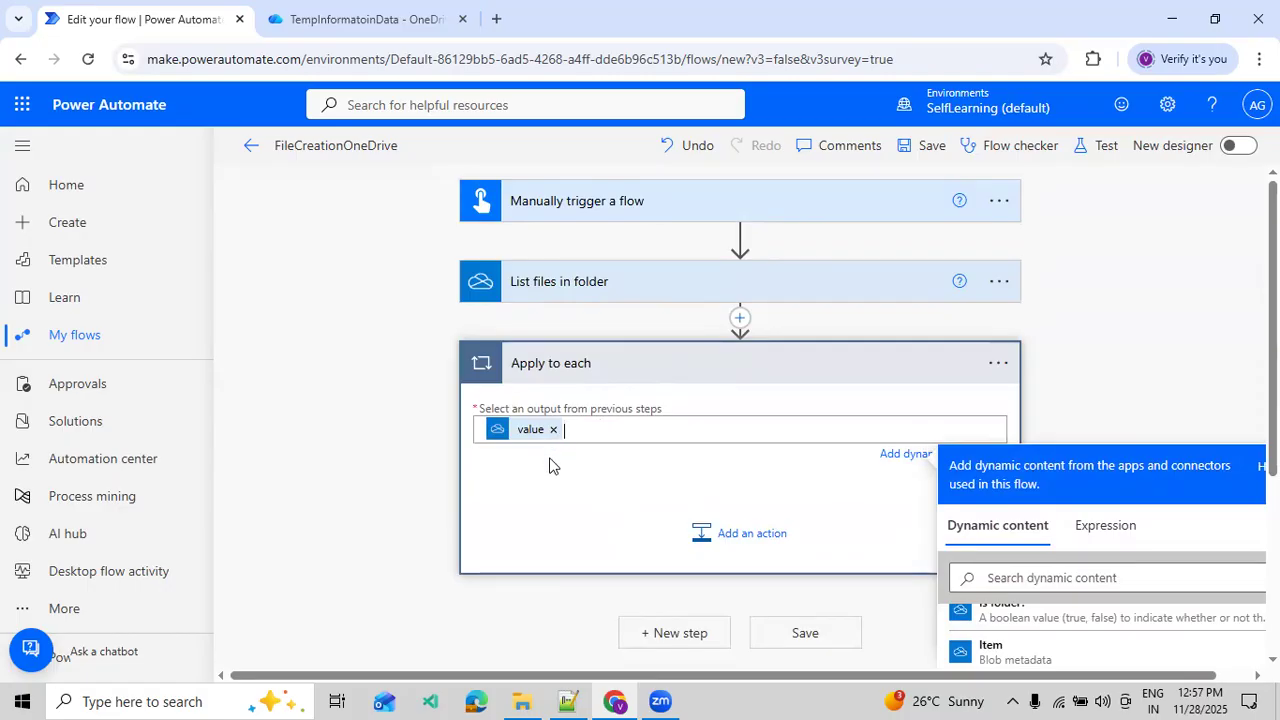
- Add the OneDrive for Business Delete file action inside the Apply to each loop
{"action": "left_click", "coordinate": [720, 533]}
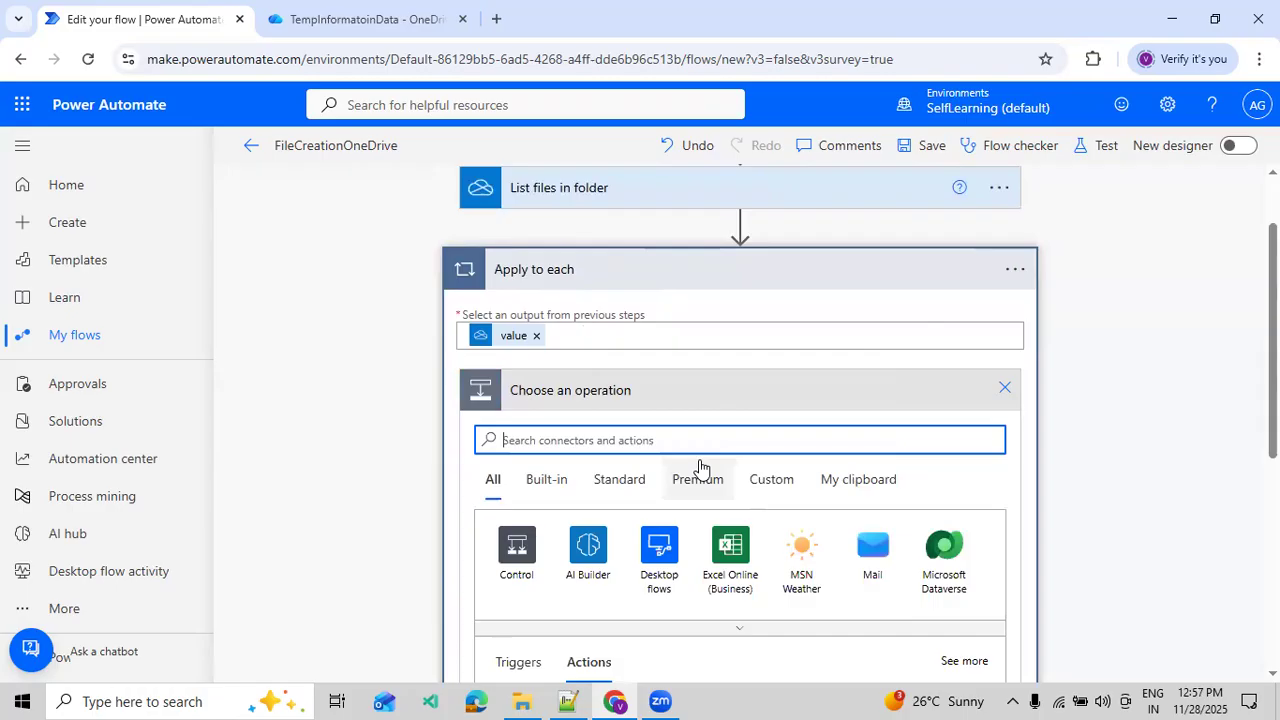
{"action": "type", "text": "oneDrive"}
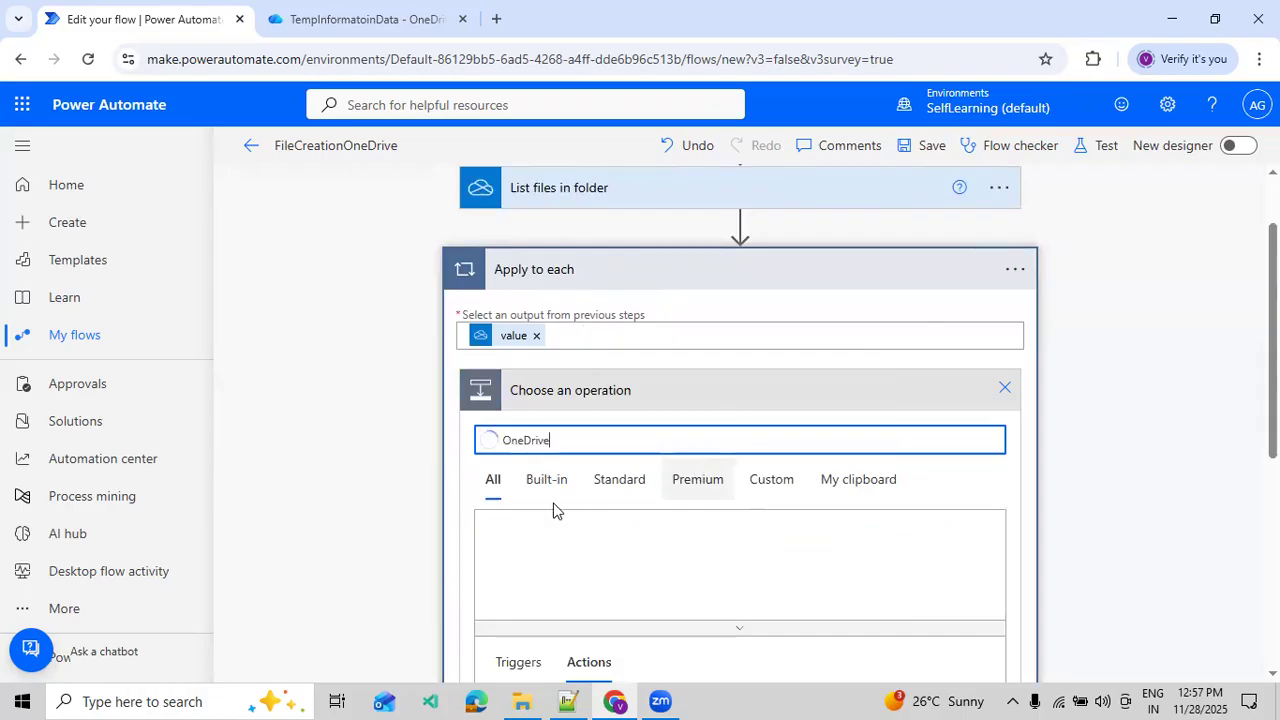
{"action": "left_click", "coordinate": [518, 548]}
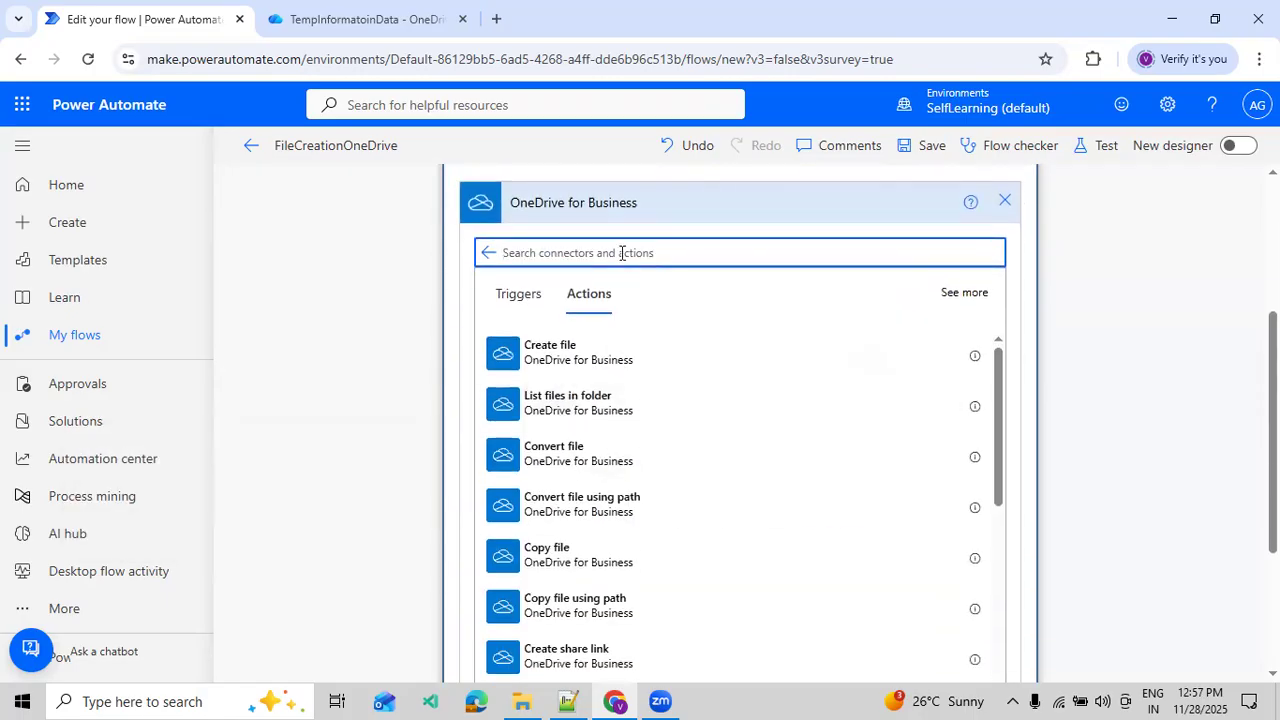
{"action": "type", "text": "Delet"}
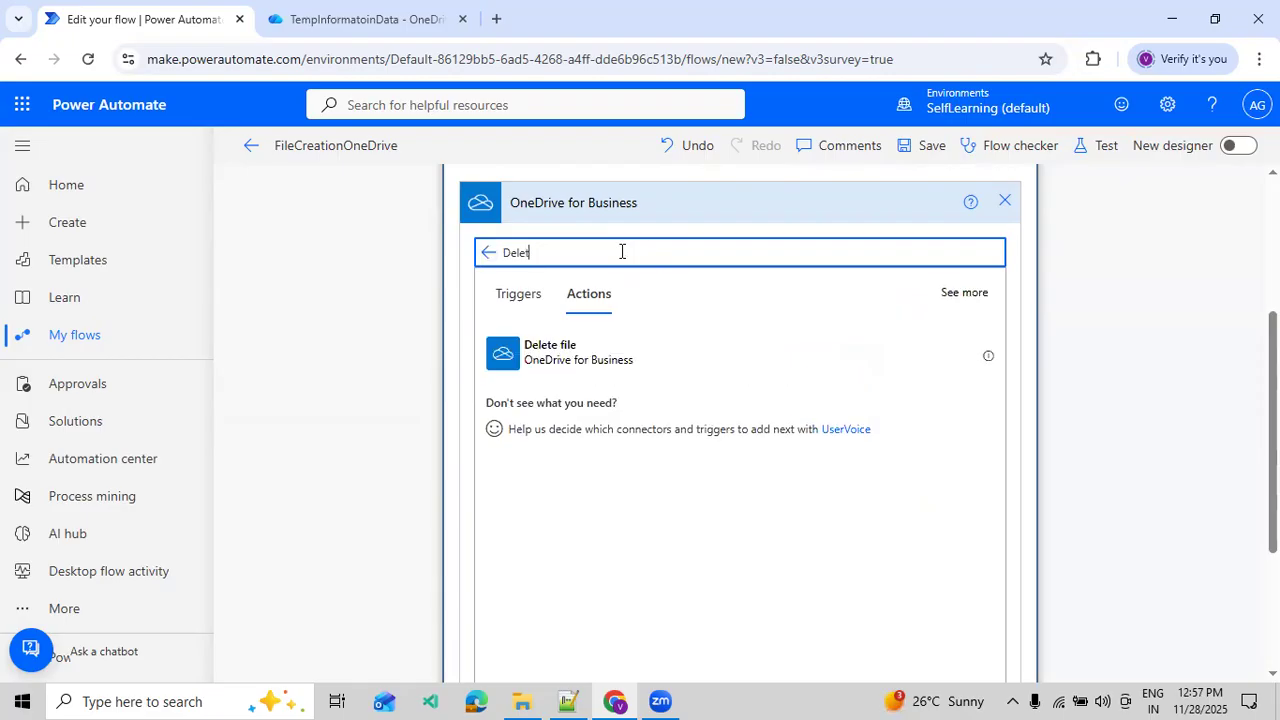
{"action": "left_click", "coordinate": [584, 366]}
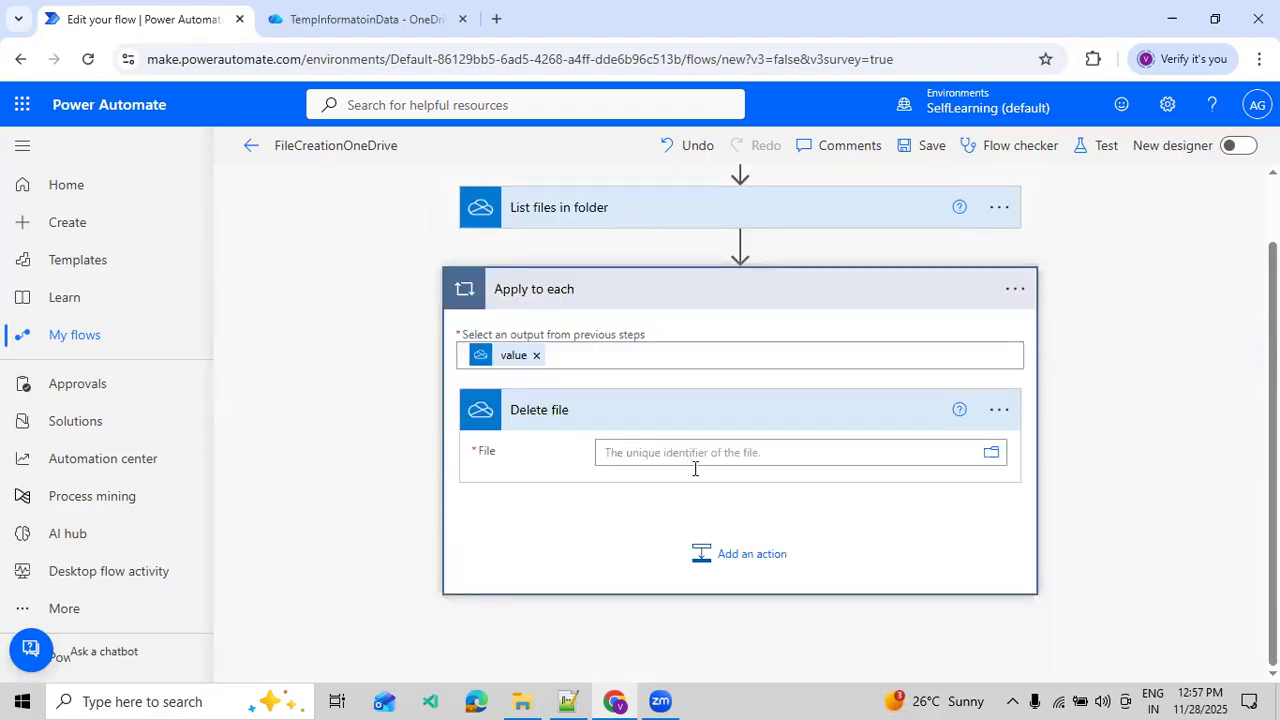
- Set the File of the Delete file action to the Id output of List files in folder
{"action": "left_click", "coordinate": [990, 453]}
{"action": "left_click", "coordinate": [632, 457]}
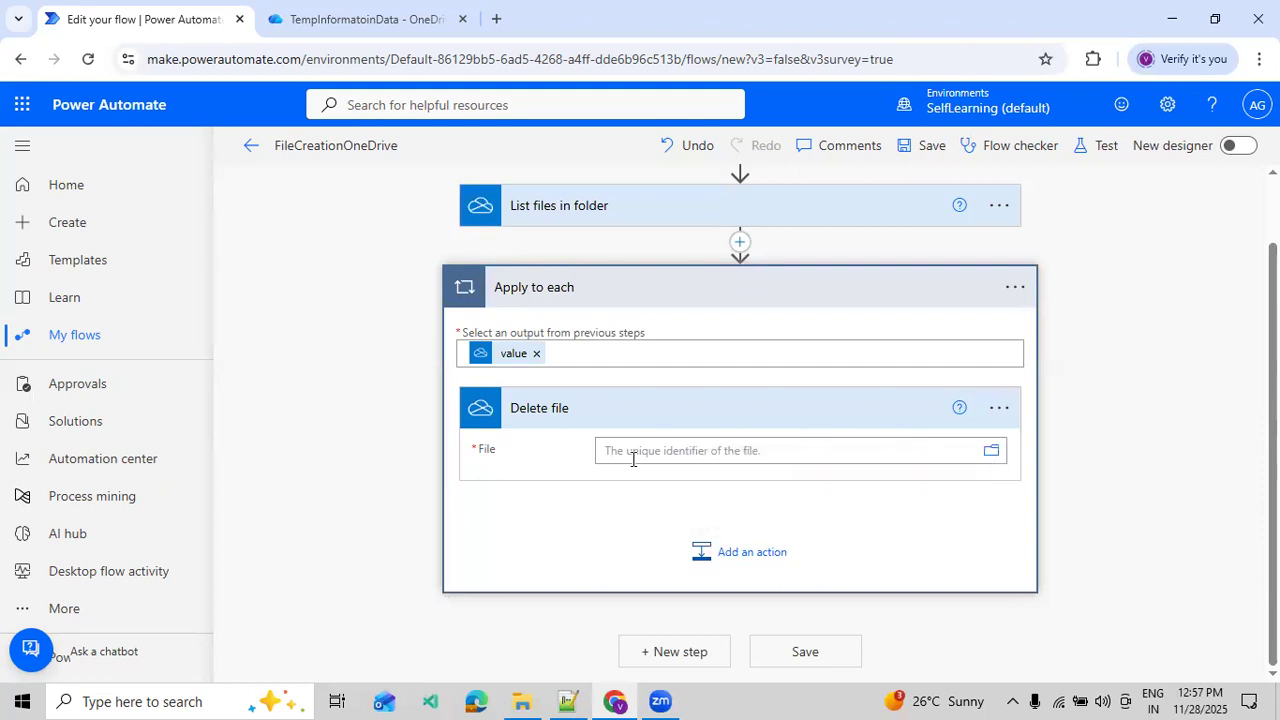
{"action": "left_click", "coordinate": [946, 450]}
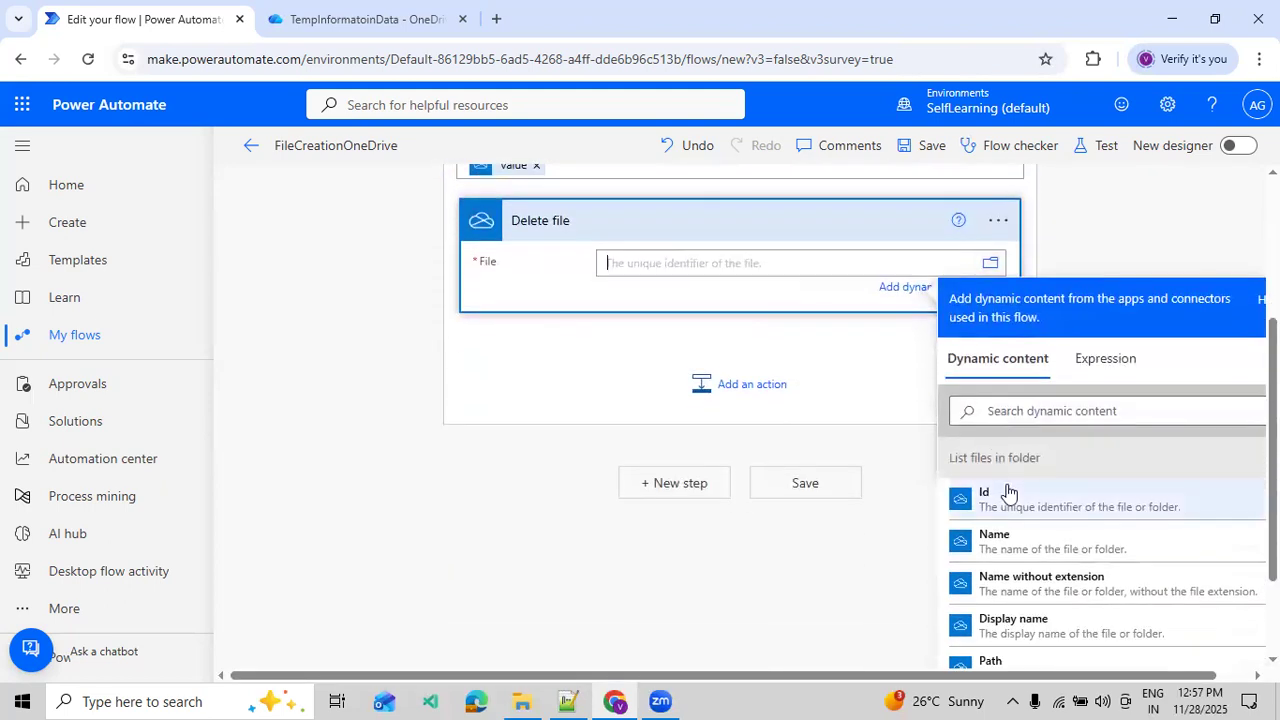
{"action": "left_click", "coordinate": [1003, 497]}
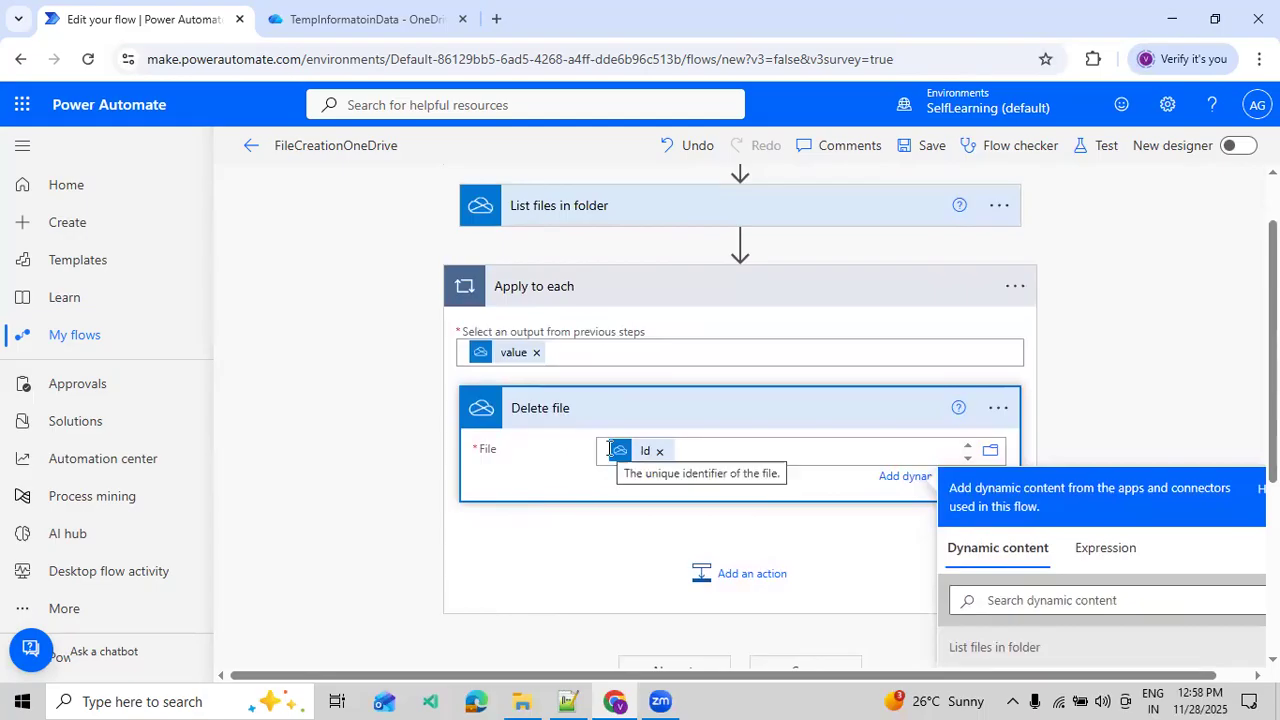
- Save the flow and run a manual test of the file-deletion loop
{"action": "scroll", "coordinate": [1089, 372], "scroll_direction": "up", "scroll_amount": 1}
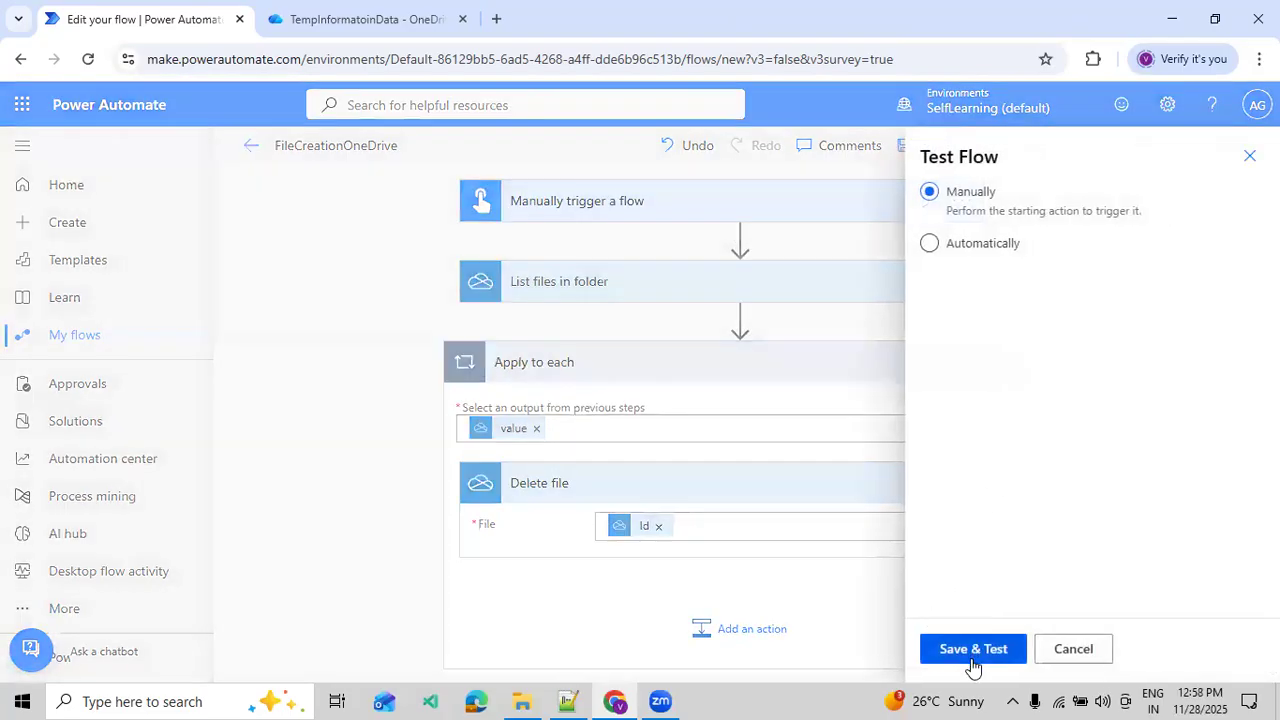
{"action": "left_click", "coordinate": [976, 649]}
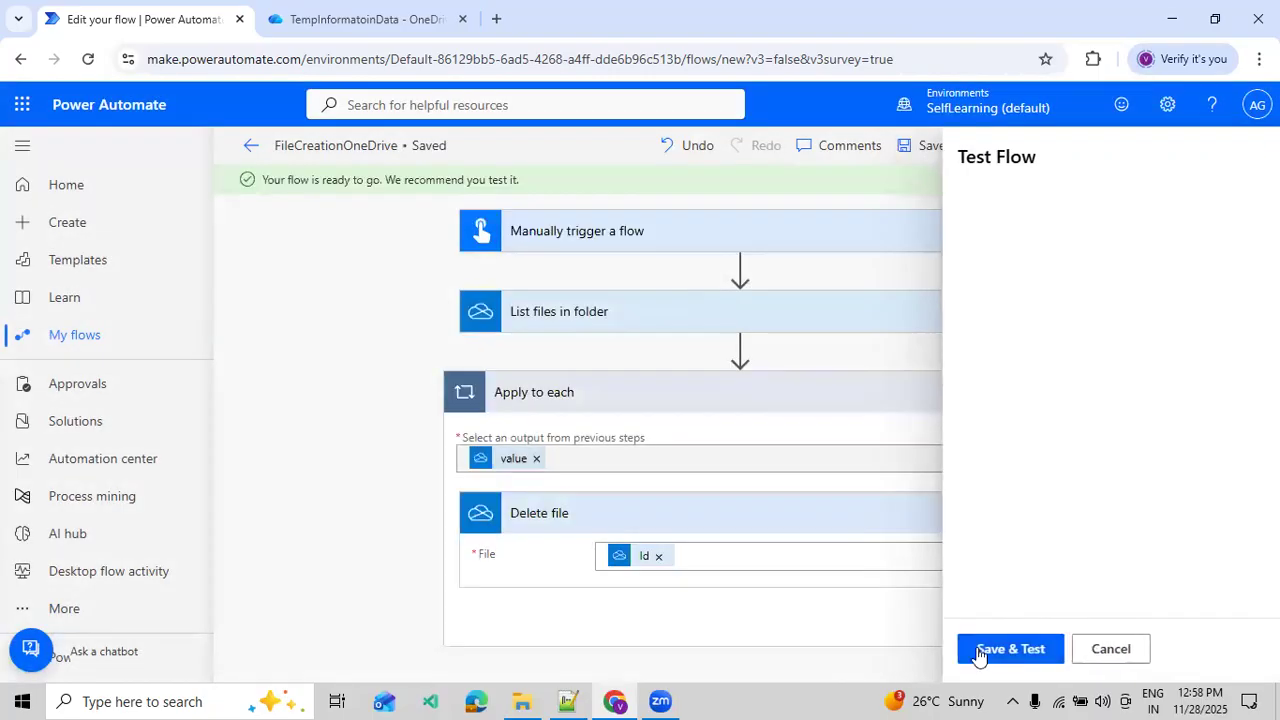
{"action": "left_click", "coordinate": [1043, 651]}
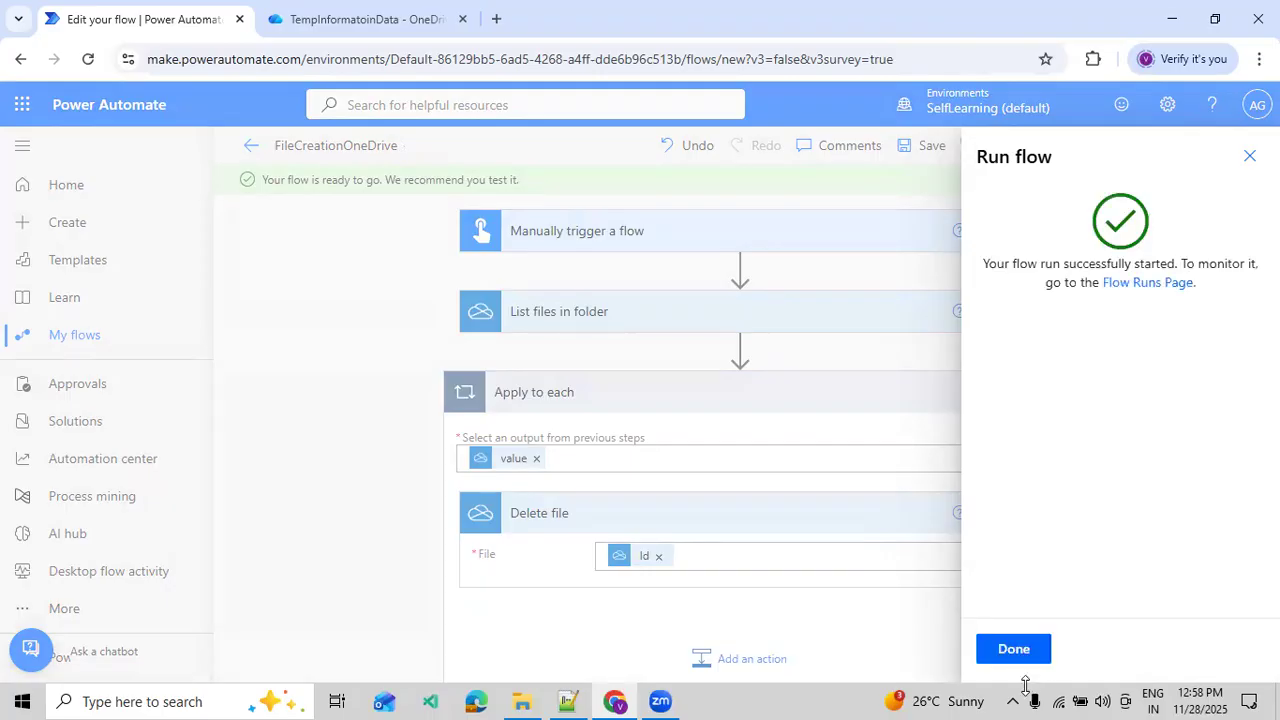
{"action": "left_click", "coordinate": [1022, 652]}
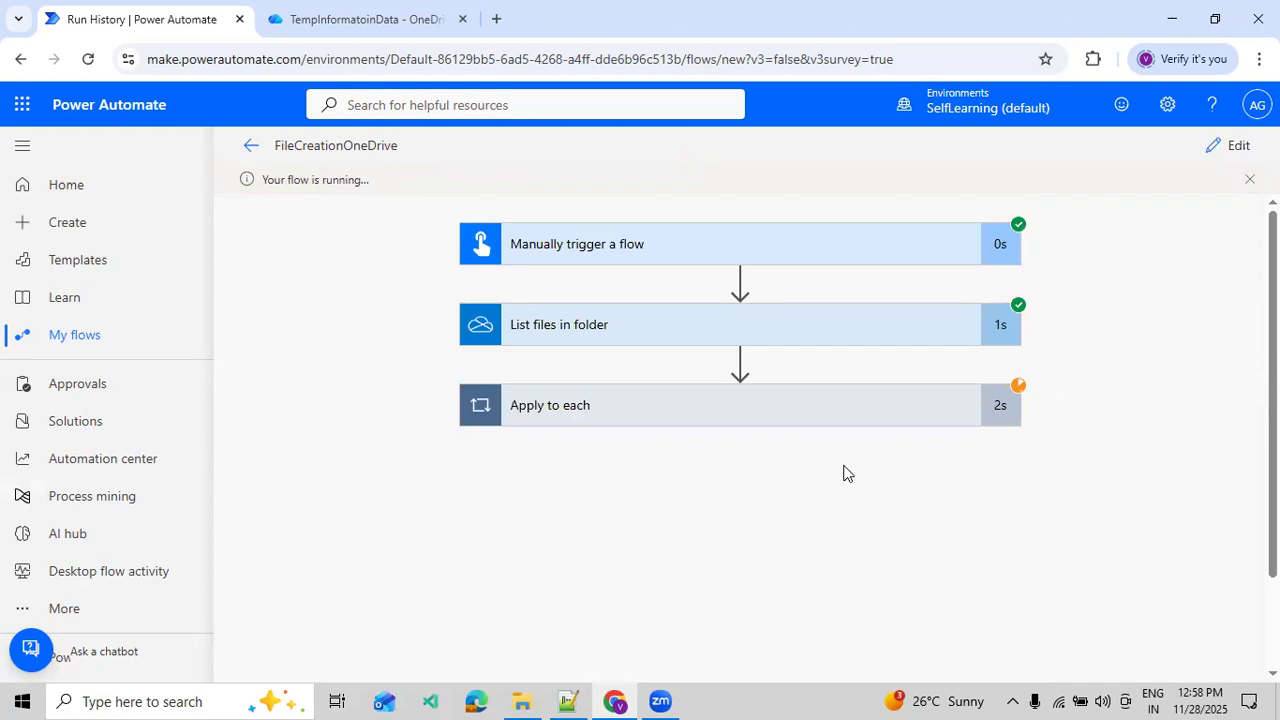
- Switch to OneDrive and reopen the TempInformatoinData folder from My files to check the result of the deletion
{"action": "left_click", "coordinate": [387, 30]}
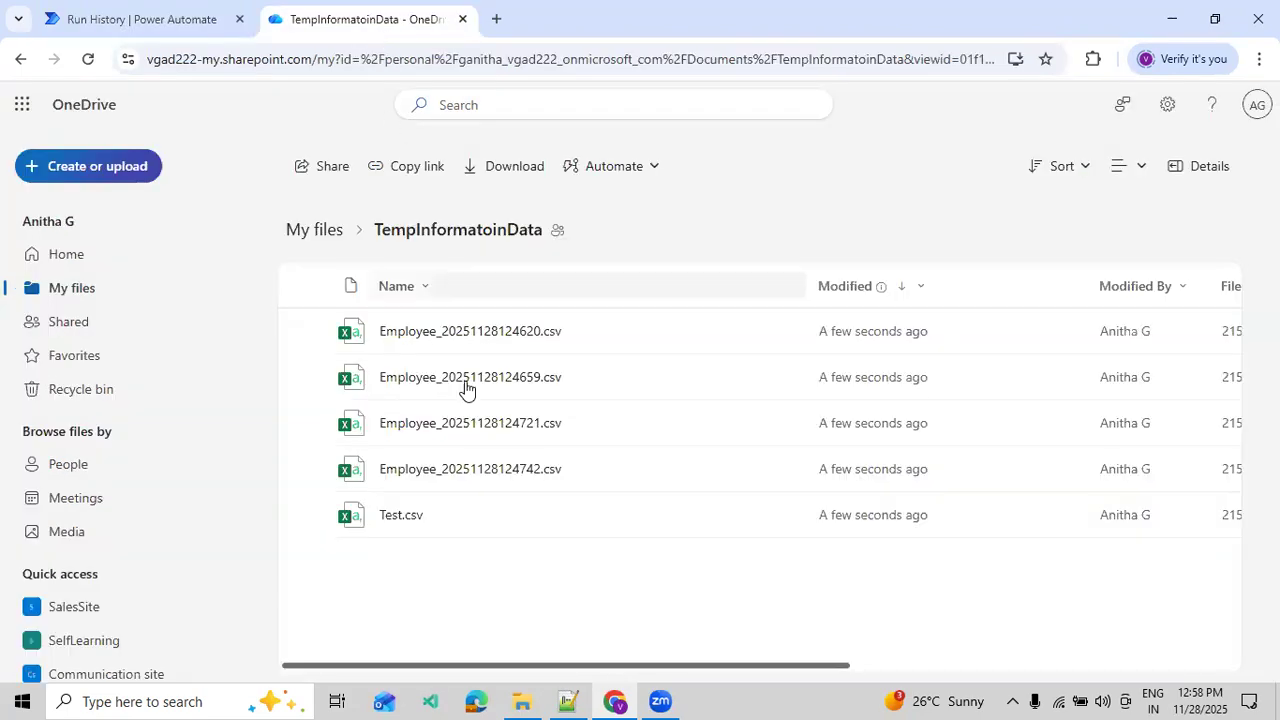
{"action": "left_click", "coordinate": [320, 230]}
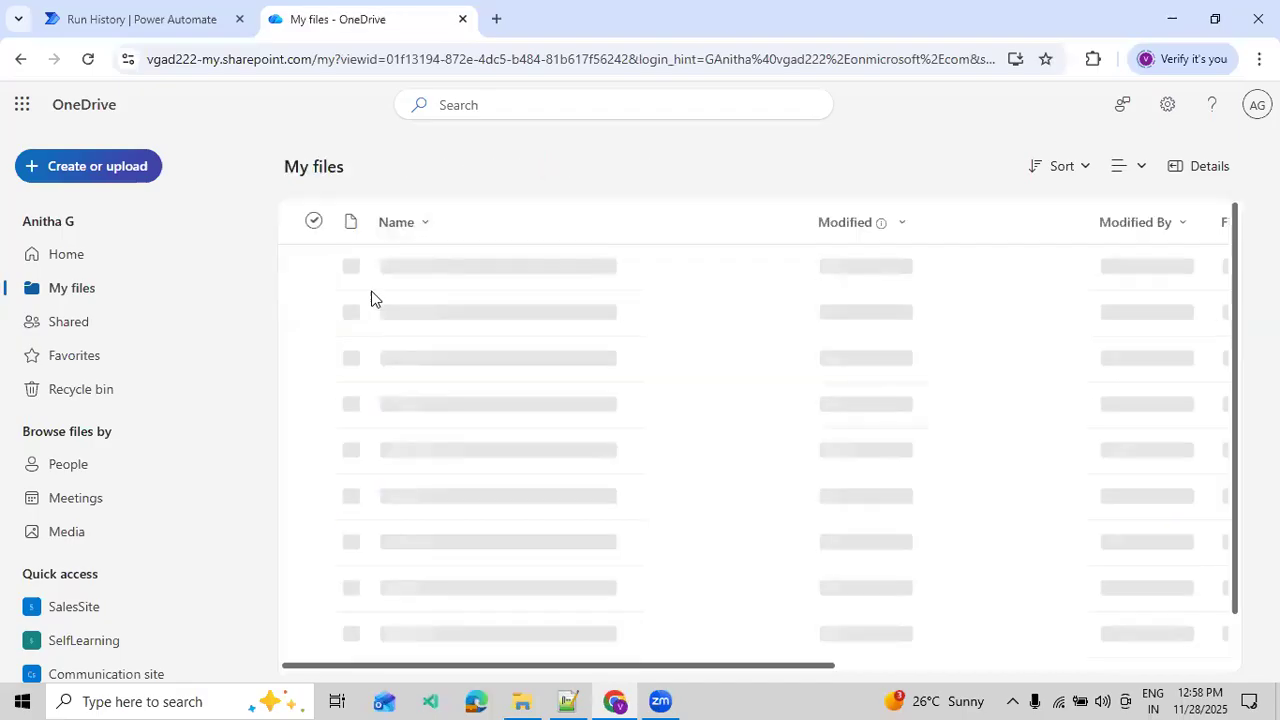
{"action": "left_click", "coordinate": [430, 272]}
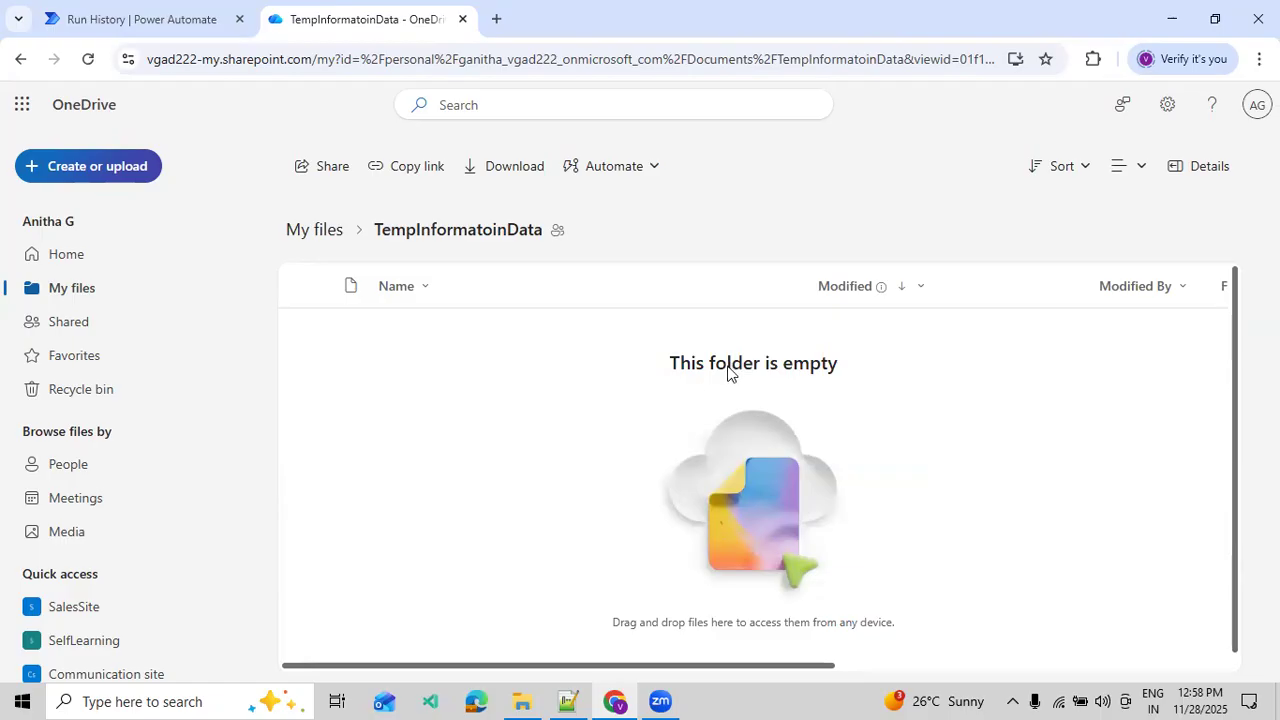
- Return to Power Automate, reopen the flow for editing and start a OneDrive for Business step after the Apply to each loop
{"action": "left_click", "coordinate": [191, 20]}
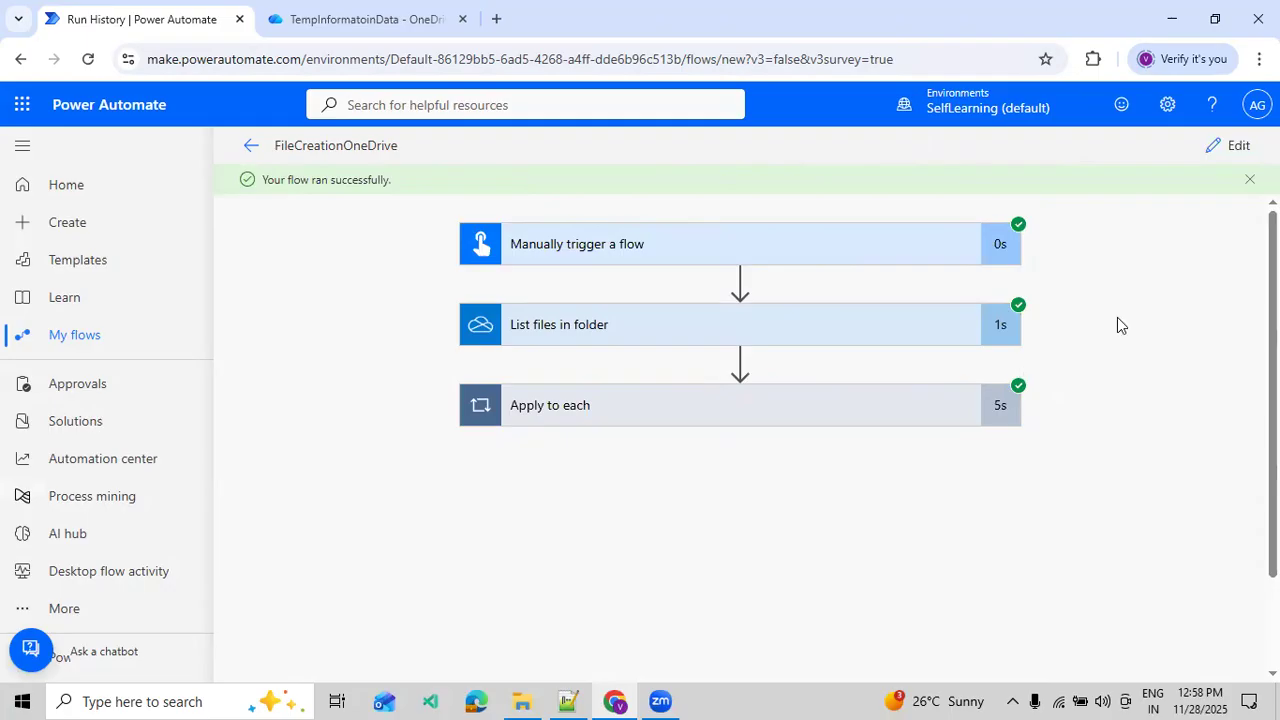
{"action": "left_click", "coordinate": [1228, 146]}
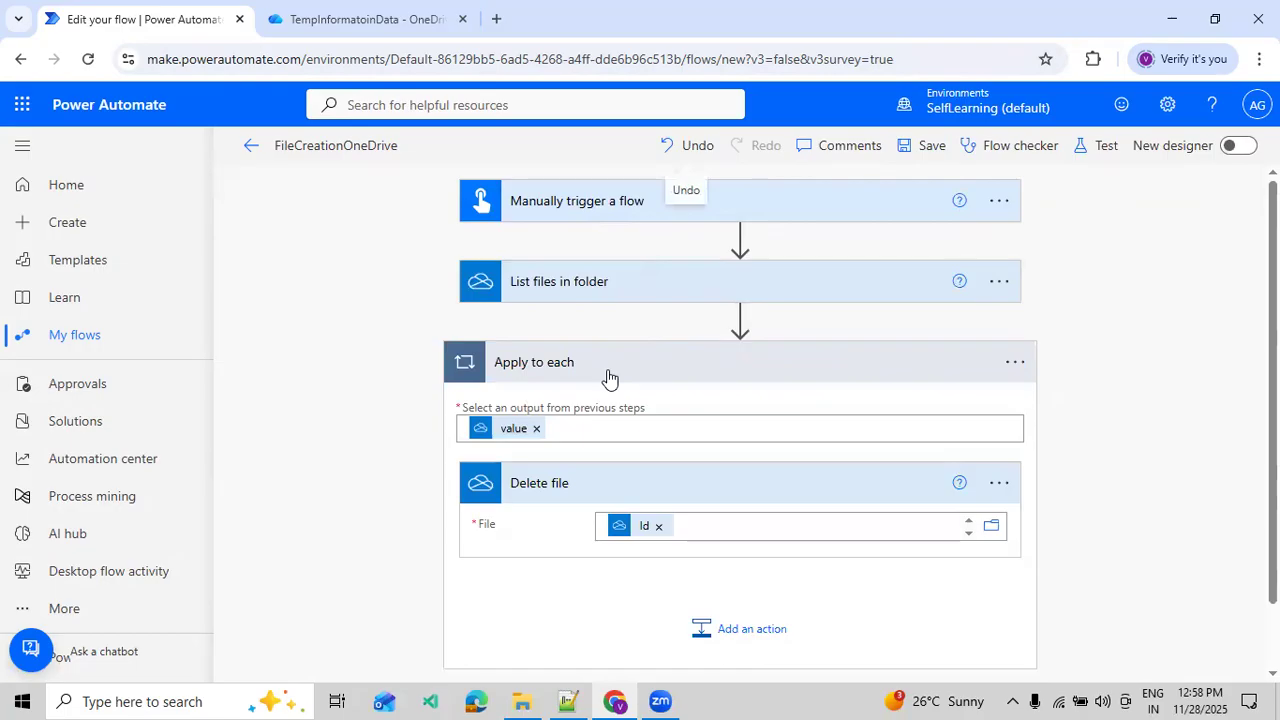
{"action": "scroll", "coordinate": [609, 377], "scroll_direction": "down", "scroll_amount": 1}
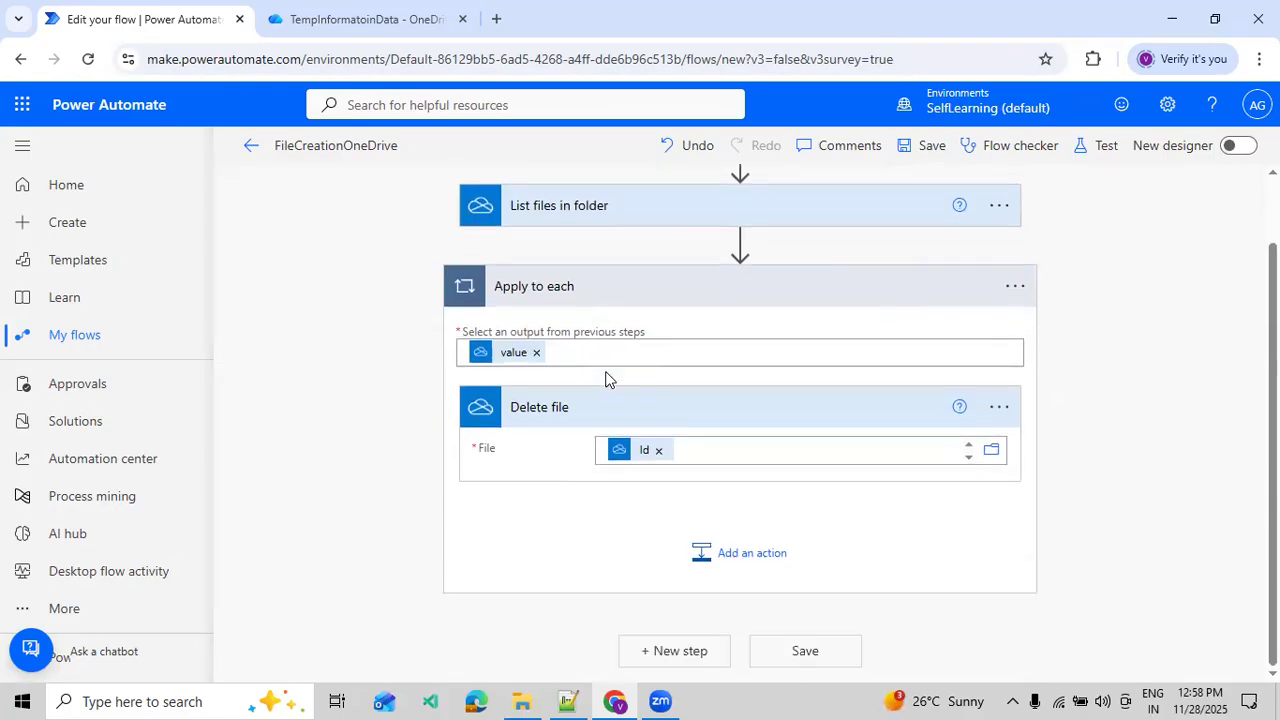
{"action": "left_click", "coordinate": [618, 520]}
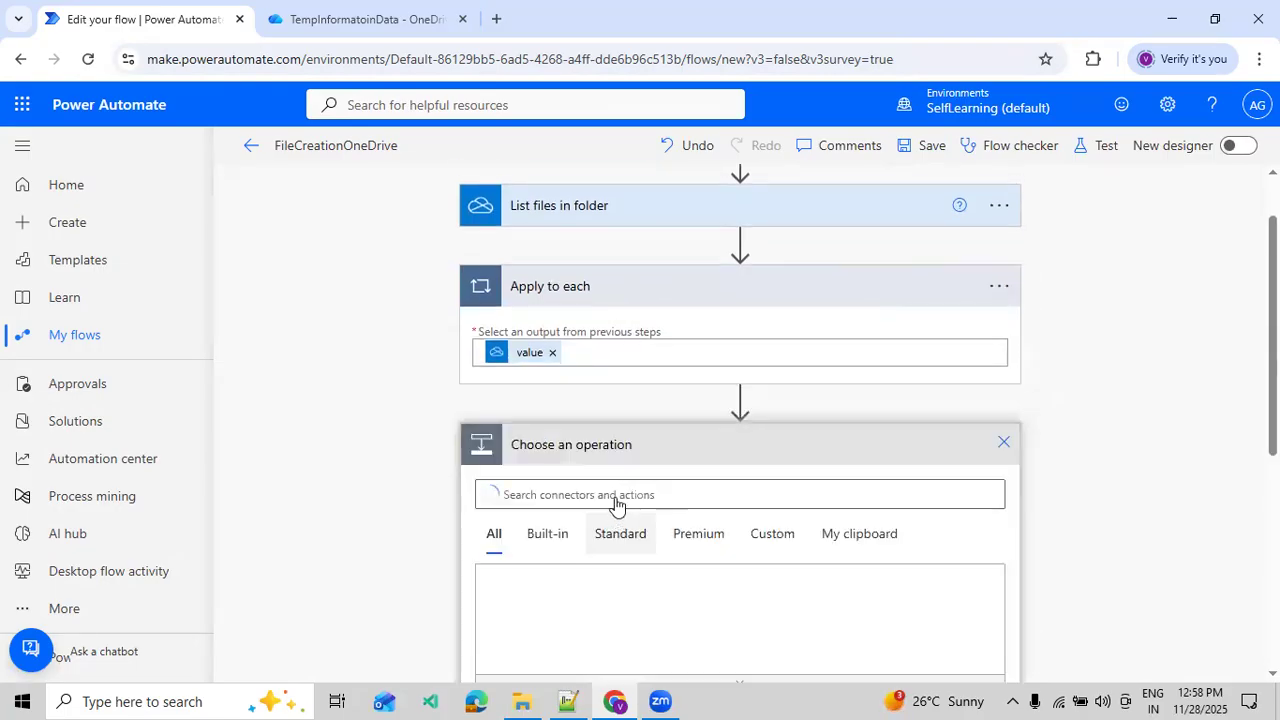
{"action": "type", "text": "O"}
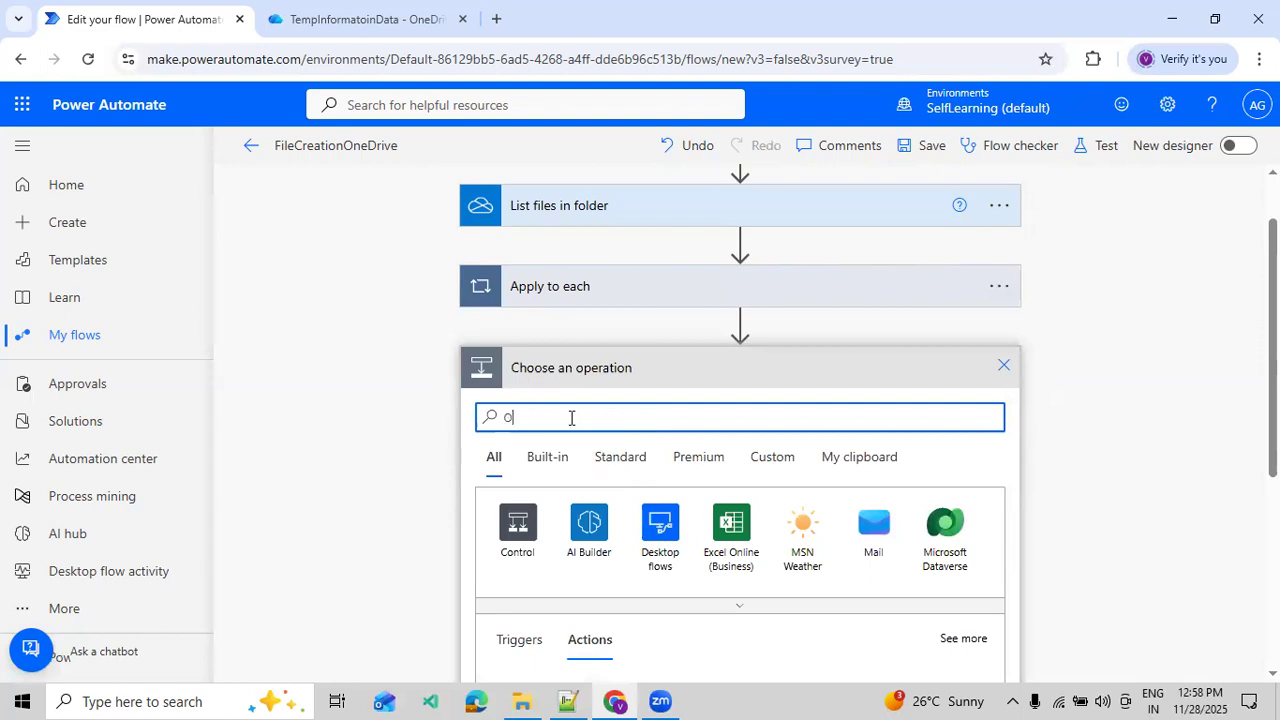
{"action": "type", "text": "neDrive"}
{"action": "left_click", "coordinate": [531, 520]}
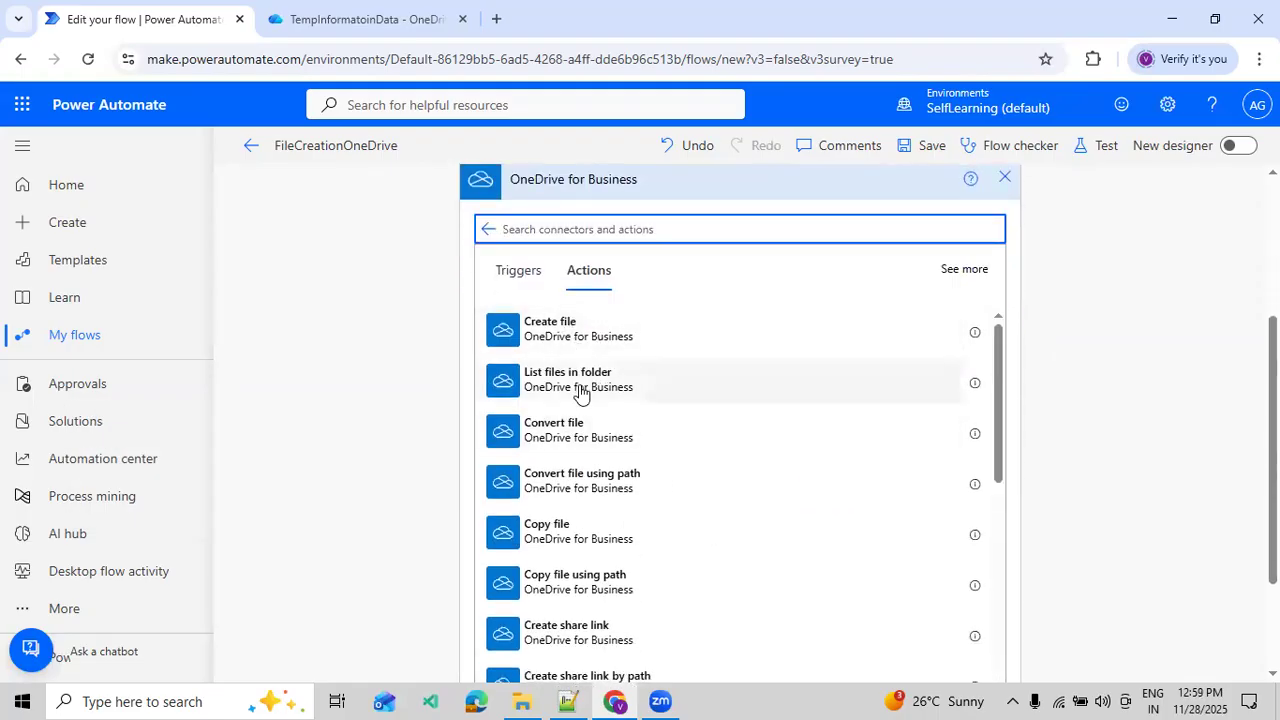
- Look through the full list of available OneDrive for Business actions and discard the unfinished step after Apply to each
{"action": "scroll", "coordinate": [605, 488], "scroll_direction": "down", "scroll_amount": 1}
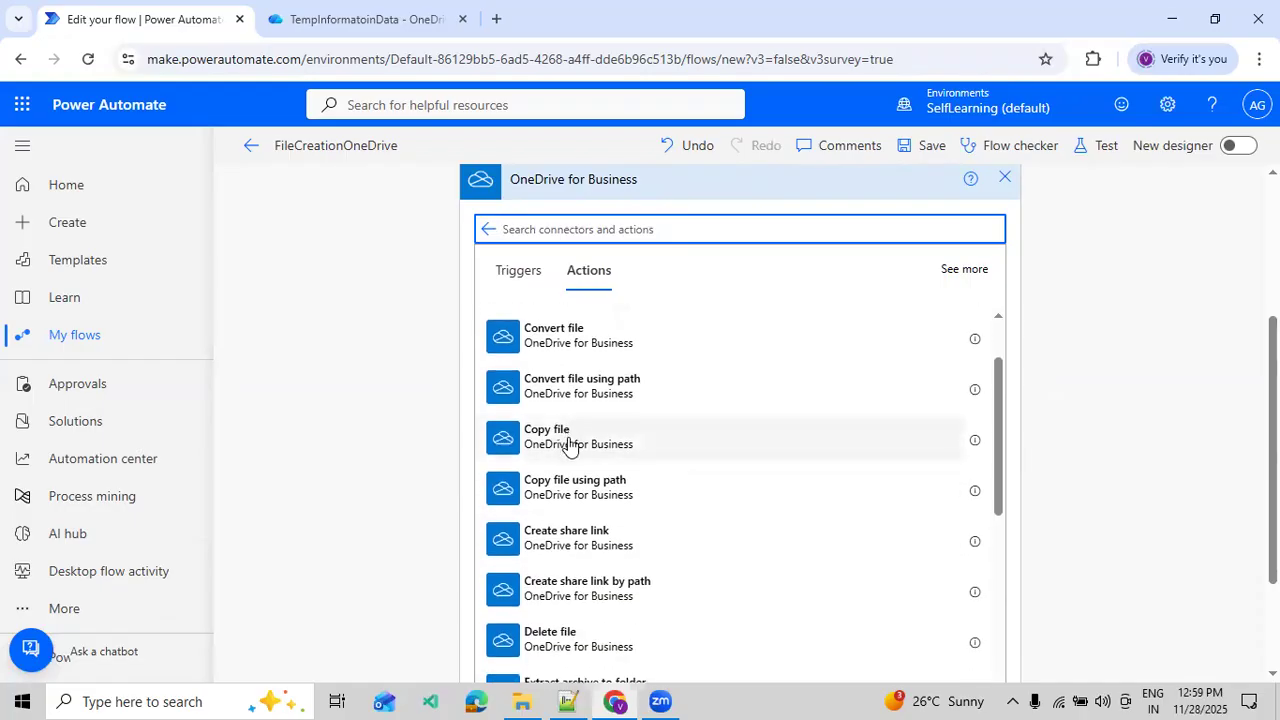
{"action": "scroll", "coordinate": [571, 455], "scroll_direction": "down", "scroll_amount": 2}
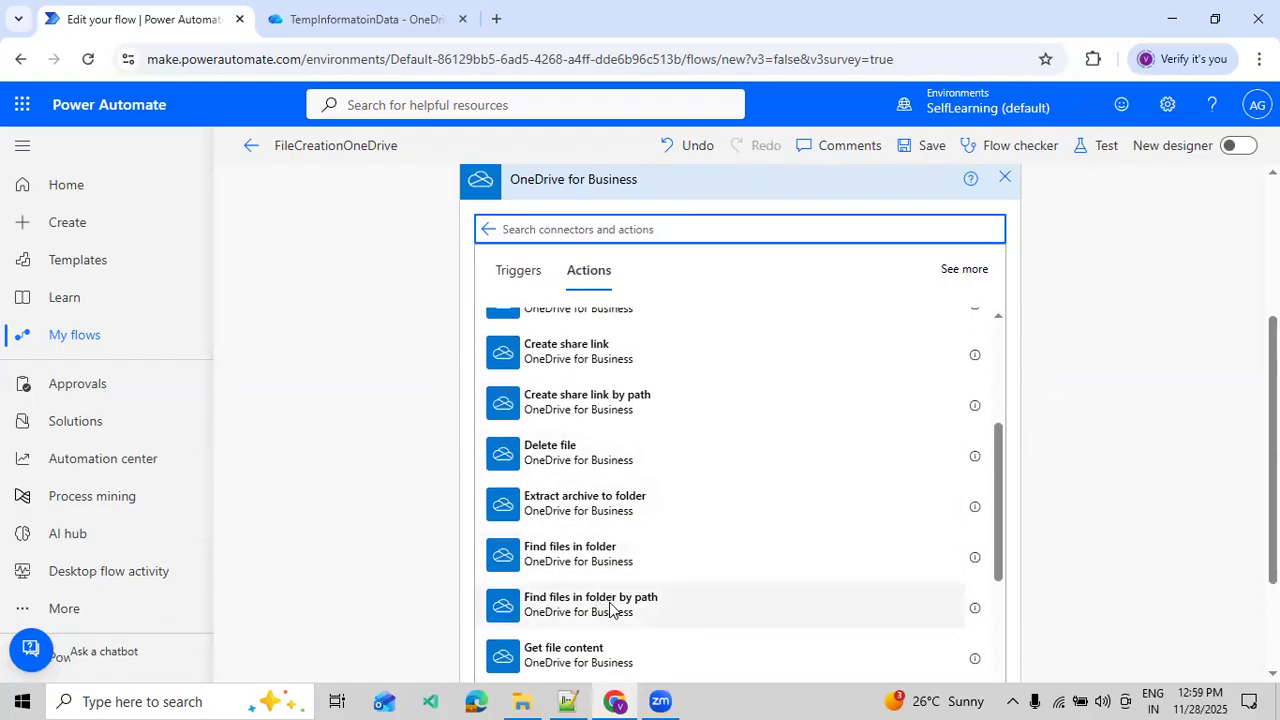
{"action": "scroll", "coordinate": [608, 612], "scroll_direction": "down", "scroll_amount": 1}
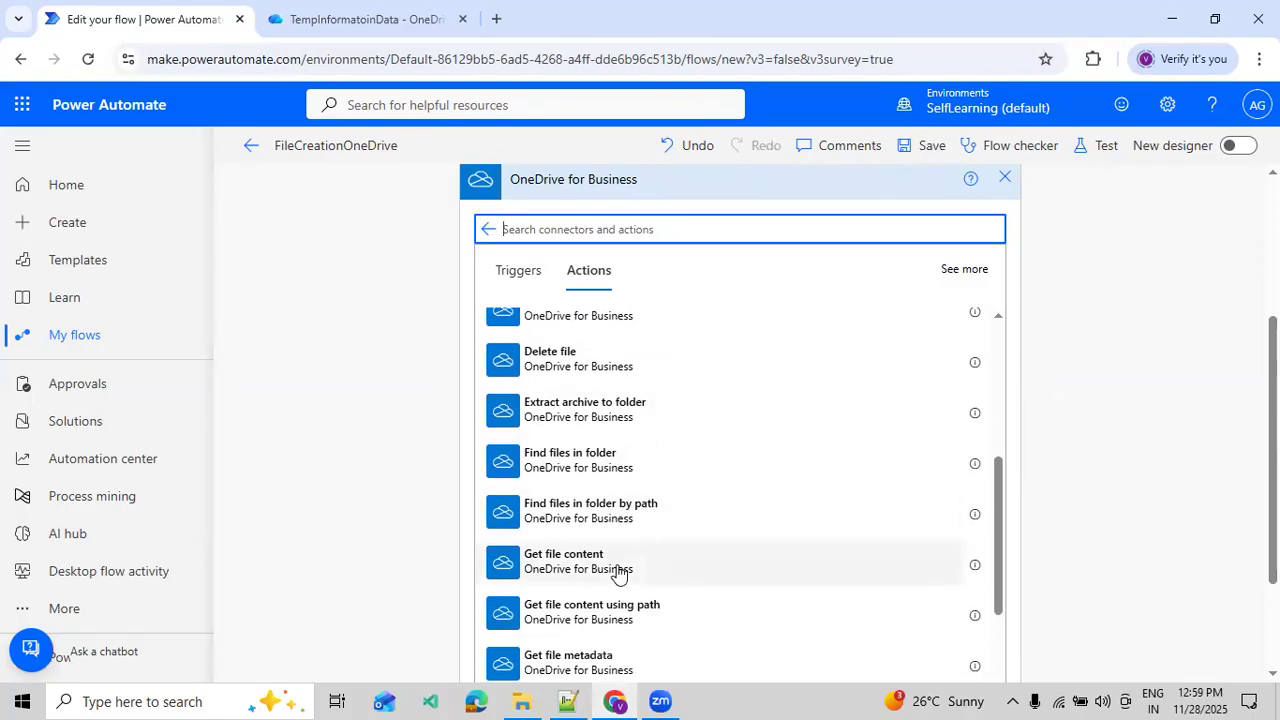
{"action": "scroll", "coordinate": [618, 572], "scroll_direction": "down", "scroll_amount": 1}
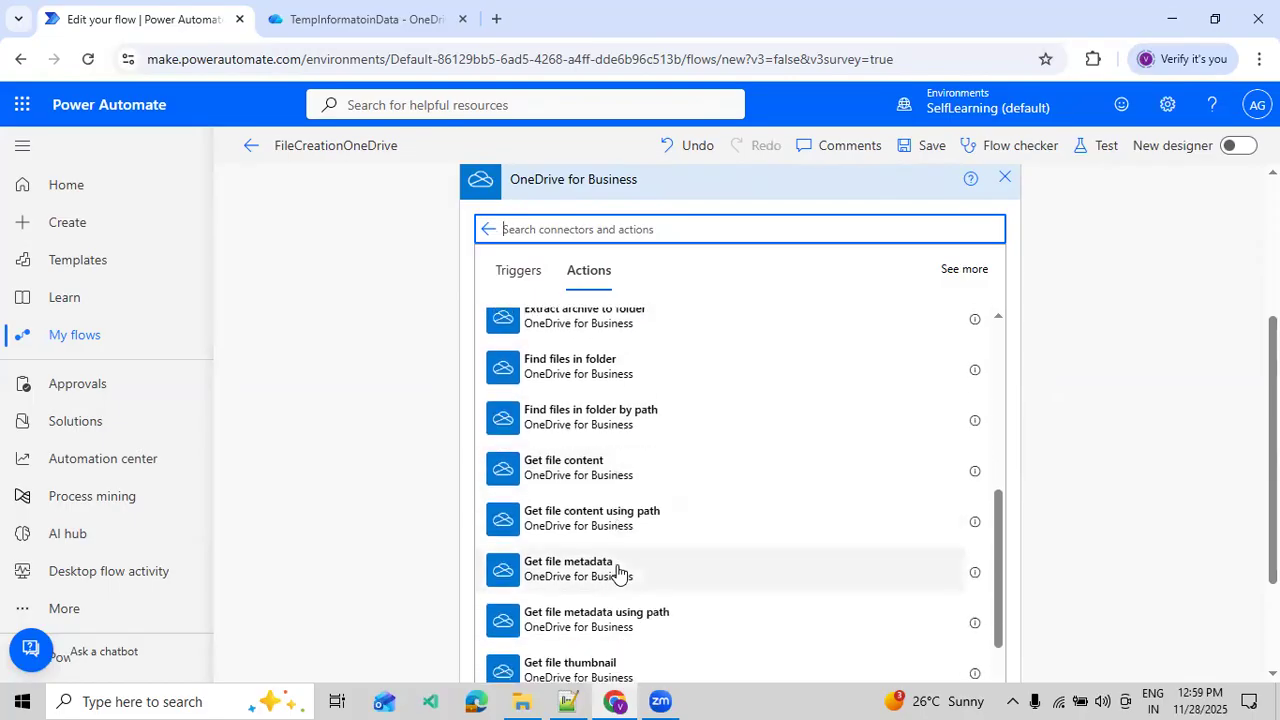
{"action": "scroll", "coordinate": [618, 572], "scroll_direction": "down", "scroll_amount": 3}
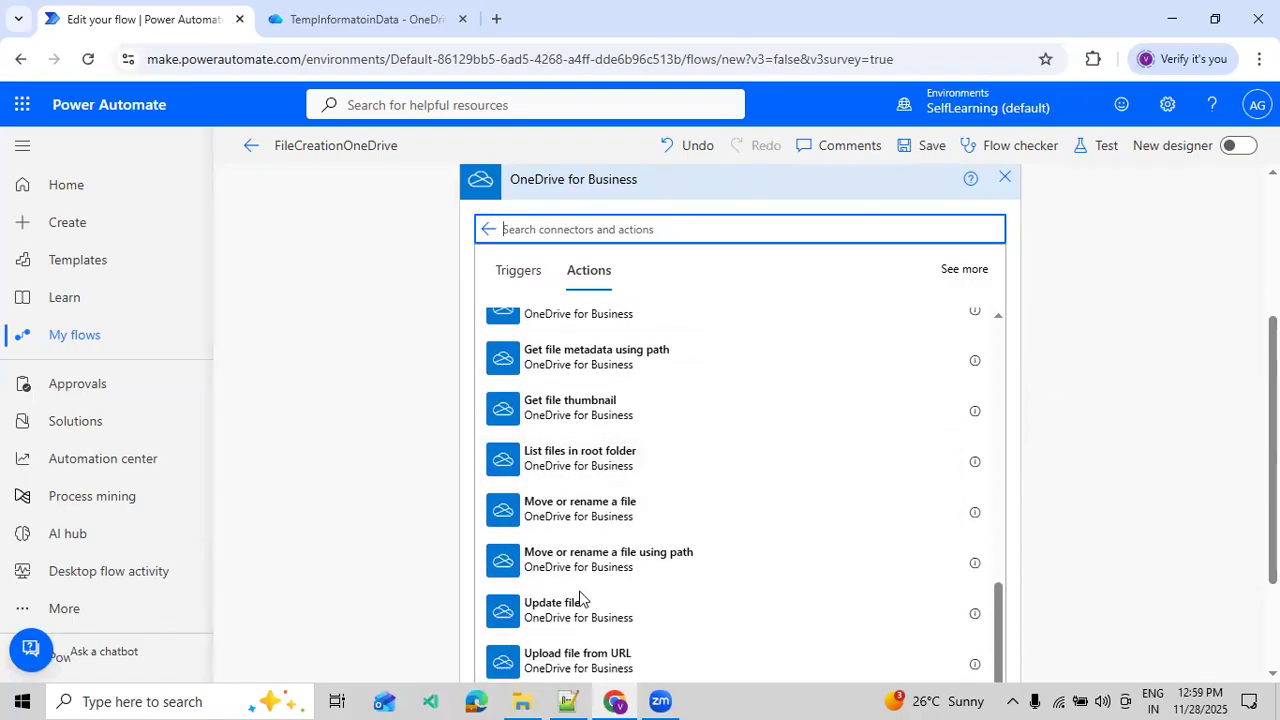
{"action": "scroll", "coordinate": [588, 595], "scroll_direction": "down", "scroll_amount": 2}
{"action": "scroll", "coordinate": [596, 529], "scroll_direction": "up", "scroll_amount": 5}
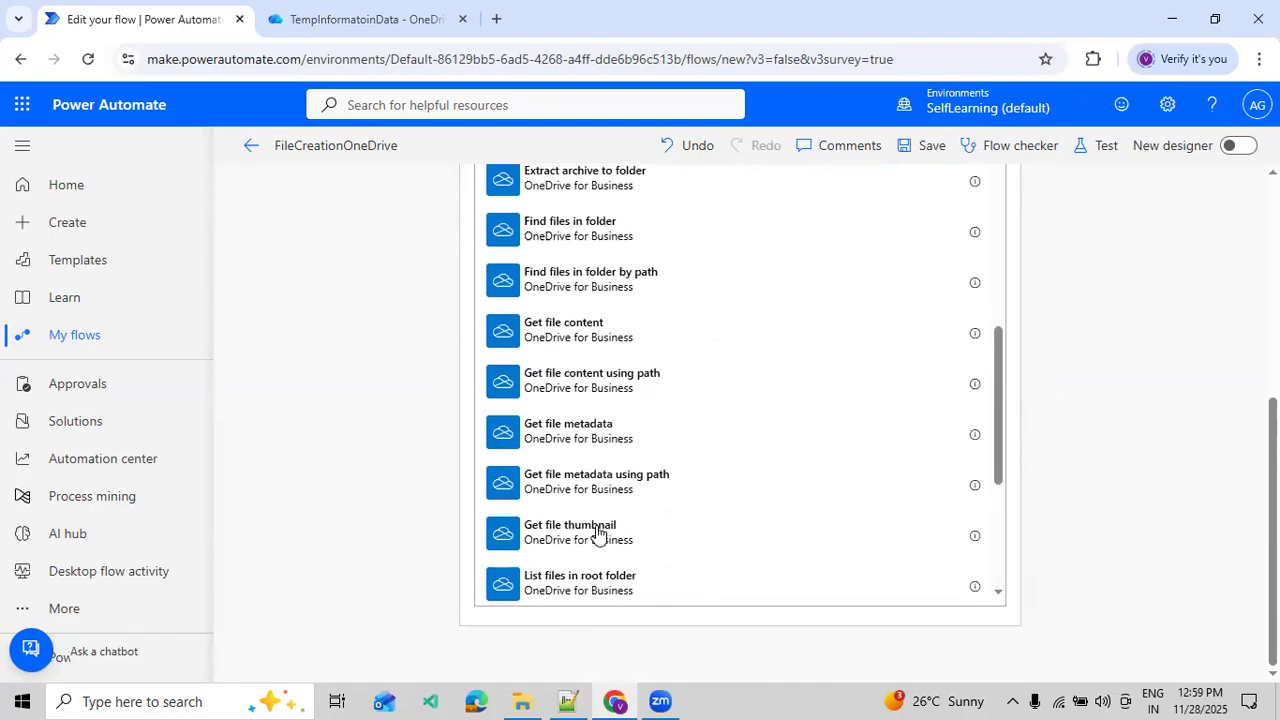
{"action": "scroll", "coordinate": [570, 480], "scroll_direction": "up", "scroll_amount": 4}
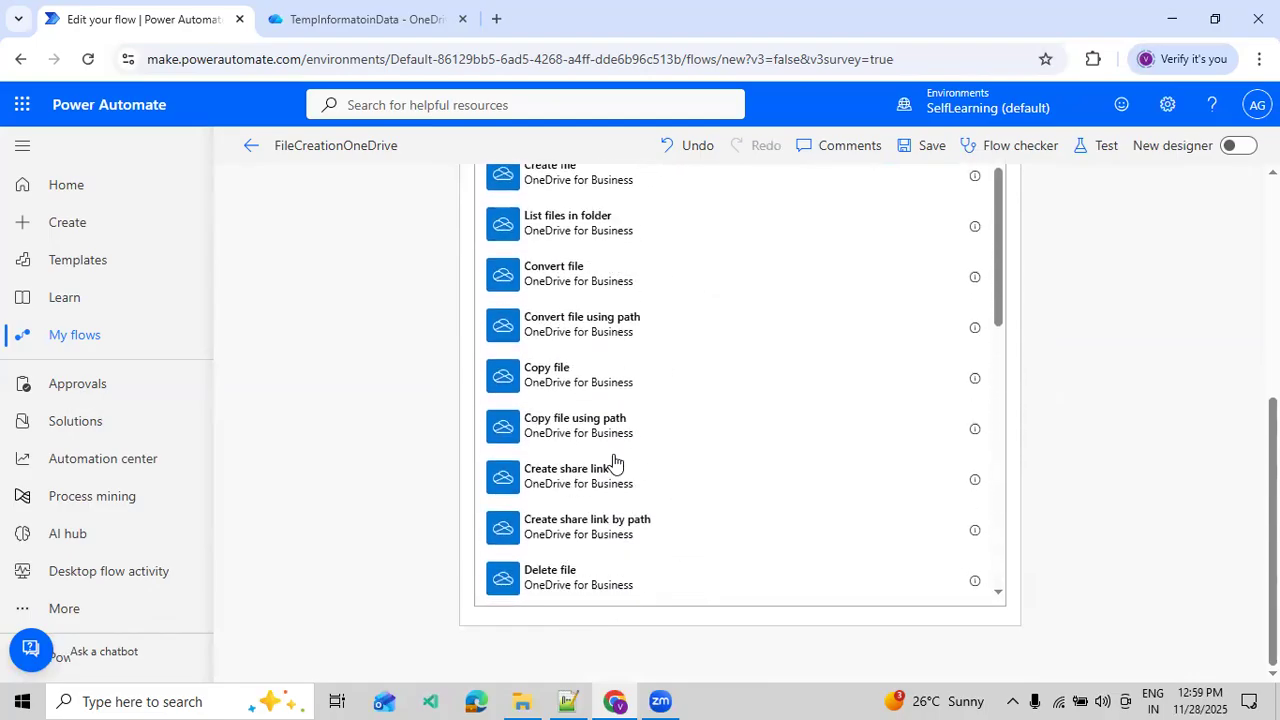
{"action": "scroll", "coordinate": [673, 453], "scroll_direction": "up", "scroll_amount": 3}
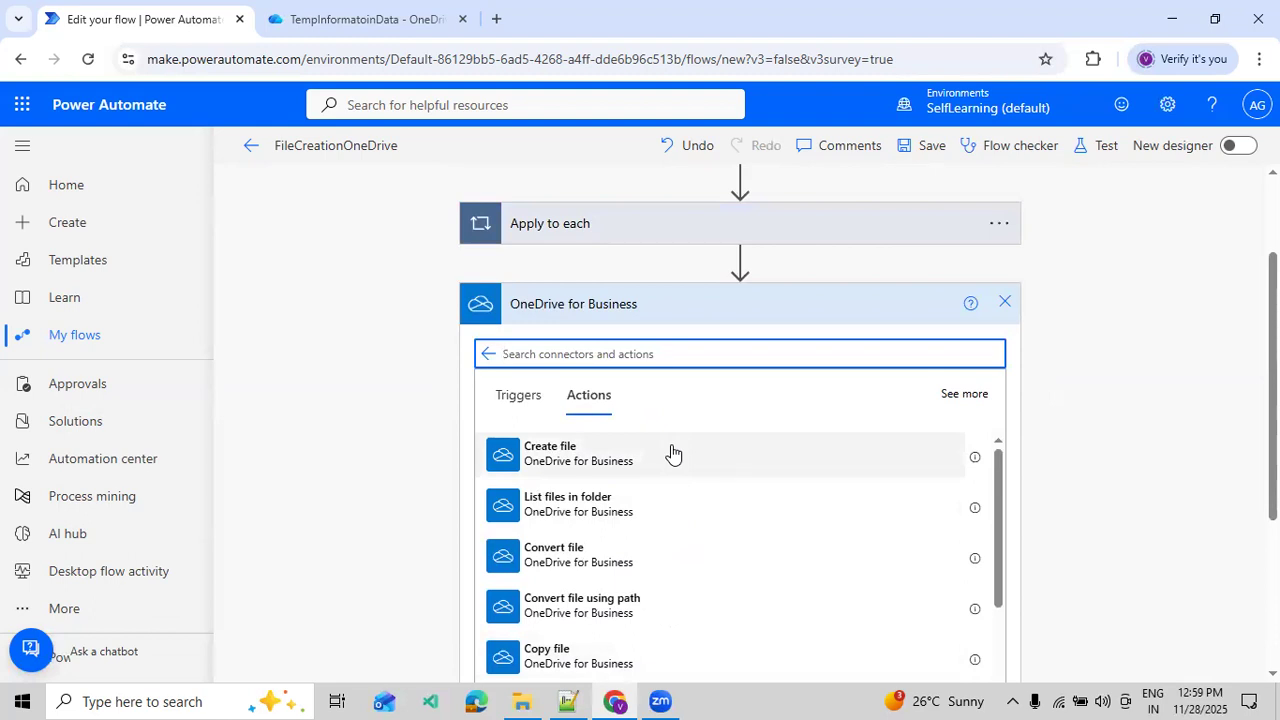
{"action": "scroll", "coordinate": [673, 453], "scroll_direction": "down", "scroll_amount": 2}
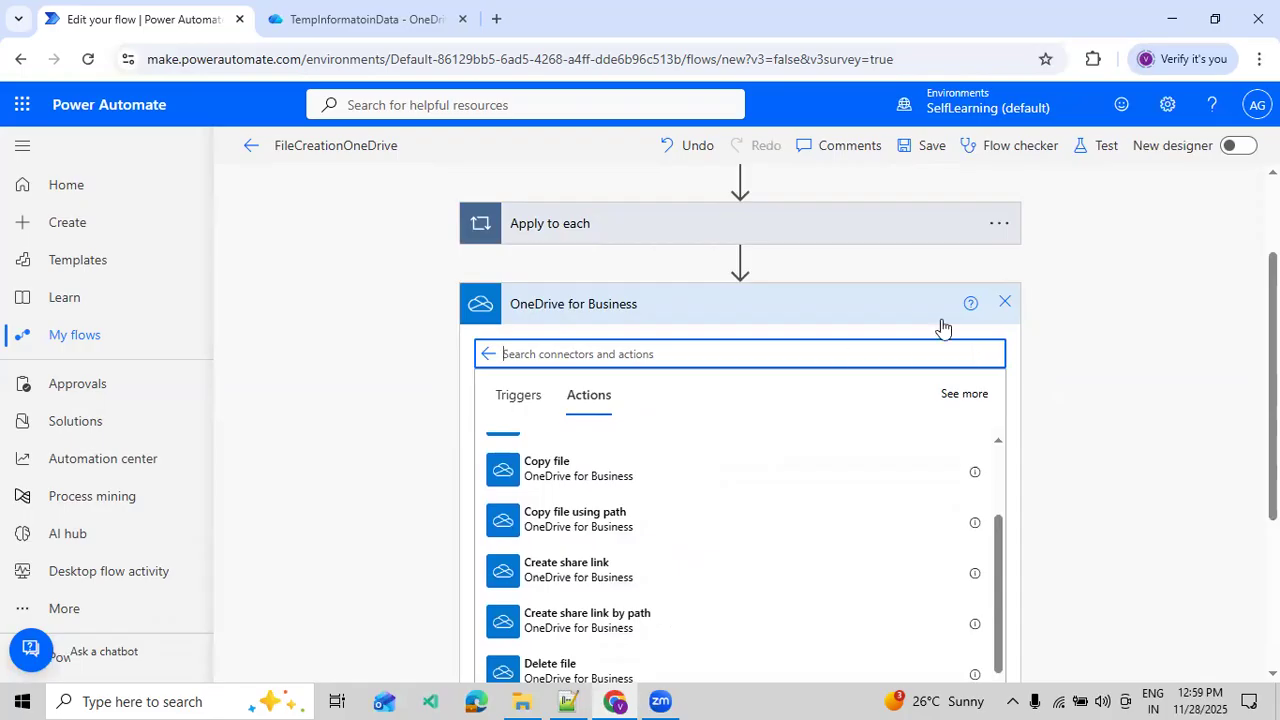
{"action": "left_click", "coordinate": [787, 377]}
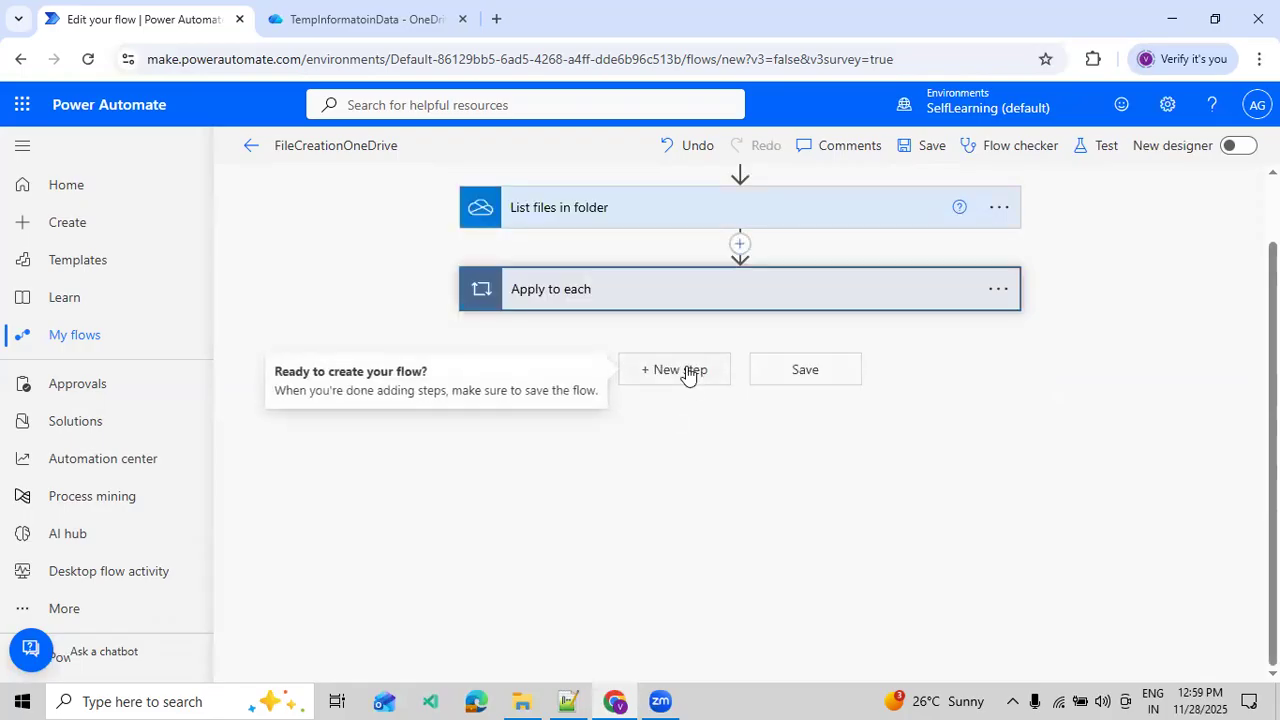
- Find the Google Drive connector in a new step, look through its available actions, and discard the step
{"action": "left_click", "coordinate": [680, 375]}
{"action": "type", "text": "Google "}
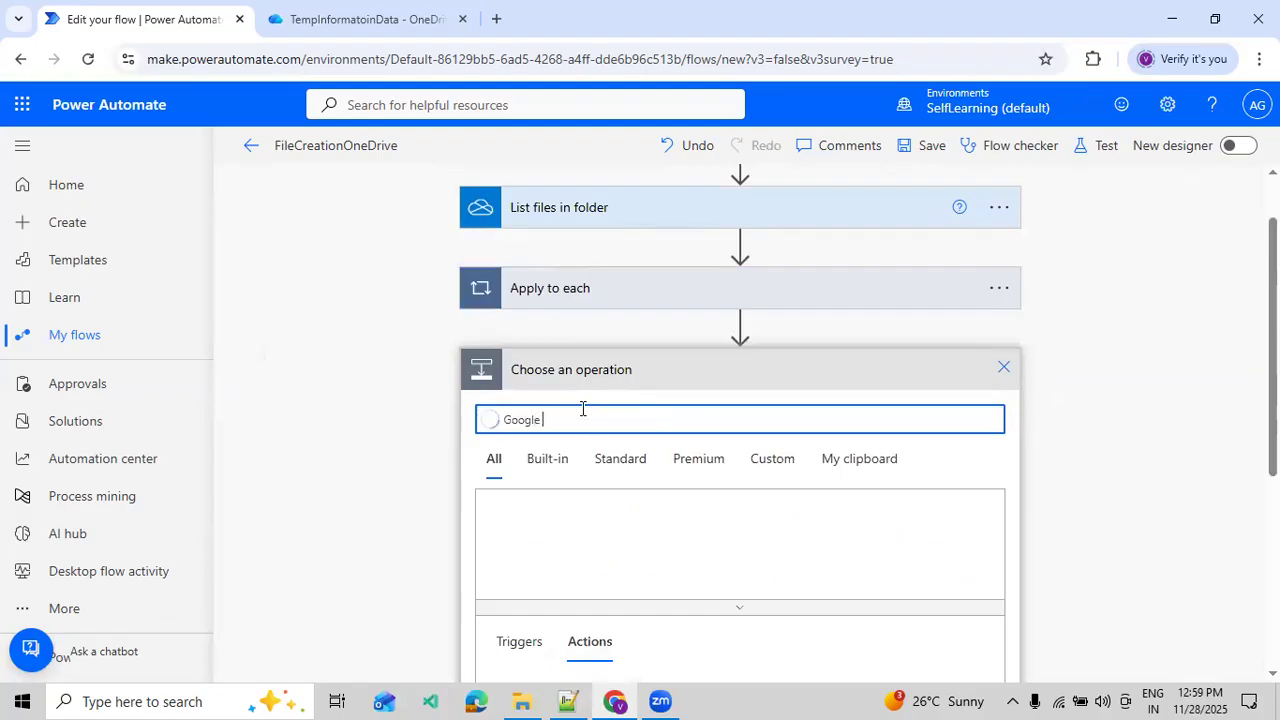
{"action": "type", "text": "Drive"}
{"action": "left_click", "coordinate": [526, 537]}
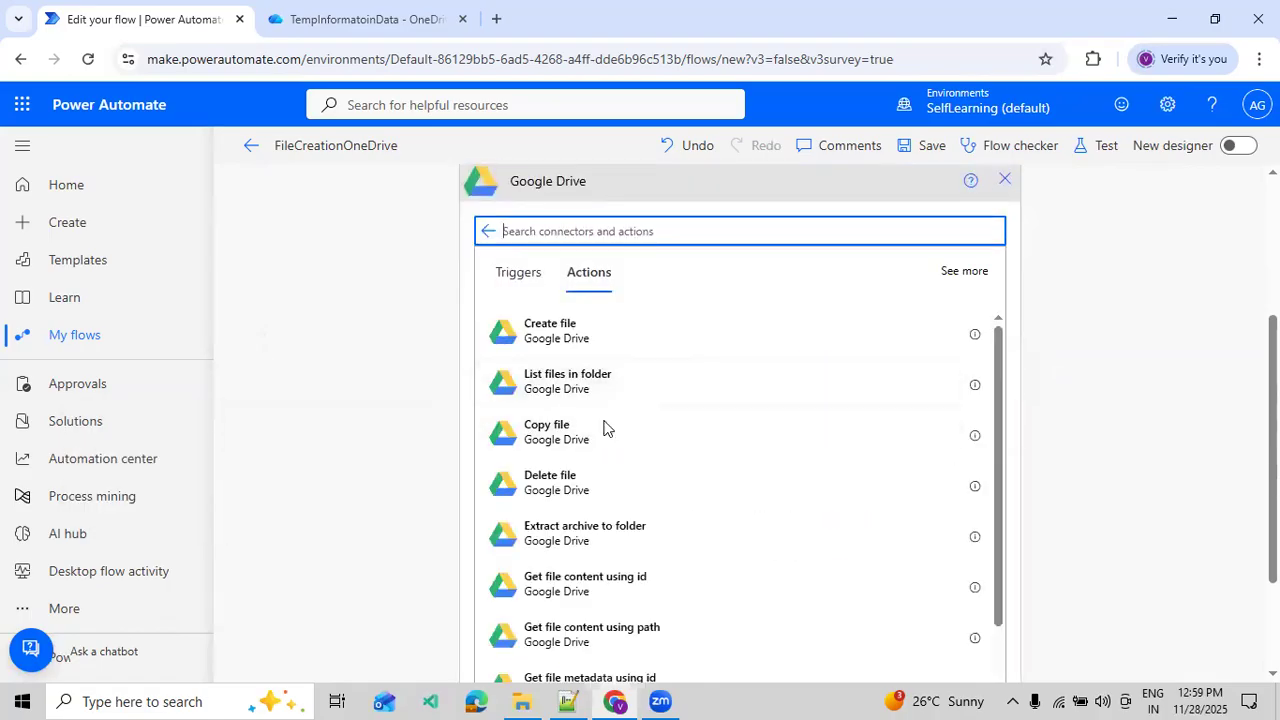
{"action": "scroll", "coordinate": [604, 445], "scroll_direction": "down", "scroll_amount": 3}
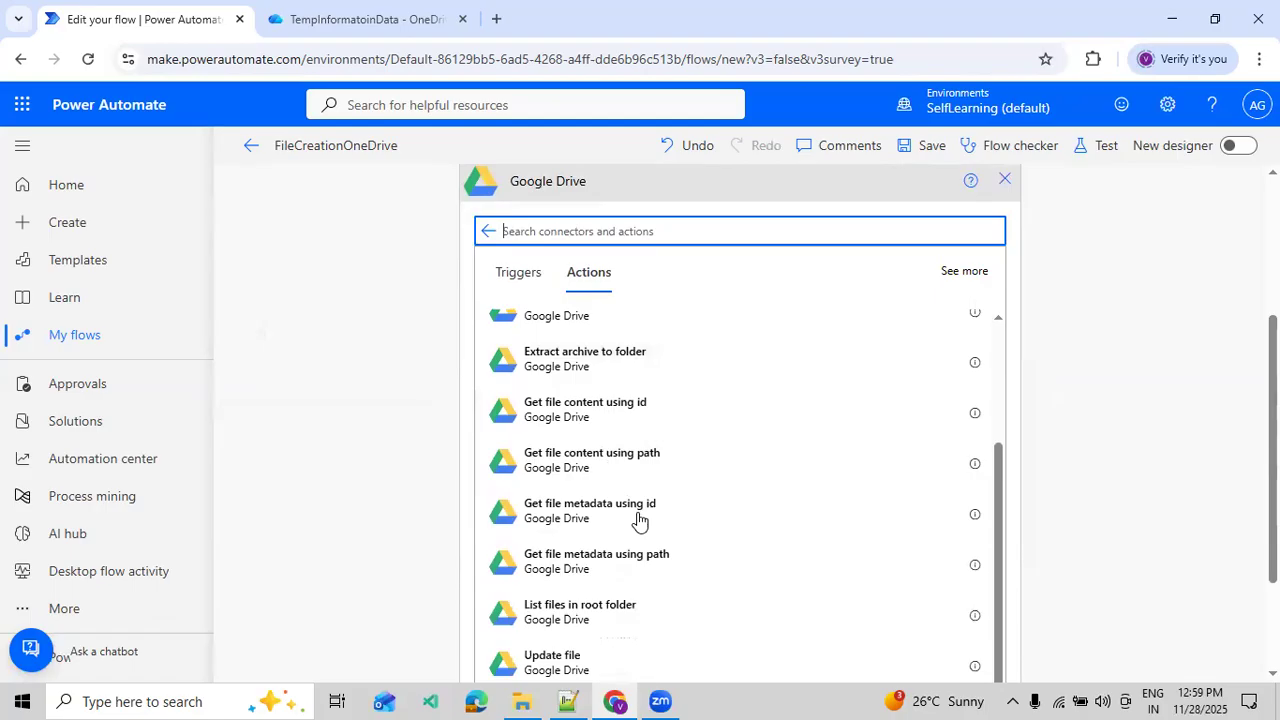
{"action": "scroll", "coordinate": [640, 519], "scroll_direction": "down", "scroll_amount": 2}
{"action": "scroll", "coordinate": [654, 478], "scroll_direction": "up", "scroll_amount": 6}
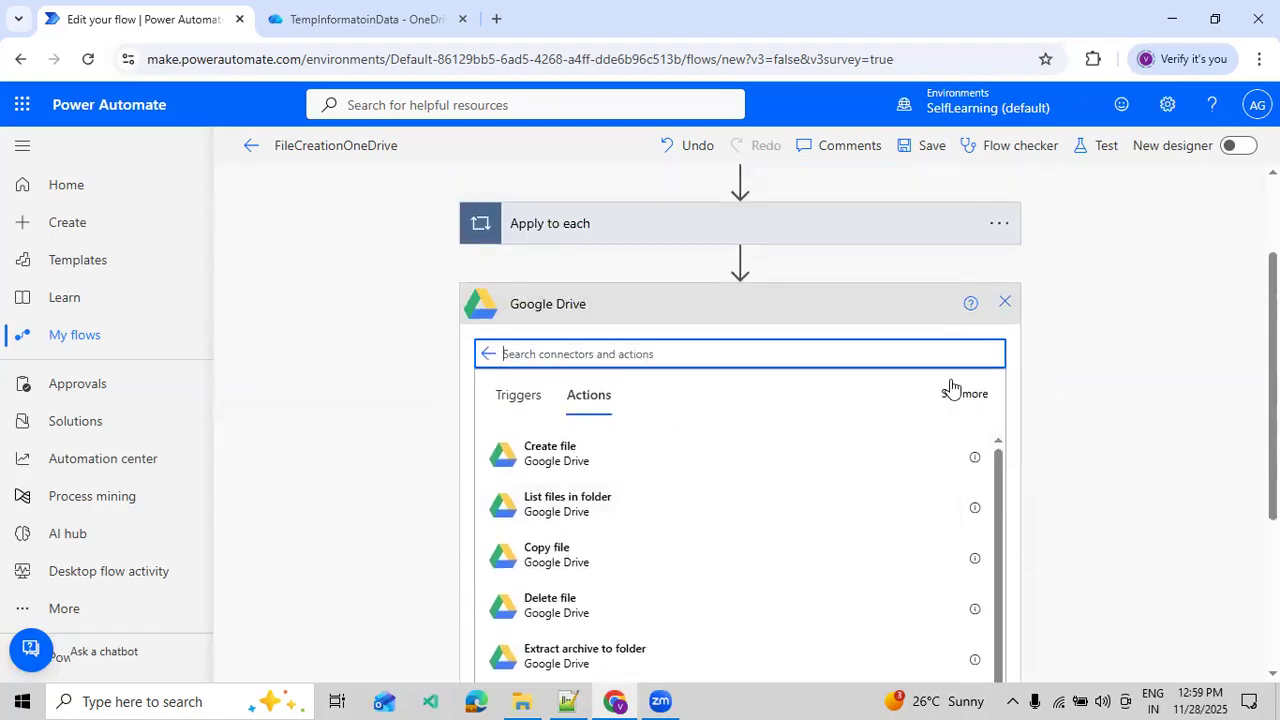
{"action": "left_click", "coordinate": [1004, 304]}
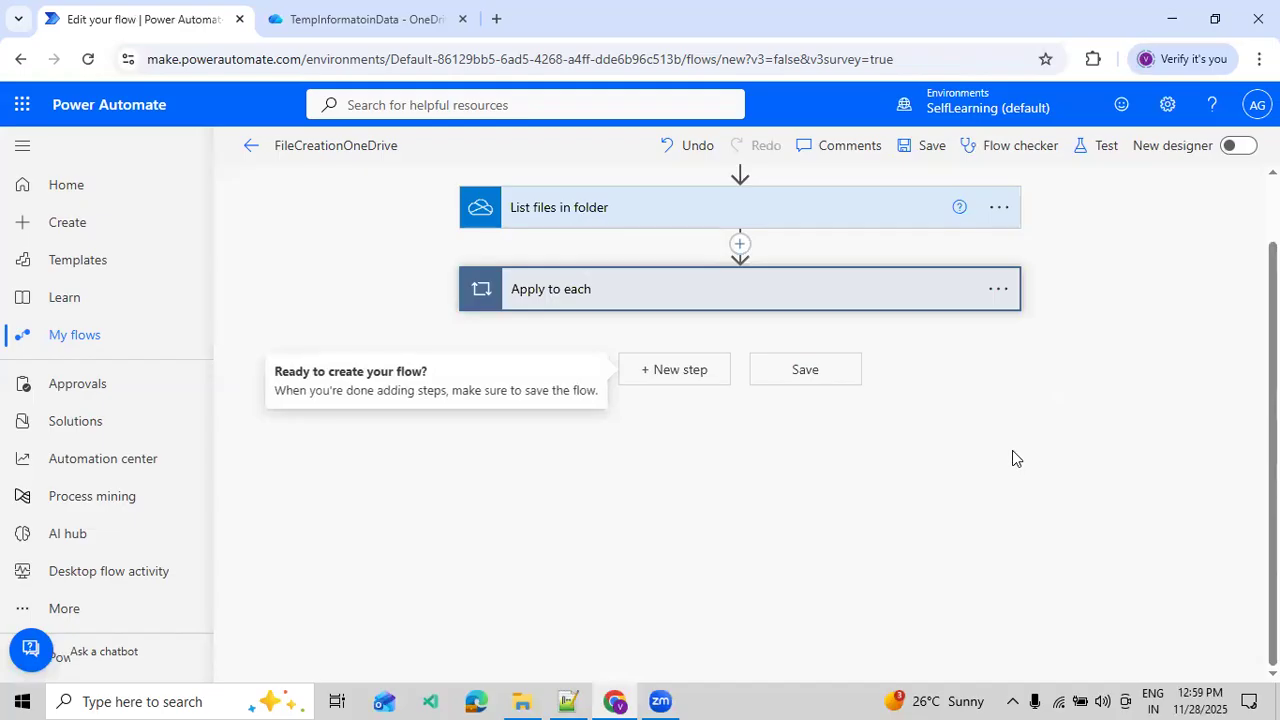
{"action": "scroll", "coordinate": [1012, 458], "scroll_direction": "up", "scroll_amount": 2}
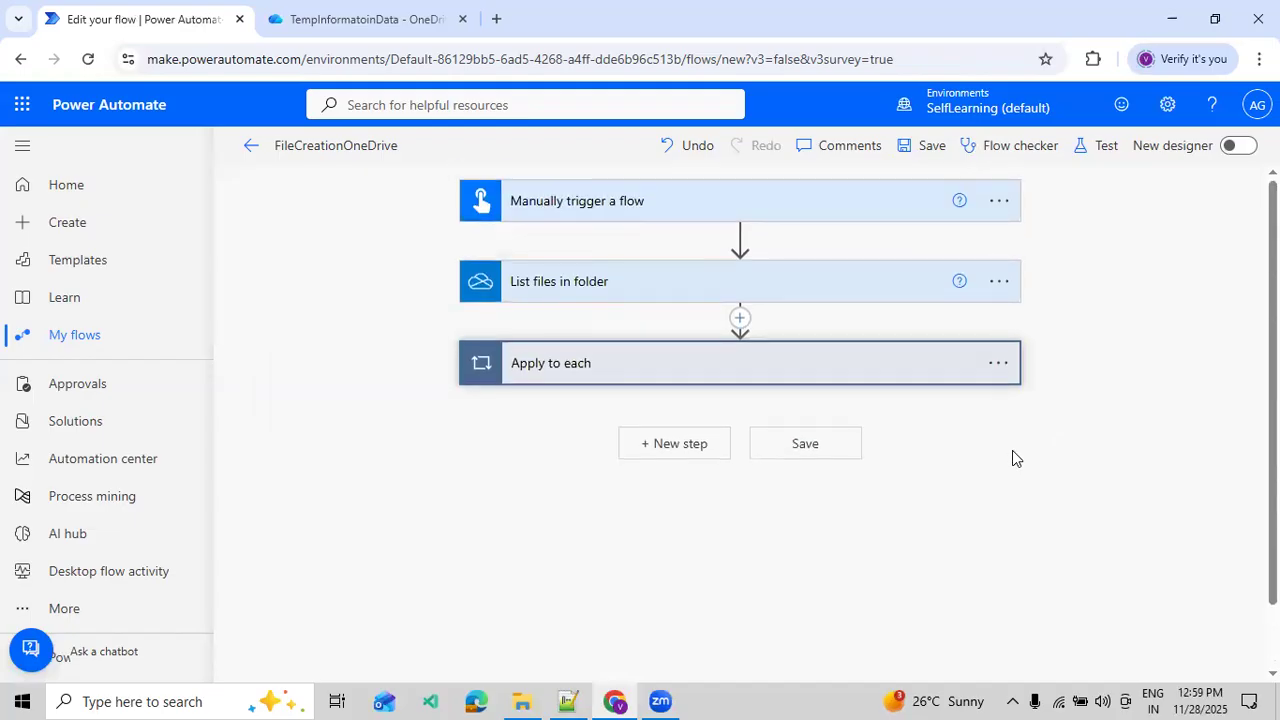